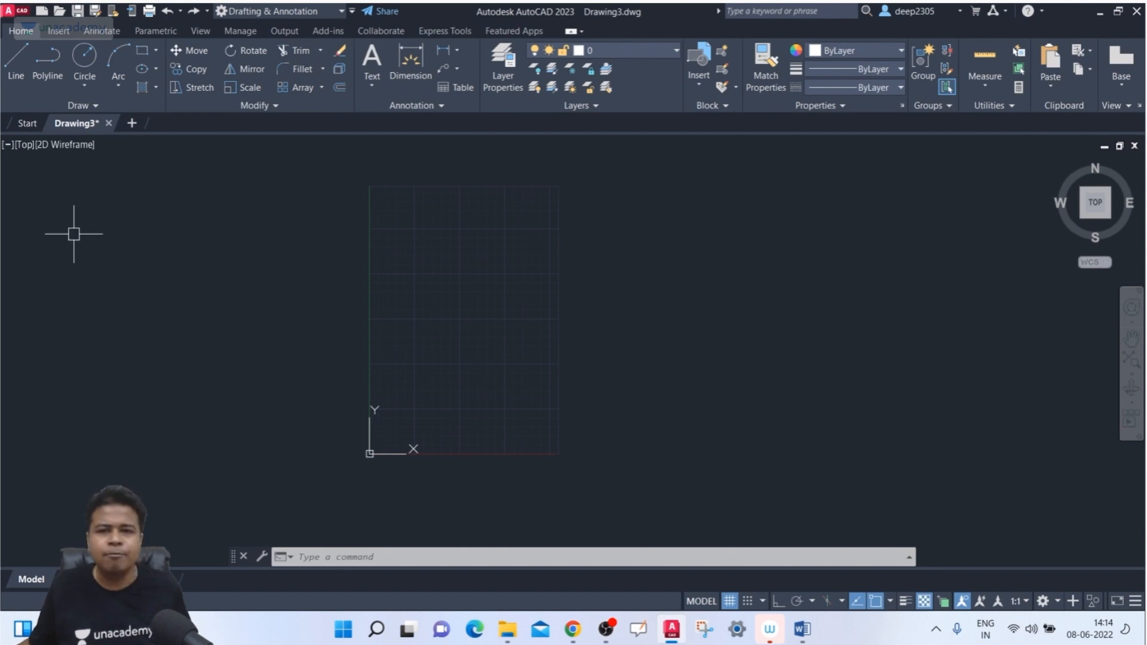
Switch the workspace to 3D Basics and from there to 3D Modeling.
{"action": "left_click", "coordinate": [255, 12]}
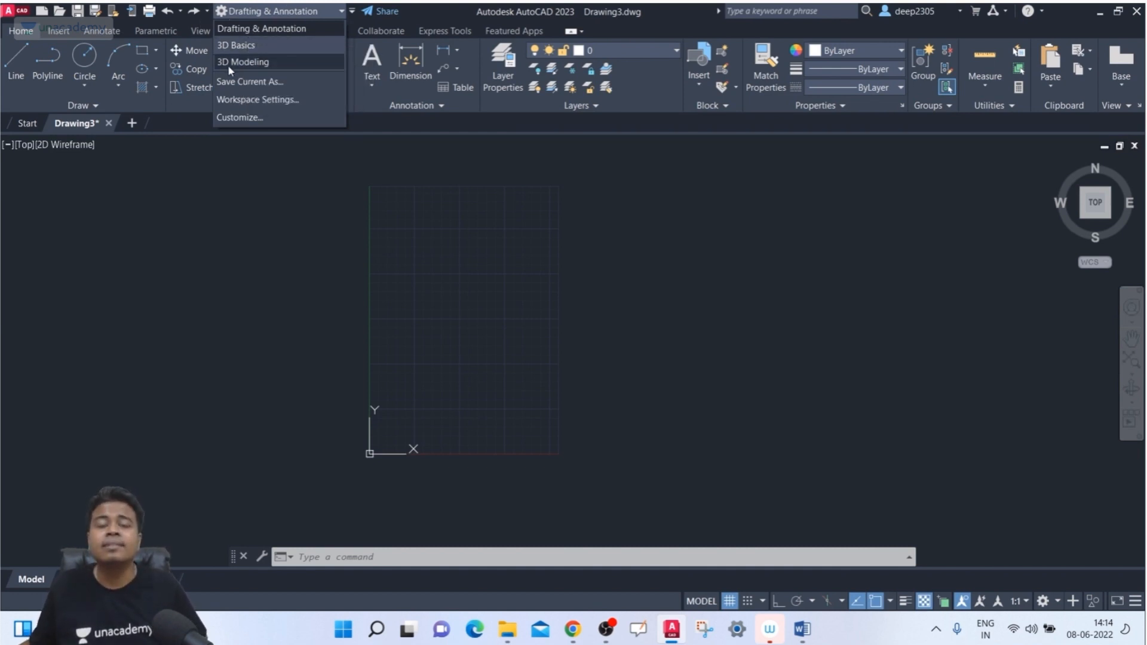
{"action": "left_click", "coordinate": [284, 196]}
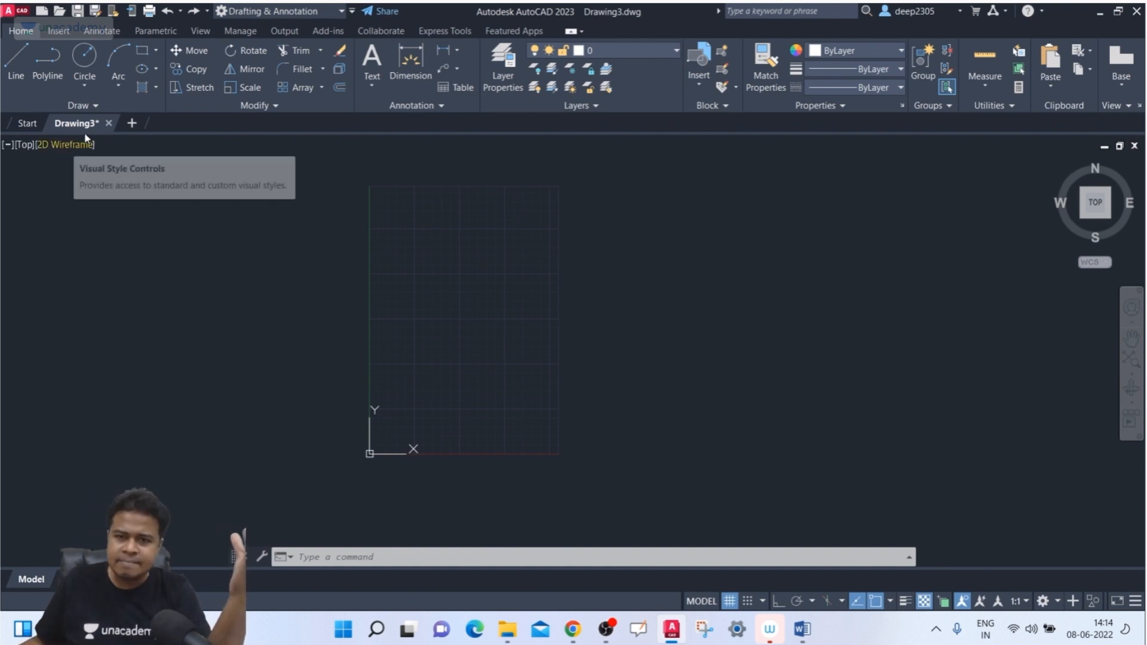
{"action": "left_click", "coordinate": [281, 12]}
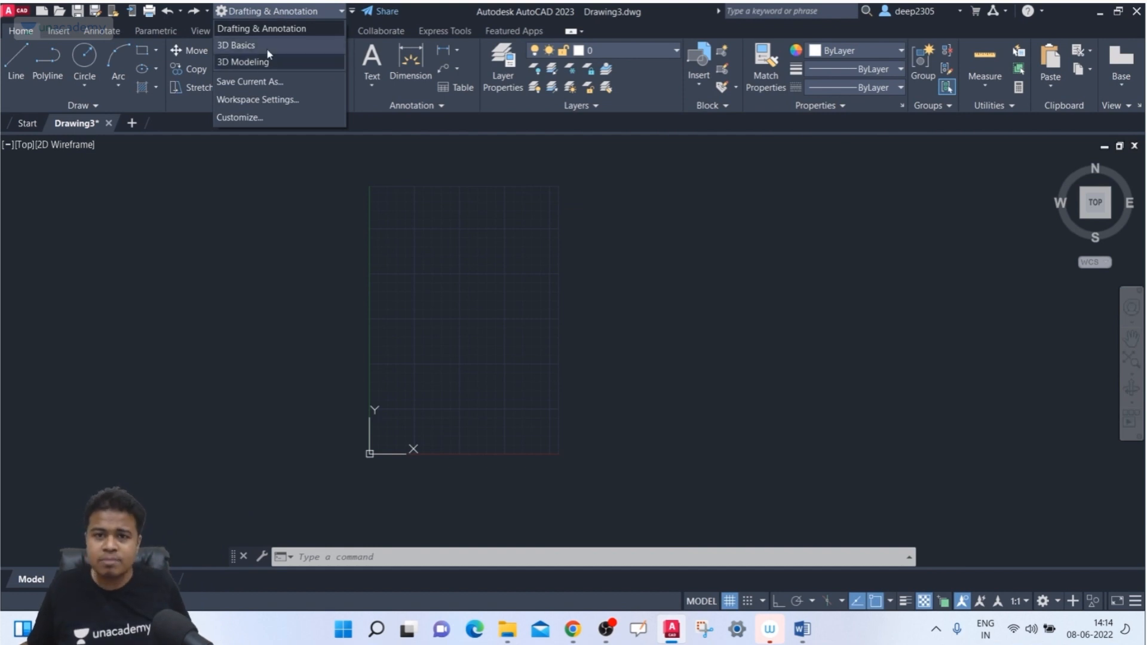
{"action": "left_click", "coordinate": [229, 48]}
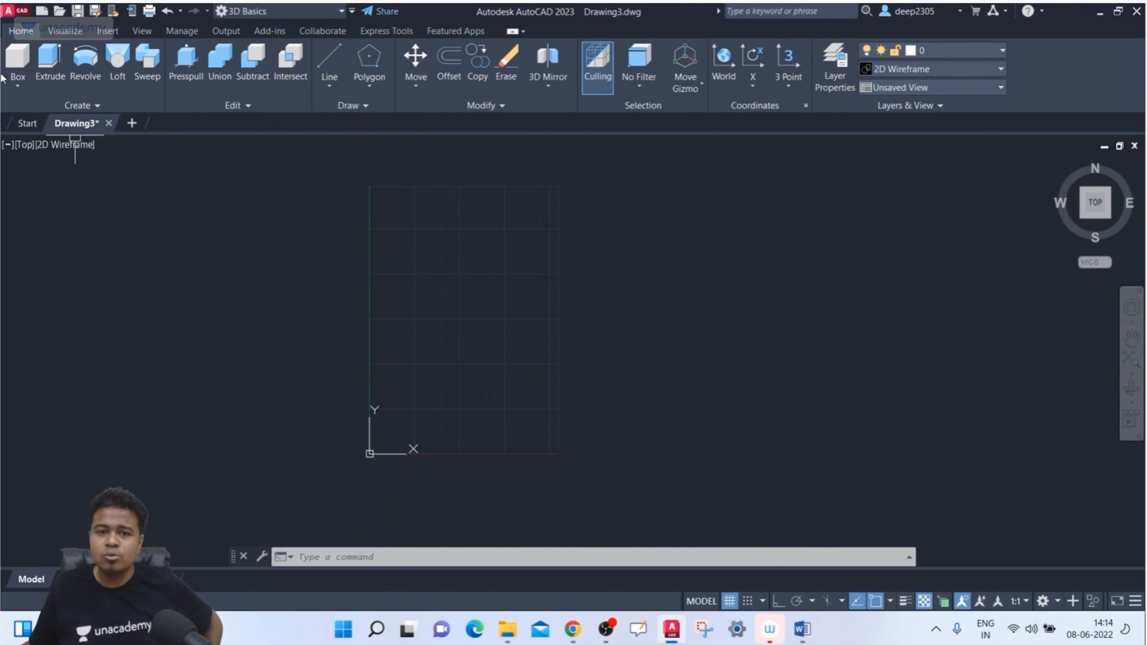
{"action": "left_click", "coordinate": [275, 12]}
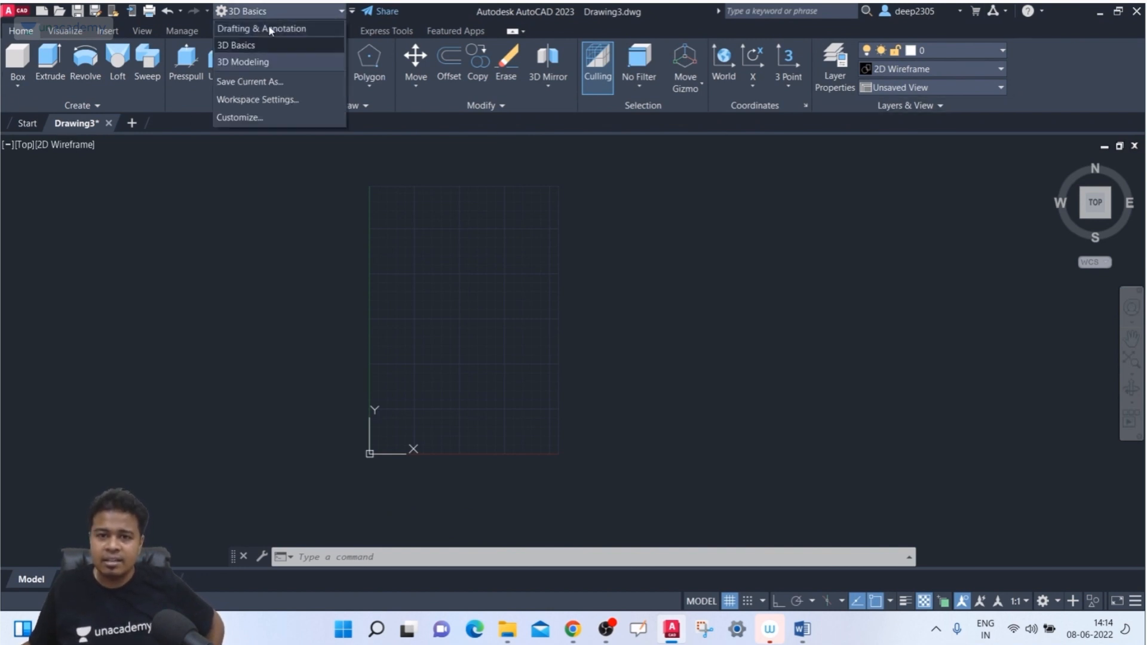
{"action": "left_click", "coordinate": [274, 60]}
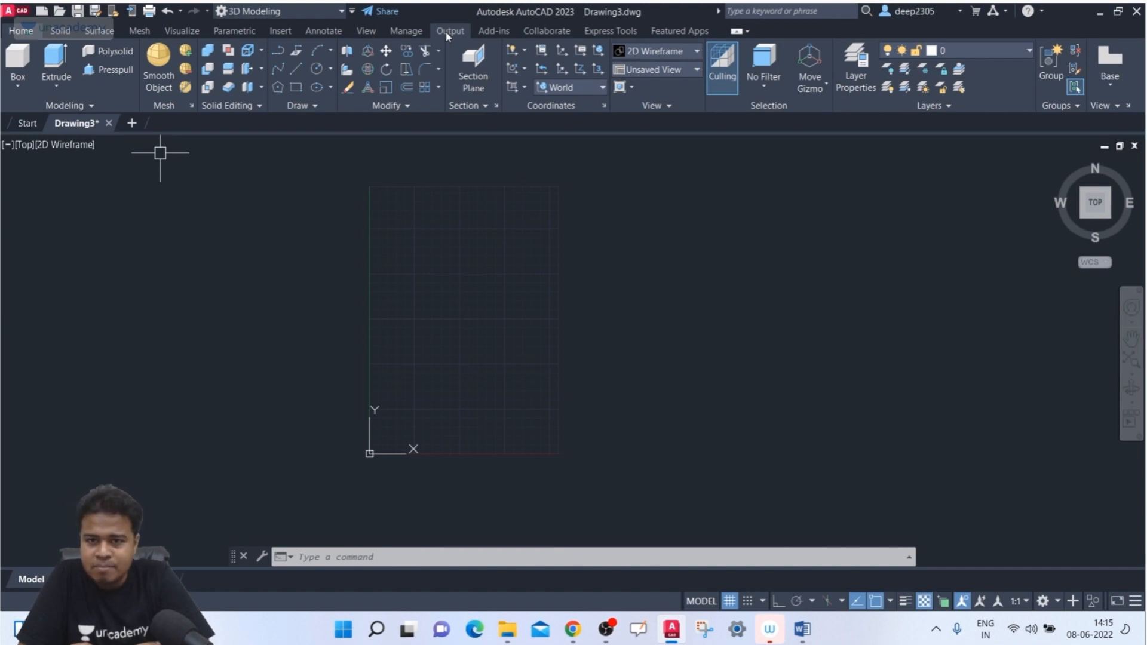
Cycle the workspace through Drafting & Annotation and 3D Basics back to 3D Modeling to compare their tools.
{"action": "left_click", "coordinate": [284, 8]}
{"action": "left_click", "coordinate": [270, 27]}
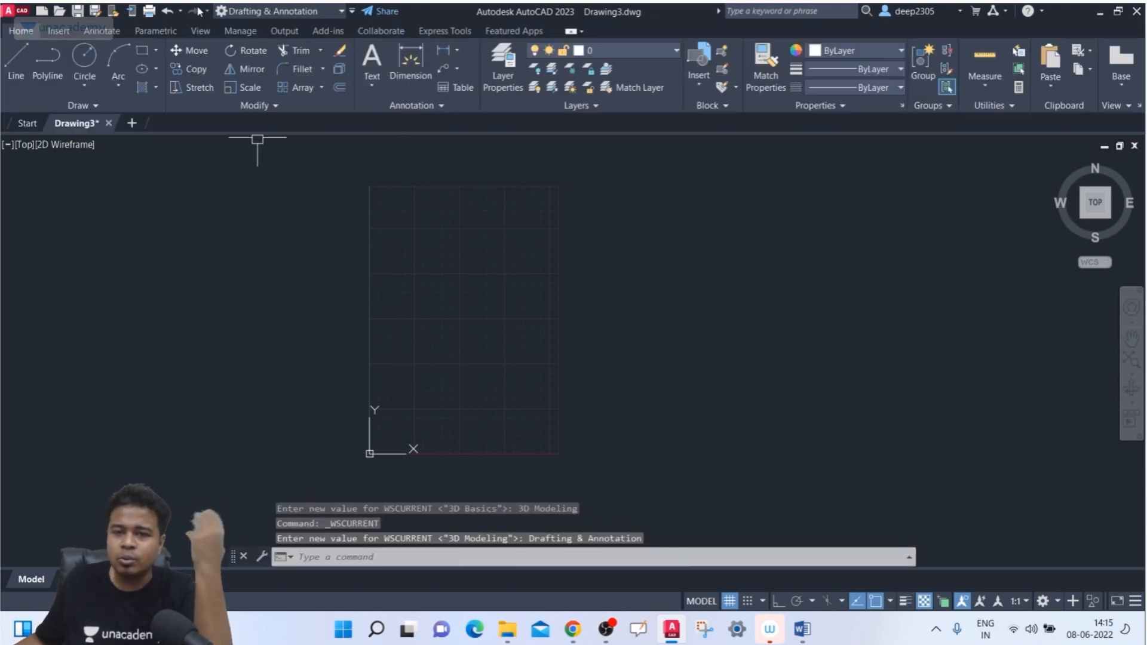
{"action": "left_click", "coordinate": [268, 11]}
{"action": "left_click", "coordinate": [244, 44]}
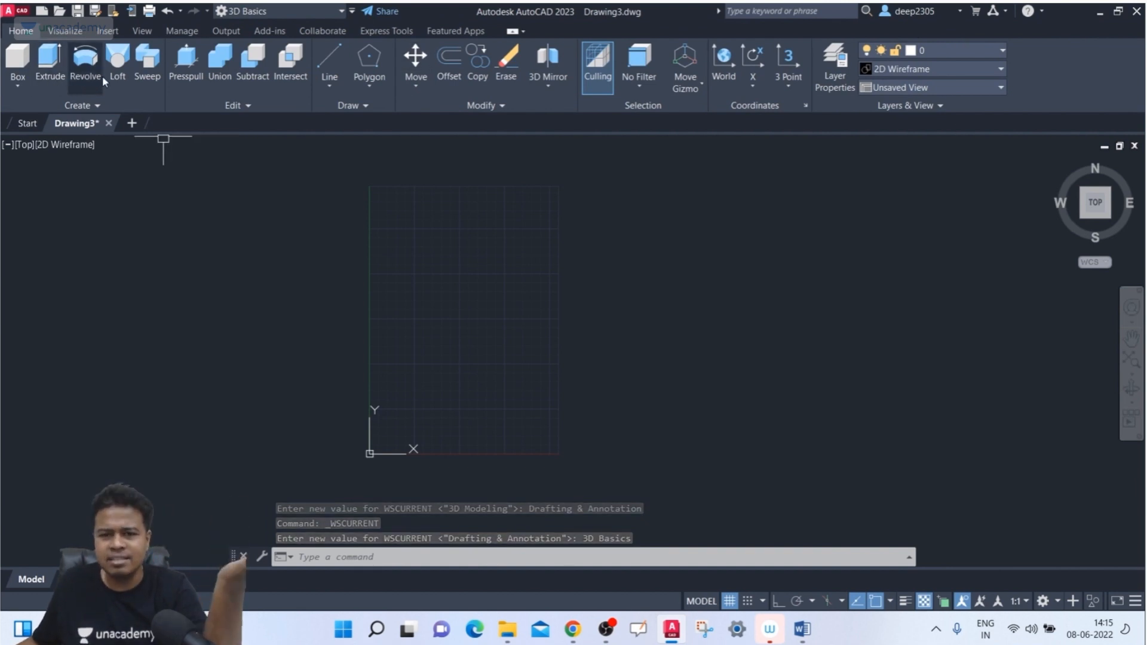
{"action": "left_click", "coordinate": [274, 10]}
{"action": "left_click", "coordinate": [244, 65]}
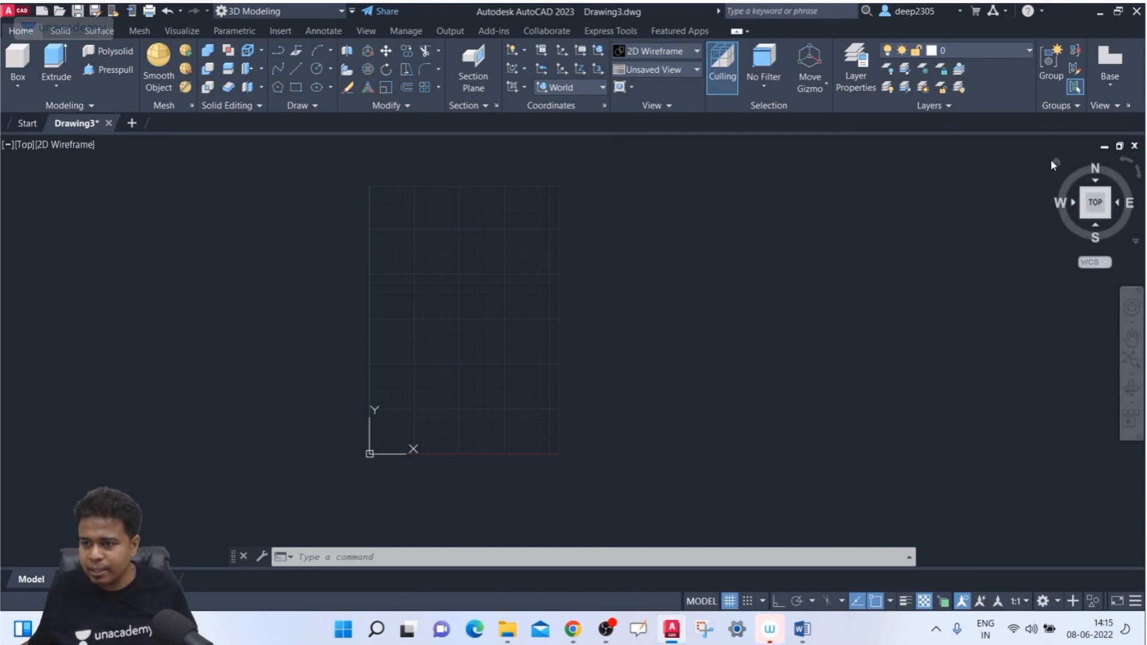
Show the empty drawing in the SW Isometric home view and undo the view changes.
{"action": "key", "text": "ctrl"}
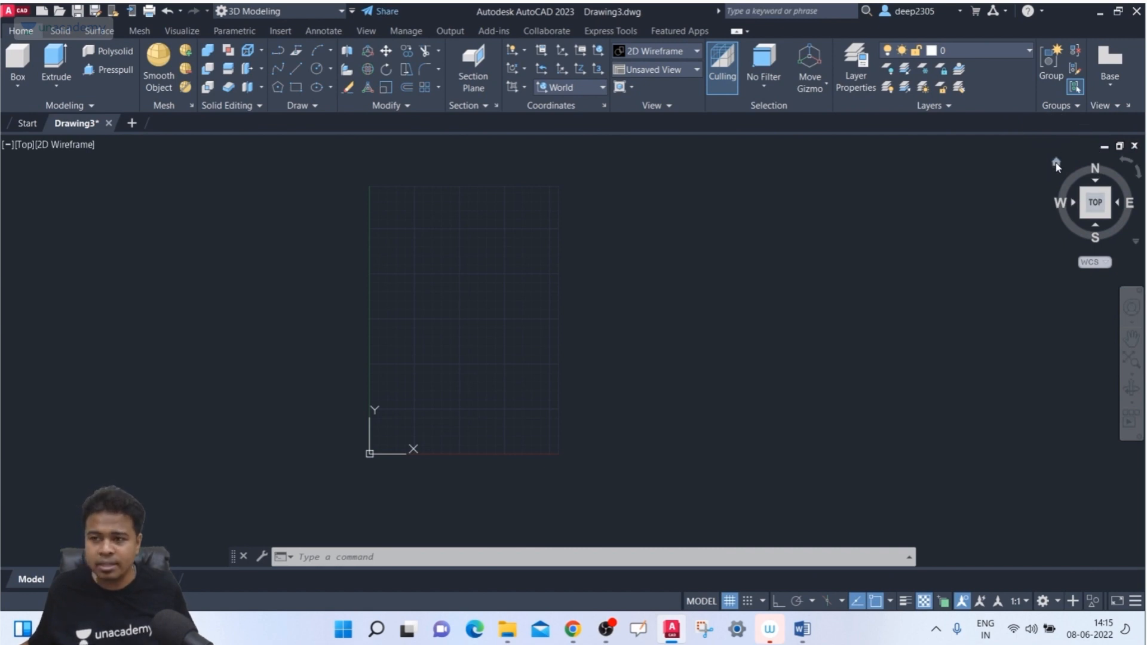
{"action": "key", "text": "ctrl"}
{"action": "key", "text": "ctrl"}
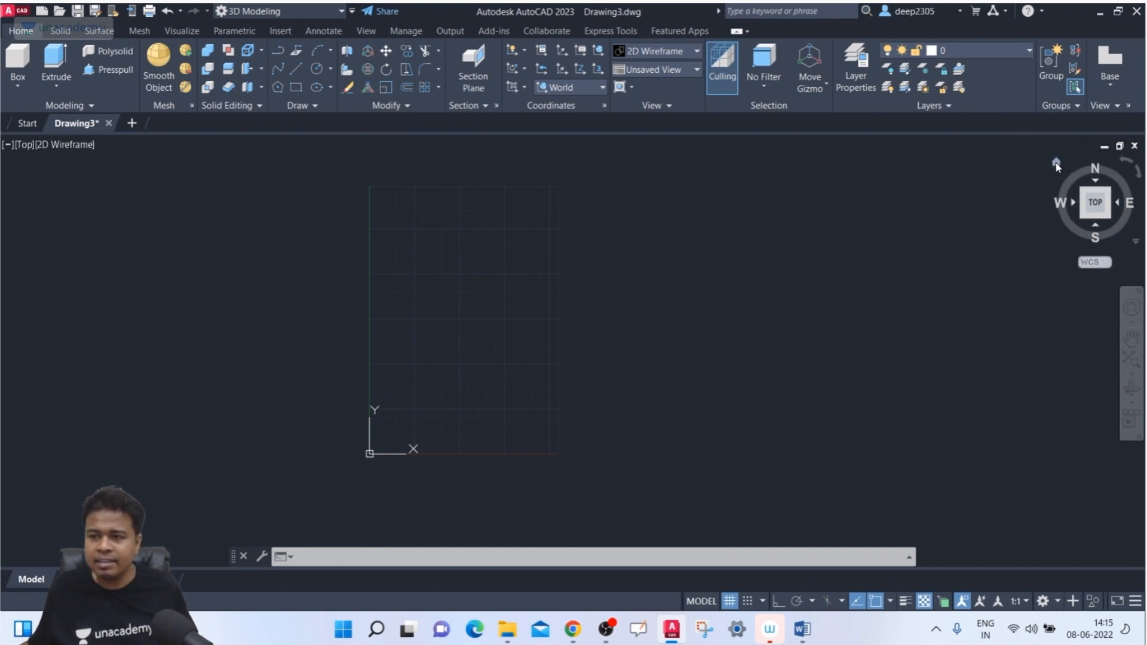
{"action": "left_click", "coordinate": [1056, 163]}
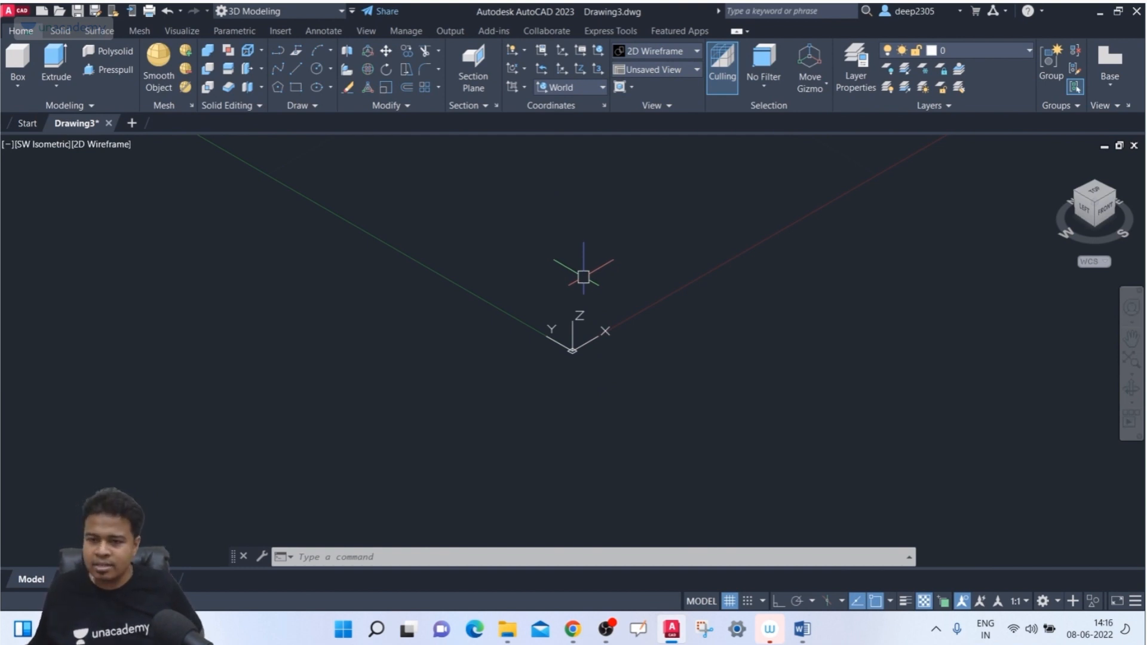
{"action": "scroll", "coordinate": [583, 278], "scroll_direction": "down", "scroll_amount": 5}
{"action": "scroll", "coordinate": [609, 253], "scroll_direction": "up", "scroll_amount": 6}
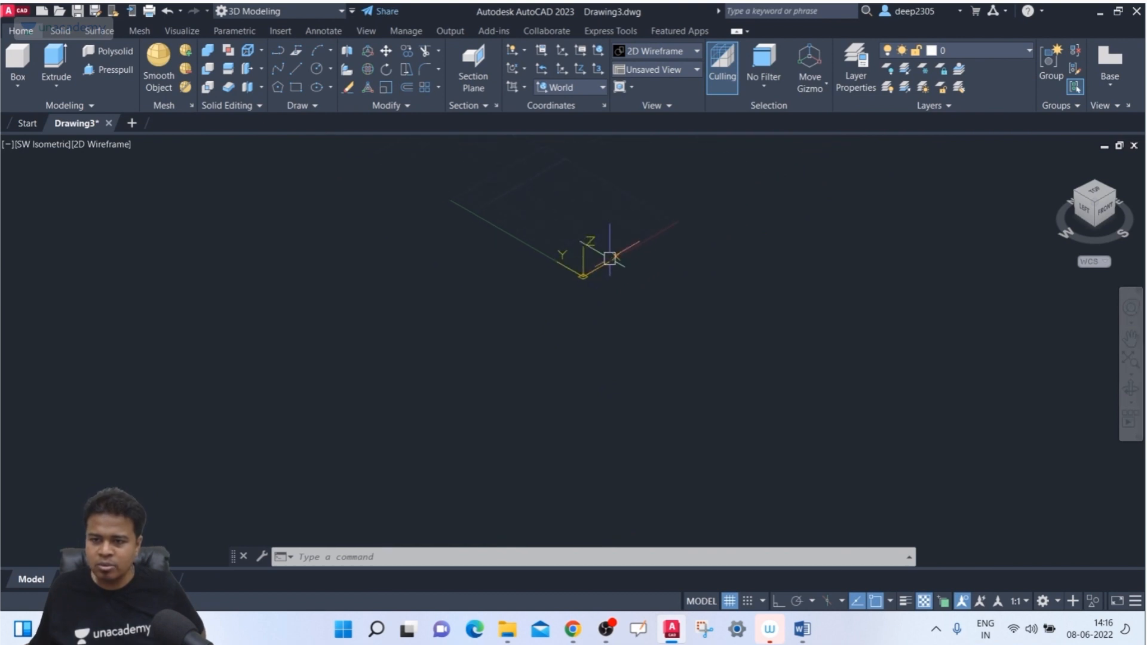
{"action": "scroll", "coordinate": [561, 351], "scroll_direction": "down", "scroll_amount": 2}
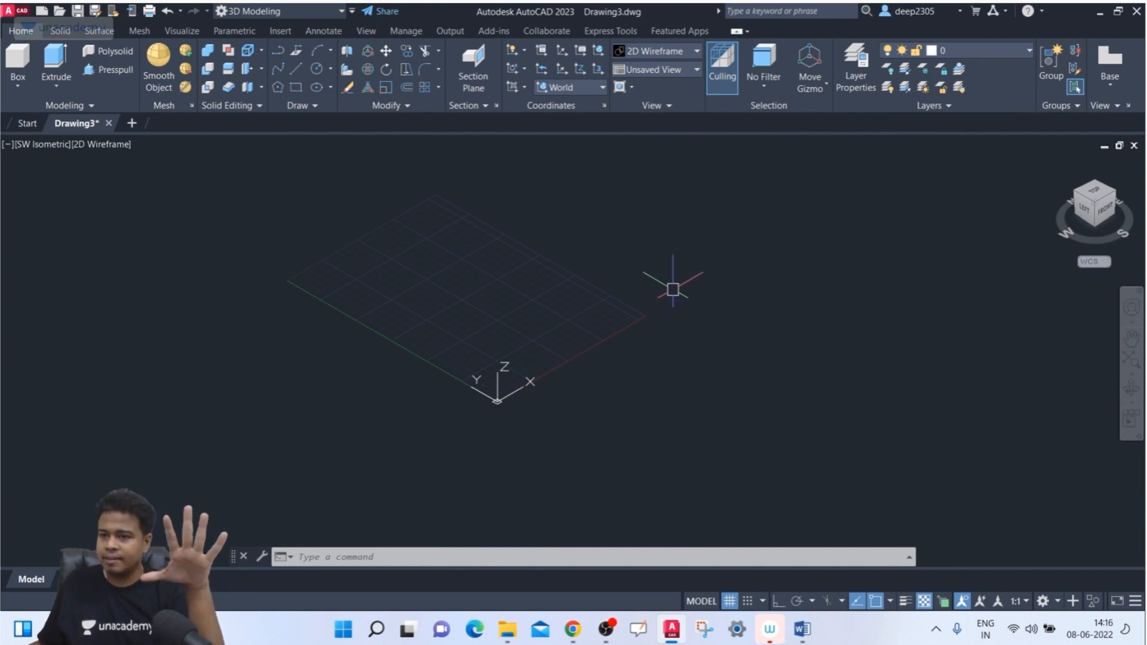
{"action": "key", "text": "ctrl+z"}
{"action": "key", "text": "ctrl+z"}
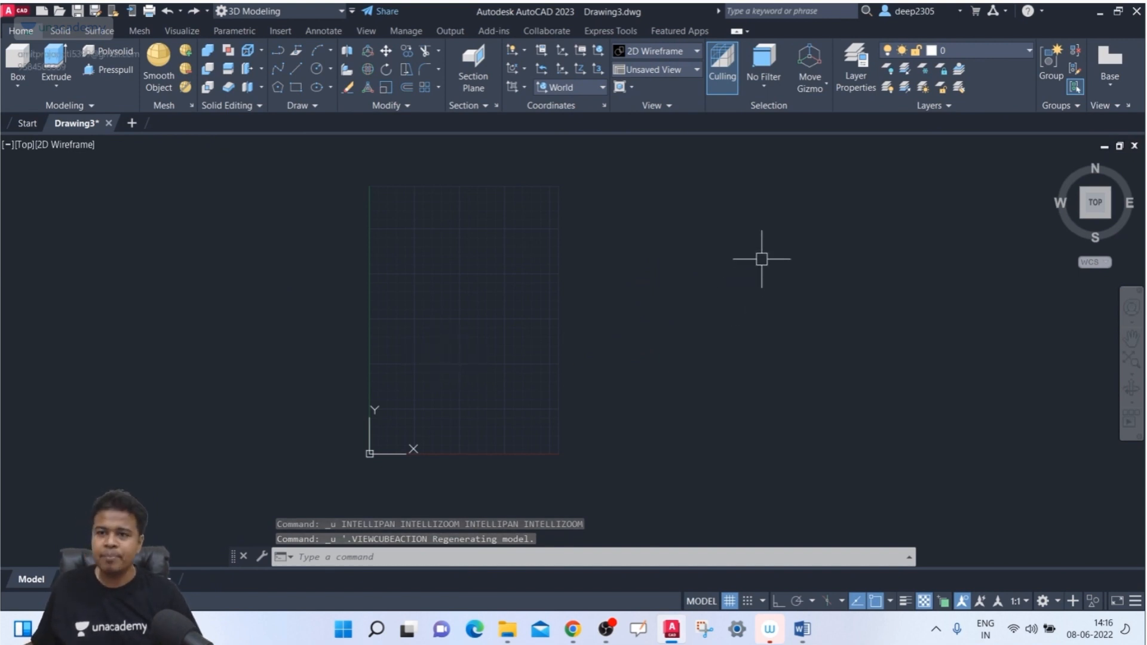
Apply the Bottom preset view to the drawing and recentre the grid.
{"action": "left_click", "coordinate": [682, 72]}
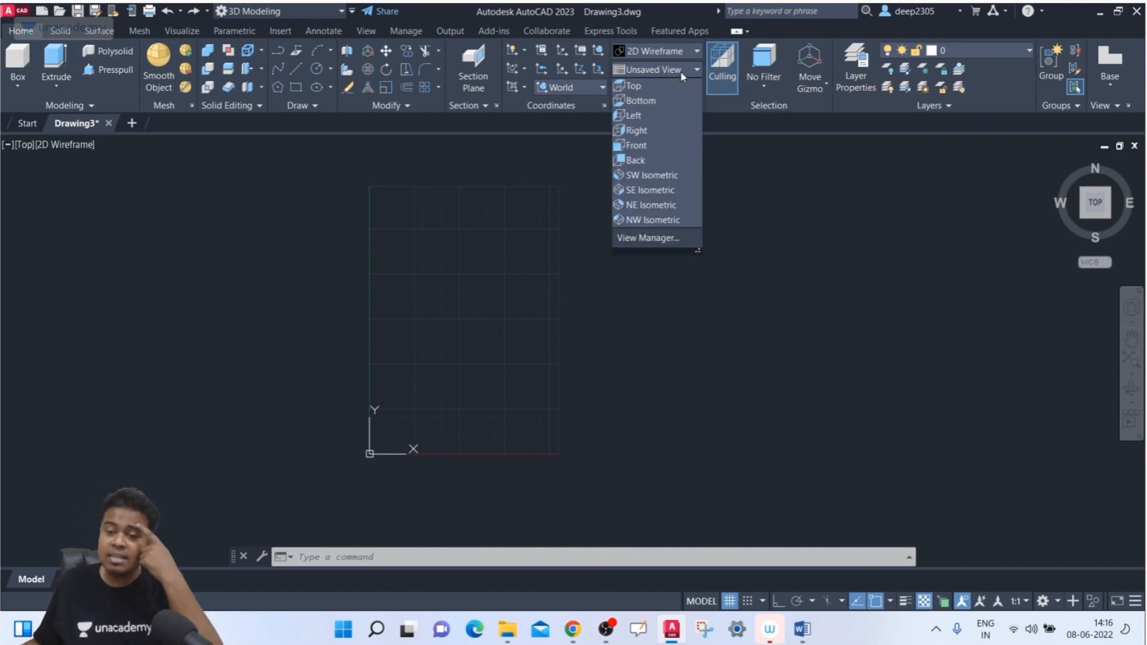
{"action": "left_click", "coordinate": [652, 92]}
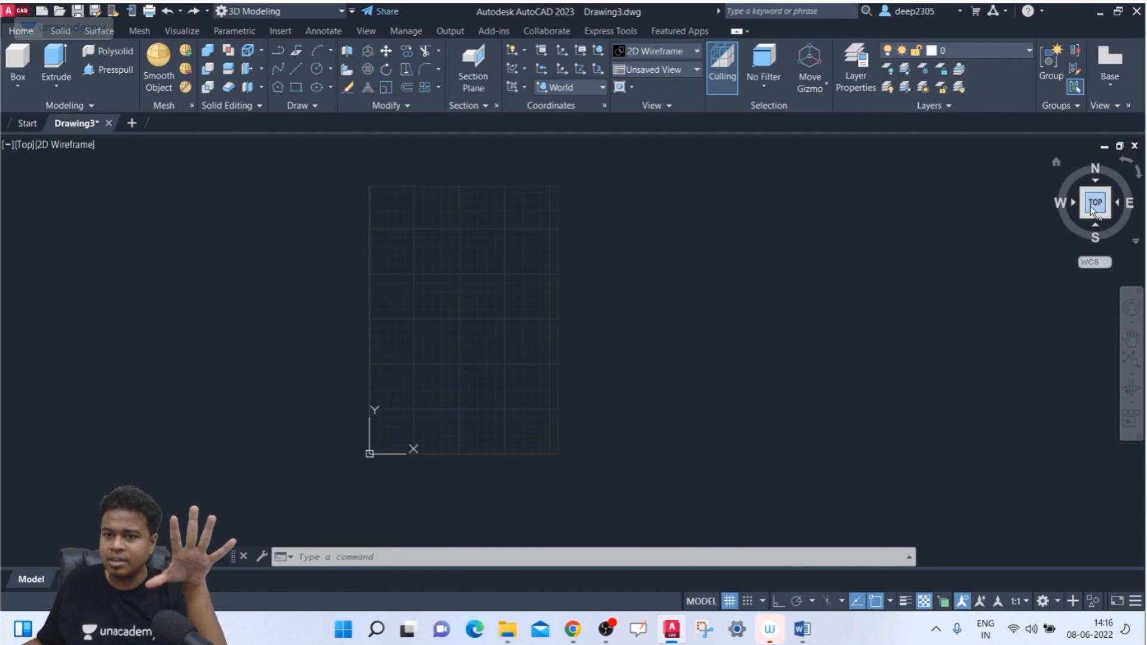
{"action": "left_click", "coordinate": [657, 71]}
{"action": "left_click", "coordinate": [657, 101]}
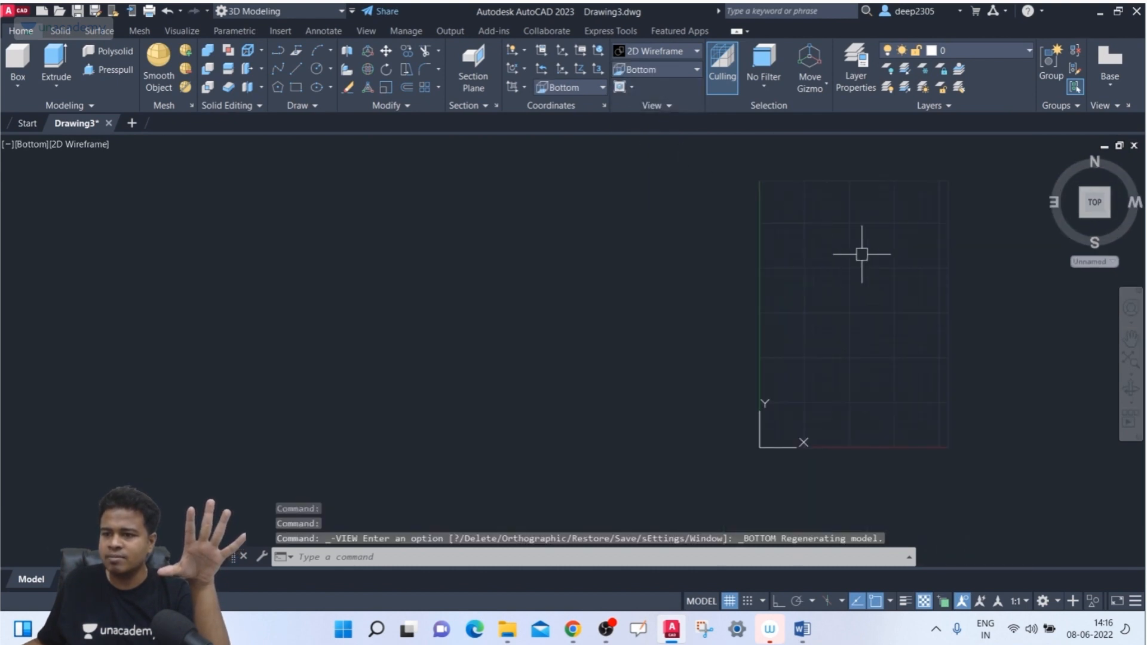
{"action": "middle_click_drag", "start_coordinate": [863, 251], "coordinate": [686, 265]}
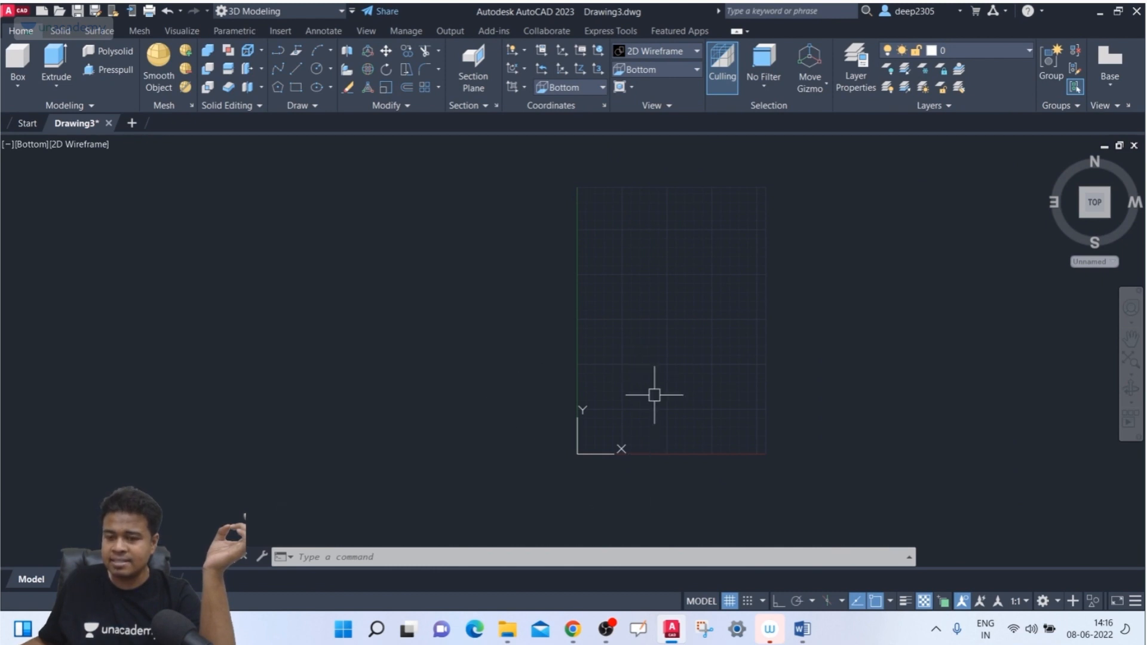
Change the coordinate system orientation to Top and back to Bottom.
{"action": "left_click", "coordinate": [590, 88]}
{"action": "left_click", "coordinate": [575, 126]}
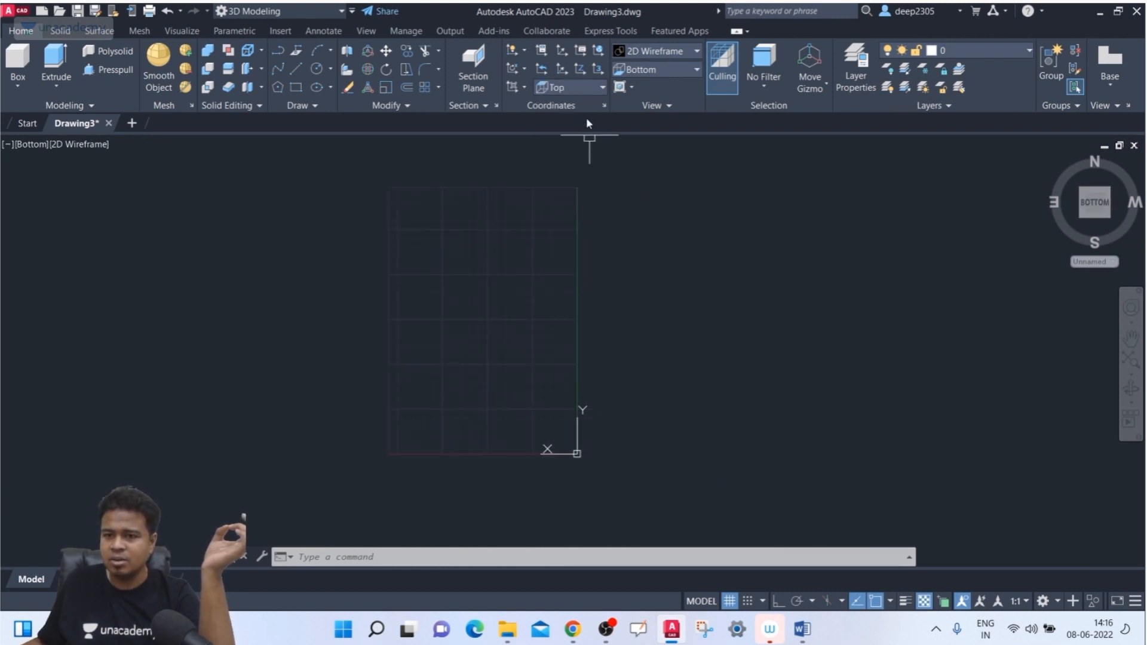
{"action": "left_click", "coordinate": [582, 89]}
{"action": "left_click", "coordinate": [573, 144]}
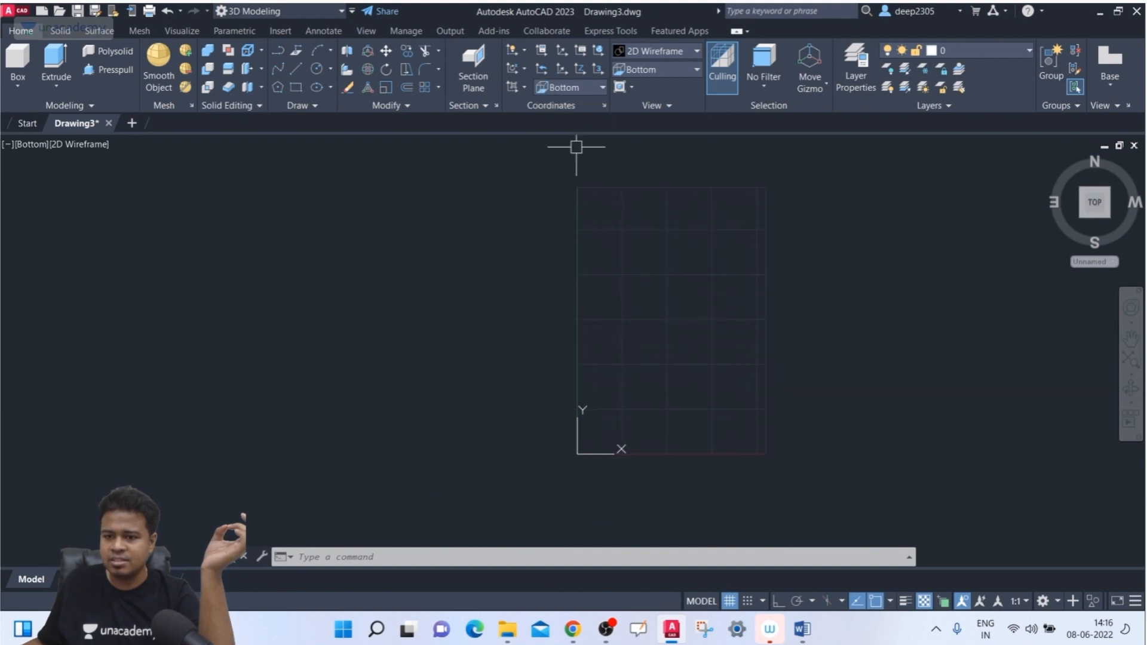
Set the coordinate system orientation to Top while keeping the Bottom view.
{"action": "left_click", "coordinate": [555, 88]}
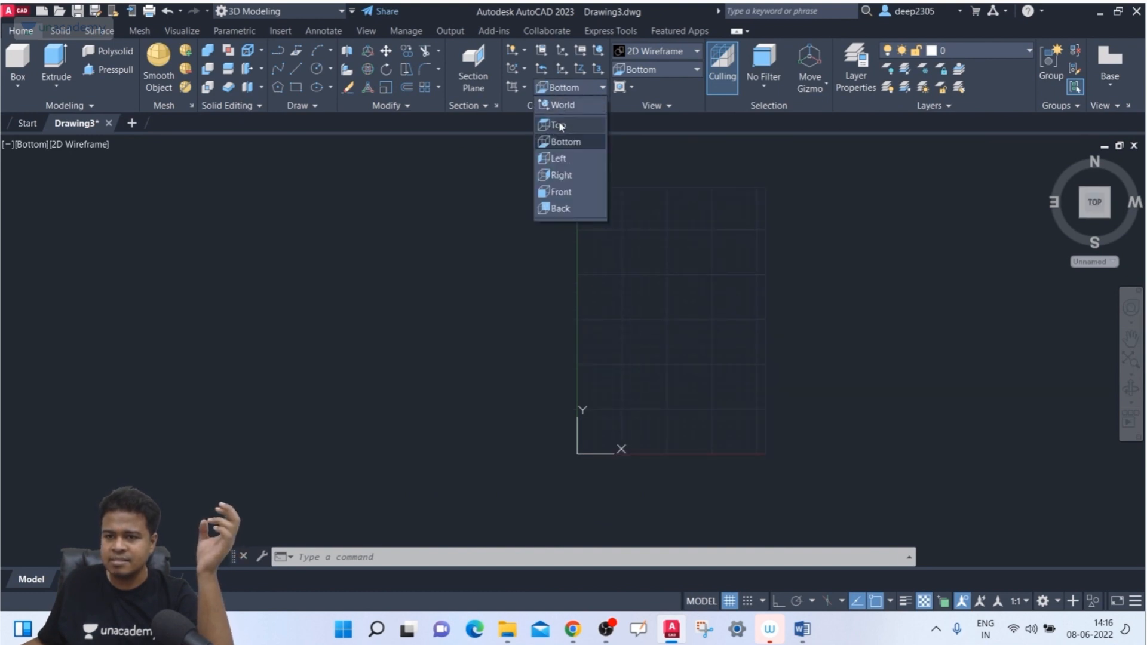
{"action": "left_click", "coordinate": [561, 124]}
{"action": "middle_click_drag", "start_coordinate": [560, 279], "coordinate": [526, 283]}
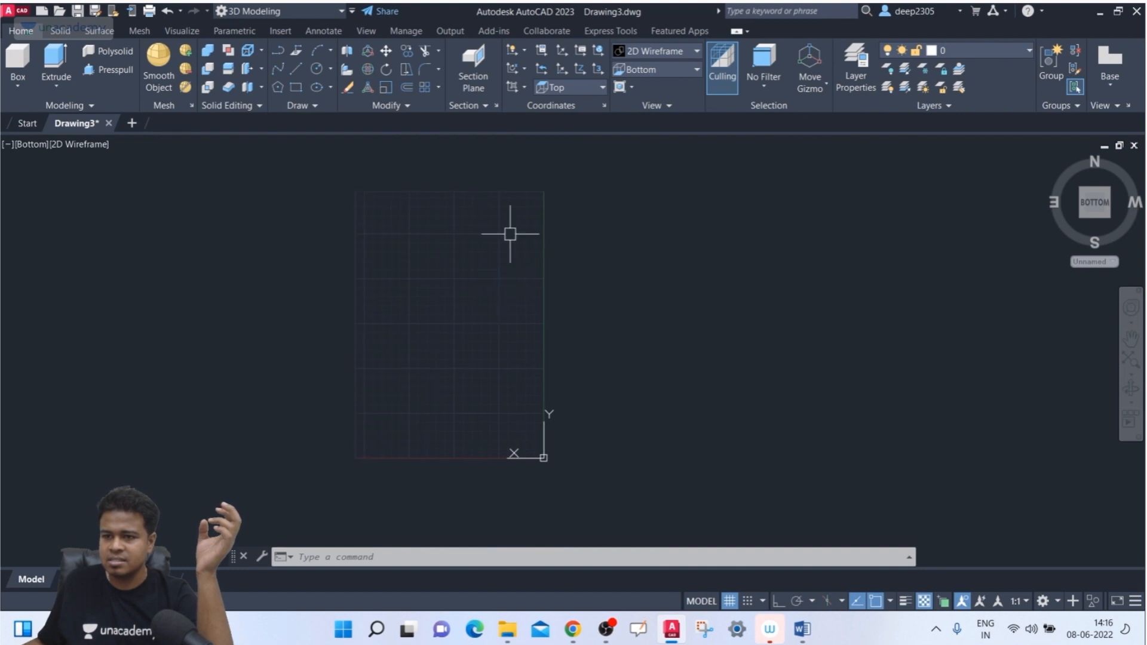
{"action": "middle_click_drag", "start_coordinate": [841, 214], "coordinate": [852, 228]}
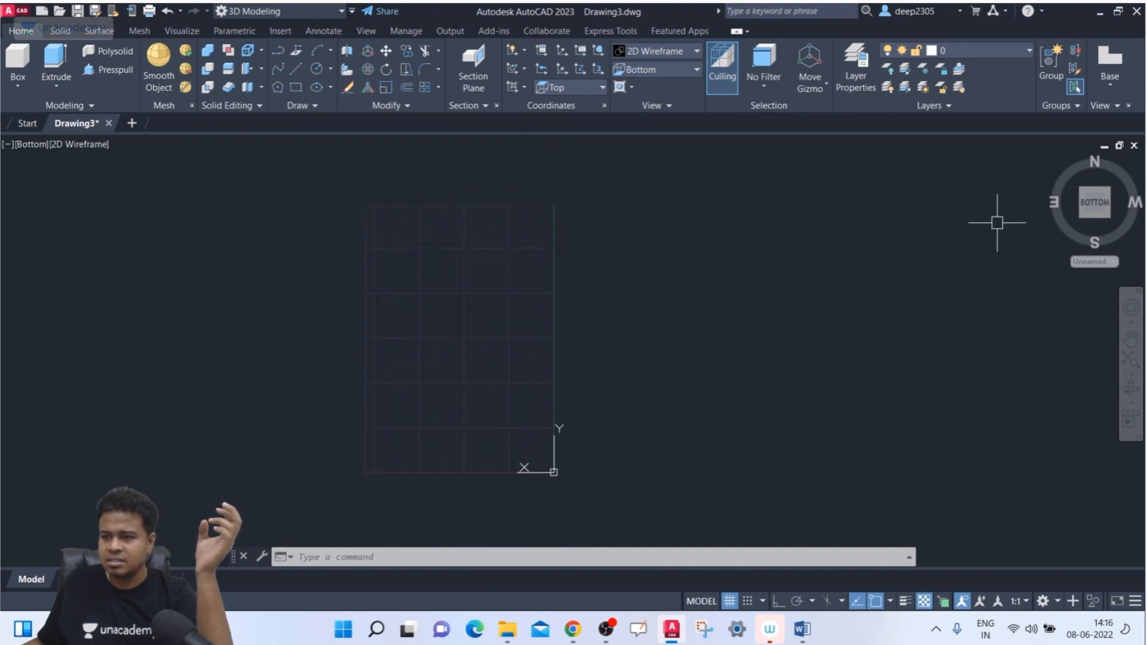
Rotate the view from Bottom over the Back and Front faces to the Top view with north up.
{"action": "left_click", "coordinate": [1094, 182]}
{"action": "left_click", "coordinate": [1094, 181]}
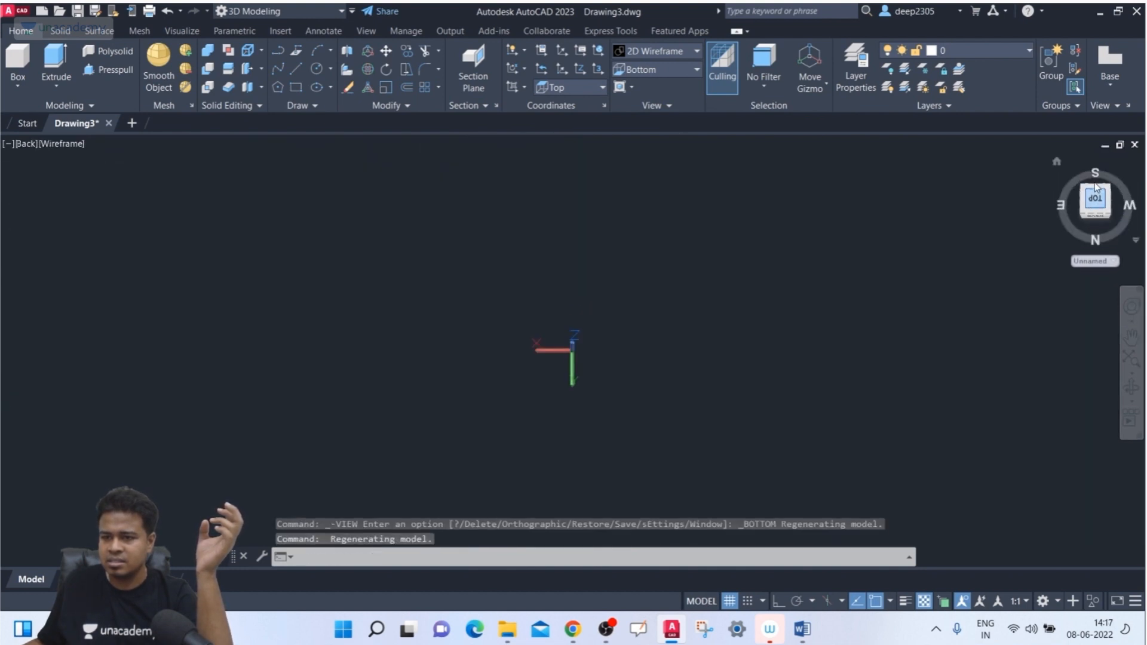
{"action": "scroll", "coordinate": [869, 280], "scroll_direction": "down", "scroll_amount": 10}
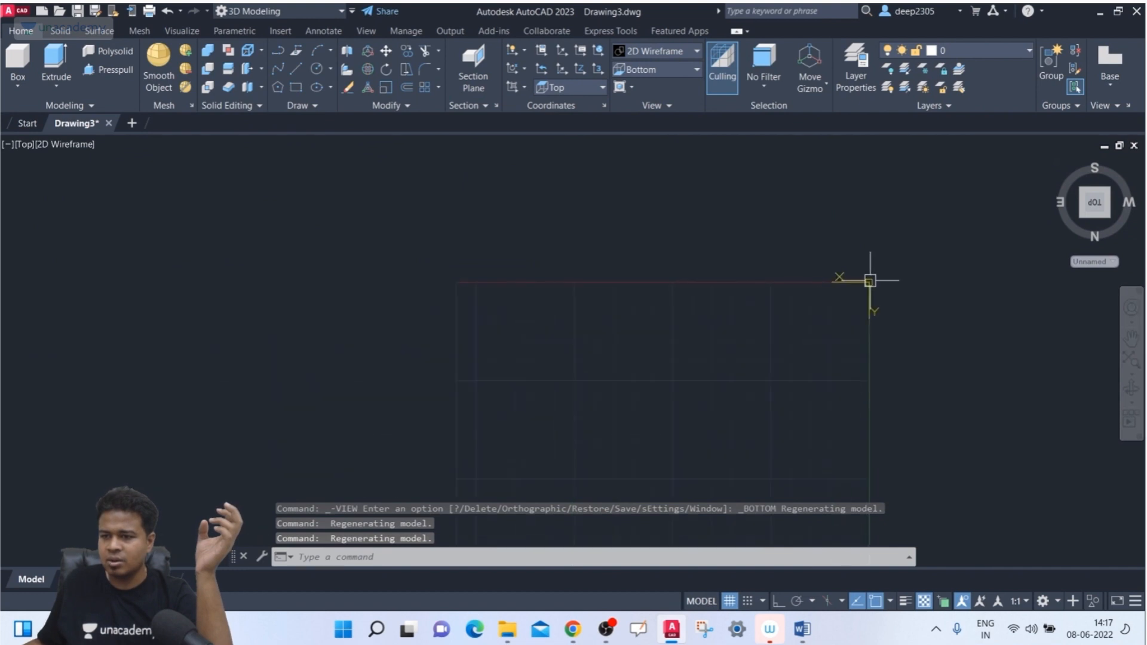
{"action": "middle_click_drag", "start_coordinate": [870, 280], "coordinate": [685, 212]}
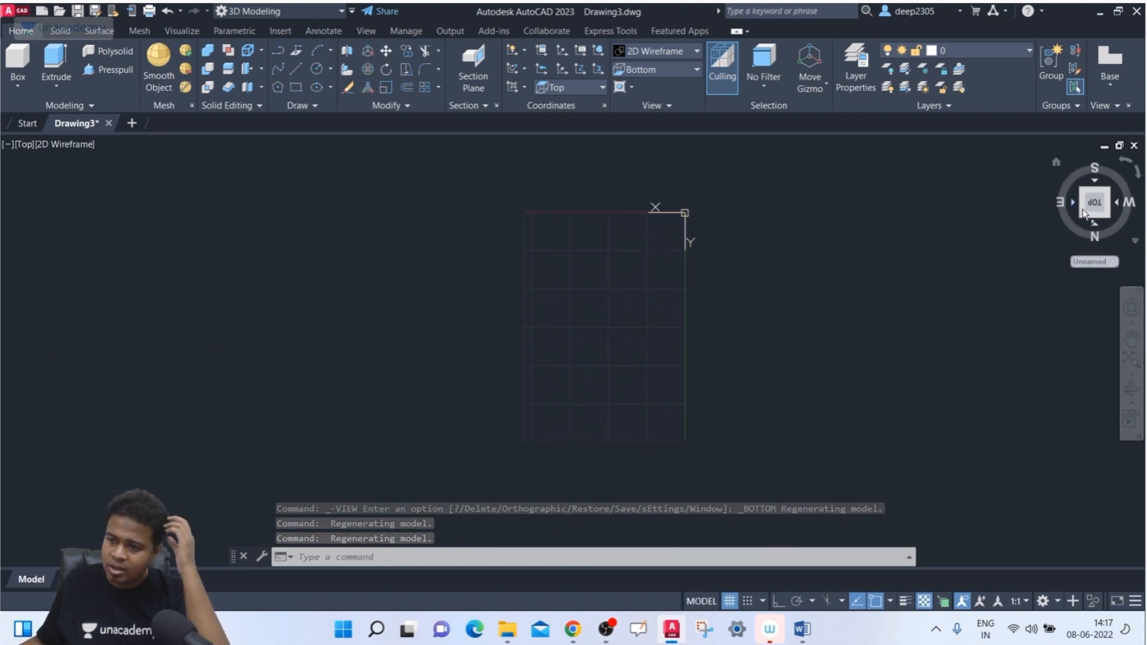
{"action": "left_click", "coordinate": [1097, 182]}
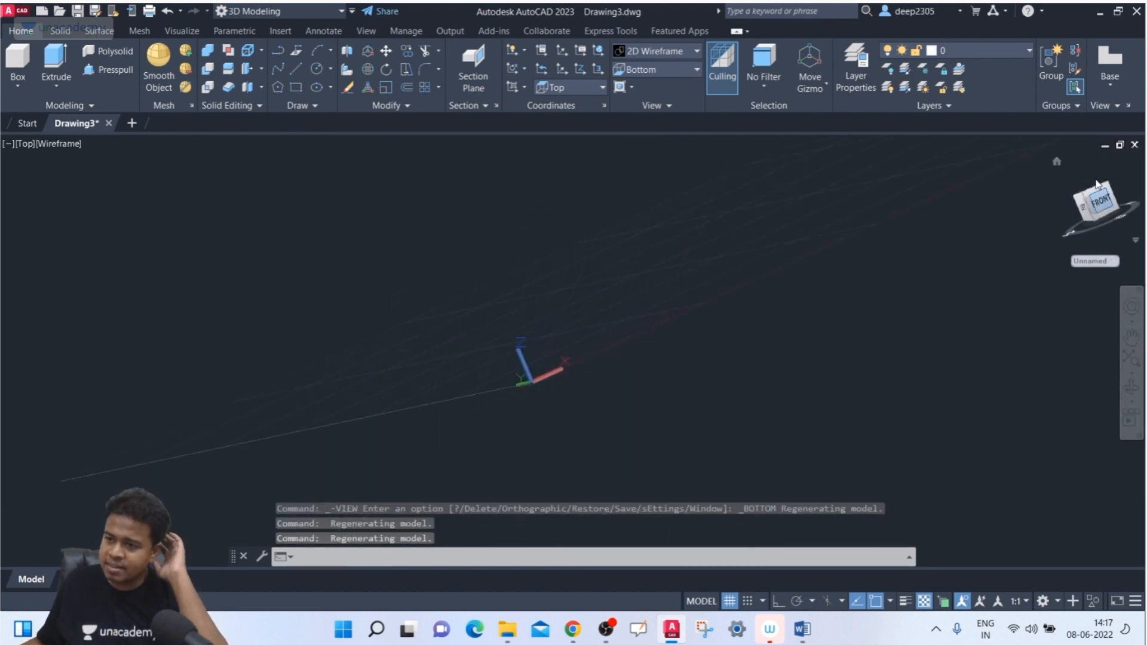
{"action": "left_click", "coordinate": [1097, 187]}
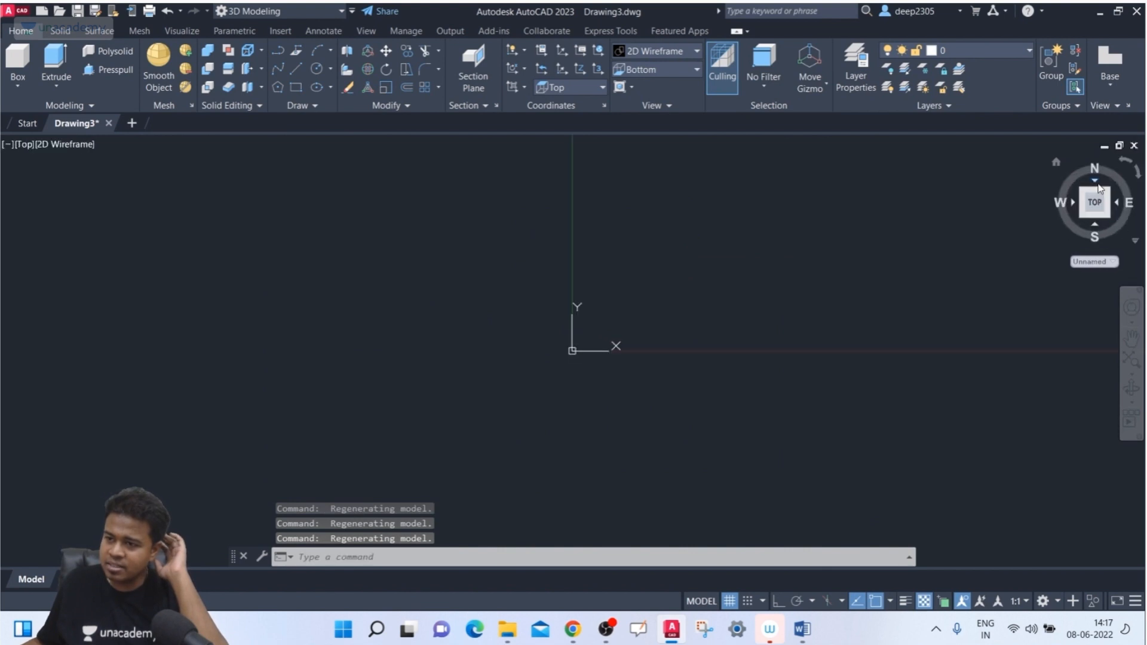
Rotate the view over the Back face to the inverted Top view, and undo both rotations.
{"action": "left_click", "coordinate": [1100, 188]}
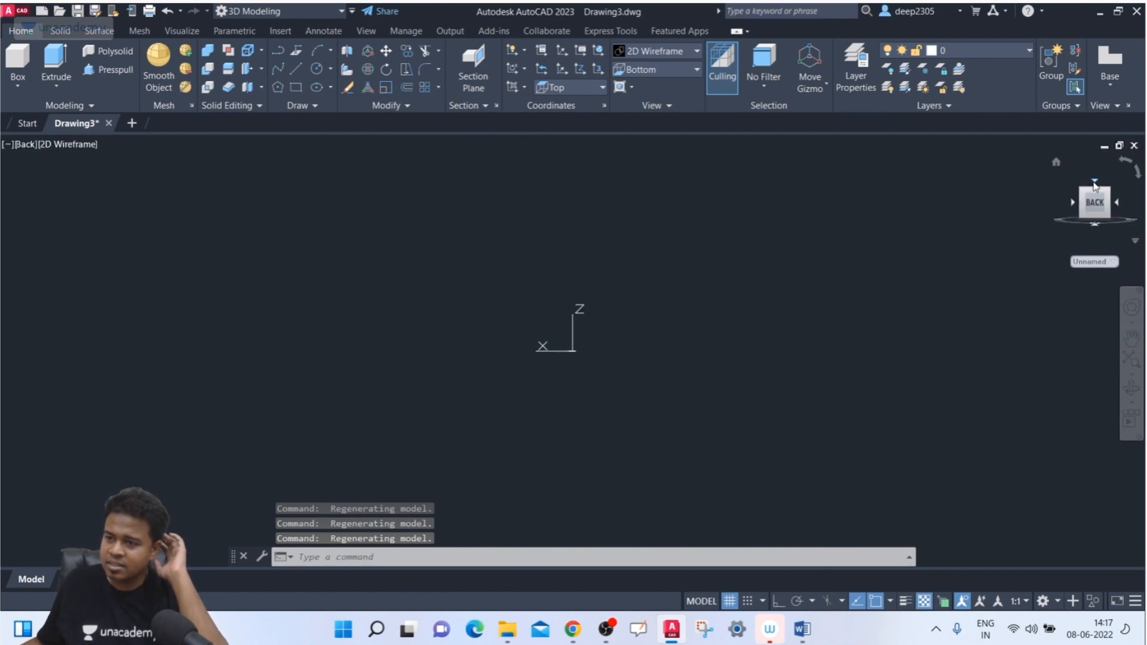
{"action": "left_click", "coordinate": [1095, 184]}
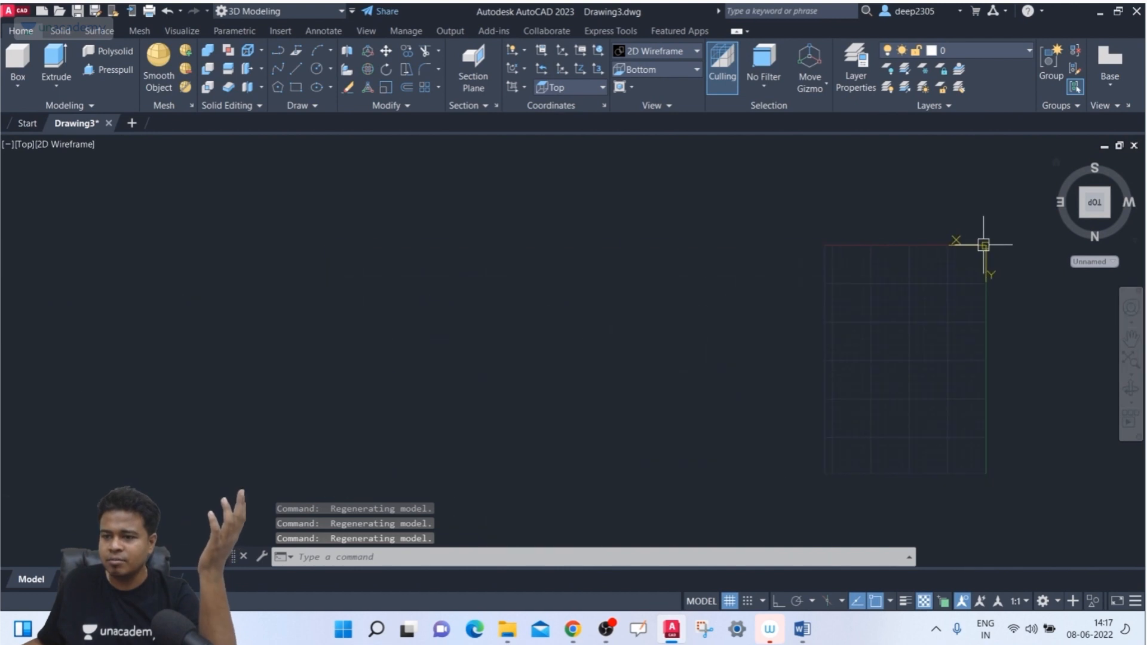
{"action": "mouse_move", "coordinate": [983, 245]}
{"action": "middle_mouse_down"}
{"action": "mouse_move", "coordinate": [747, 296]}
{"action": "mouse_move", "coordinate": [760, 266]}
{"action": "middle_mouse_up"}
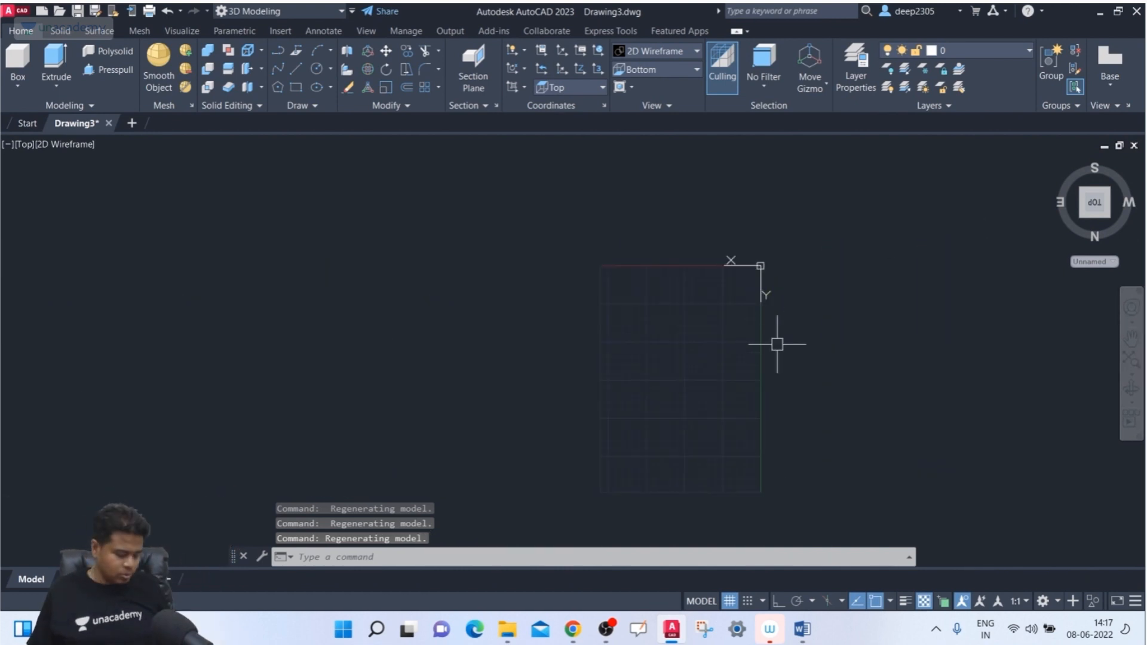
{"action": "key", "text": "ctrl+z"}
{"action": "key", "text": "ctrl+z"}
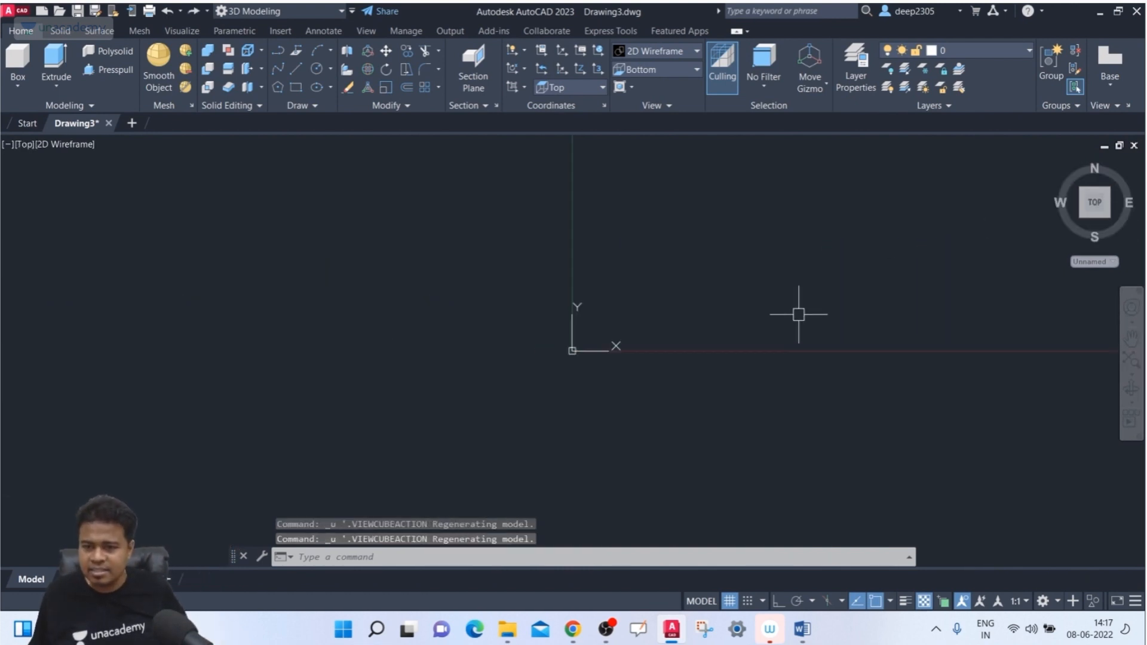
{"action": "scroll", "coordinate": [797, 306], "scroll_direction": "down", "scroll_amount": 6}
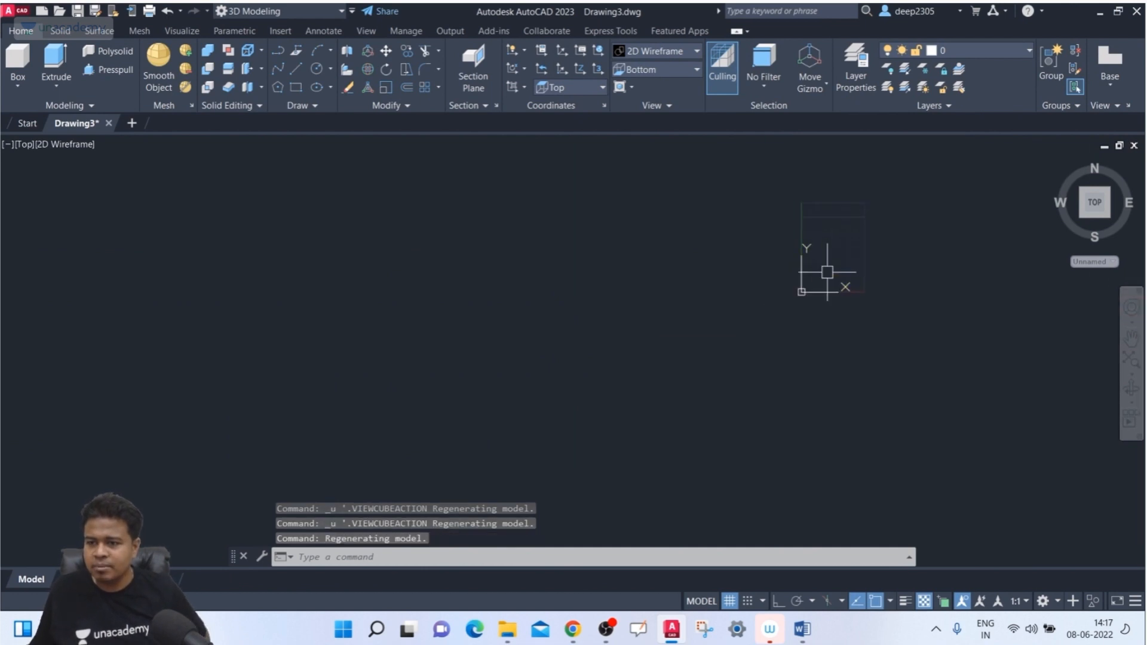
{"action": "middle_click_drag", "start_coordinate": [826, 272], "coordinate": [607, 371]}
{"action": "scroll", "coordinate": [610, 361], "scroll_direction": "up", "scroll_amount": 4}
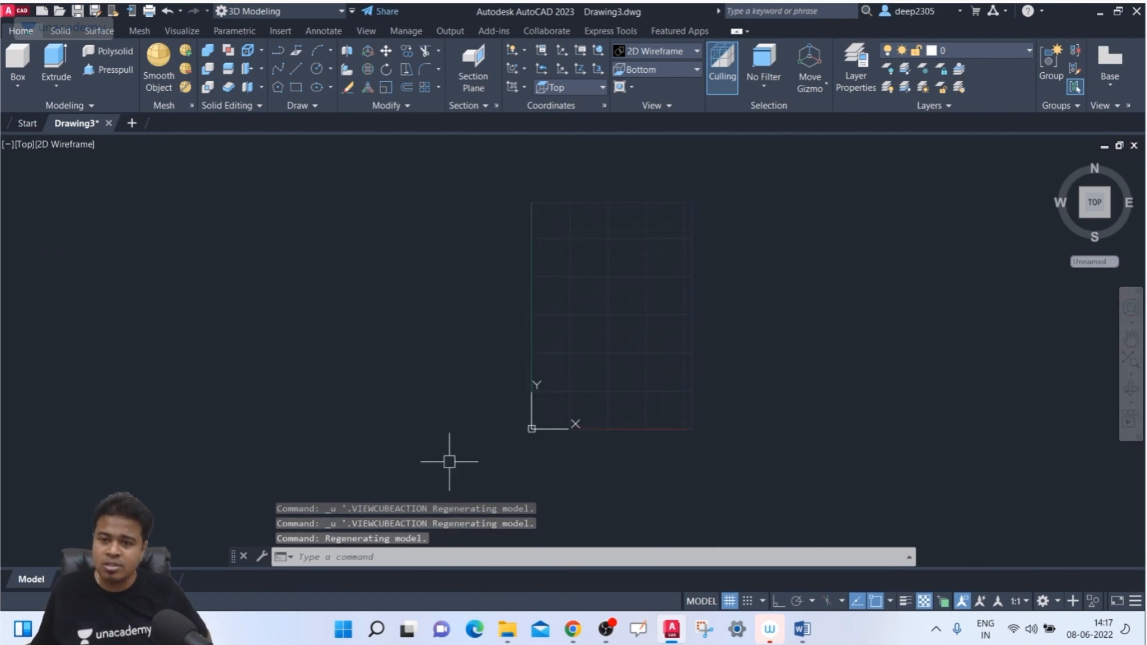
Switch the view to SW Isometric, and from there to SE Isometric.
{"action": "mouse_move", "coordinate": [1110, 182]}
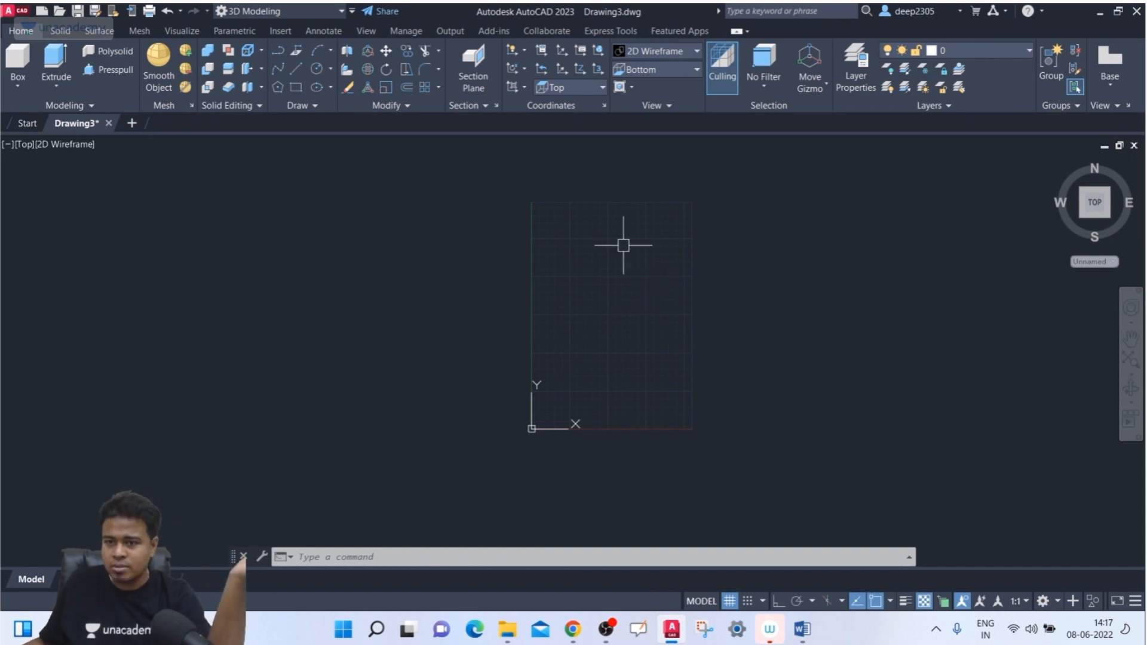
{"action": "left_click", "coordinate": [590, 87]}
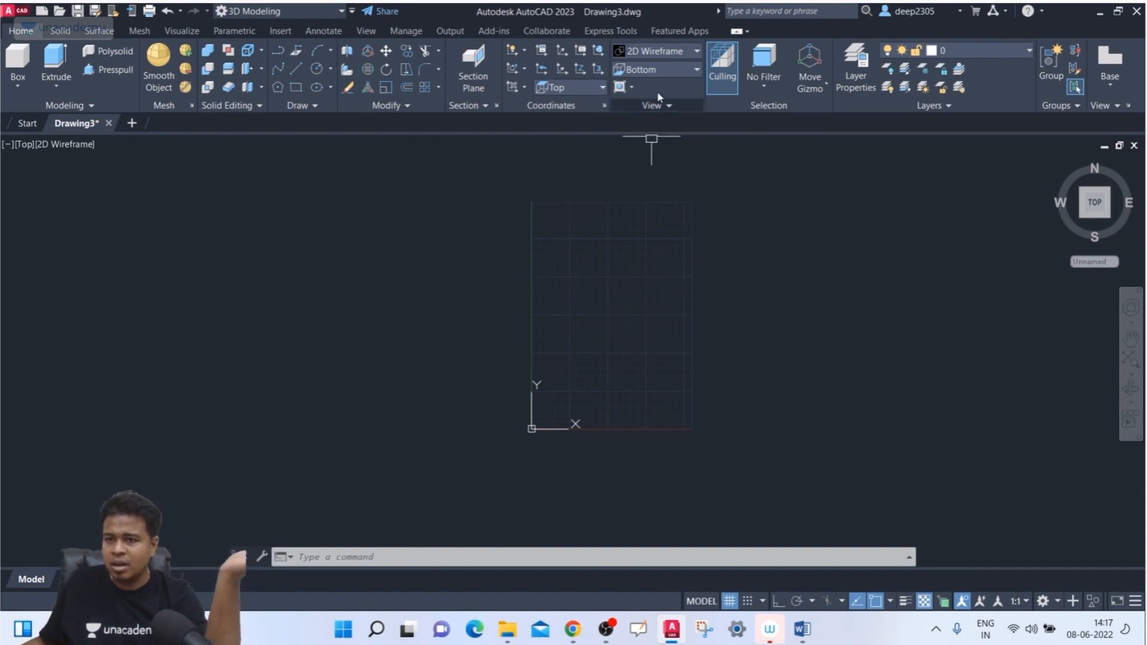
{"action": "left_click", "coordinate": [657, 71]}
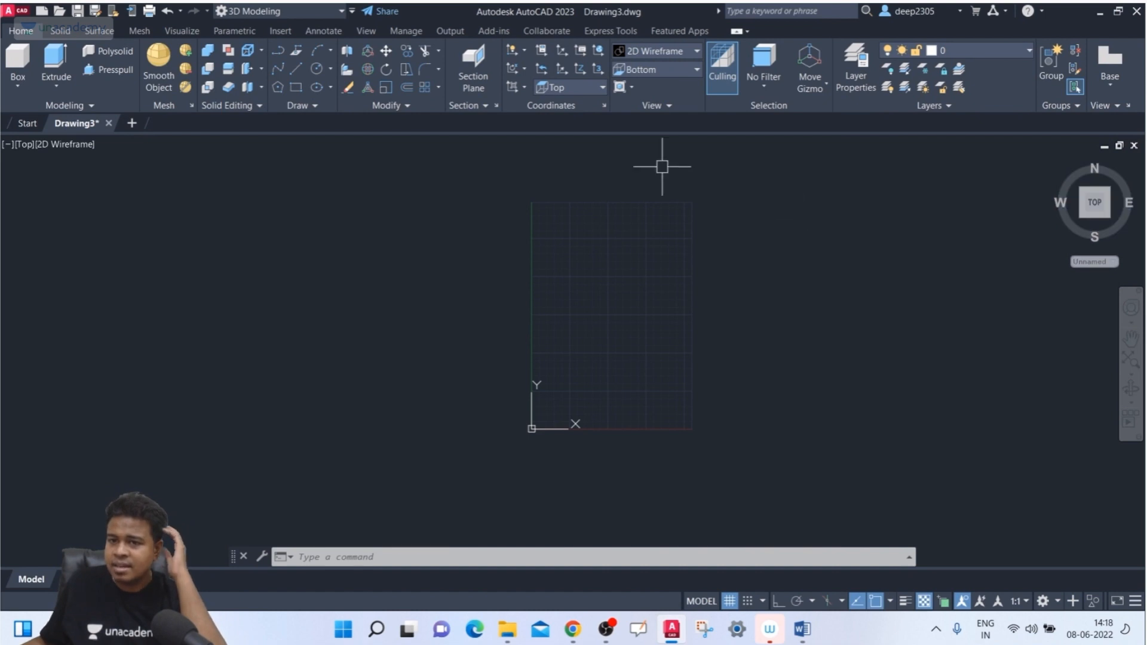
{"action": "left_click", "coordinate": [673, 73]}
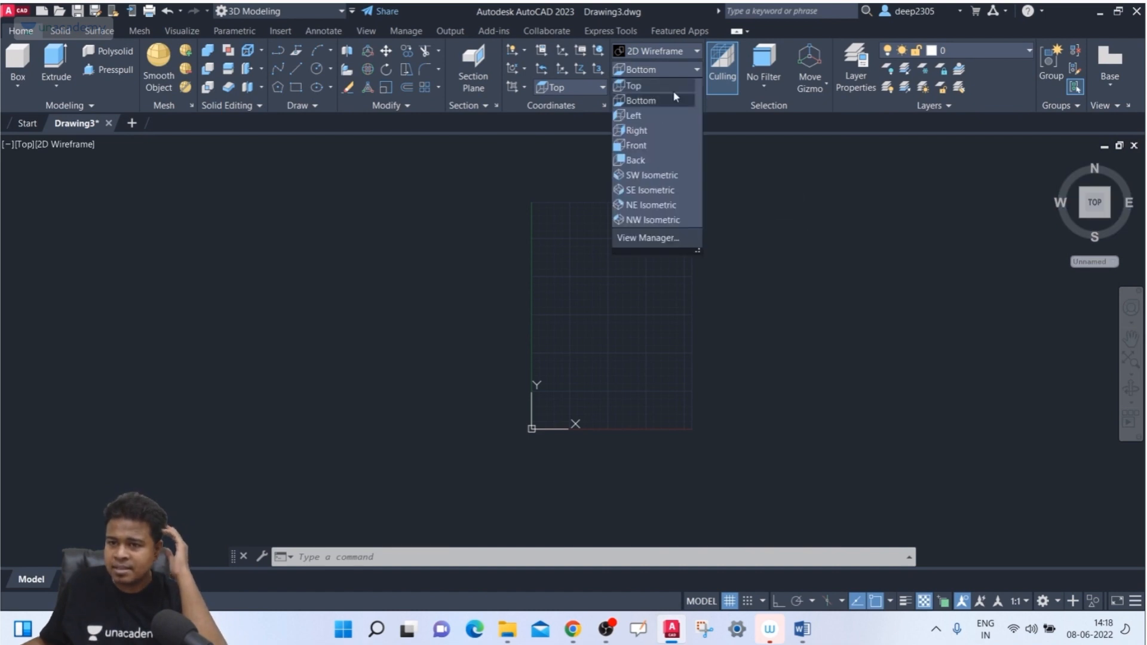
{"action": "left_click", "coordinate": [660, 179]}
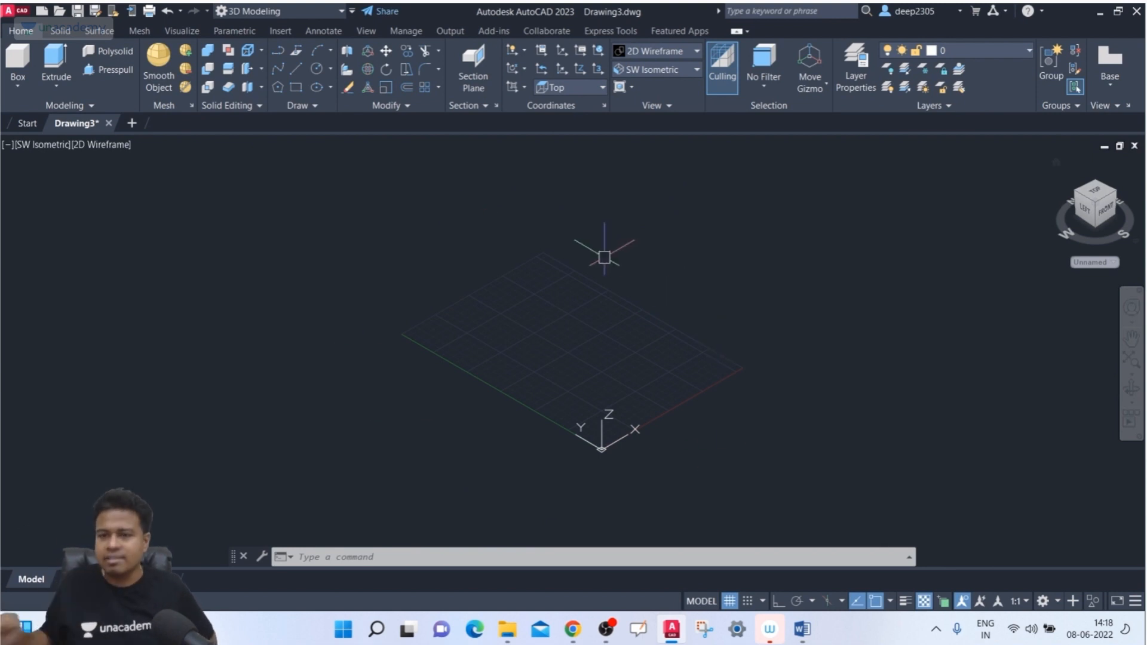
{"action": "left_click", "coordinate": [664, 70]}
{"action": "left_click", "coordinate": [651, 190]}
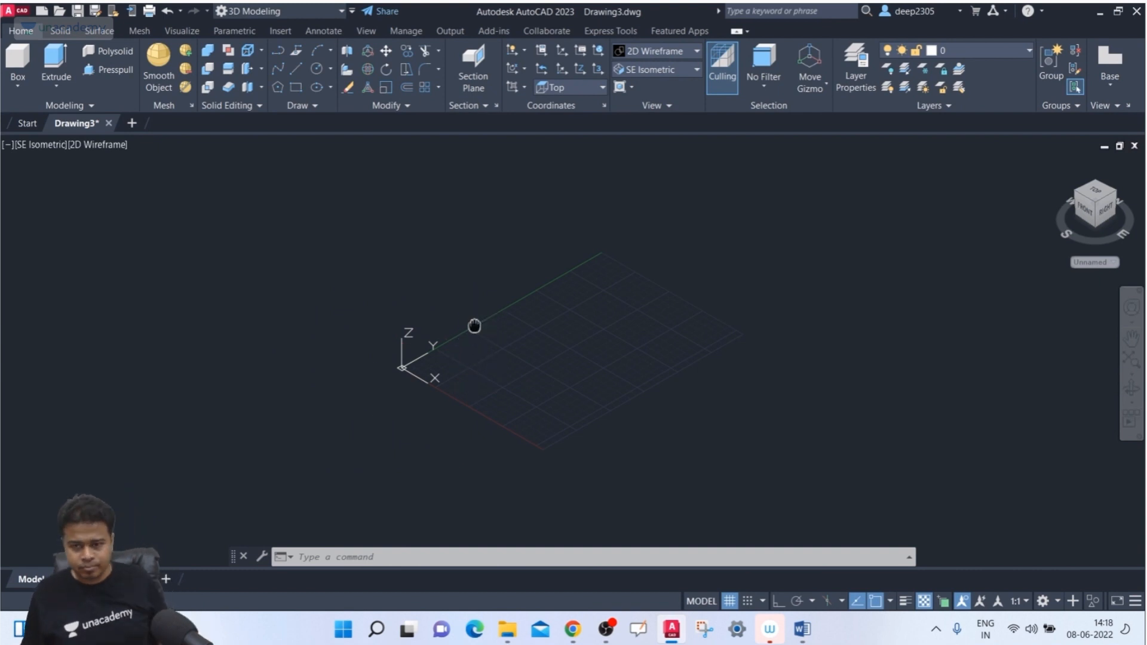
{"action": "middle_click_drag", "start_coordinate": [480, 324], "coordinate": [467, 330]}
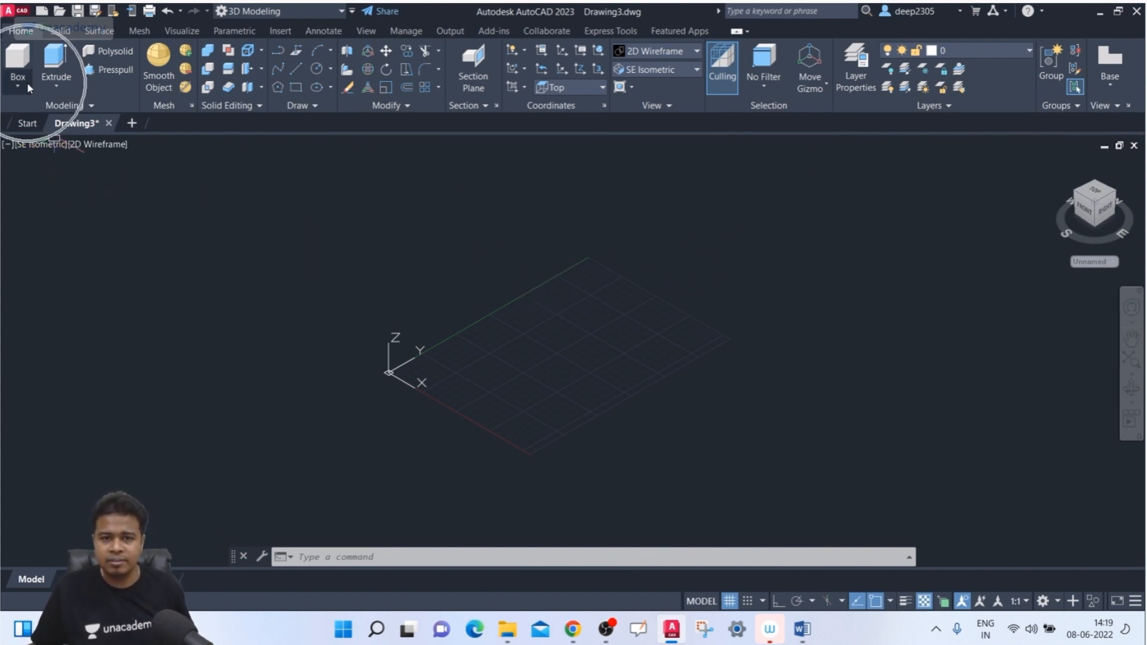
Review the available solid, surface, mesh and parametric tool sets, and return to the main modeling tools.
{"action": "left_click", "coordinate": [61, 30]}
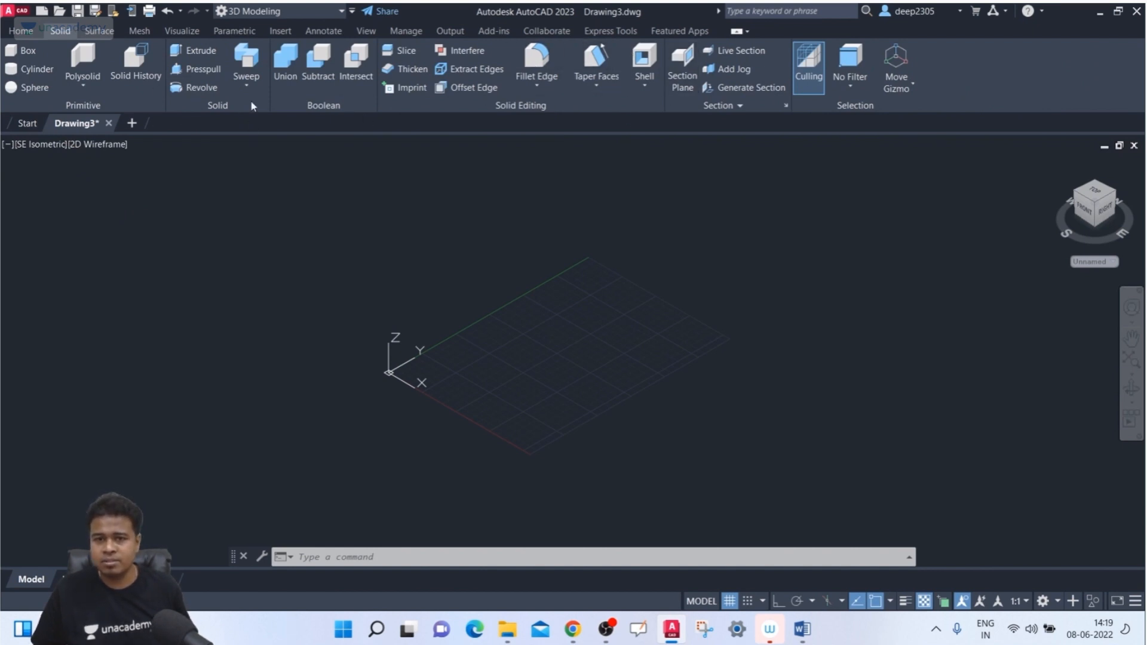
{"action": "left_click", "coordinate": [113, 34]}
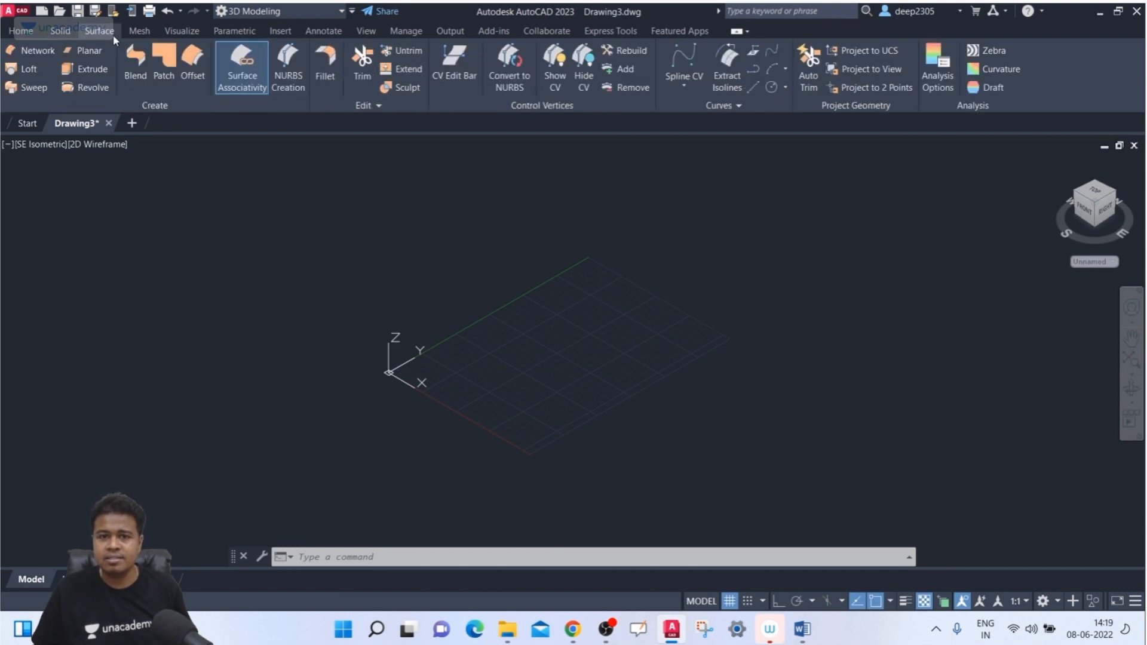
{"action": "left_click", "coordinate": [138, 31]}
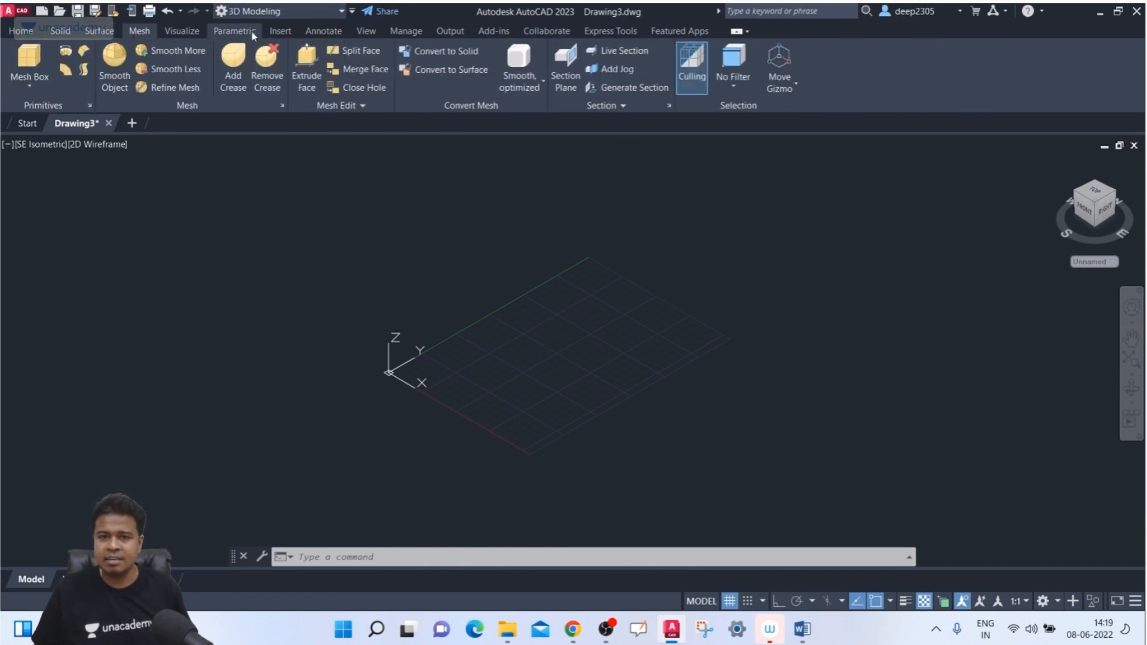
{"action": "left_click", "coordinate": [235, 30]}
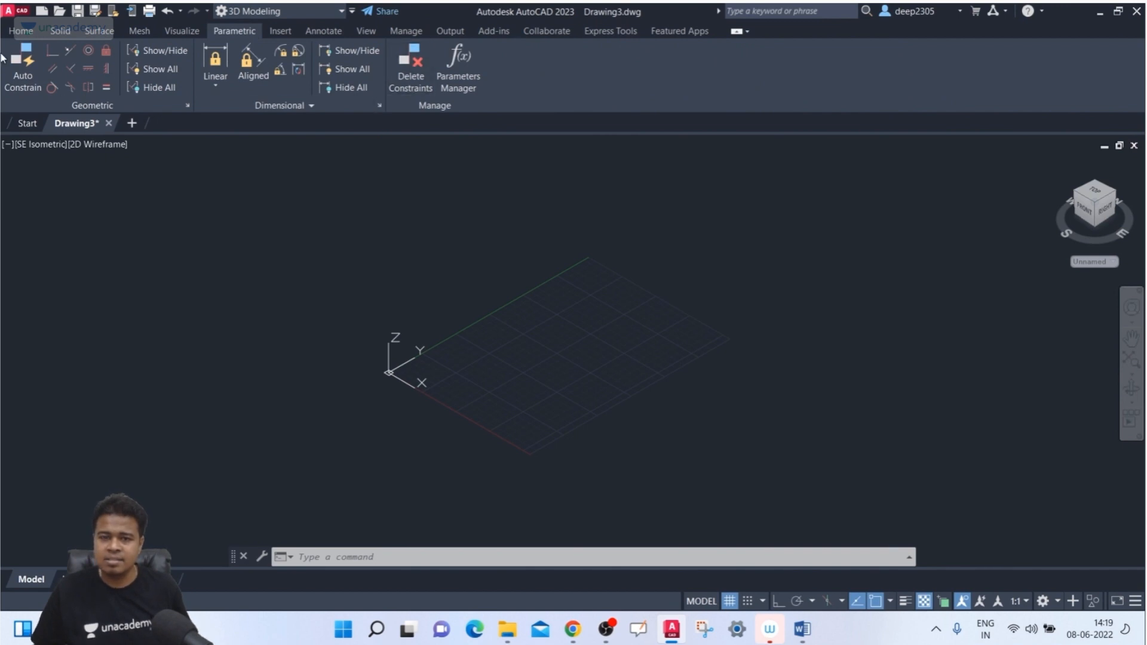
{"action": "left_click", "coordinate": [22, 31]}
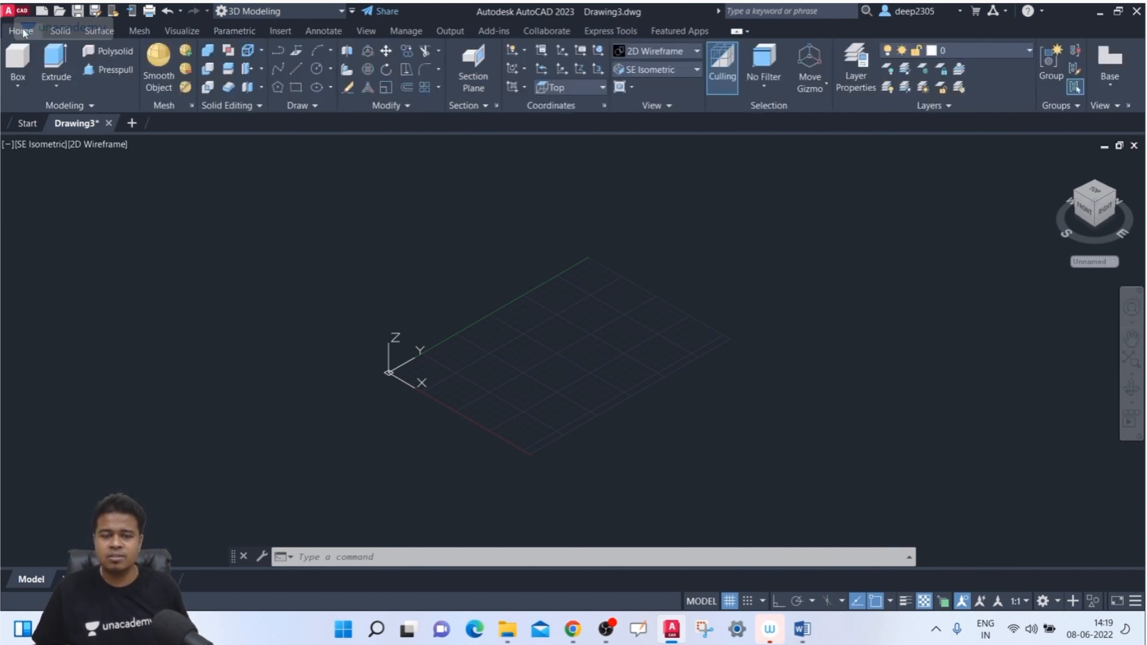
{"action": "left_click", "coordinate": [29, 90]}
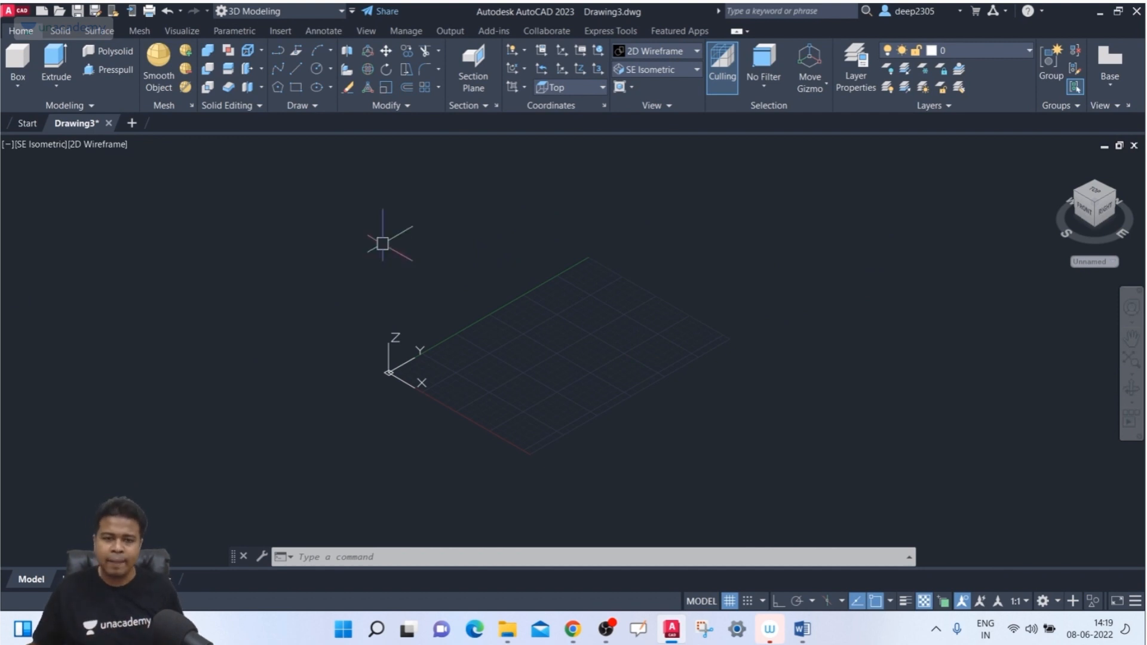
{"action": "left_click", "coordinate": [14, 84]}
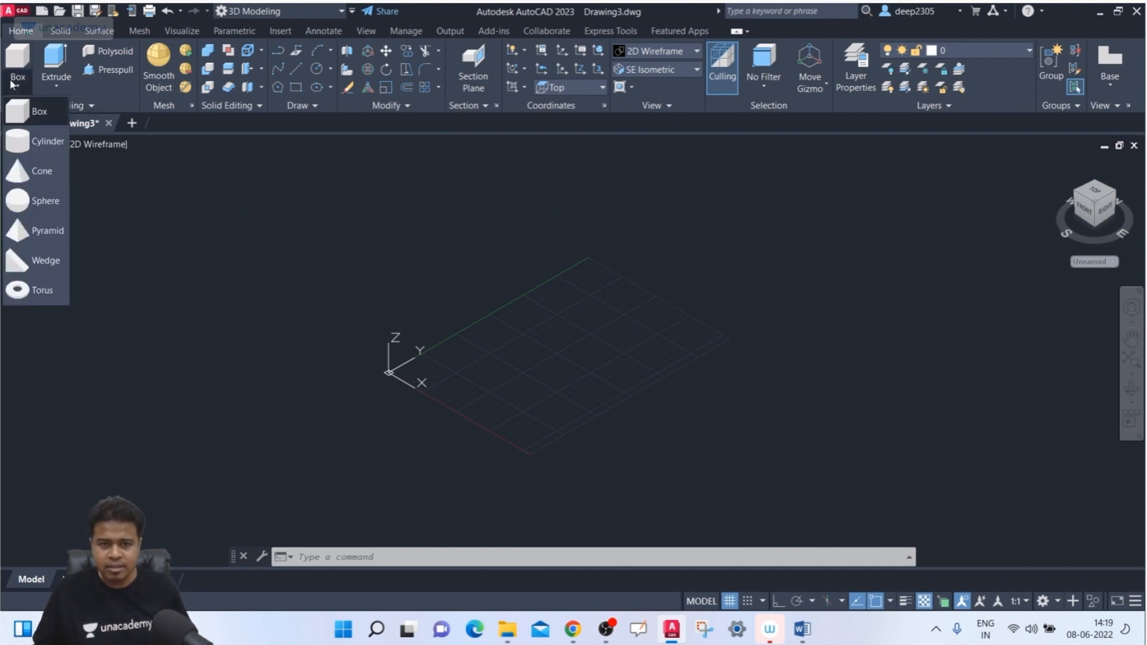
{"action": "left_click", "coordinate": [35, 113]}
{"action": "key", "text": "Escape"}
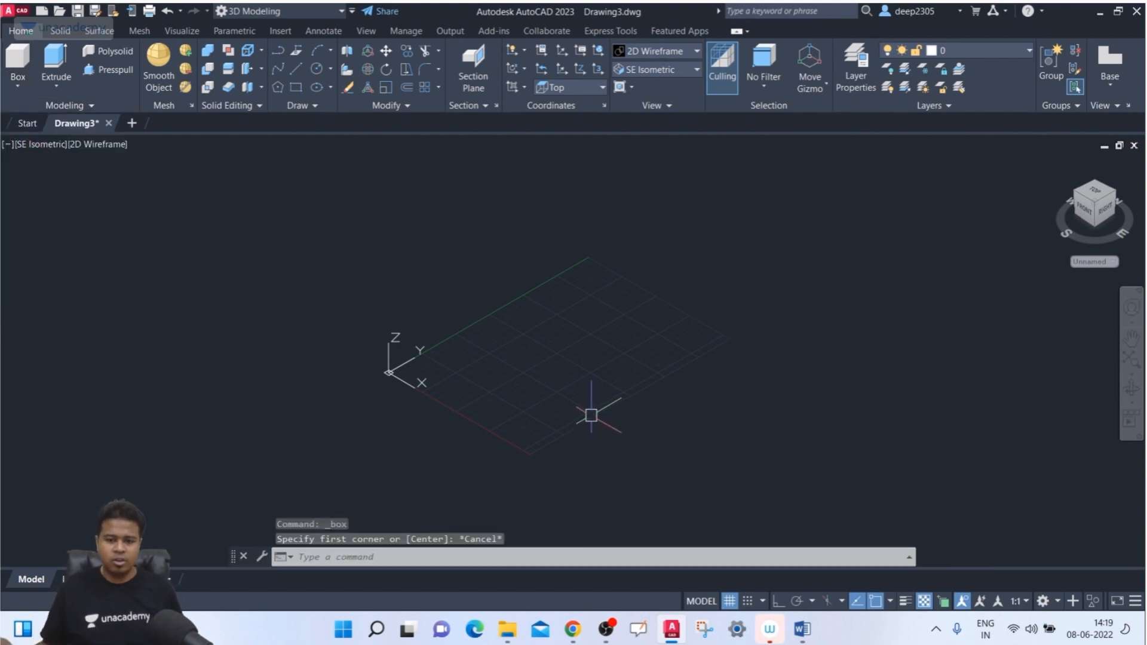
{"action": "type", "text": "bo"}
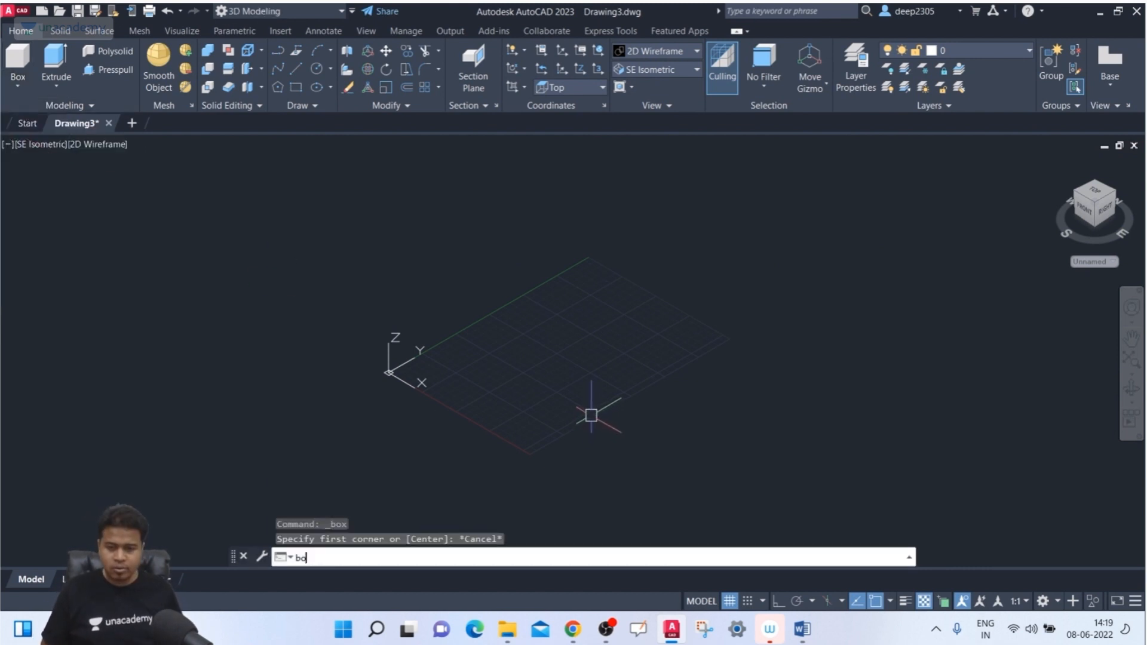
{"action": "type", "text": "x"}
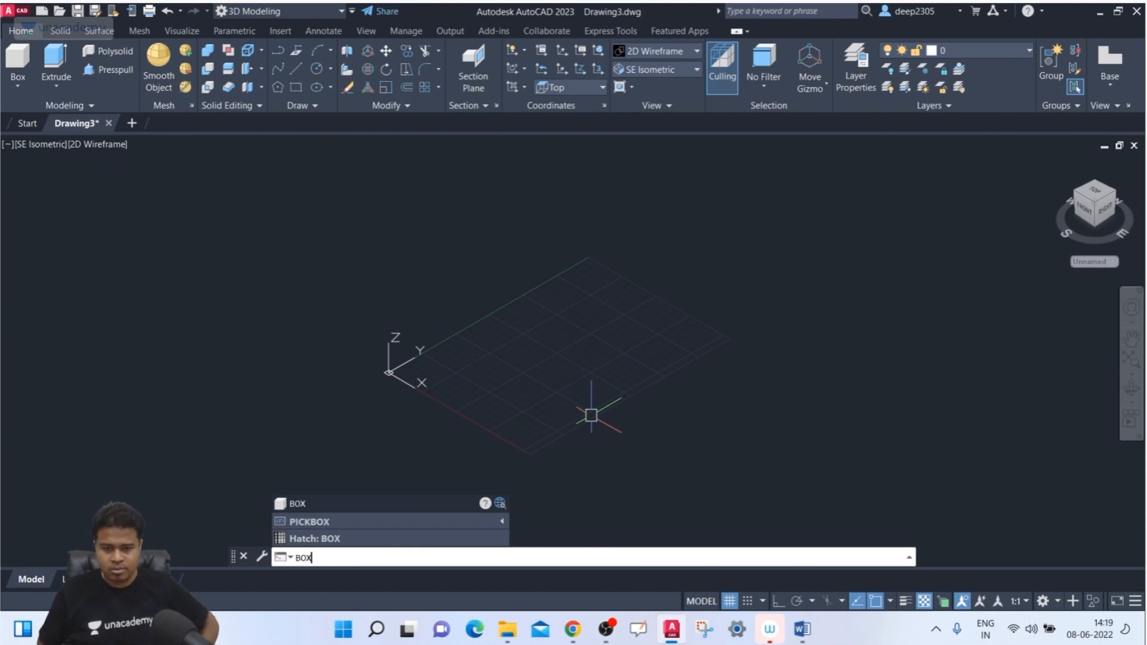
{"action": "key", "text": "Return"}
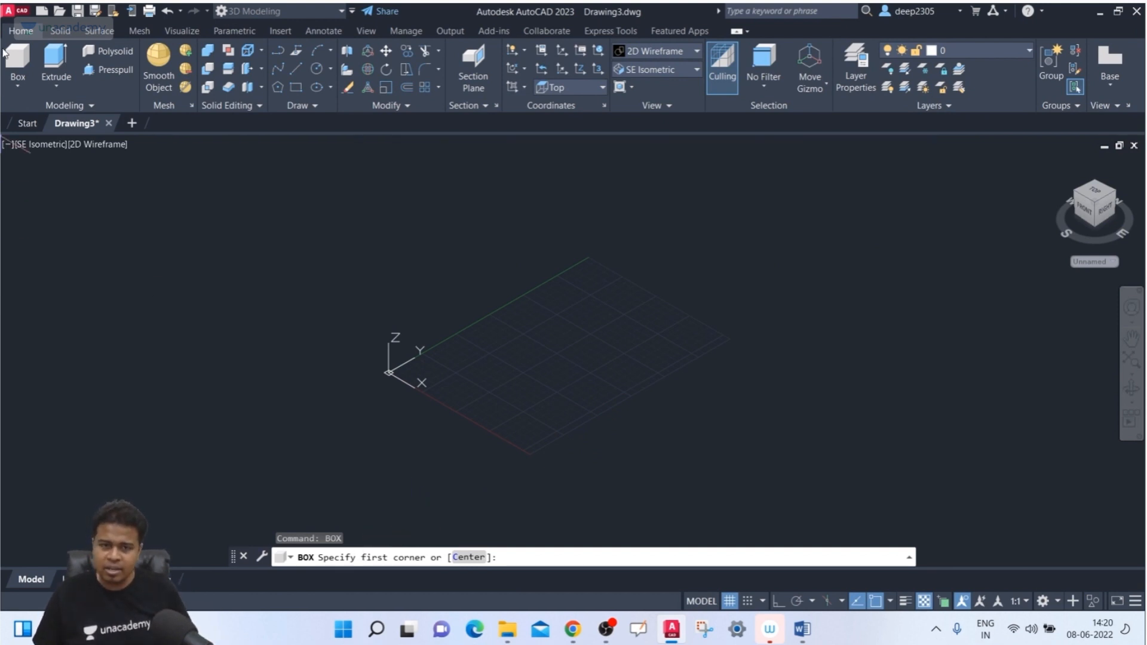
Draw a box from two opposite base corners near the grid, and enter its height.
{"action": "left_click", "coordinate": [16, 86]}
{"action": "left_click", "coordinate": [16, 105]}
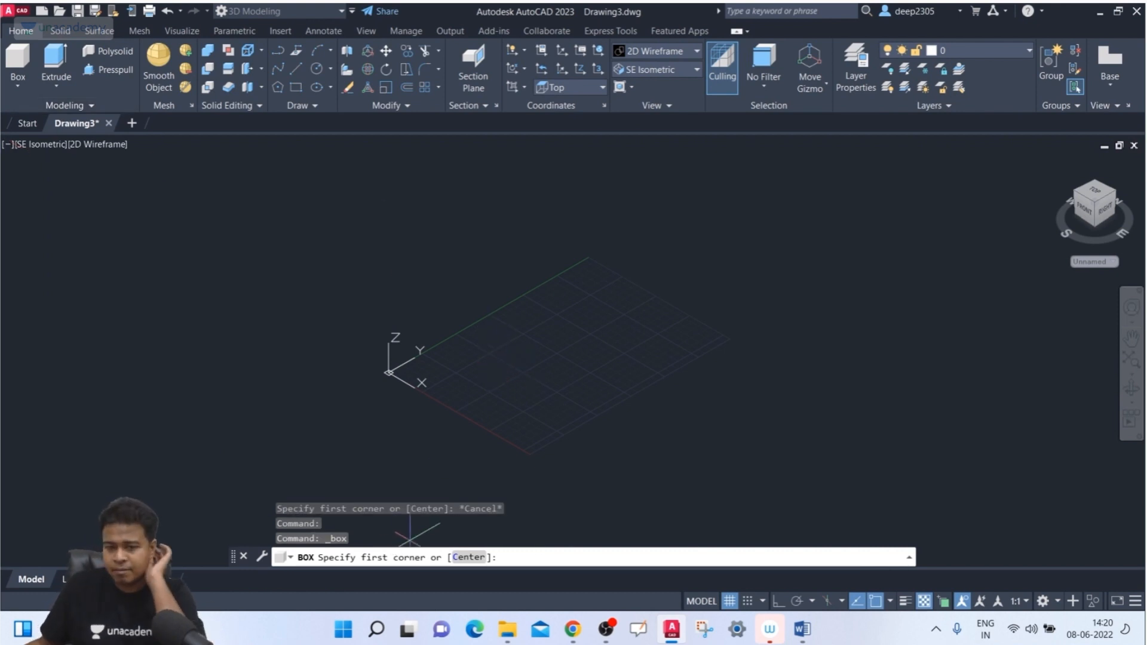
{"action": "left_click", "coordinate": [488, 365]}
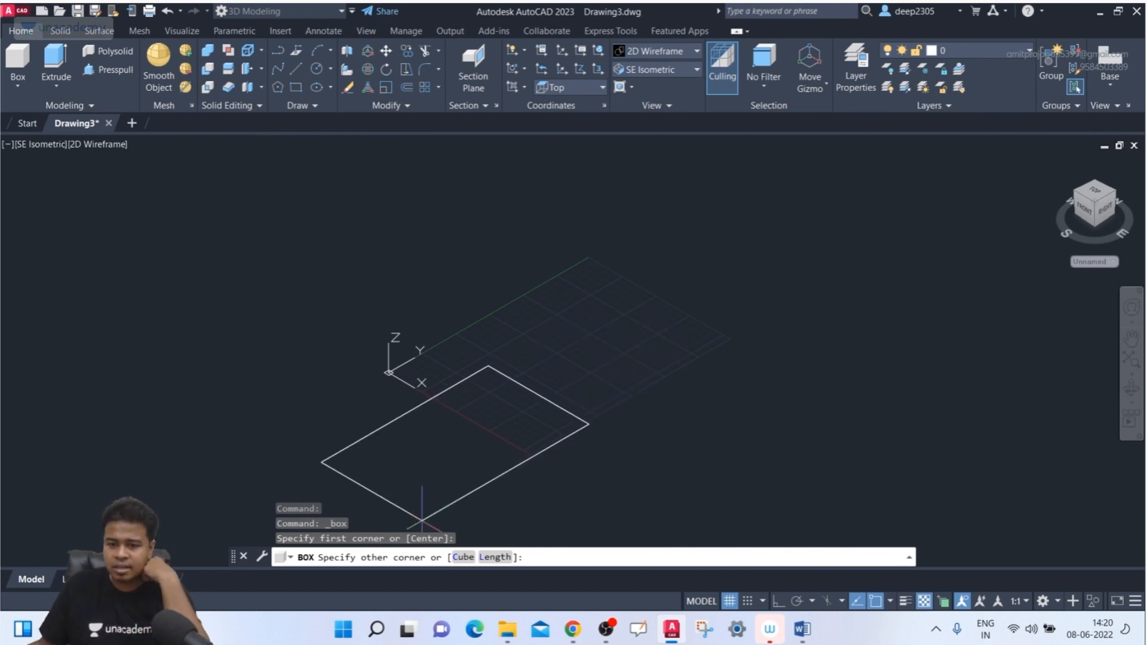
{"action": "left_click", "coordinate": [645, 352]}
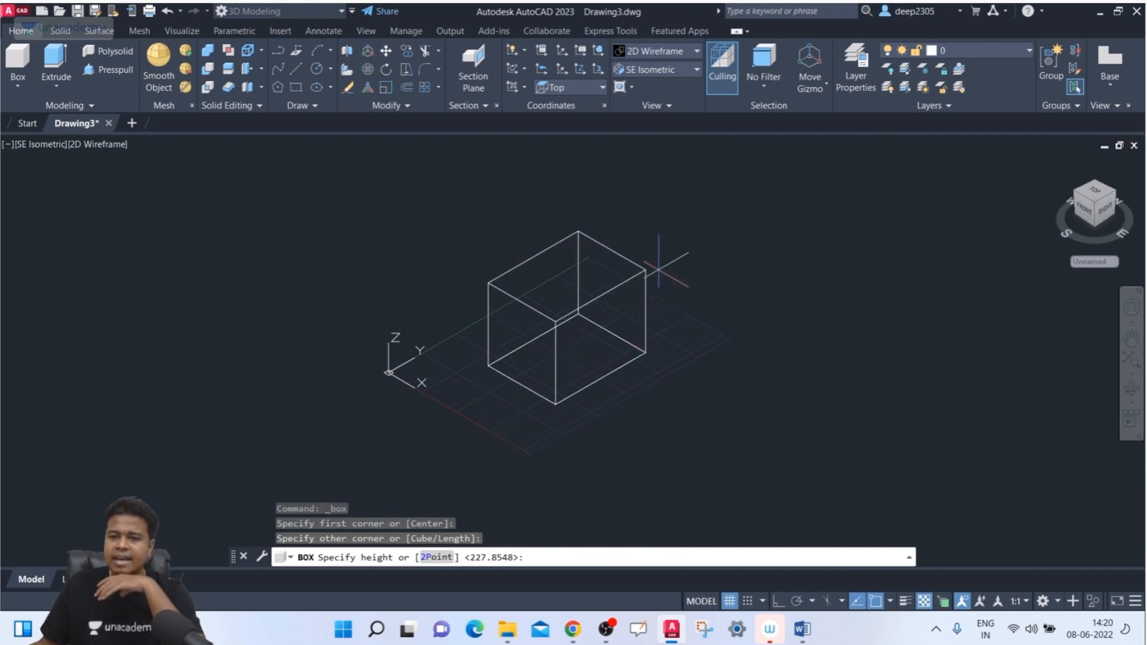
{"action": "middle_click_drag", "start_coordinate": [650, 238], "coordinate": [549, 313]}
{"action": "scroll", "coordinate": [604, 265], "scroll_direction": "down", "scroll_amount": 2}
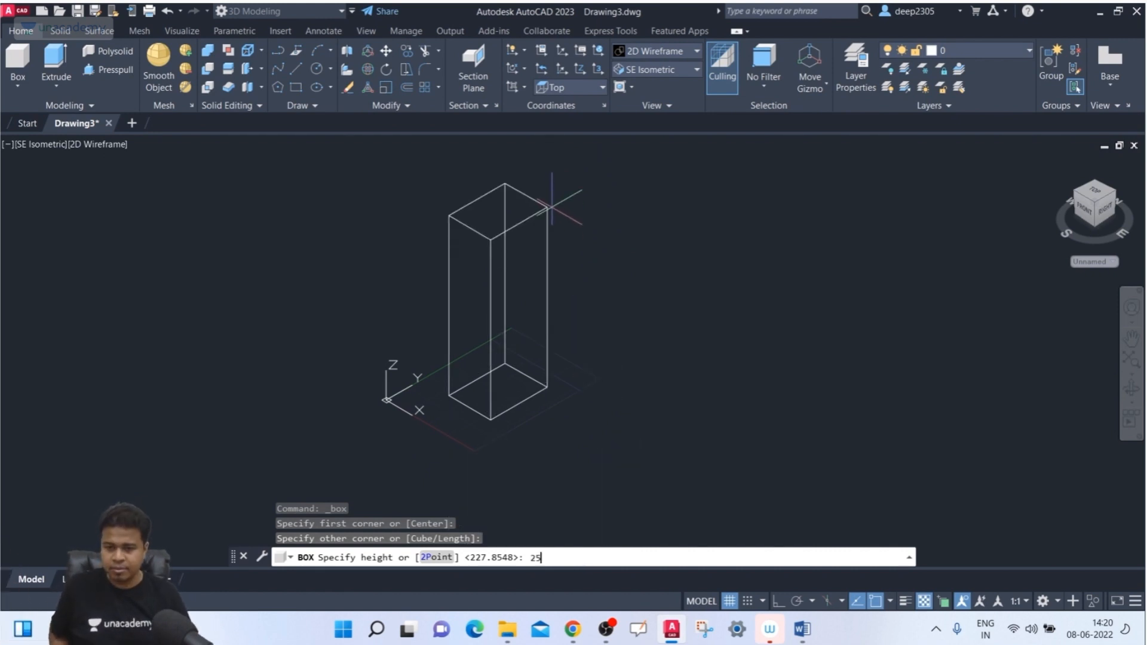
{"action": "key", "text": "Return"}
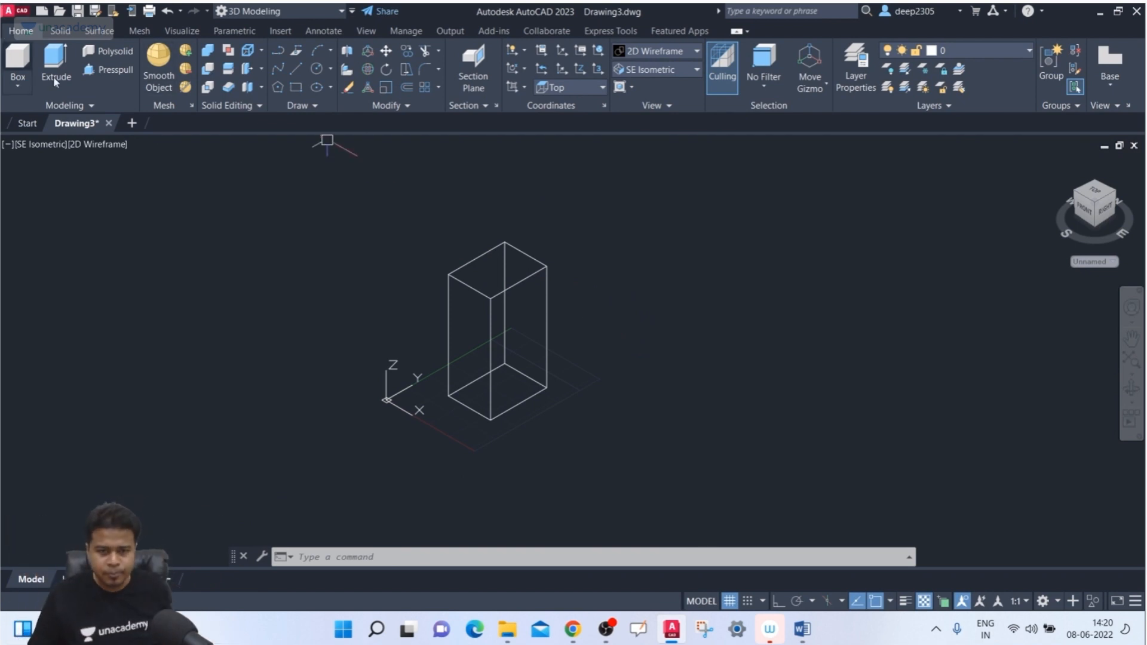
Set the visual style to Shaded with edges.
{"action": "left_click", "coordinate": [87, 144]}
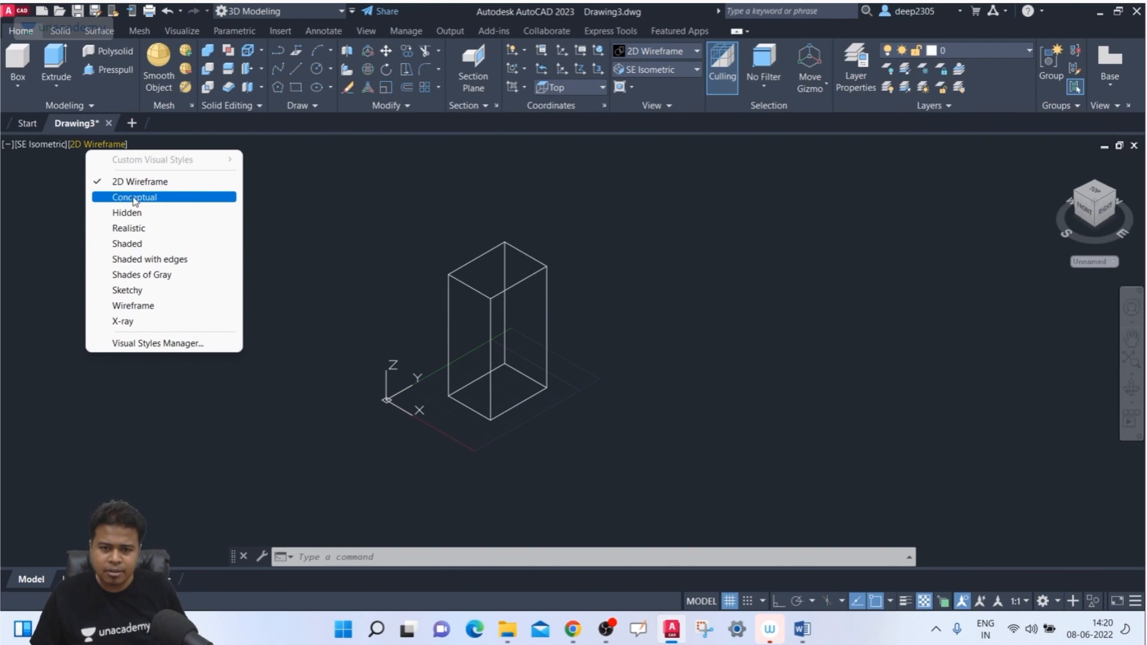
{"action": "left_click", "coordinate": [154, 261]}
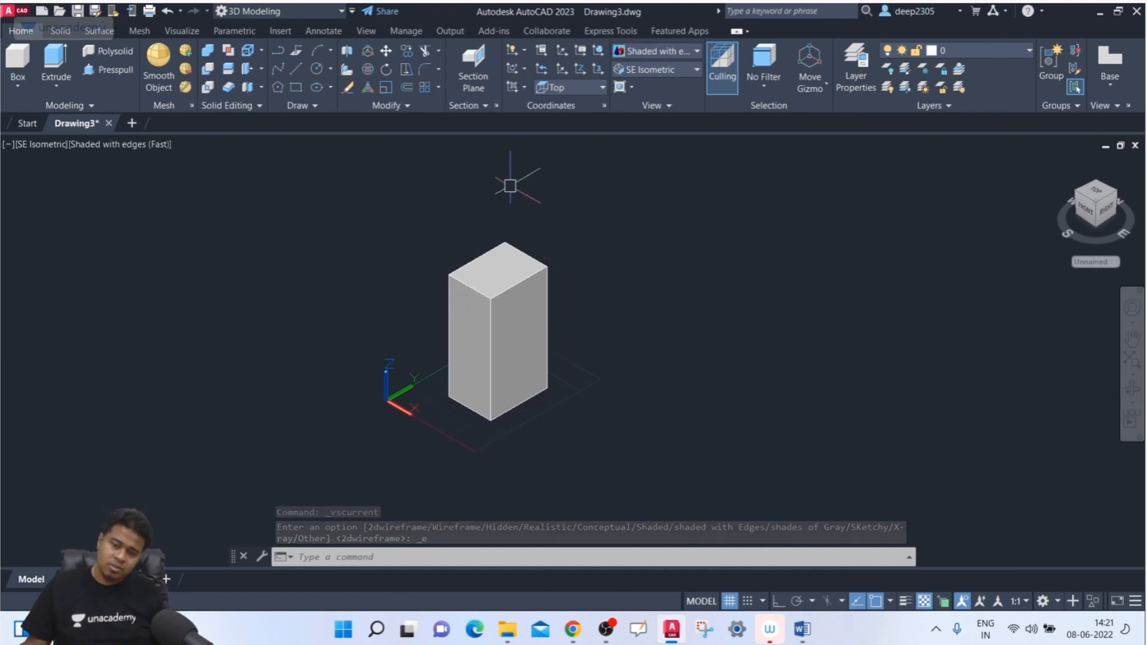
{"action": "left_click", "coordinate": [12, 86]}
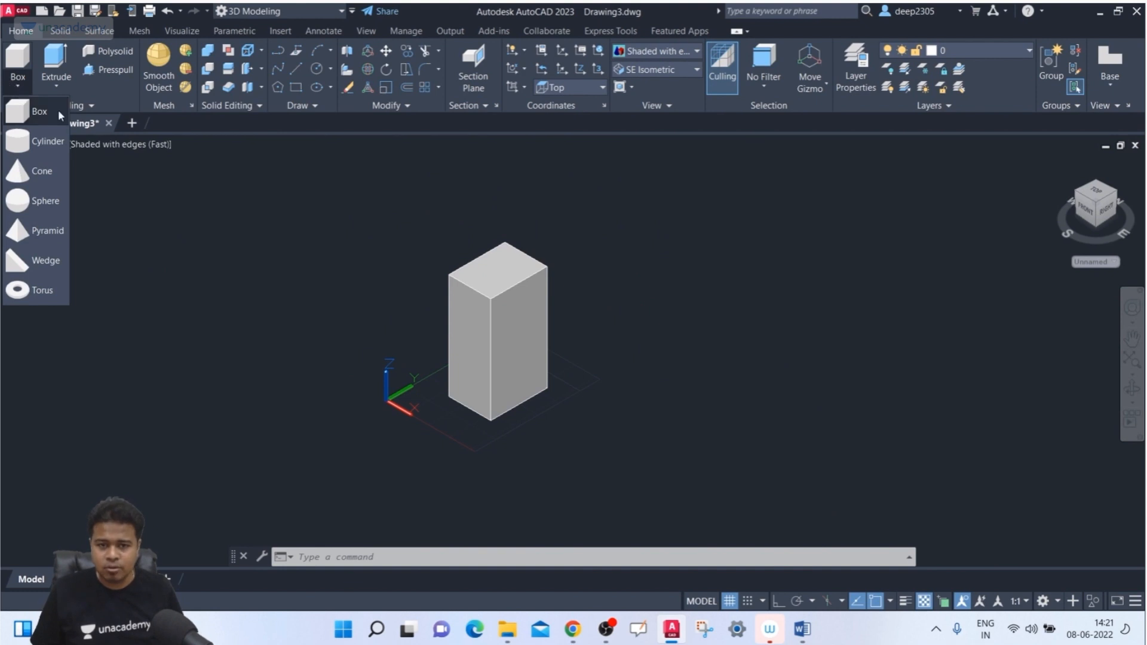
{"action": "left_click", "coordinate": [668, 213]}
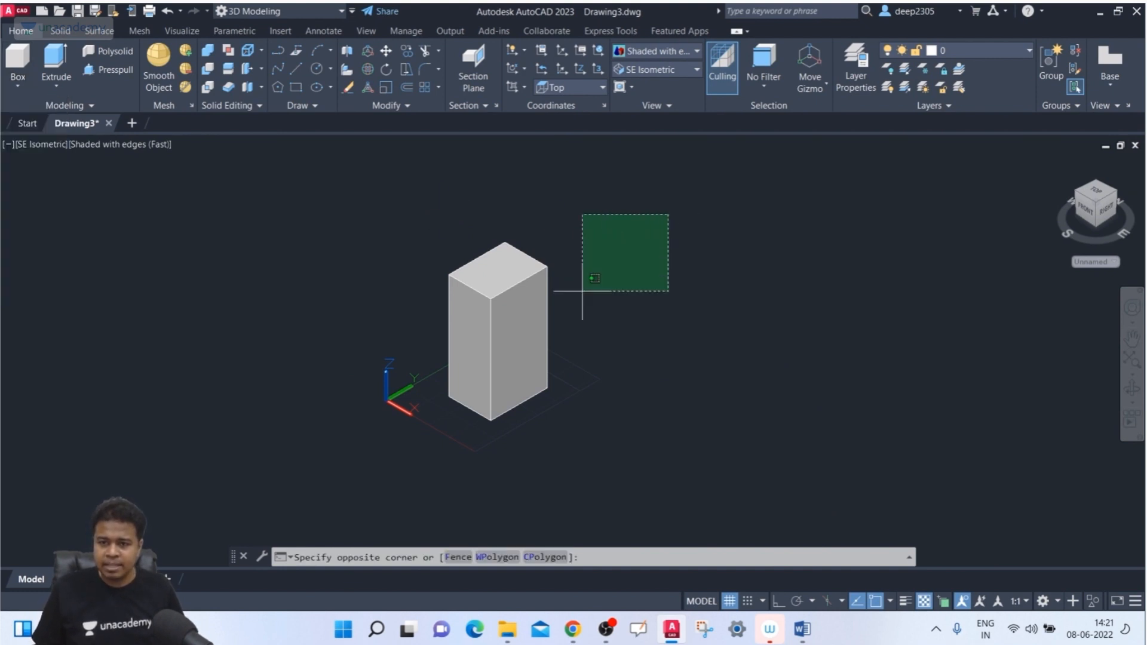
{"action": "left_click", "coordinate": [494, 329]}
{"action": "key", "text": "Escape"}
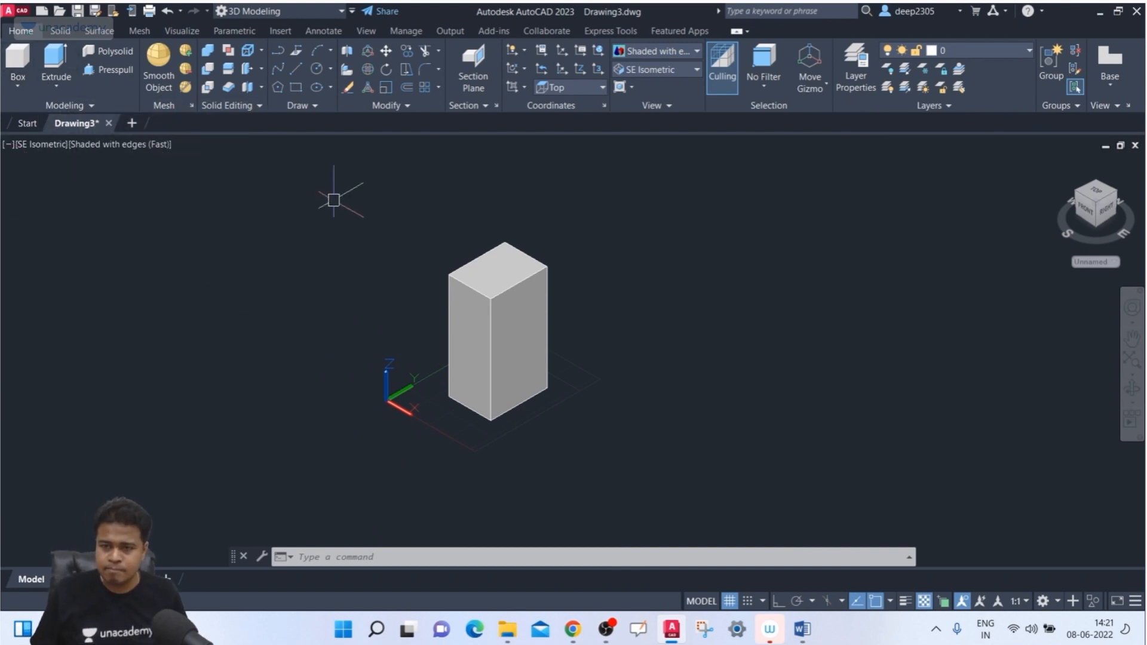
{"action": "left_click", "coordinate": [507, 263]}
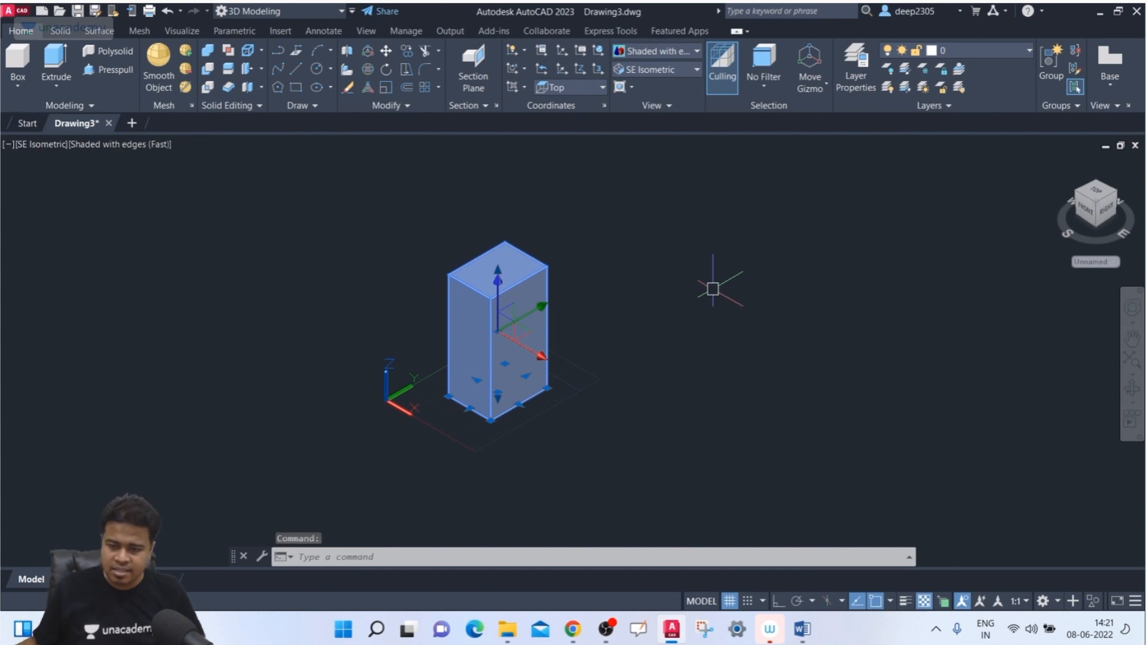
{"action": "key", "text": "Escape"}
Select the box with a crossing window and delete it.
{"action": "left_click", "coordinate": [589, 242]}
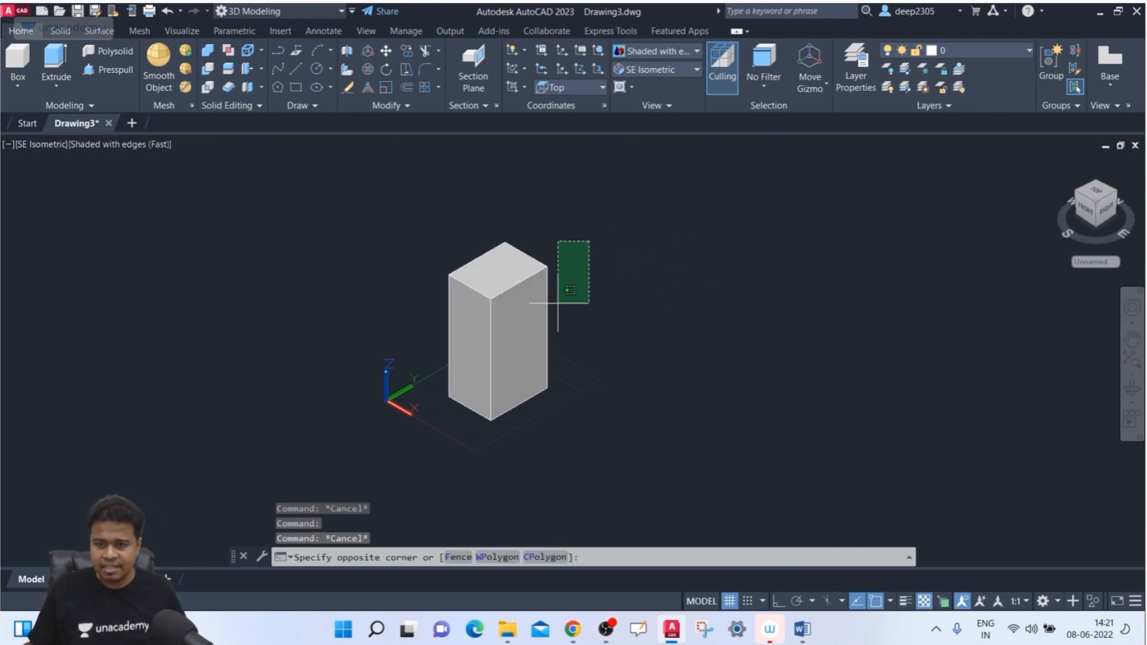
{"action": "left_click", "coordinate": [541, 308]}
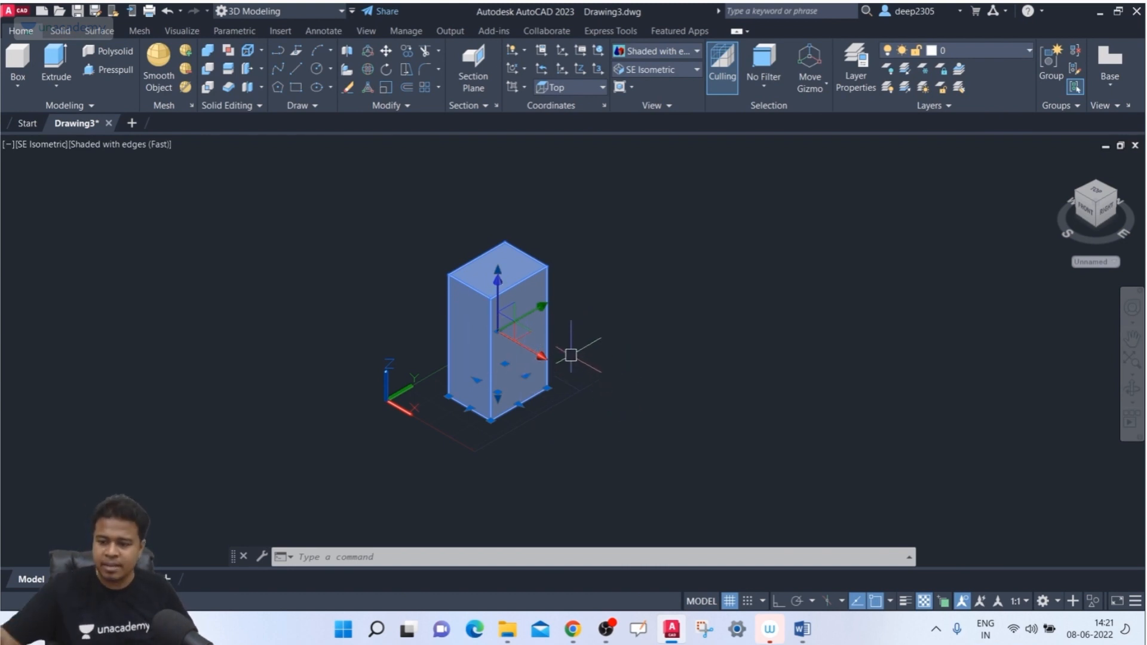
{"action": "key", "text": "Delete"}
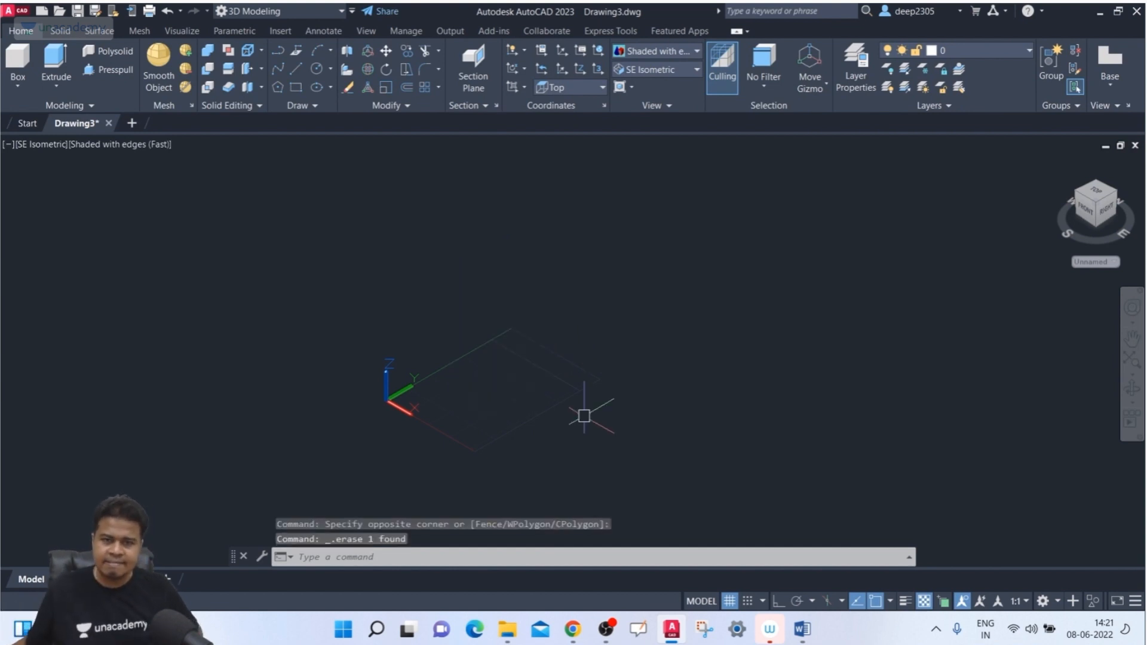
Create a box by its center point on the grid, setting one base corner freehand and a height of 250.
{"action": "left_click", "coordinate": [18, 86]}
{"action": "left_click", "coordinate": [21, 110]}
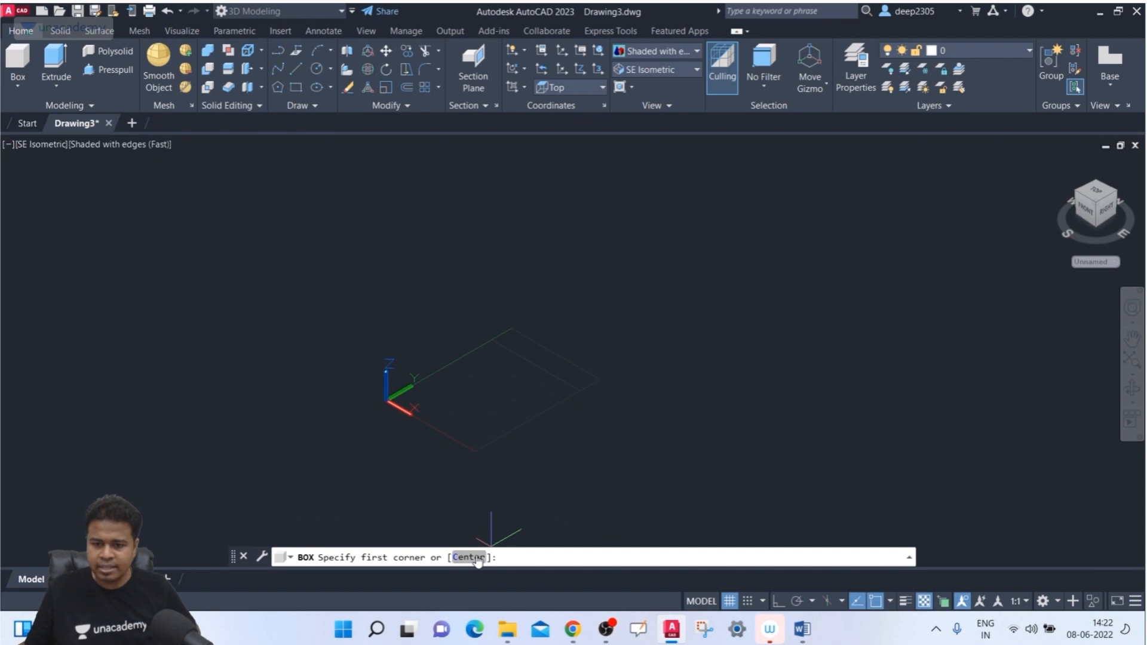
{"action": "left_click", "coordinate": [477, 559]}
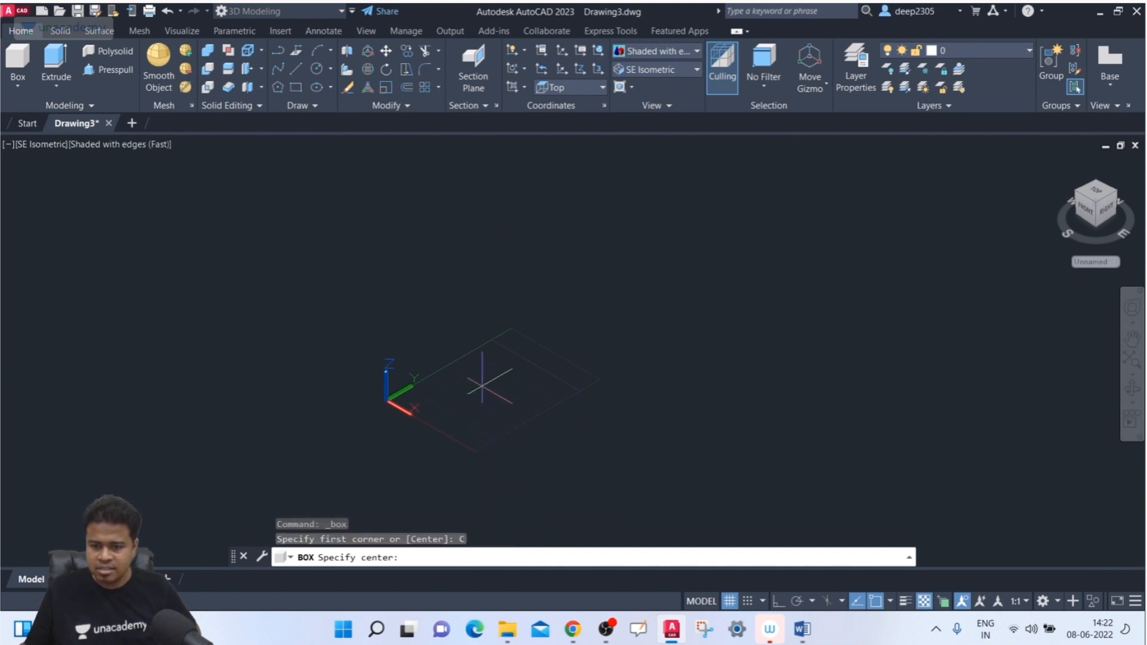
{"action": "scroll", "coordinate": [482, 385], "scroll_direction": "up", "scroll_amount": 3}
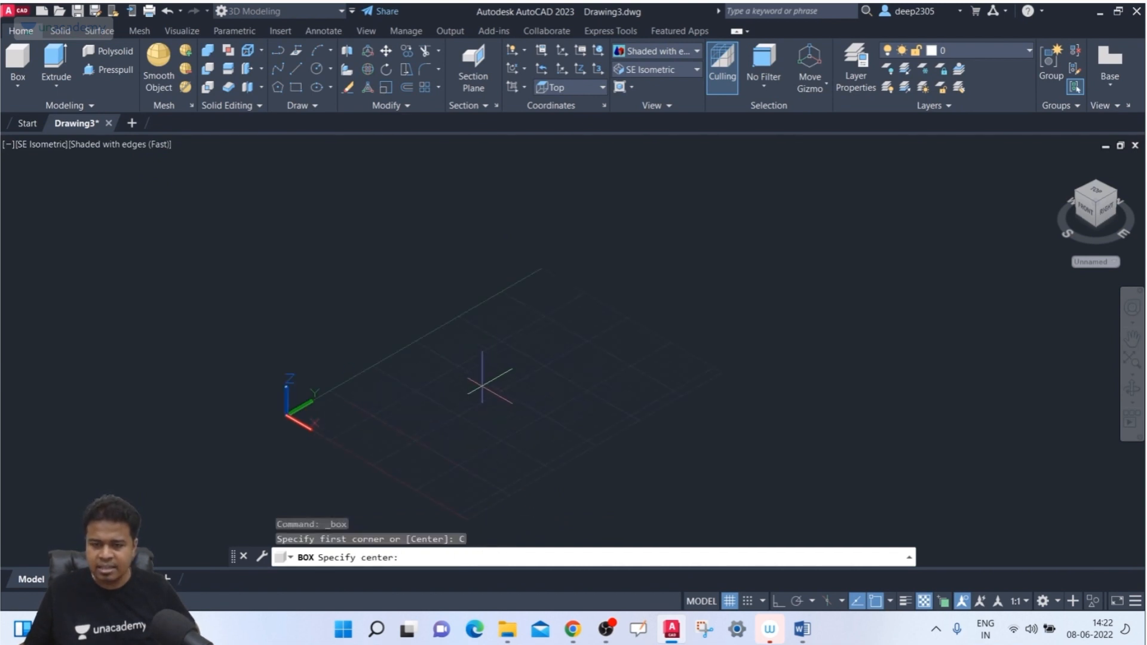
{"action": "left_click", "coordinate": [482, 385]}
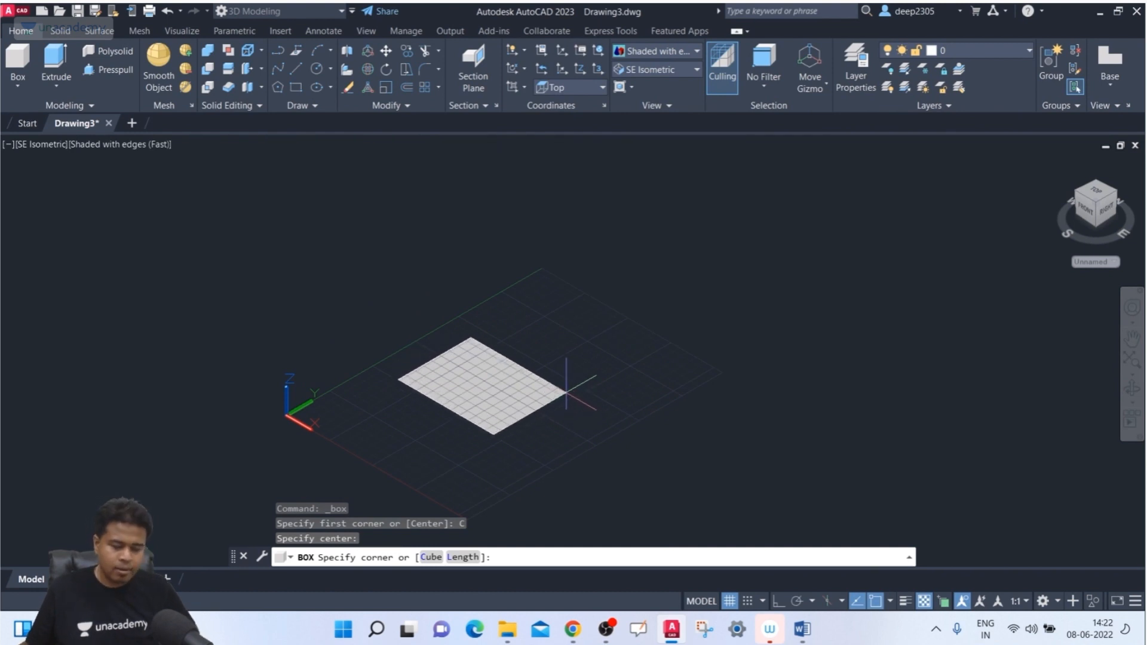
{"action": "left_click", "coordinate": [566, 392]}
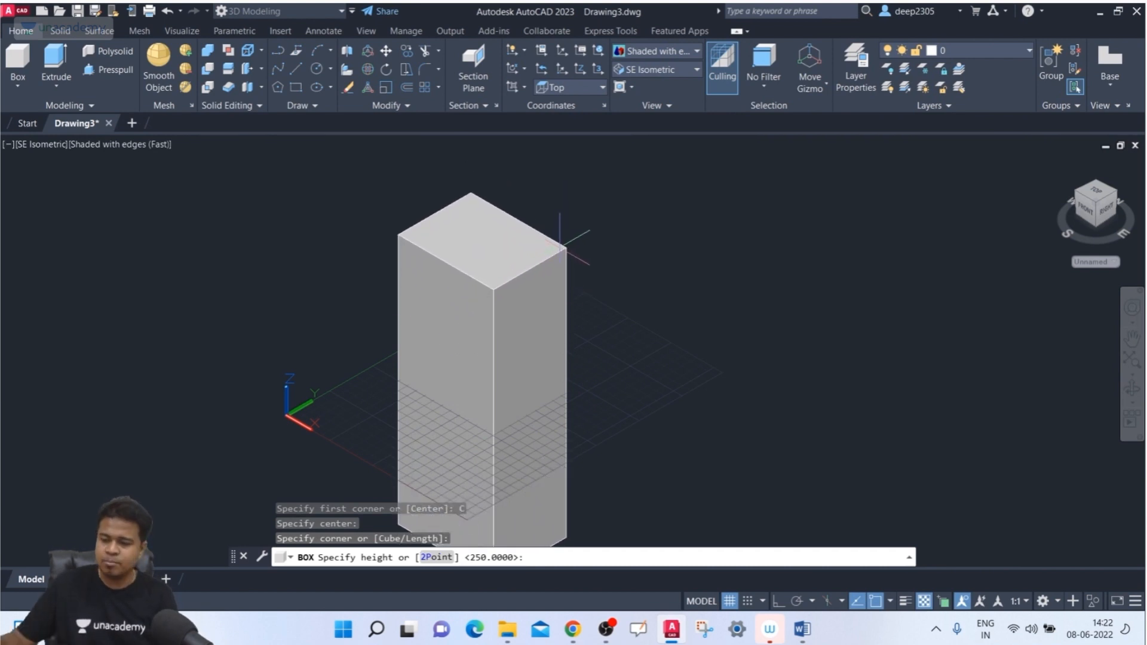
{"action": "key", "text": "Return"}
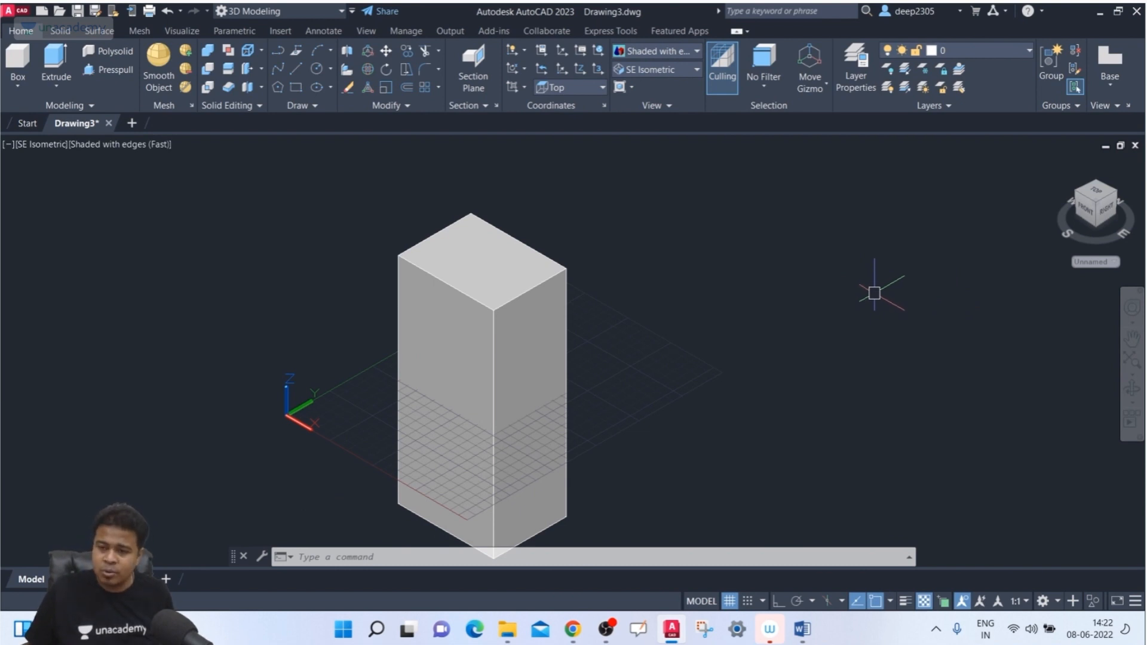
Orbit around the box to inspect how it extends above and below the grid plane, and restore the SE Isometric view.
{"action": "middle_click_drag", "start_coordinate": [874, 293], "coordinate": [880, 239], "text": "shift"}
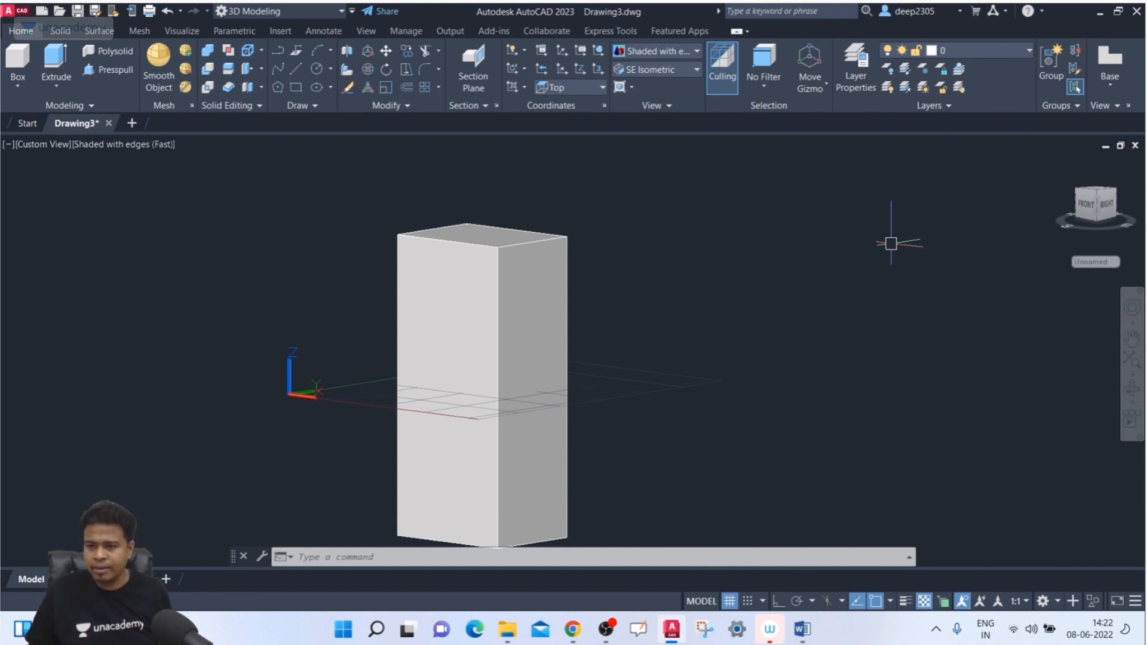
{"action": "middle_click_drag", "start_coordinate": [891, 247], "coordinate": [865, 310], "text": "shift"}
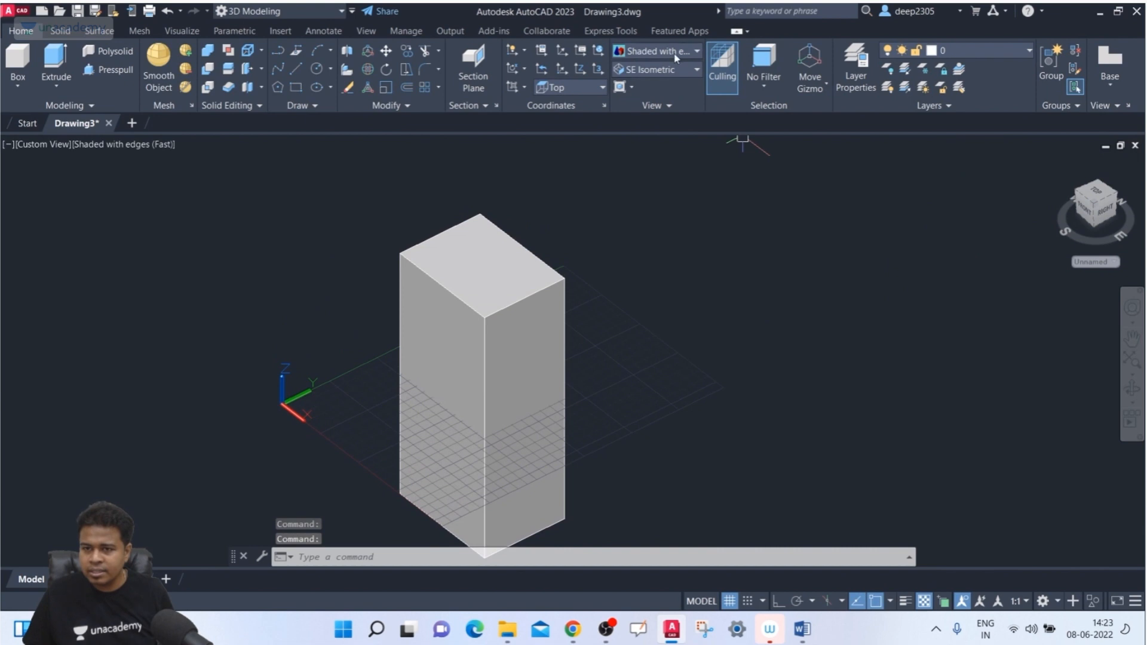
{"action": "left_click", "coordinate": [657, 73]}
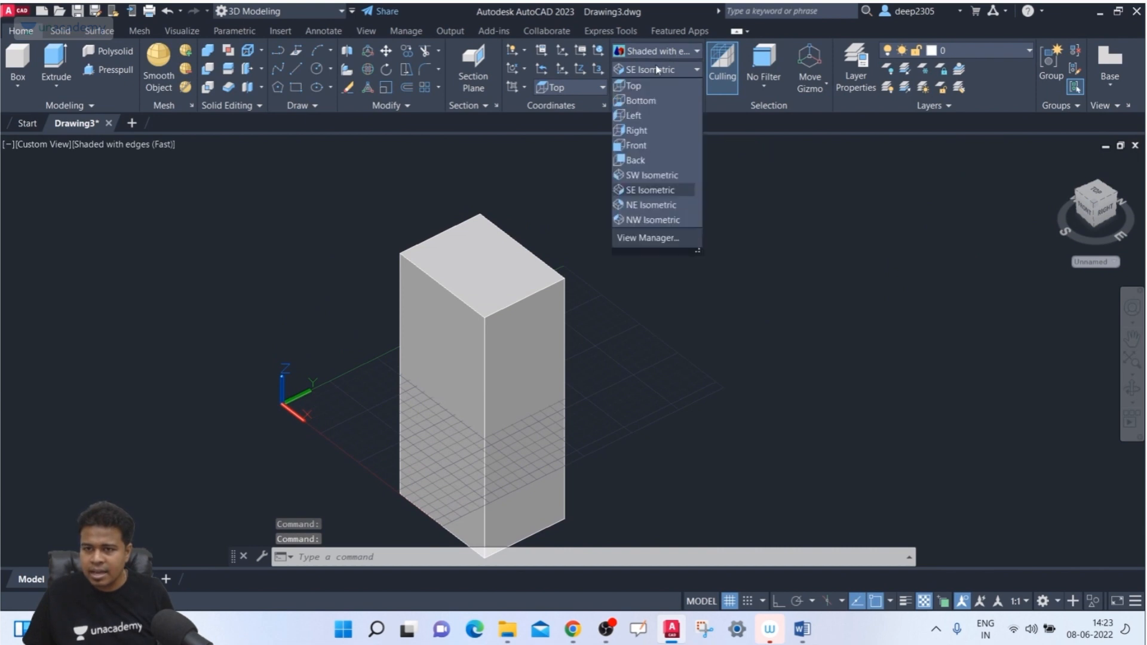
{"action": "left_click", "coordinate": [660, 190]}
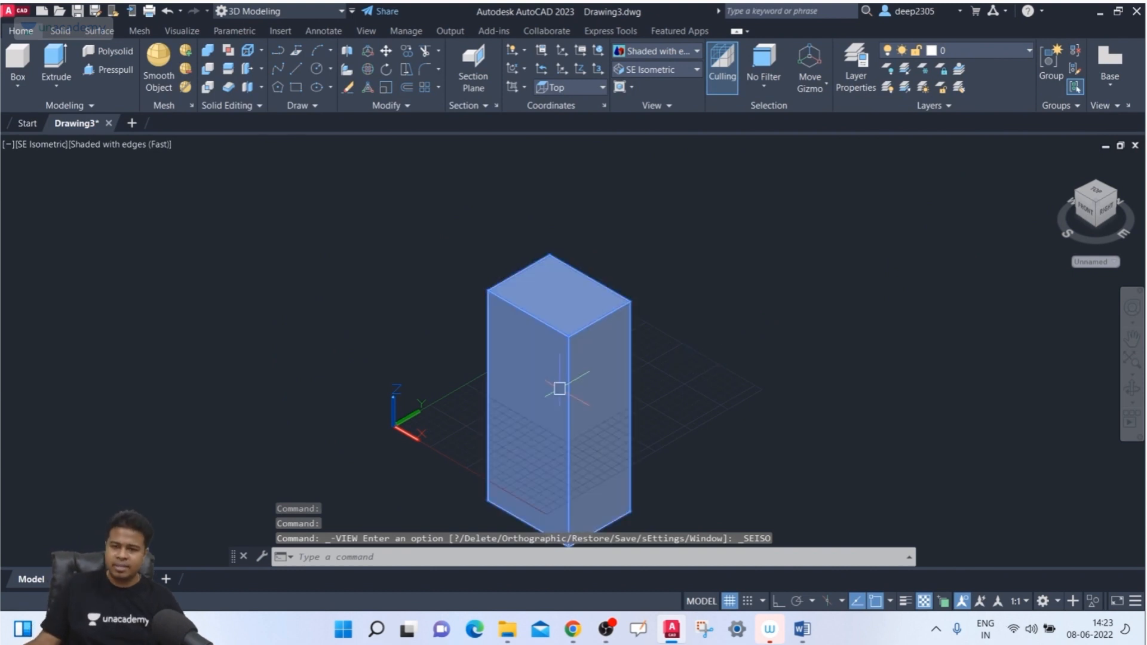
Measure the box's full height with the DIST command, from a top corner to the bottom corner directly below it.
{"action": "middle_click_drag", "start_coordinate": [339, 280], "coordinate": [228, 204]}
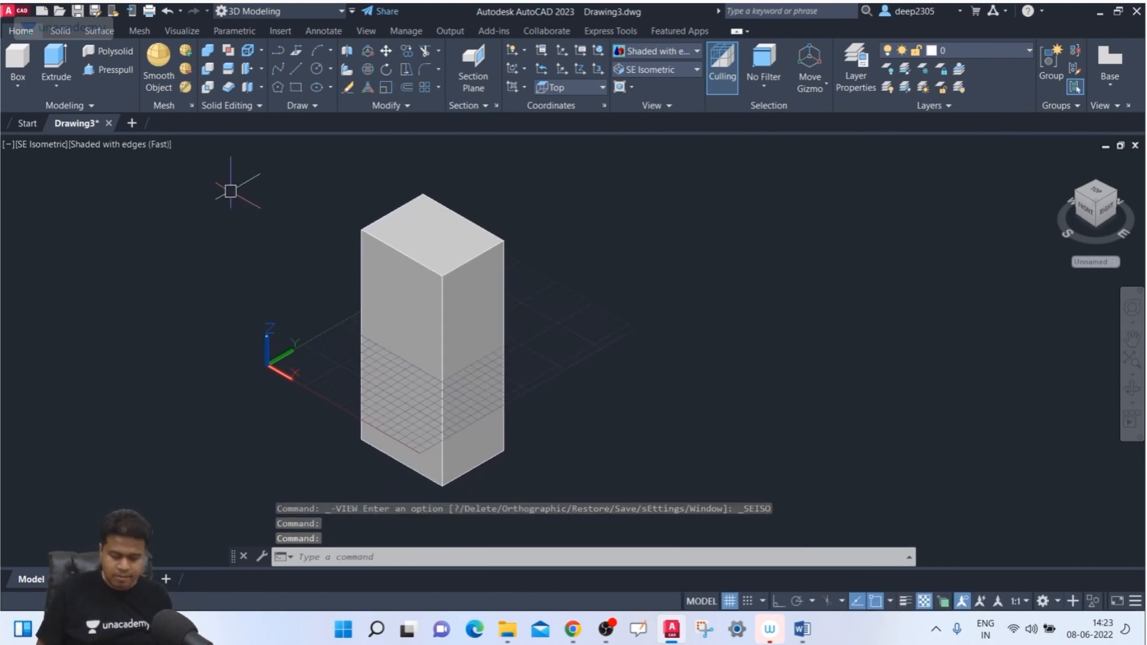
{"action": "type", "text": "d"}
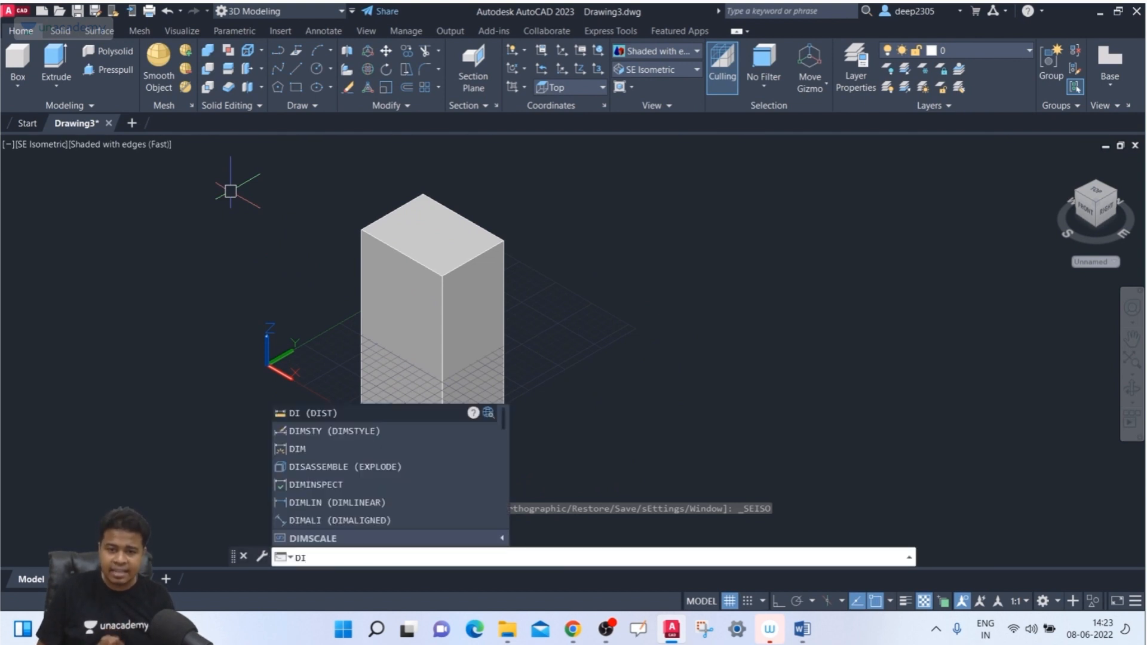
{"action": "key", "text": "Return"}
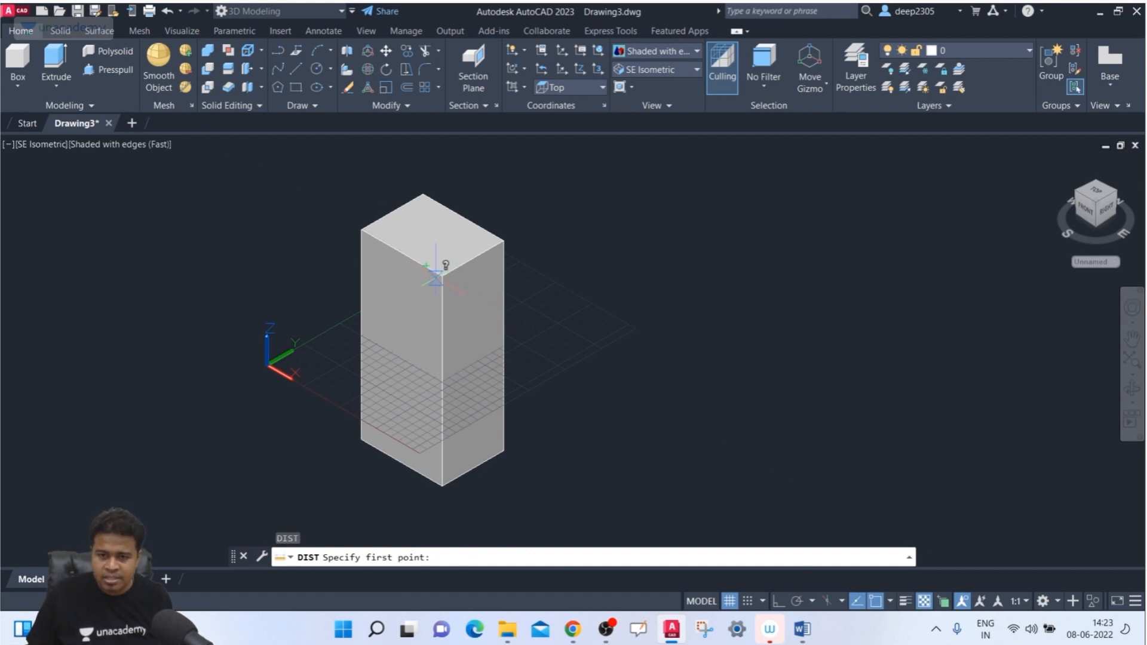
{"action": "scroll", "coordinate": [439, 270], "scroll_direction": "up", "scroll_amount": 3}
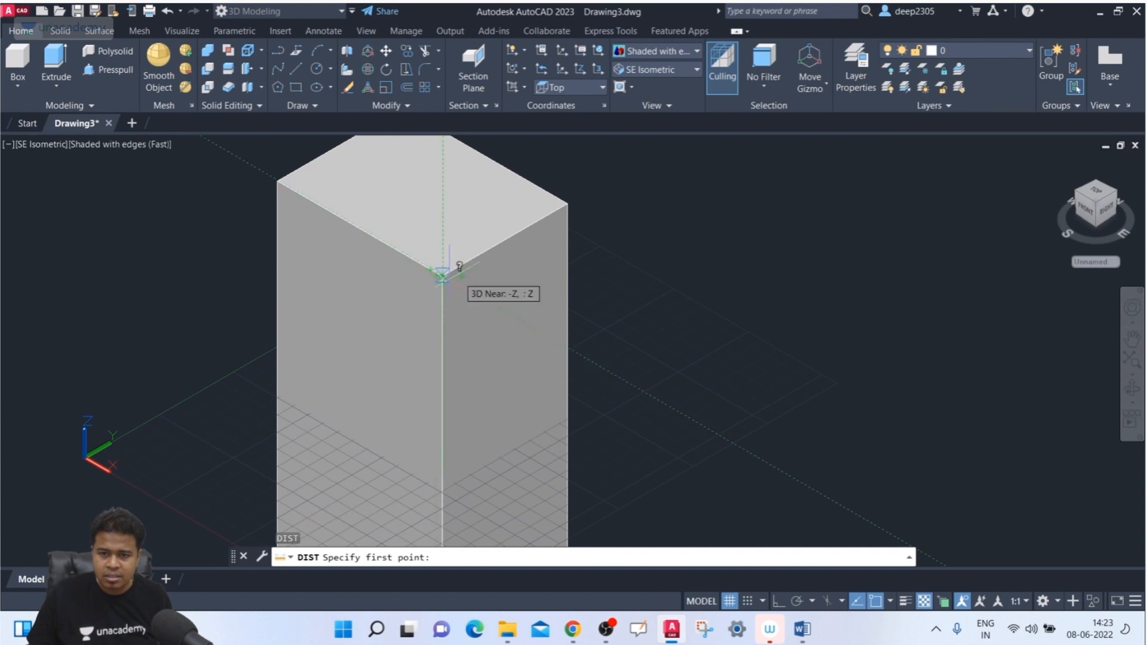
{"action": "scroll", "coordinate": [682, 264], "scroll_direction": "down", "scroll_amount": 3}
{"action": "middle_click_drag", "start_coordinate": [687, 261], "coordinate": [684, 215], "text": "shift"}
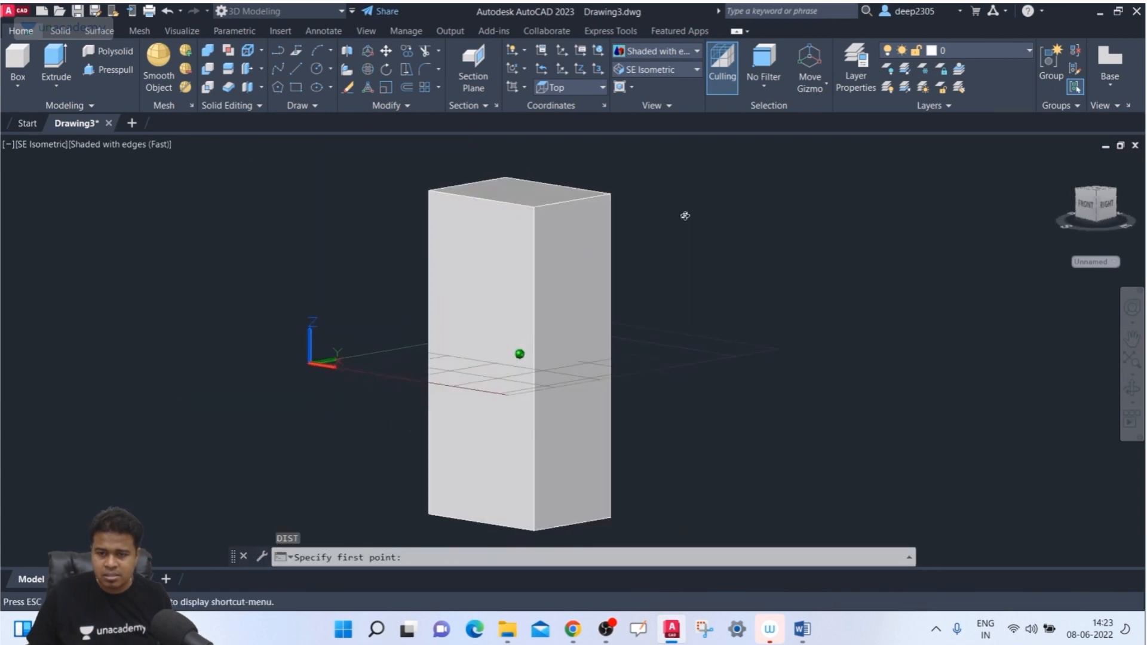
{"action": "left_click", "coordinate": [611, 194]}
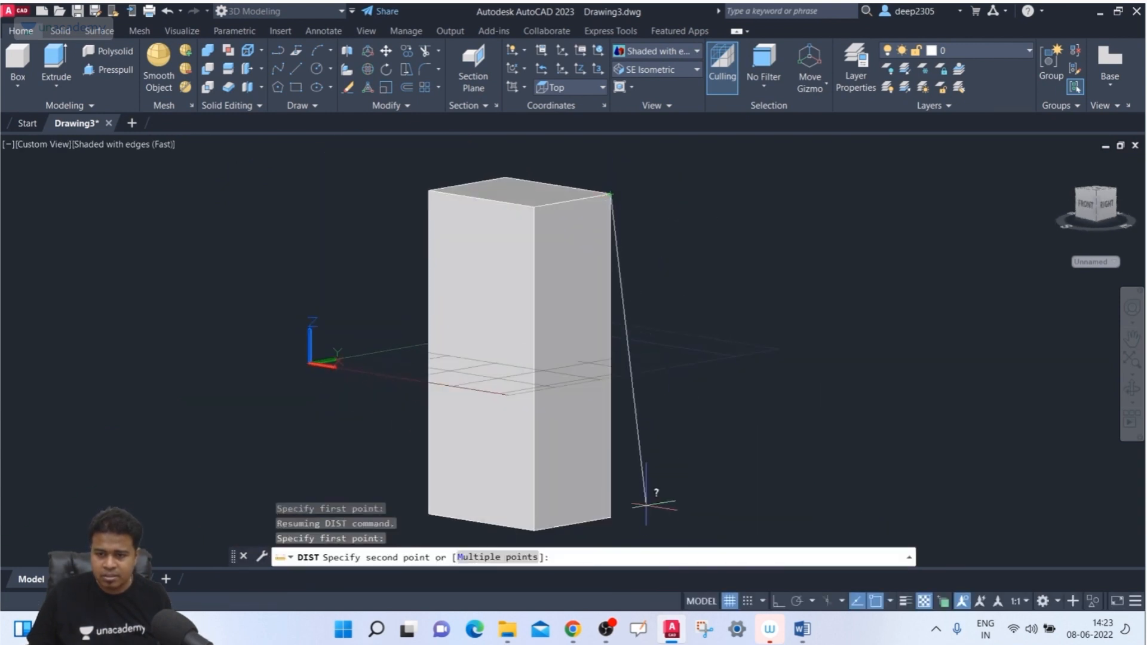
{"action": "left_click", "coordinate": [610, 519]}
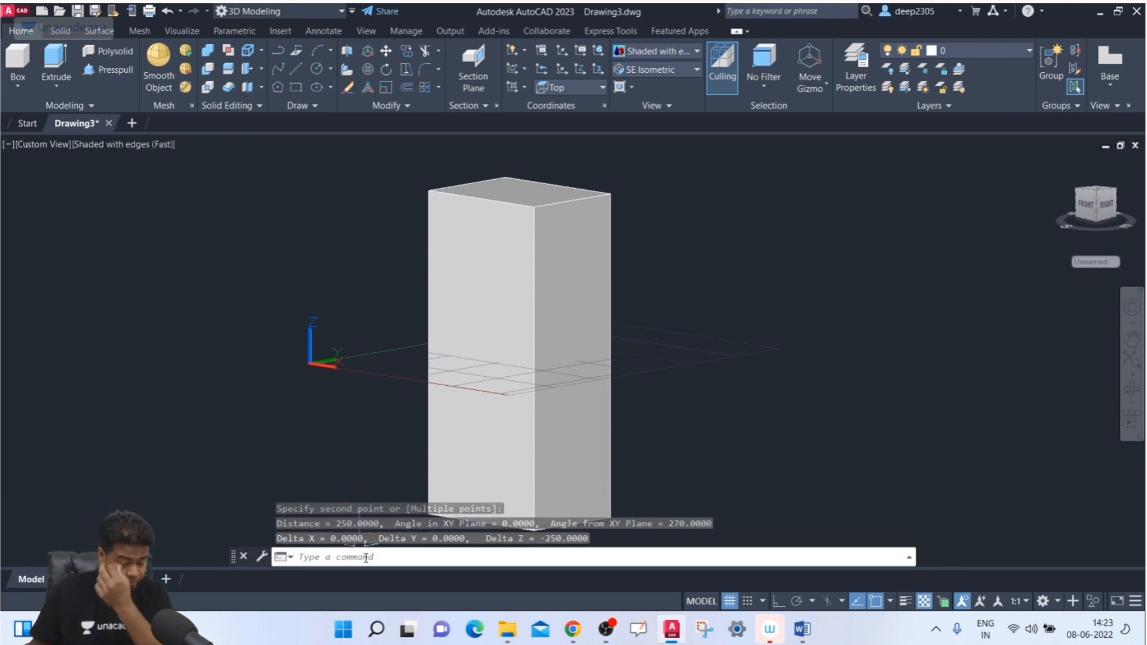
Restore the SE Isometric view and delete the center-based box using a crossing selection.
{"action": "left_click", "coordinate": [655, 70]}
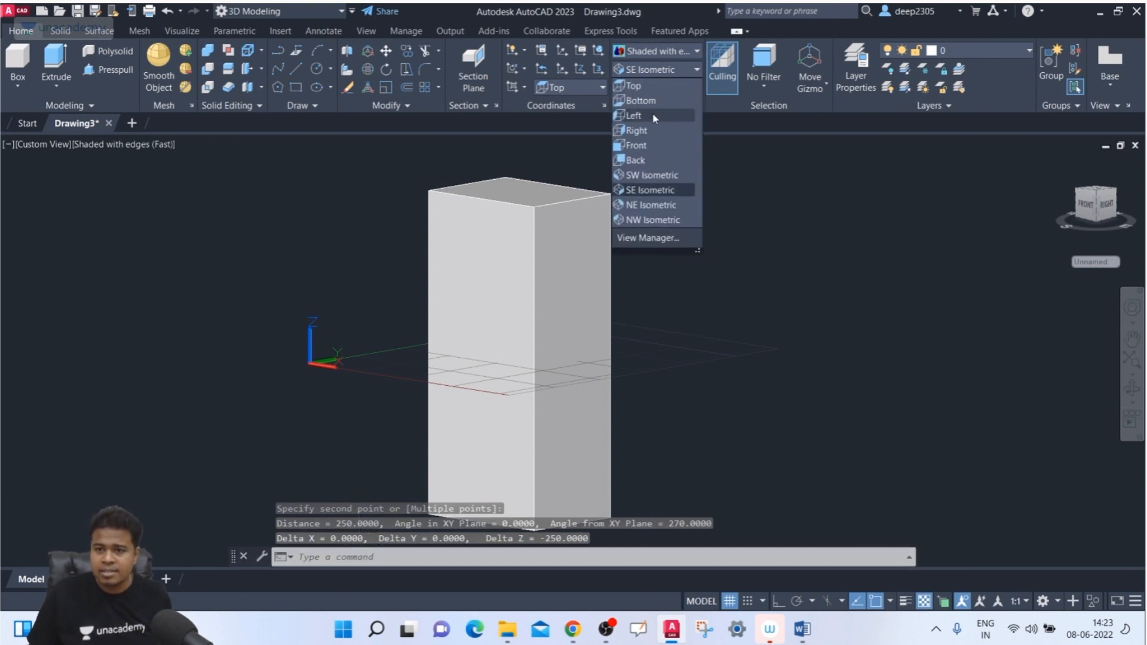
{"action": "left_click", "coordinate": [663, 191]}
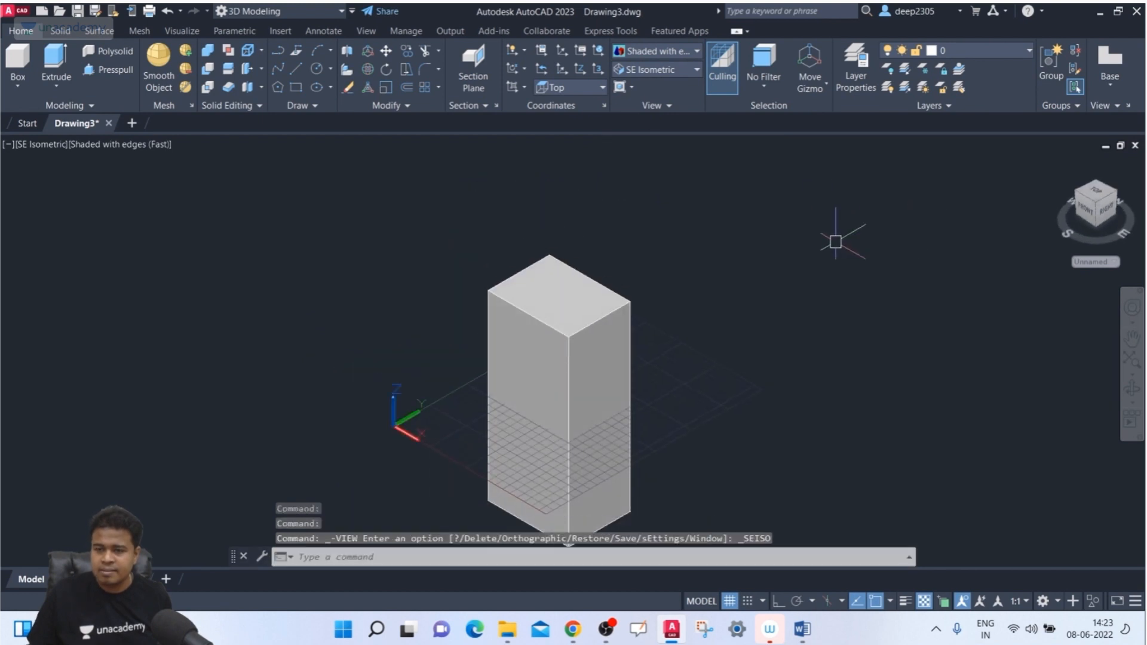
{"action": "left_click", "coordinate": [717, 199]}
{"action": "left_click", "coordinate": [445, 351]}
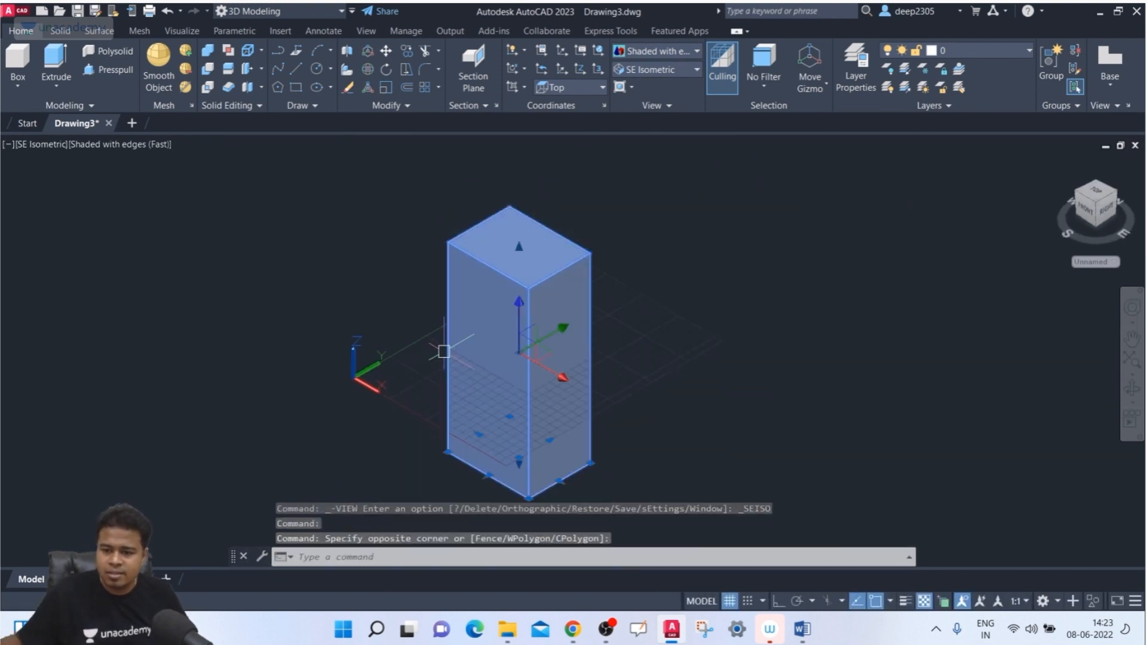
{"action": "key", "text": "Delete"}
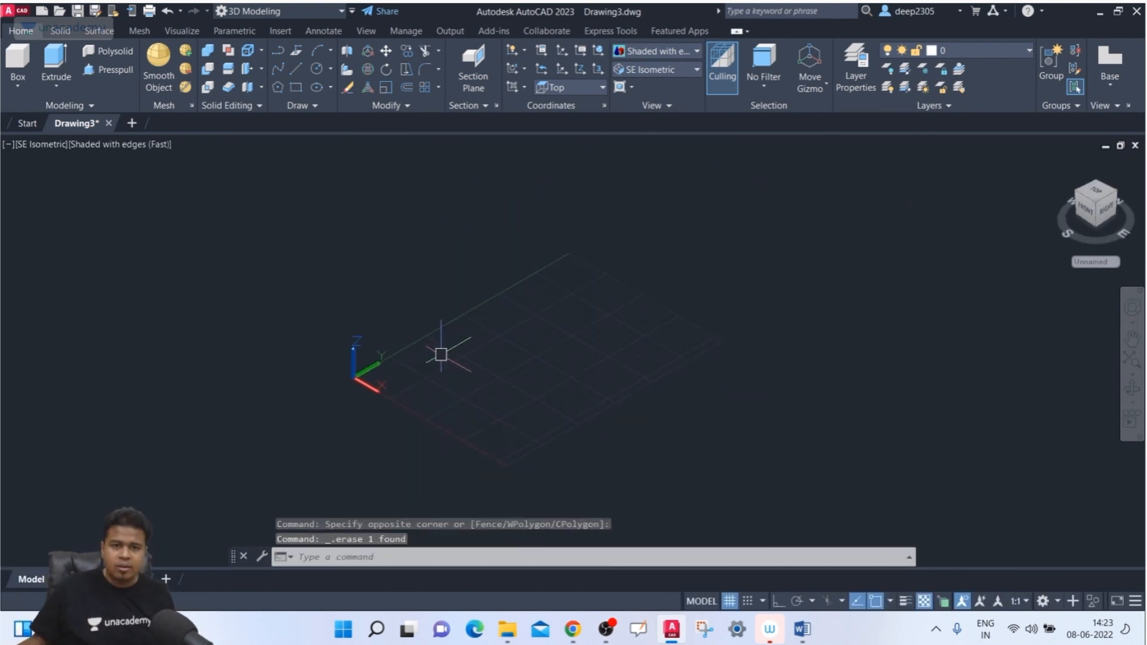
Create a cube from a first corner on the grid using the box's Cube option with a length of 50.
{"action": "left_click", "coordinate": [30, 54]}
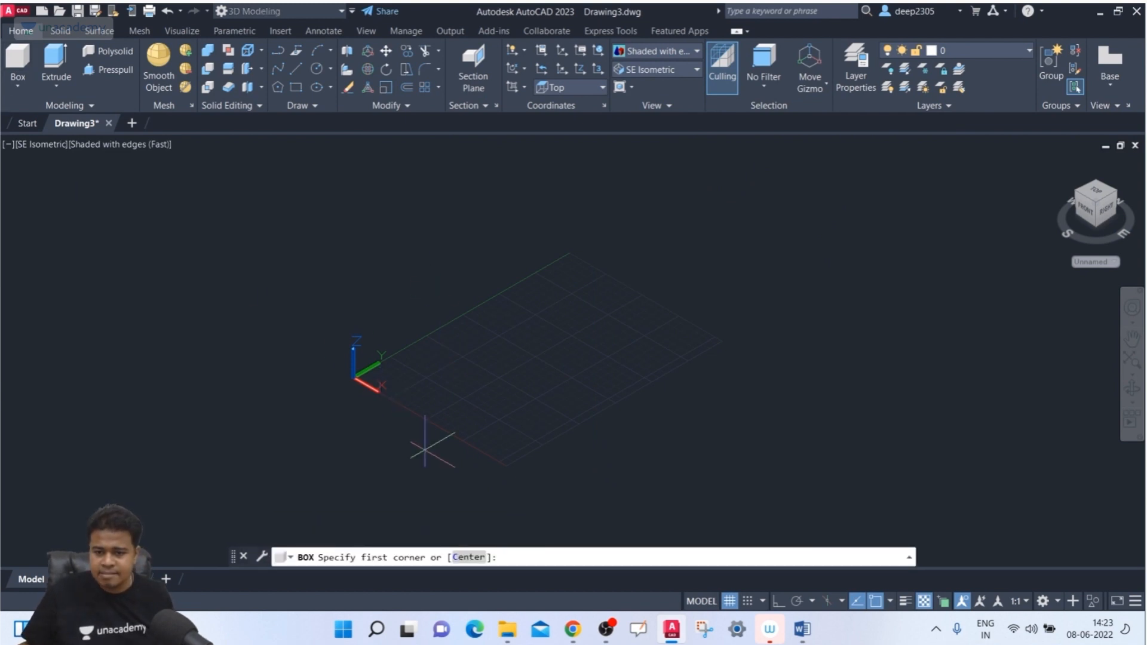
{"action": "left_click", "coordinate": [450, 370]}
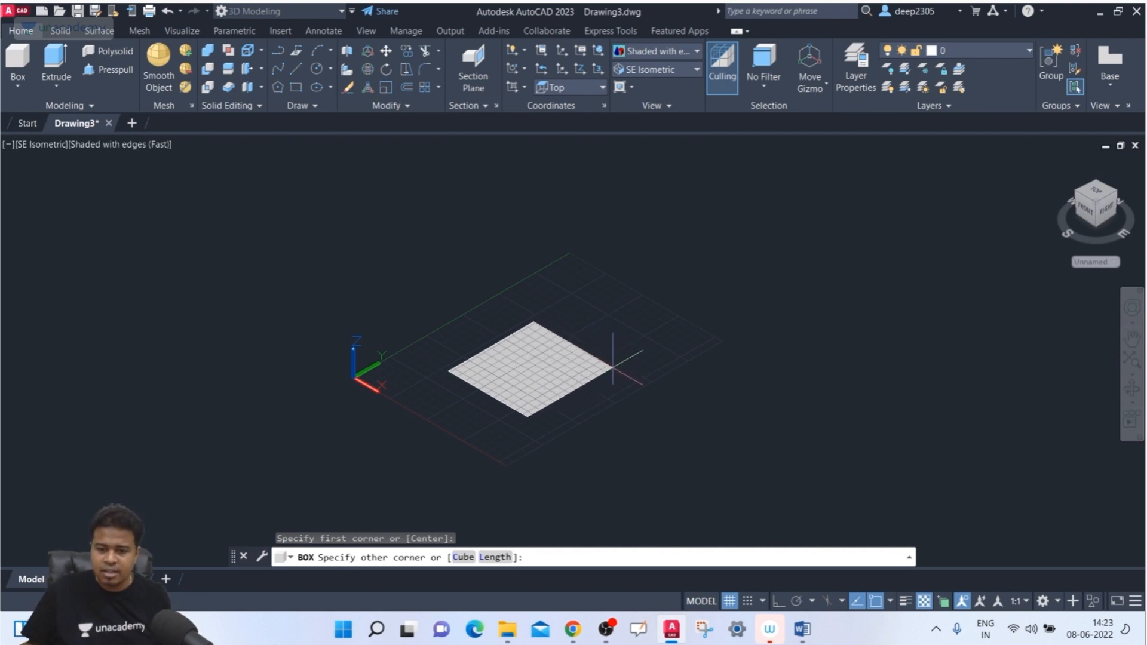
{"action": "left_click", "coordinate": [463, 557]}
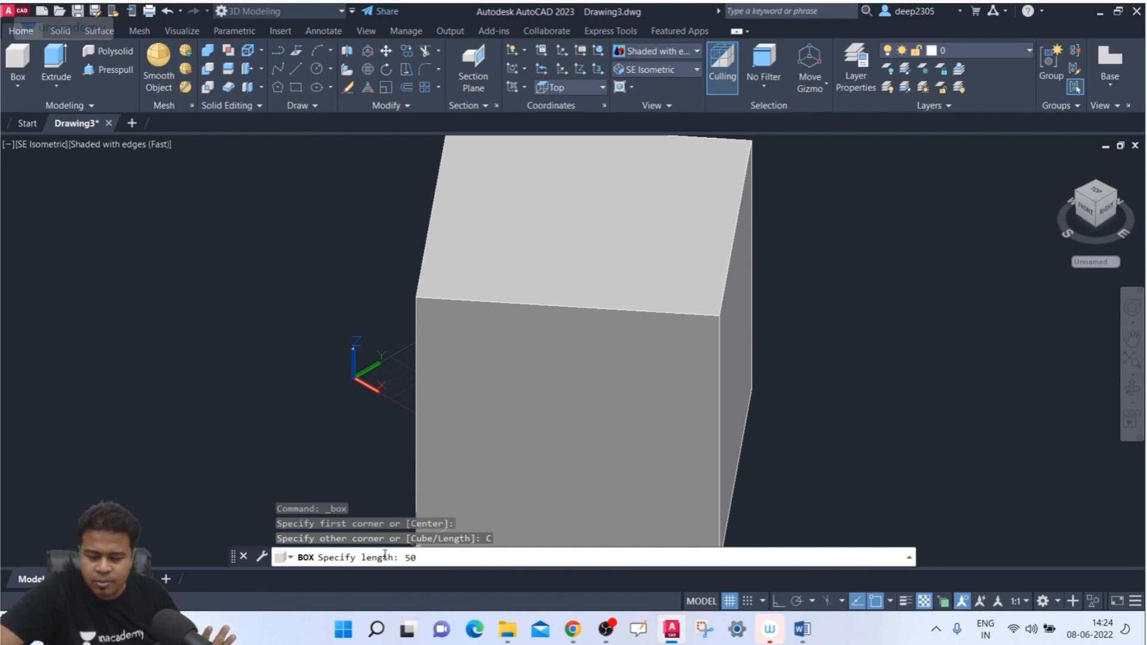
{"action": "key", "text": "Return"}
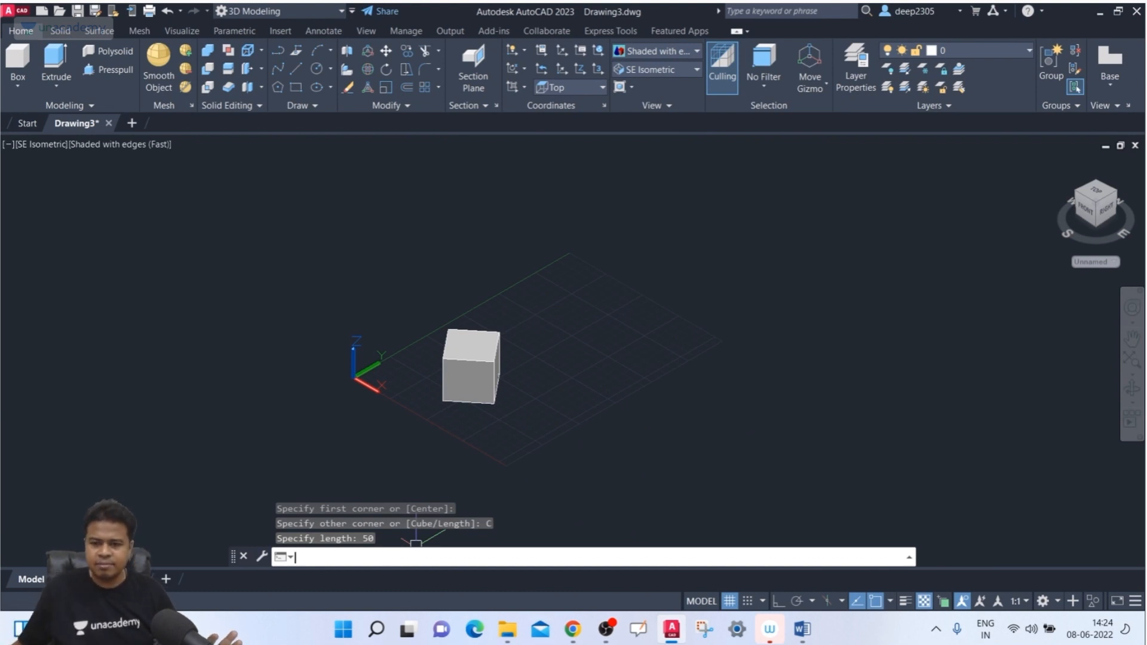
{"action": "scroll", "coordinate": [526, 376], "scroll_direction": "up", "scroll_amount": 2}
{"action": "scroll", "coordinate": [528, 378], "scroll_direction": "down", "scroll_amount": 3}
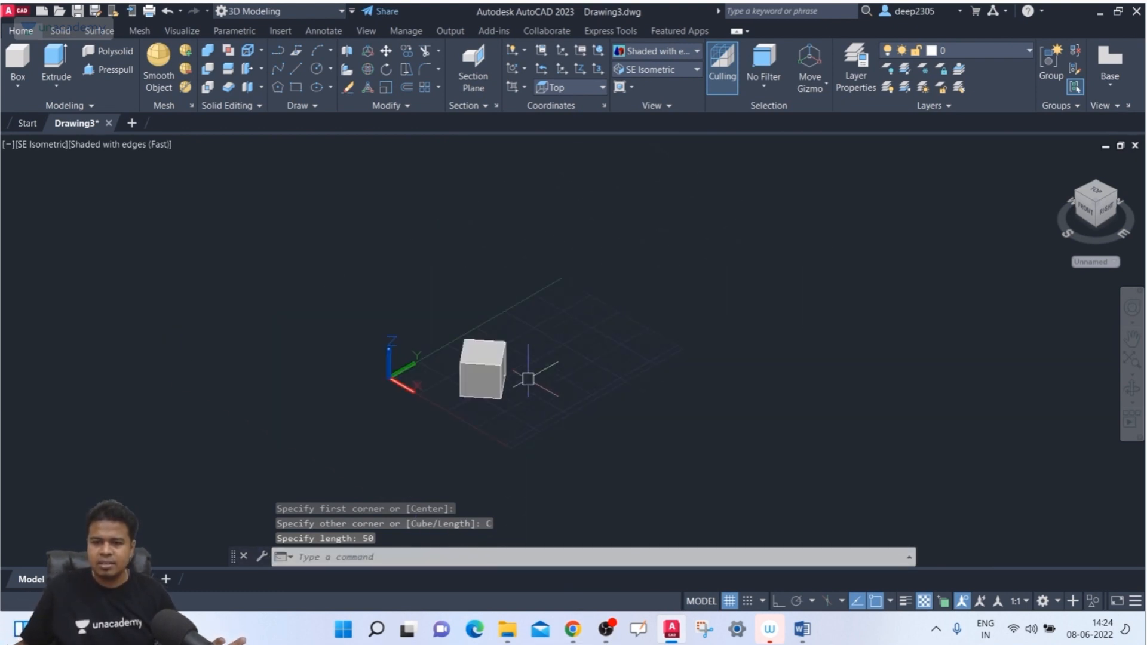
Select the cube with a crossing window and delete it.
{"action": "scroll", "coordinate": [528, 378], "scroll_direction": "up", "scroll_amount": 3}
{"action": "left_click", "coordinate": [560, 303]}
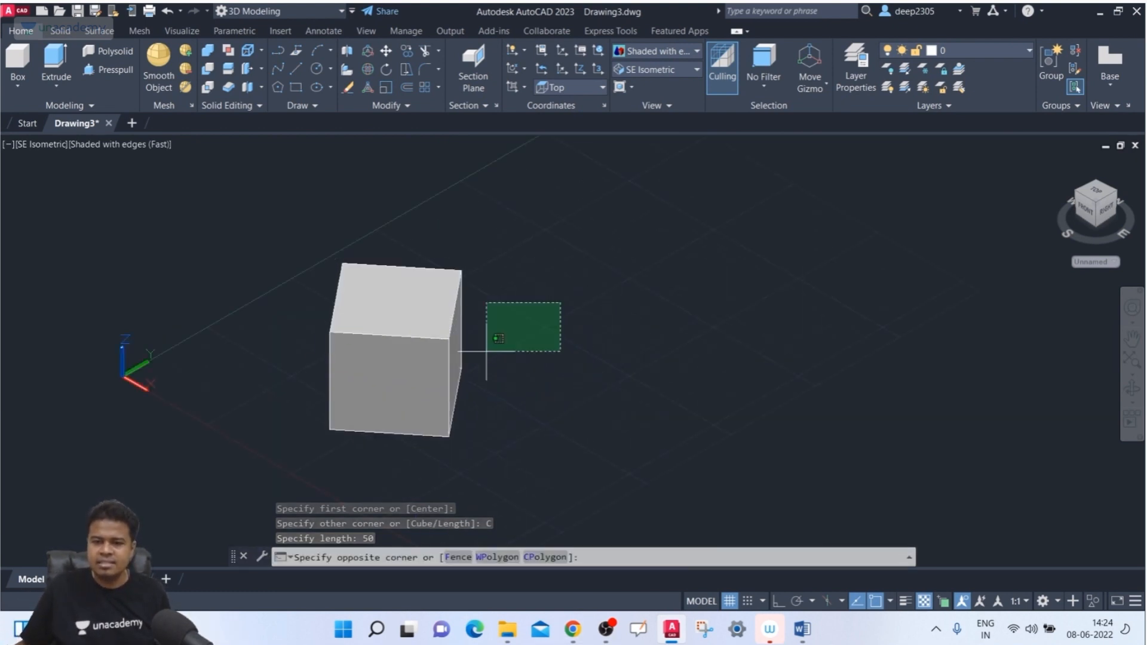
{"action": "left_click", "coordinate": [414, 381]}
{"action": "key", "text": "Delete"}
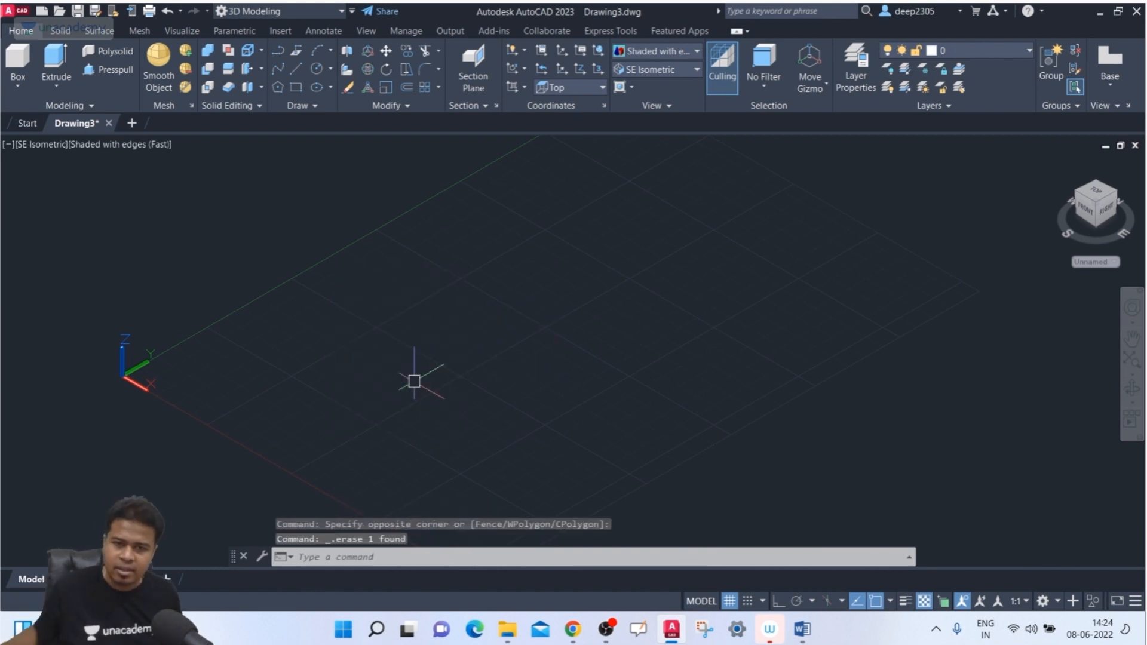
Create another cube from a corner on the grid with the Cube option, turning Ortho on and setting the length to 70.
{"action": "left_click", "coordinate": [18, 59]}
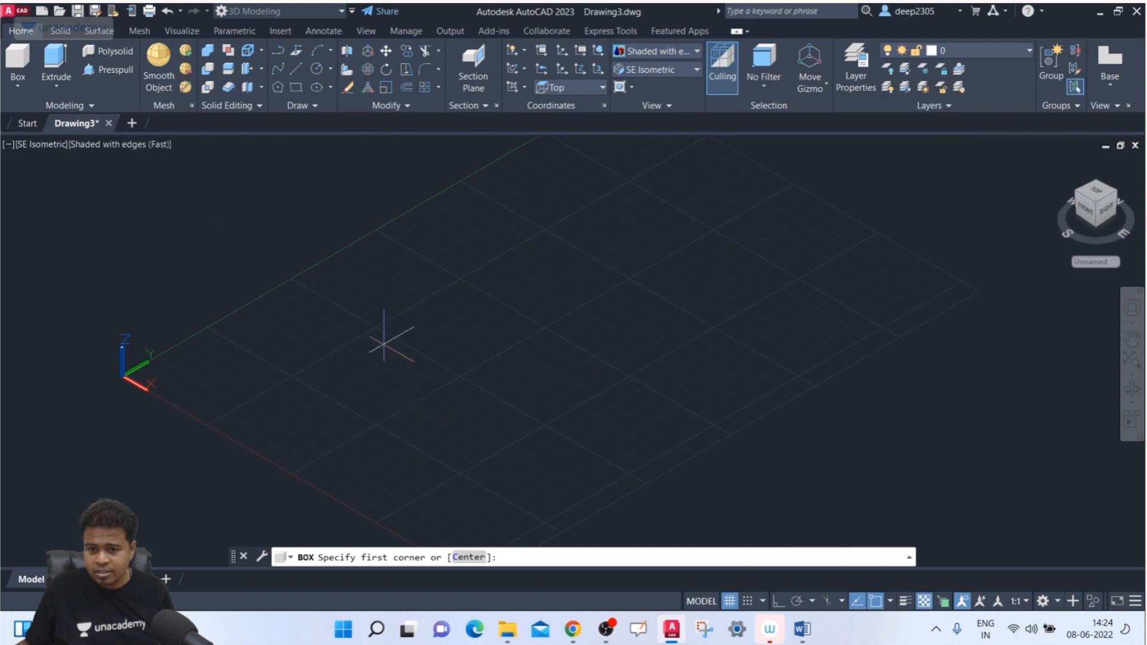
{"action": "left_click", "coordinate": [384, 343]}
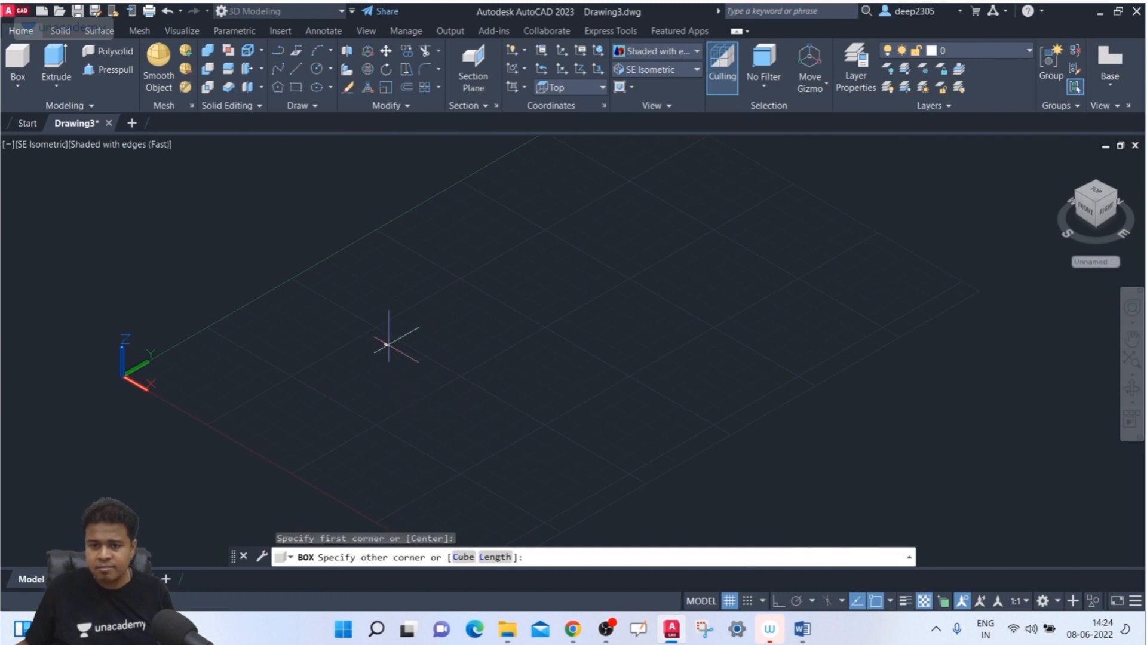
{"action": "left_click", "coordinate": [463, 557]}
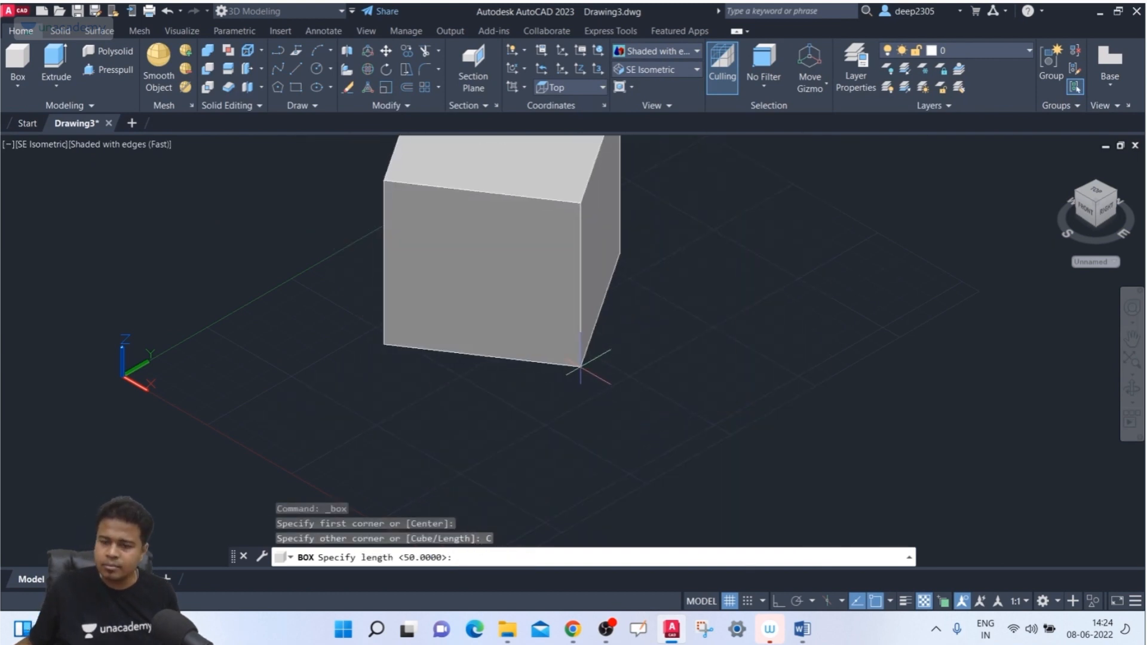
{"action": "key", "text": "F8"}
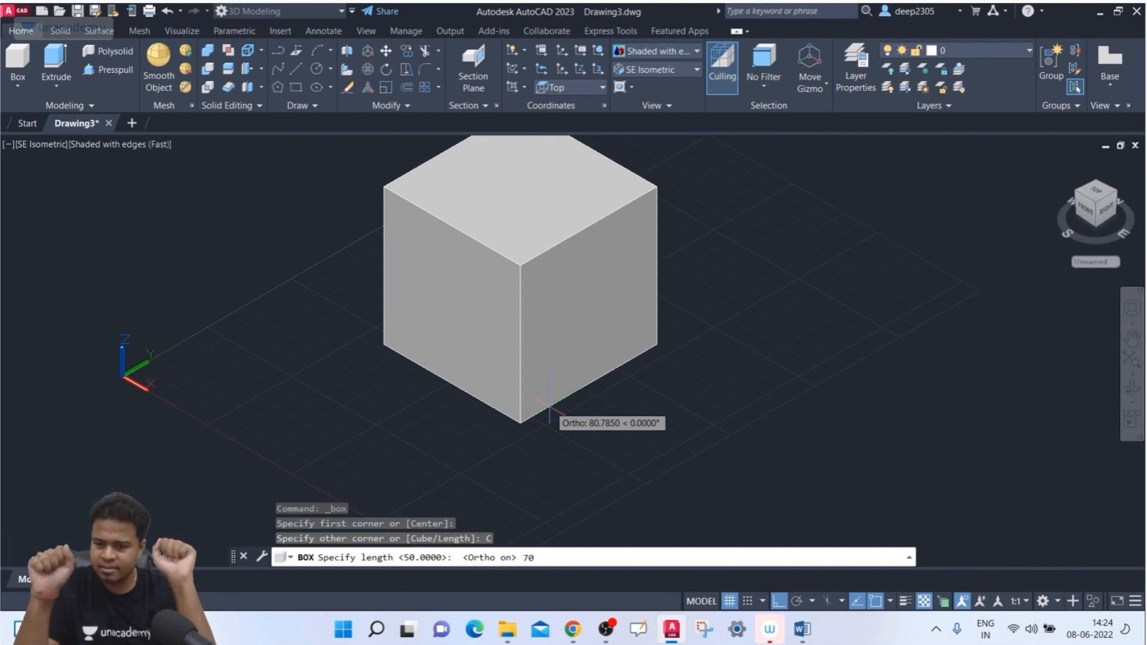
{"action": "key", "text": "Return"}
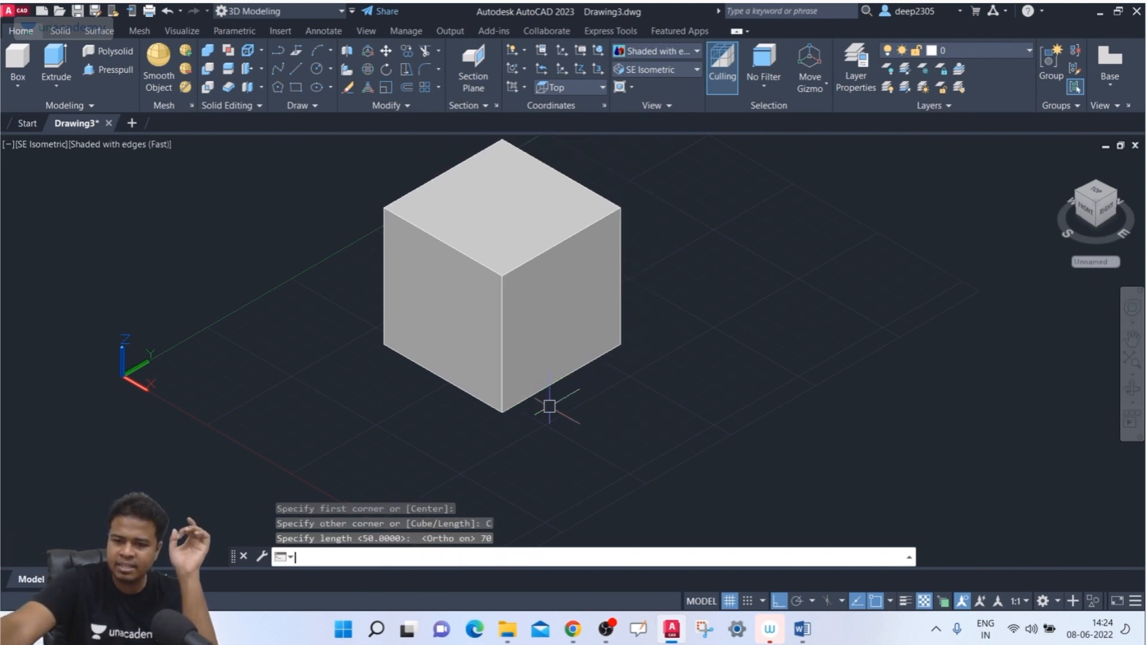
Erase the axis-aligned cube to leave the drawing empty.
{"action": "left_click", "coordinate": [542, 309]}
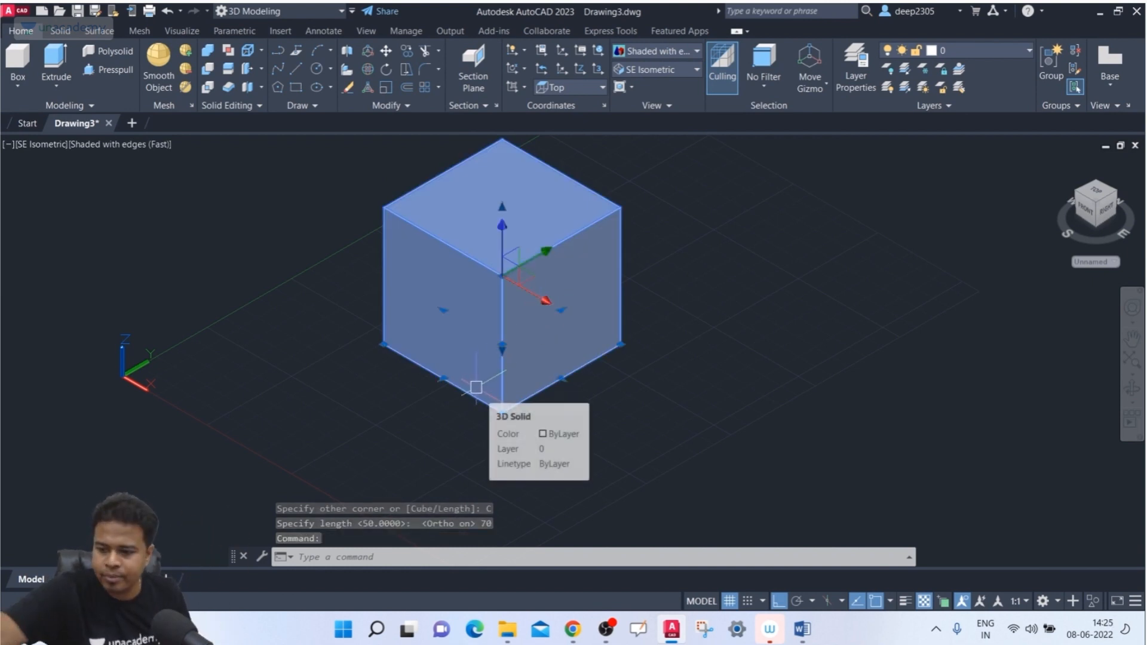
{"action": "key", "text": "Delete"}
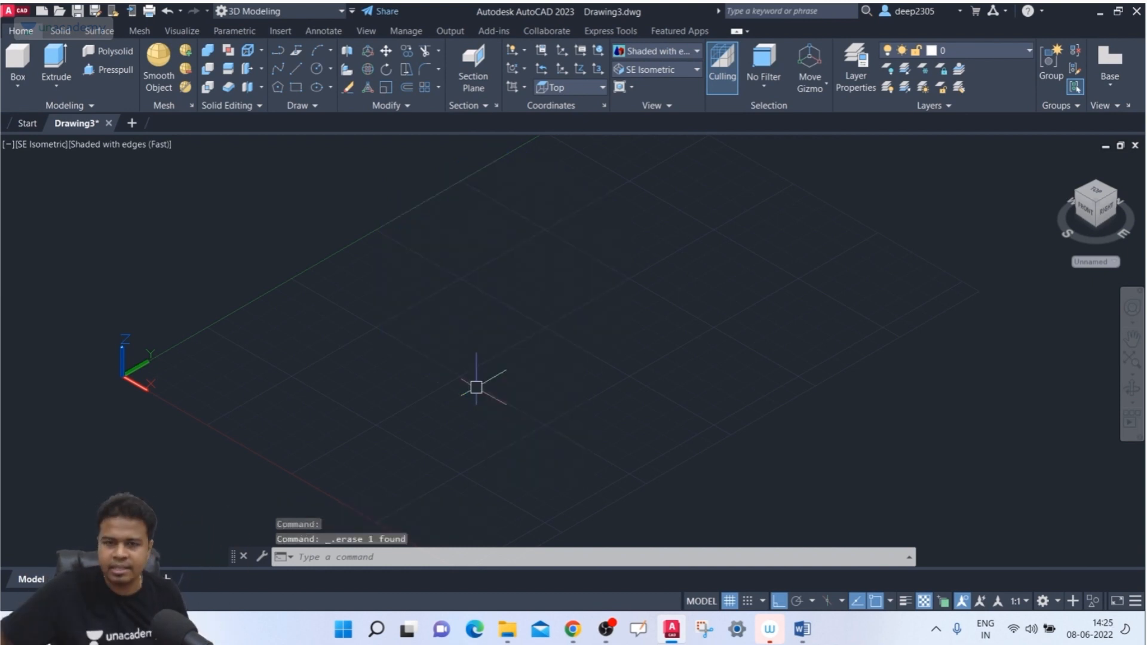
Begin a box from a corner on the grid using the Length option, with length 100 and width 150.
{"action": "left_click", "coordinate": [18, 52]}
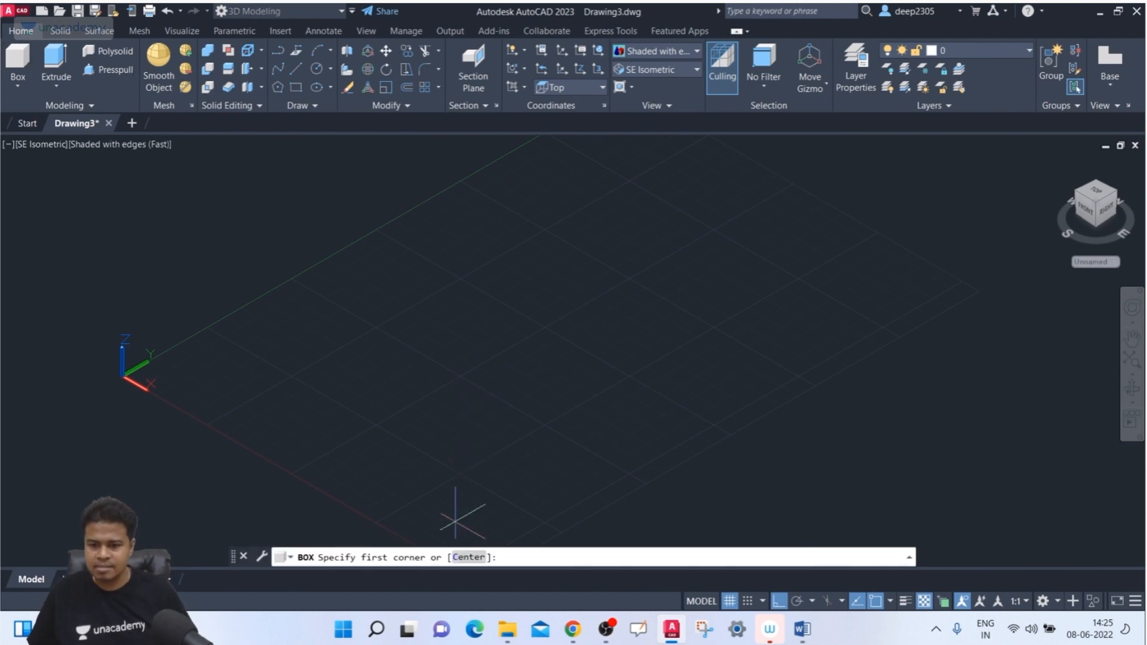
{"action": "left_click", "coordinate": [419, 361]}
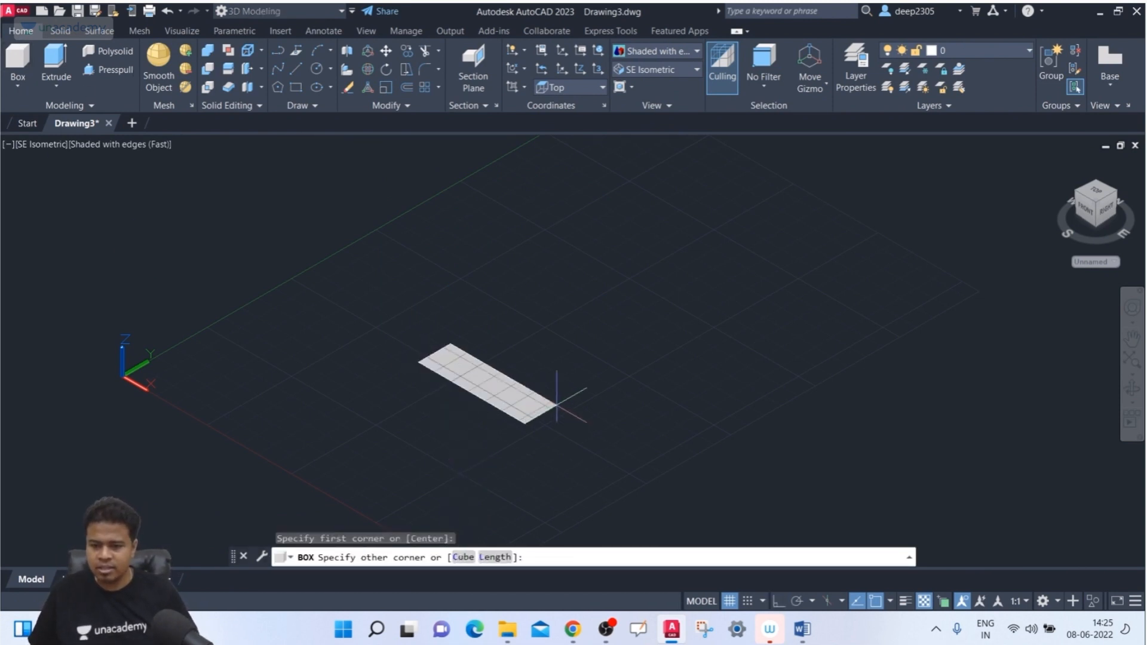
{"action": "left_click", "coordinate": [493, 557]}
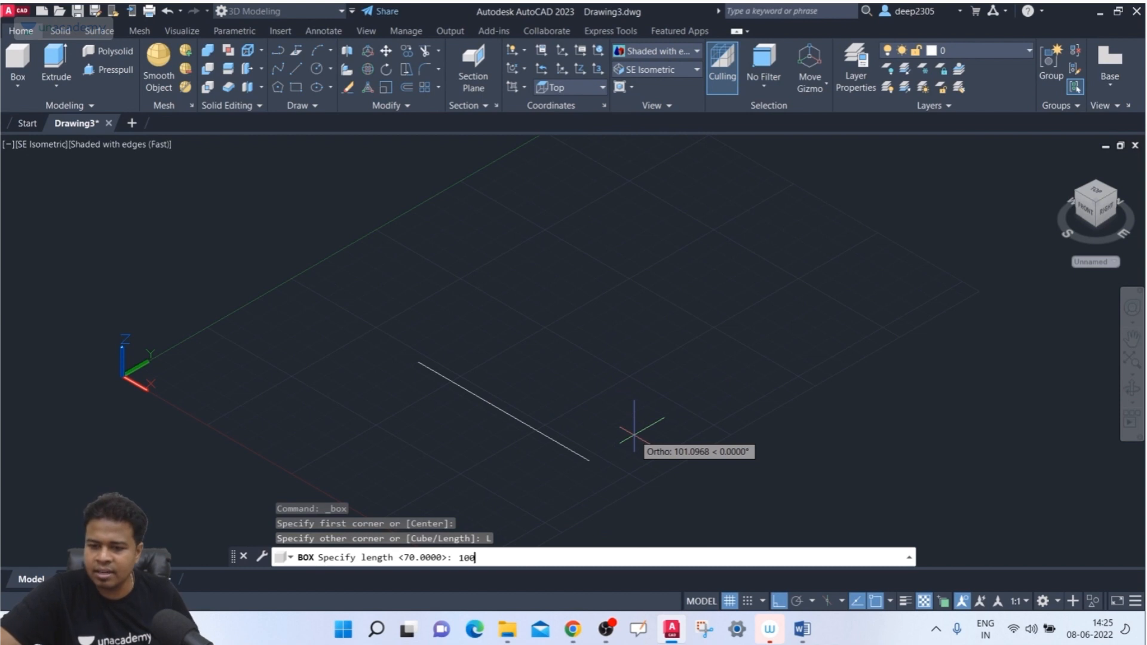
{"action": "type", "text": "100"}
{"action": "key", "text": "Return"}
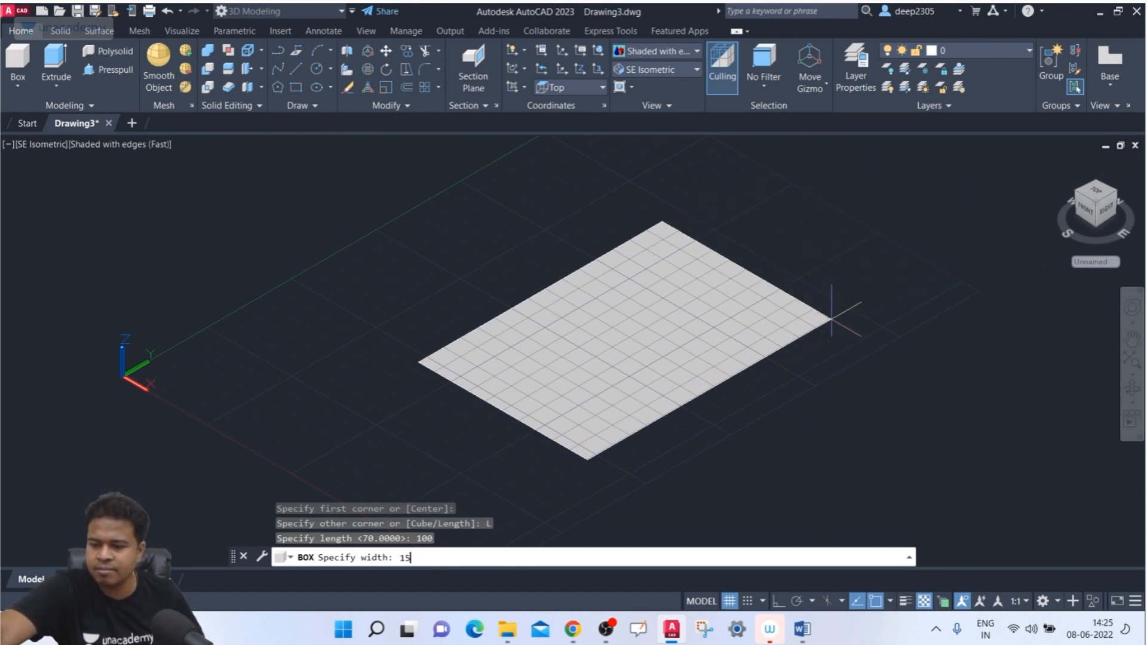
{"action": "key", "text": "Return"}
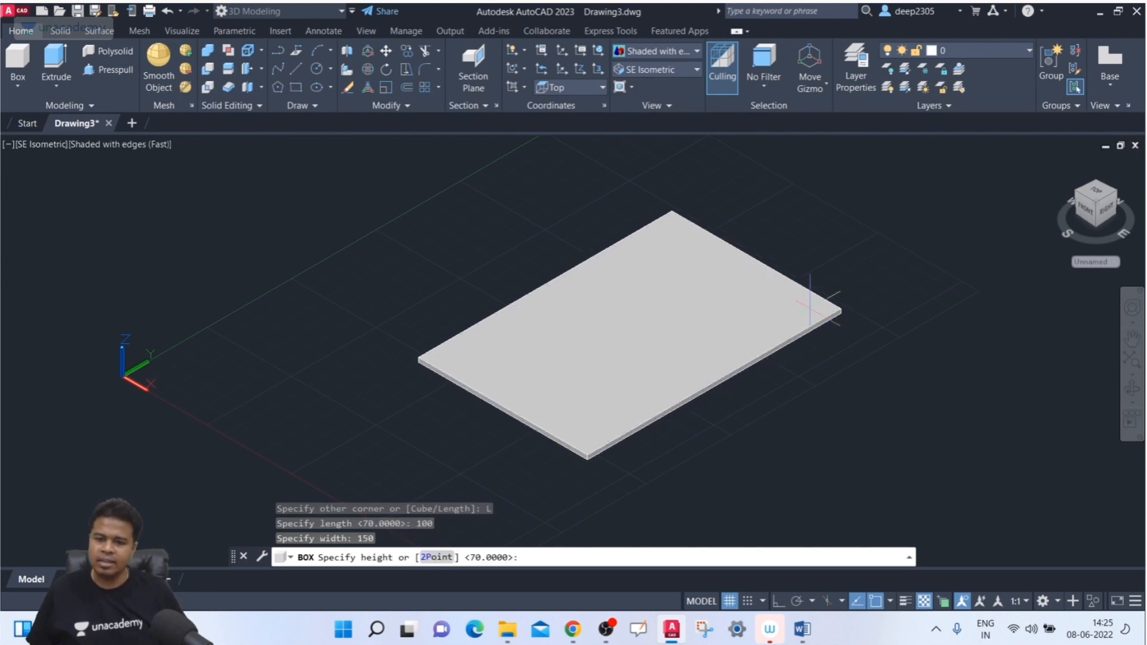
Define the box's height with the 2Point option, picking two points vertically apart along Z beside the box.
{"action": "middle_click_drag", "start_coordinate": [780, 174], "coordinate": [714, 217]}
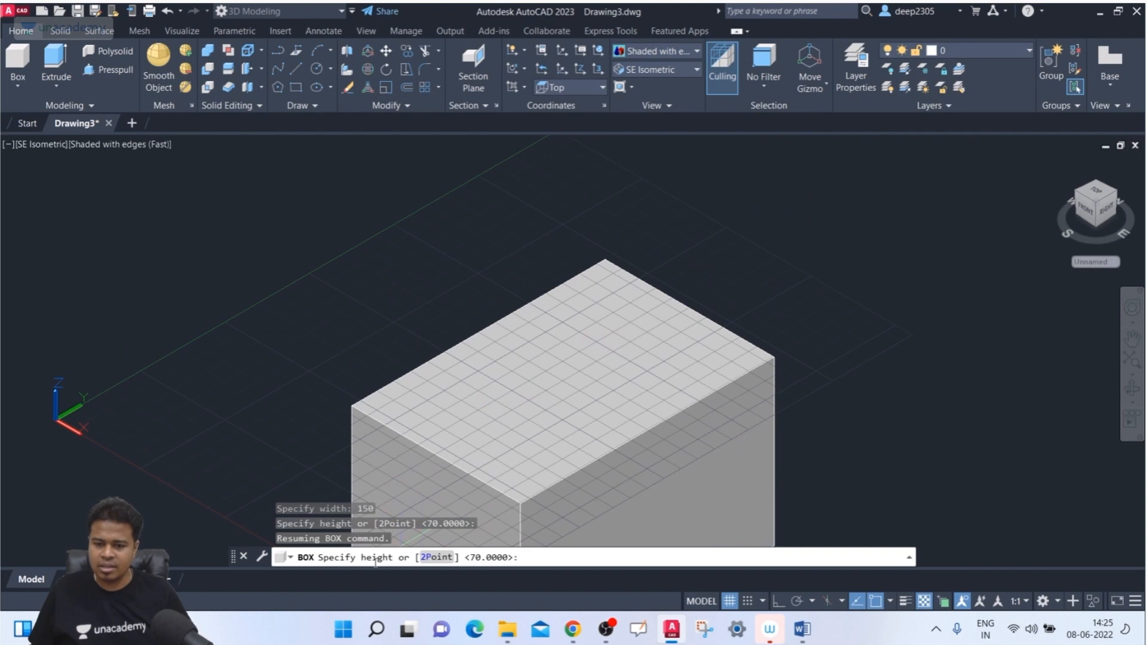
{"action": "left_click", "coordinate": [436, 557]}
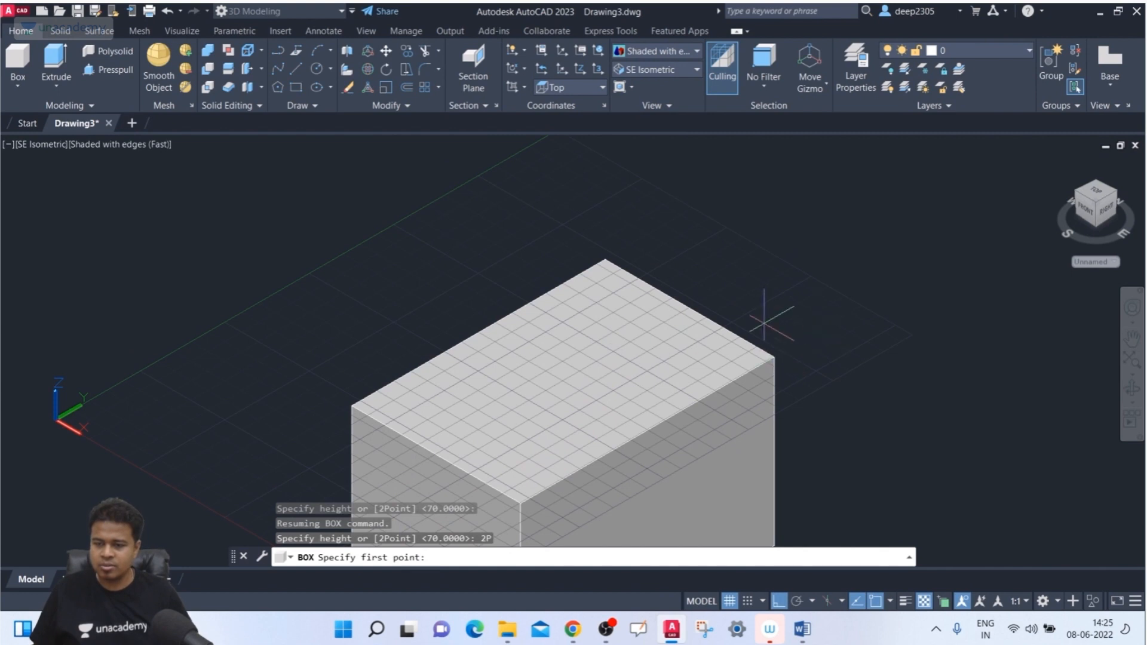
{"action": "scroll", "coordinate": [764, 322], "scroll_direction": "down", "scroll_amount": 3}
{"action": "middle_click_drag", "start_coordinate": [794, 308], "coordinate": [643, 290]}
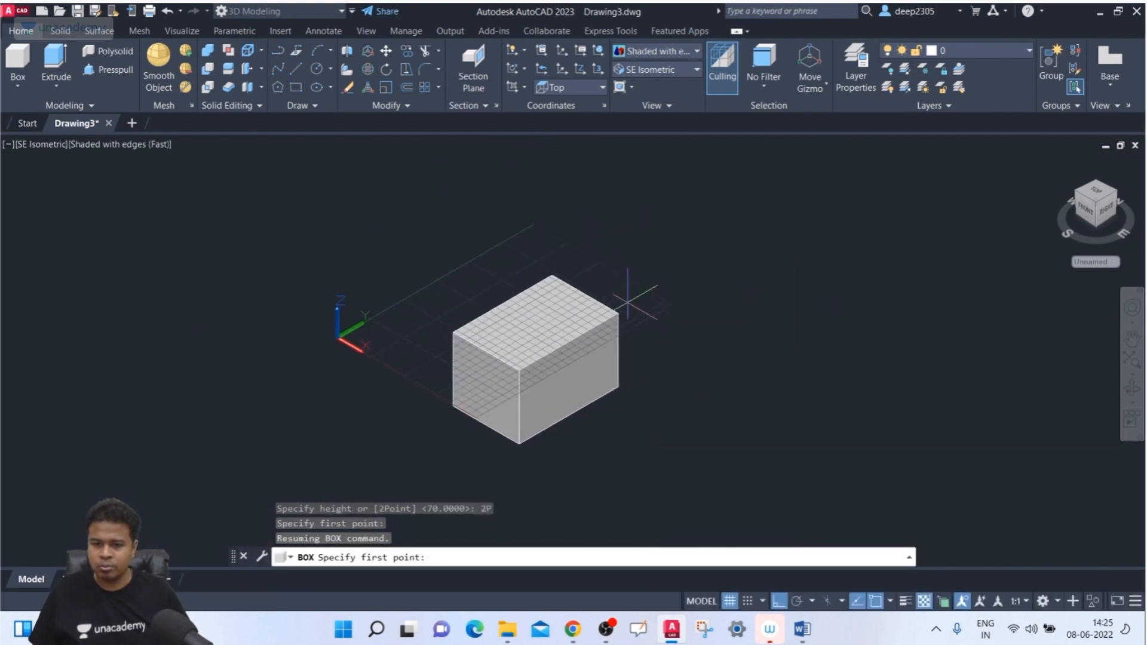
{"action": "left_click", "coordinate": [636, 308]}
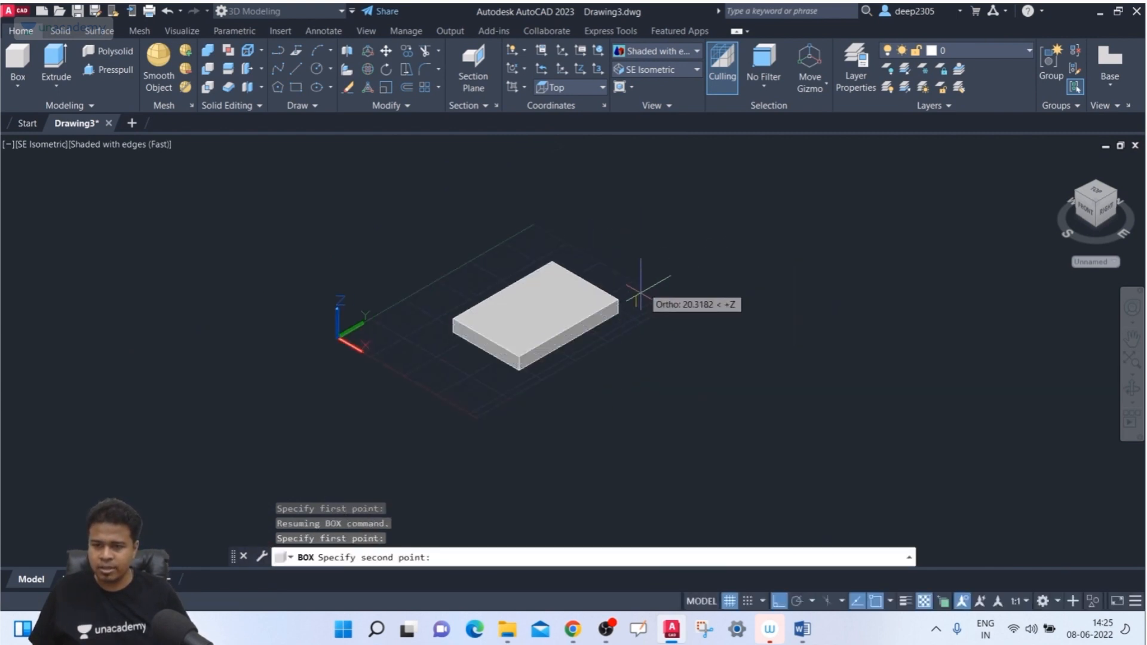
{"action": "middle_click_drag", "start_coordinate": [648, 227], "coordinate": [642, 296]}
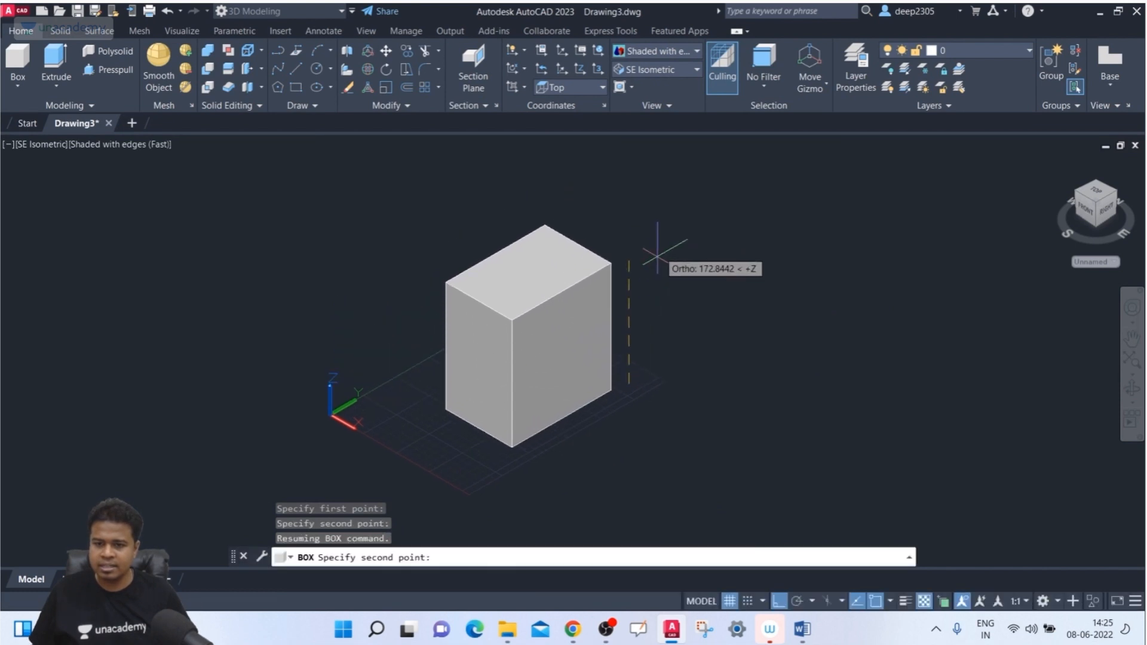
{"action": "left_click", "coordinate": [671, 194]}
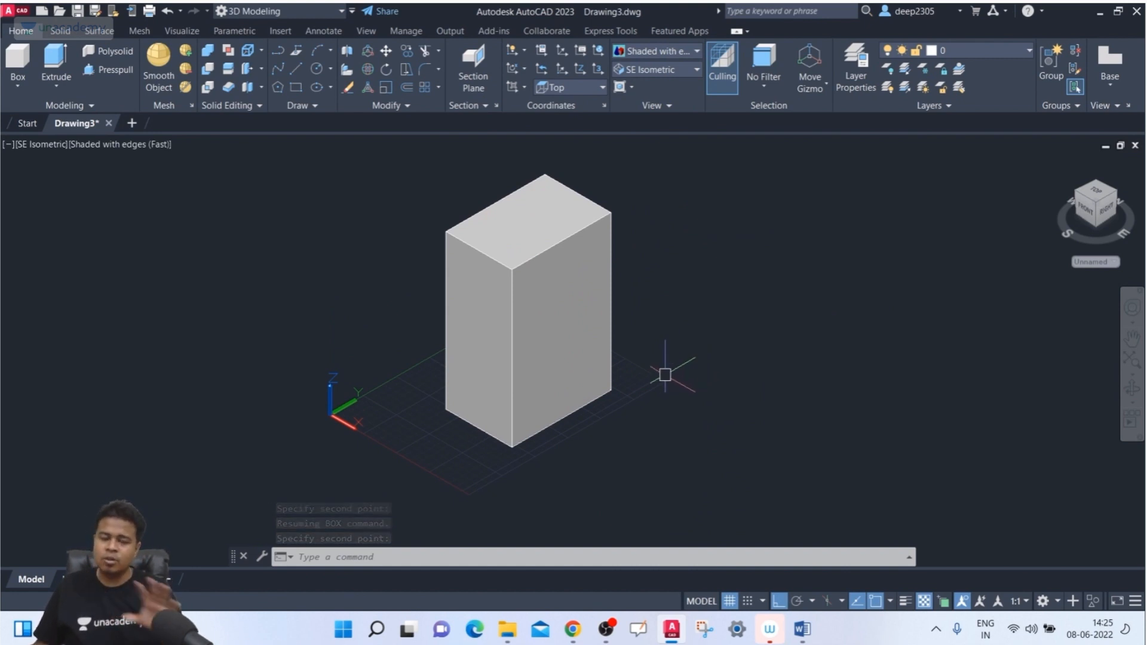
Restore the SE Isometric view and erase the box after selecting it with a crossing window.
{"action": "middle_click_drag", "start_coordinate": [651, 370], "coordinate": [701, 351]}
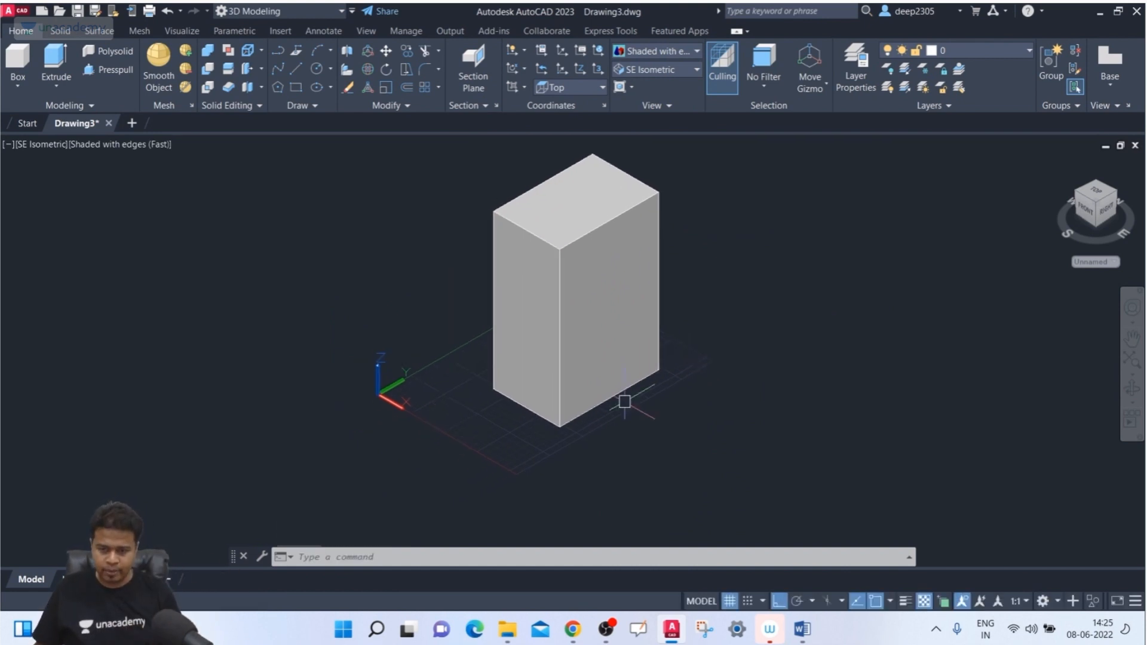
{"action": "scroll", "coordinate": [441, 443], "scroll_direction": "up", "scroll_amount": 1}
{"action": "scroll", "coordinate": [441, 443], "scroll_direction": "down", "scroll_amount": 2}
{"action": "middle_click_drag", "start_coordinate": [424, 445], "coordinate": [350, 464]}
{"action": "scroll", "coordinate": [467, 409], "scroll_direction": "up", "scroll_amount": 1}
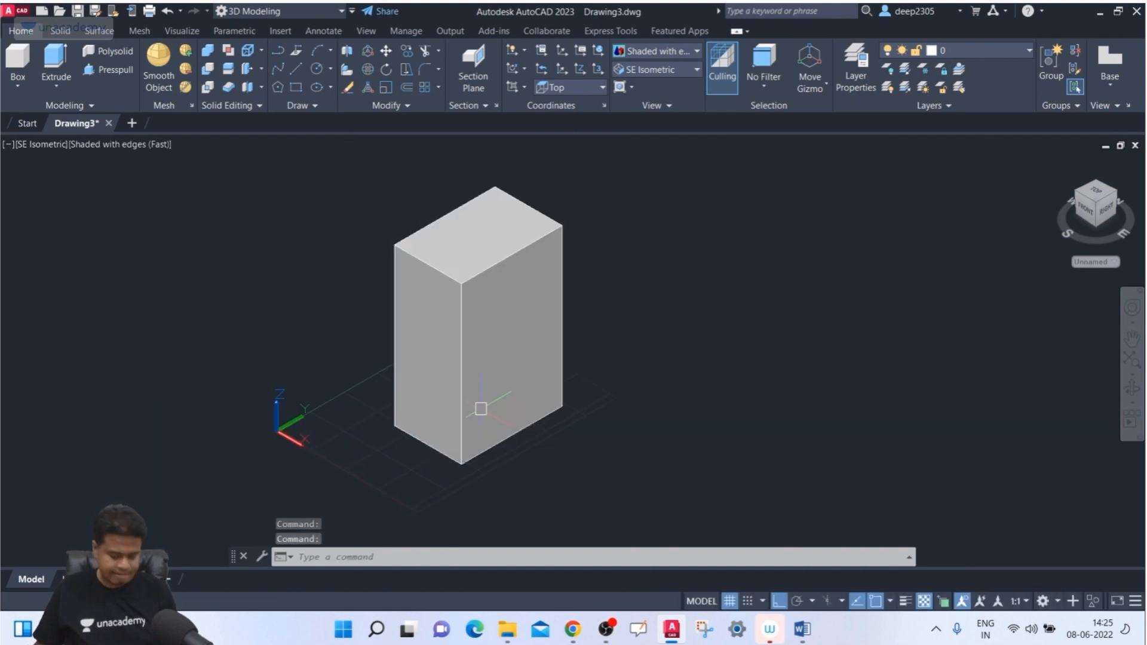
{"action": "mouse_move", "coordinate": [525, 429]}
{"action": "middle_mouse_down", "text": "shift"}
{"action": "mouse_move", "coordinate": [509, 335]}
{"action": "mouse_move", "coordinate": [538, 320]}
{"action": "mouse_move", "coordinate": [591, 341]}
{"action": "mouse_move", "coordinate": [476, 412]}
{"action": "mouse_move", "coordinate": [535, 428]}
{"action": "middle_mouse_up", "text": "shift"}
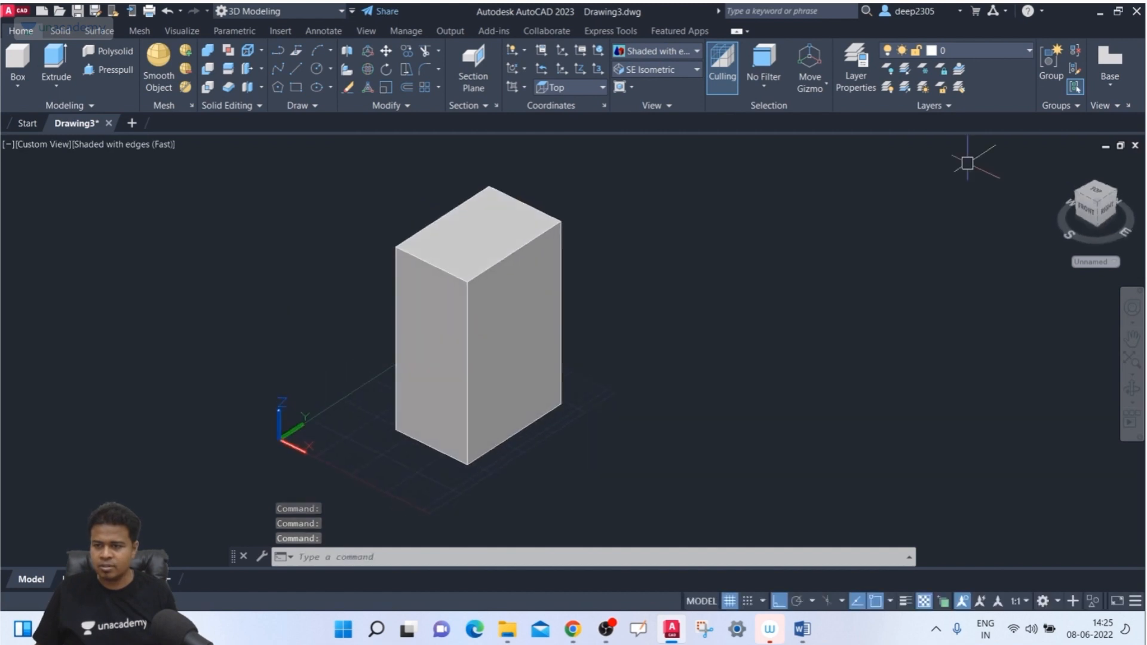
{"action": "left_click", "coordinate": [1098, 204]}
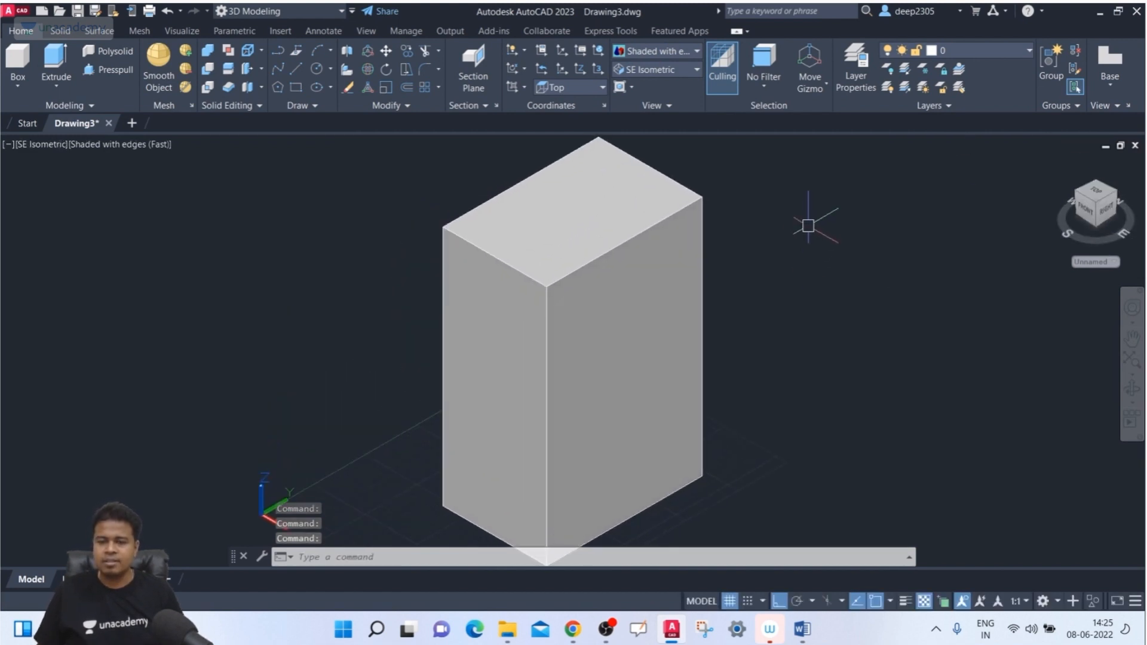
{"action": "left_click", "coordinate": [809, 226]}
{"action": "left_click", "coordinate": [635, 362]}
{"action": "key", "text": "Delete"}
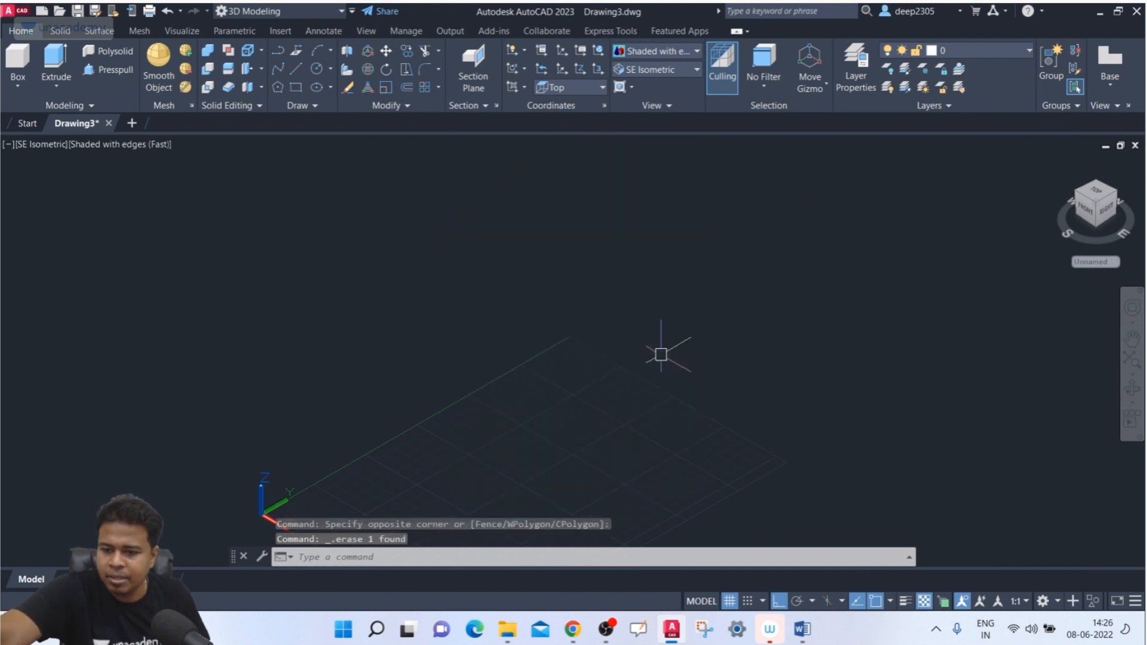
With Ortho on, draw three connected line segments: up along Z, across along Y, and about 90 up along Z.
{"action": "type", "text": "l"}
{"action": "key", "text": "Return"}
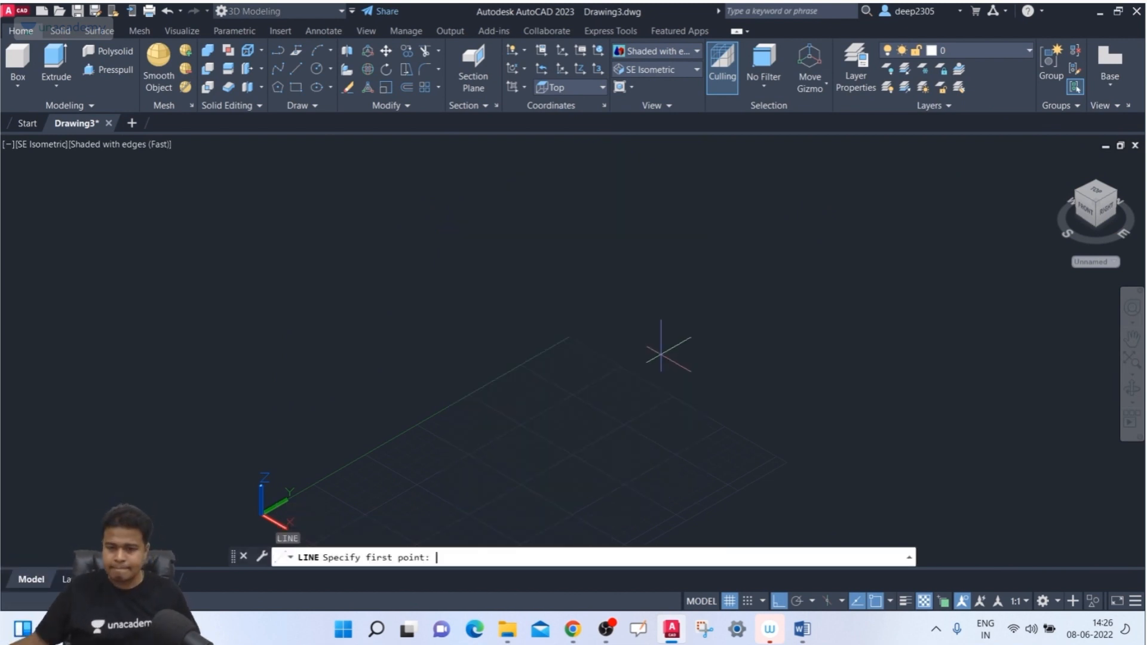
{"action": "middle_click_drag", "start_coordinate": [494, 313], "coordinate": [471, 269]}
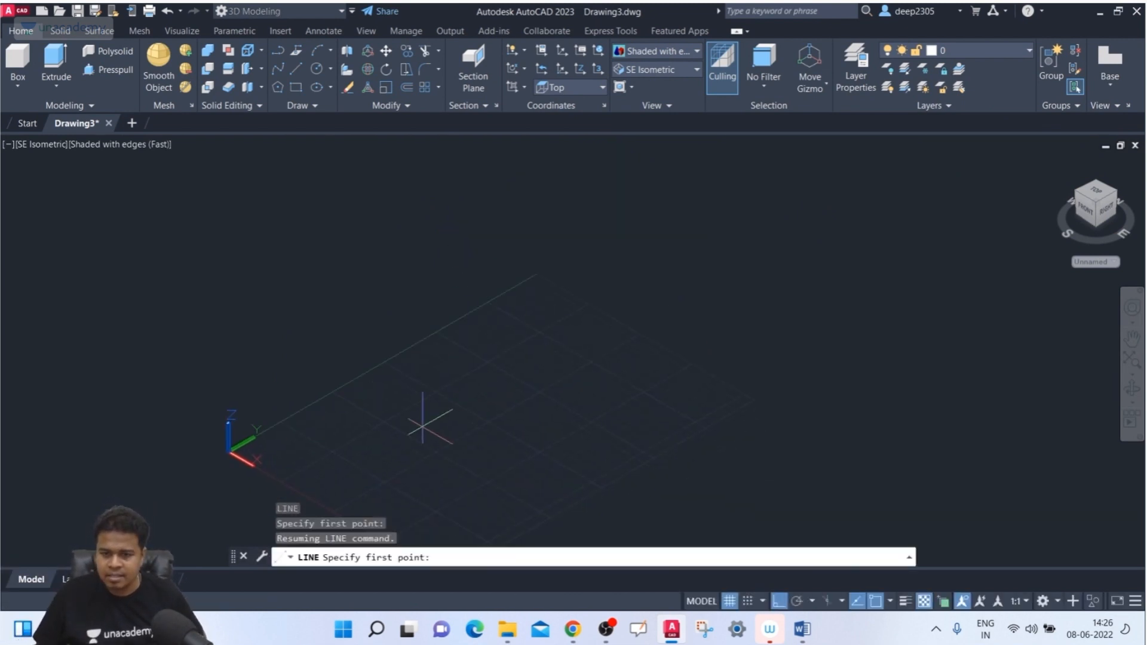
{"action": "left_click", "coordinate": [422, 426]}
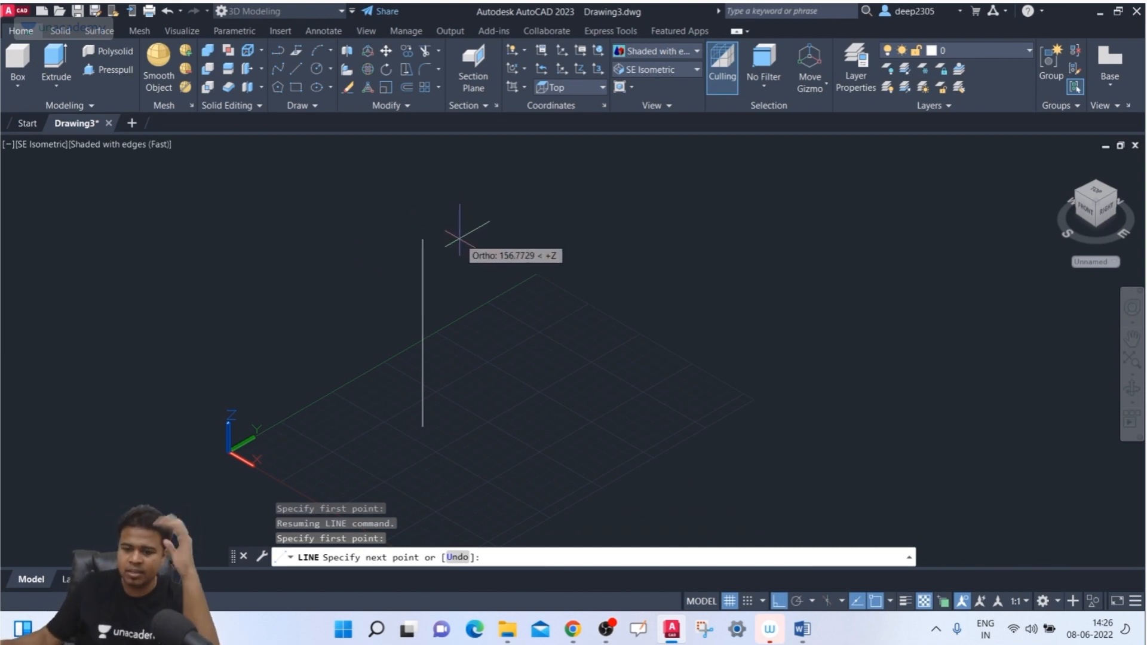
{"action": "key", "text": "F8"}
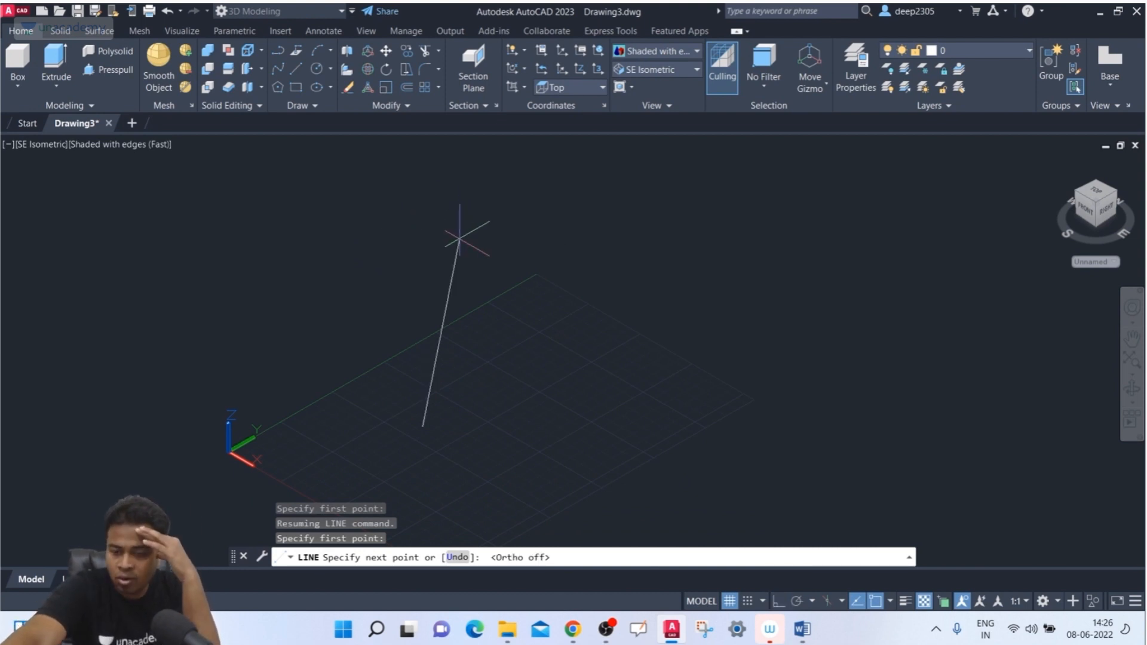
{"action": "key", "text": "F8"}
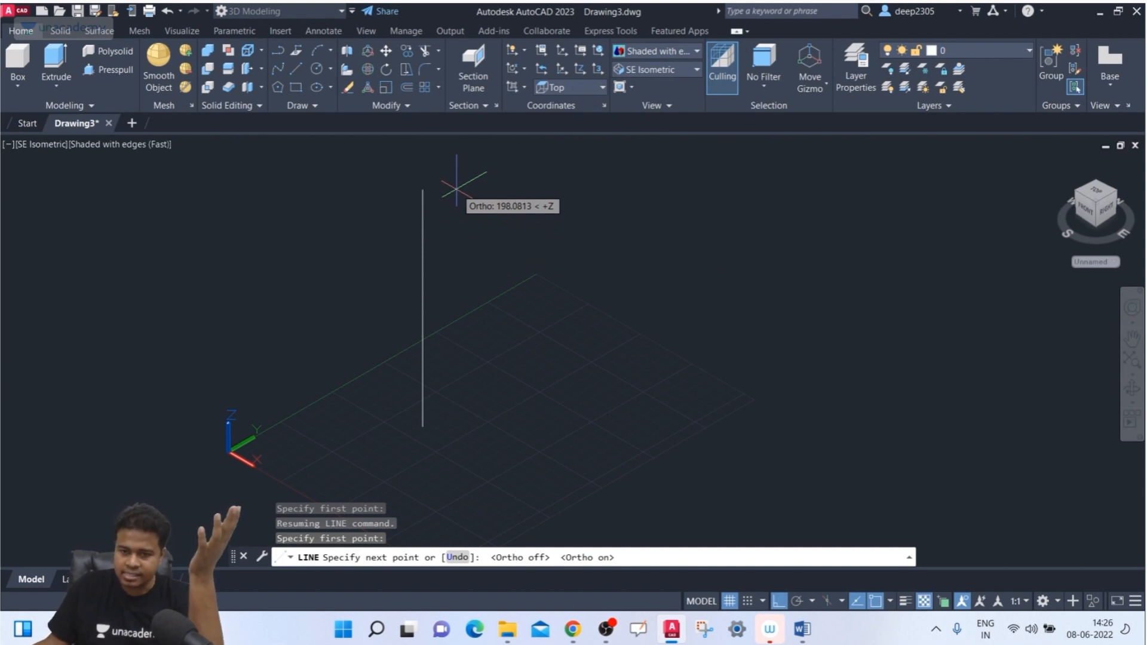
{"action": "left_click", "coordinate": [448, 325]}
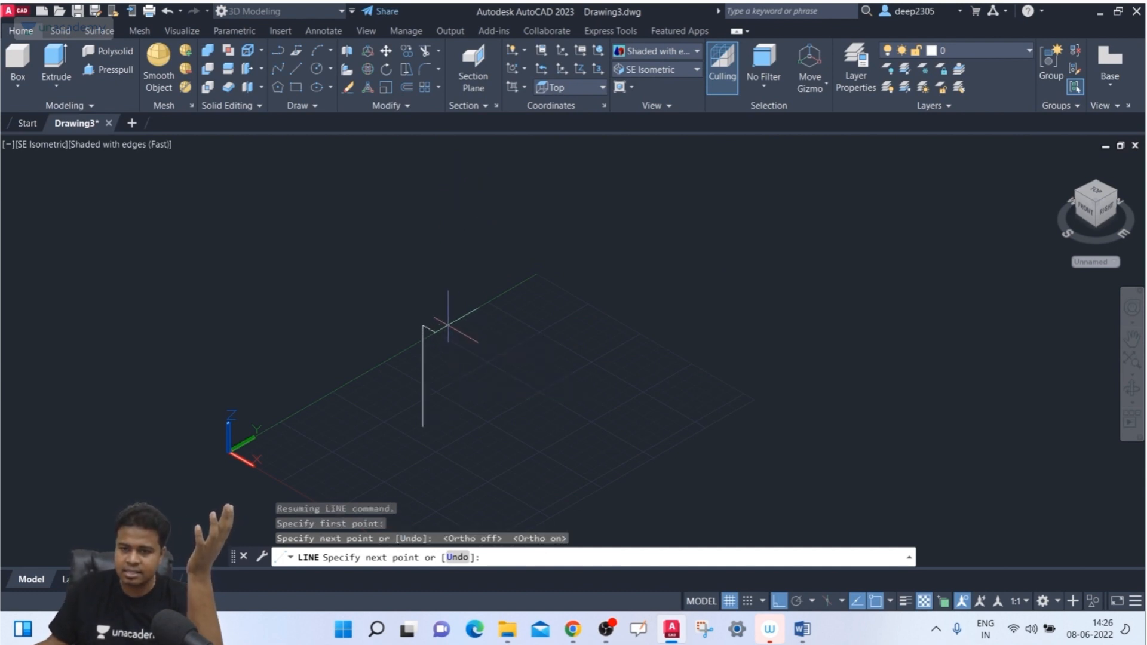
{"action": "left_click", "coordinate": [525, 265]}
{"action": "middle_click_drag", "start_coordinate": [525, 265], "coordinate": [473, 390]}
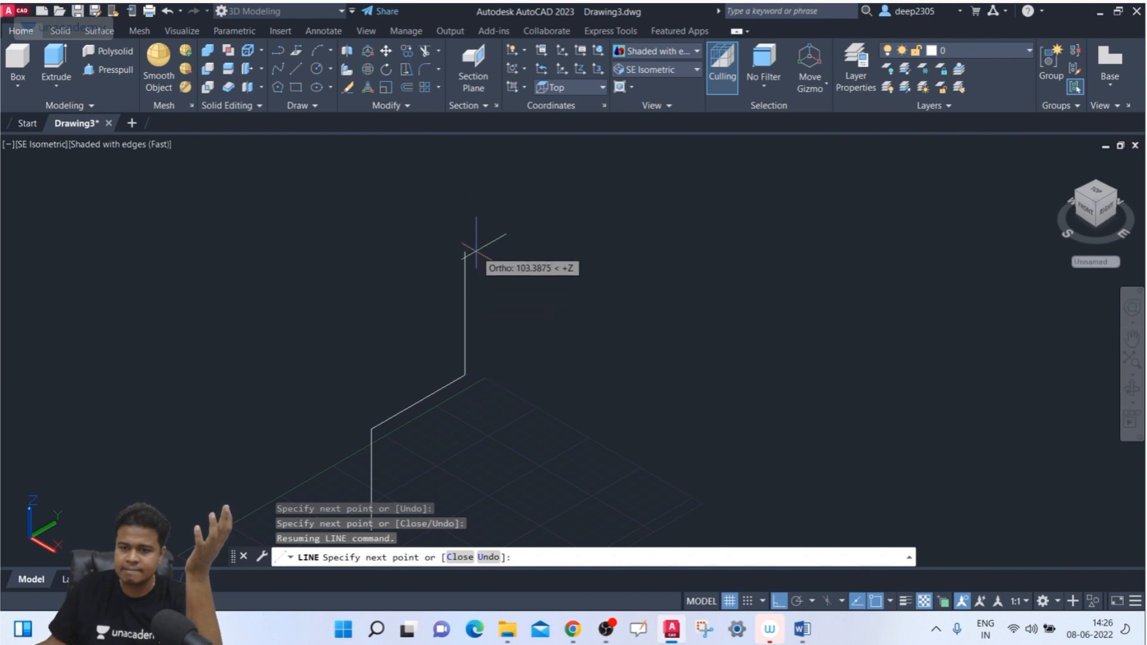
{"action": "middle_click_drag", "start_coordinate": [476, 249], "coordinate": [485, 206]}
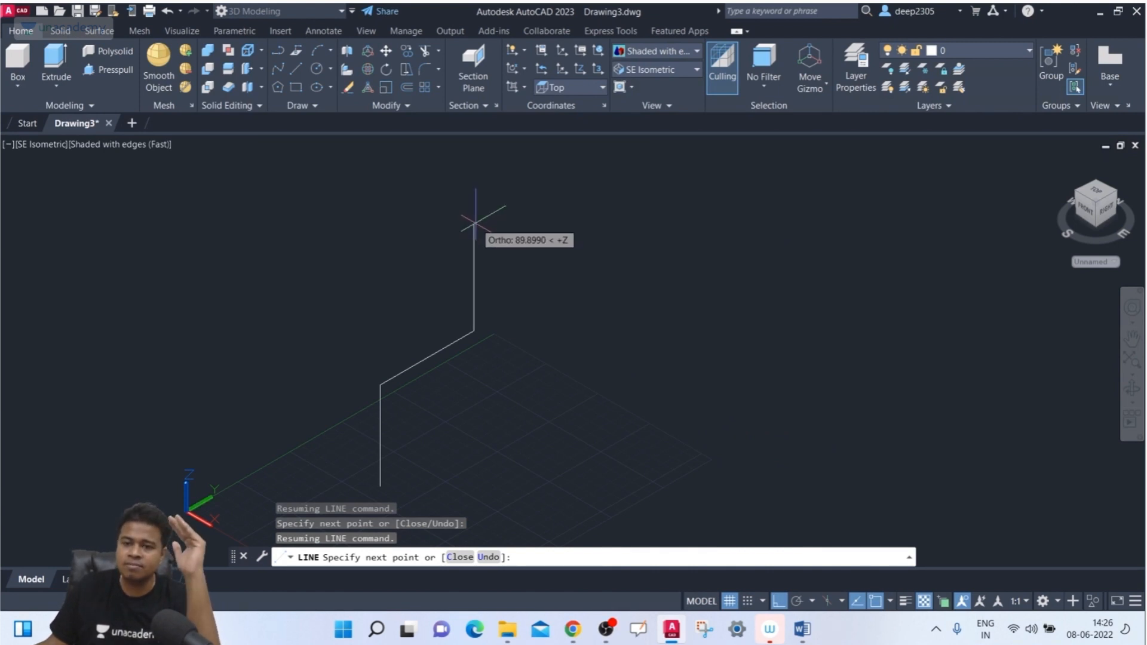
{"action": "left_click", "coordinate": [474, 224]}
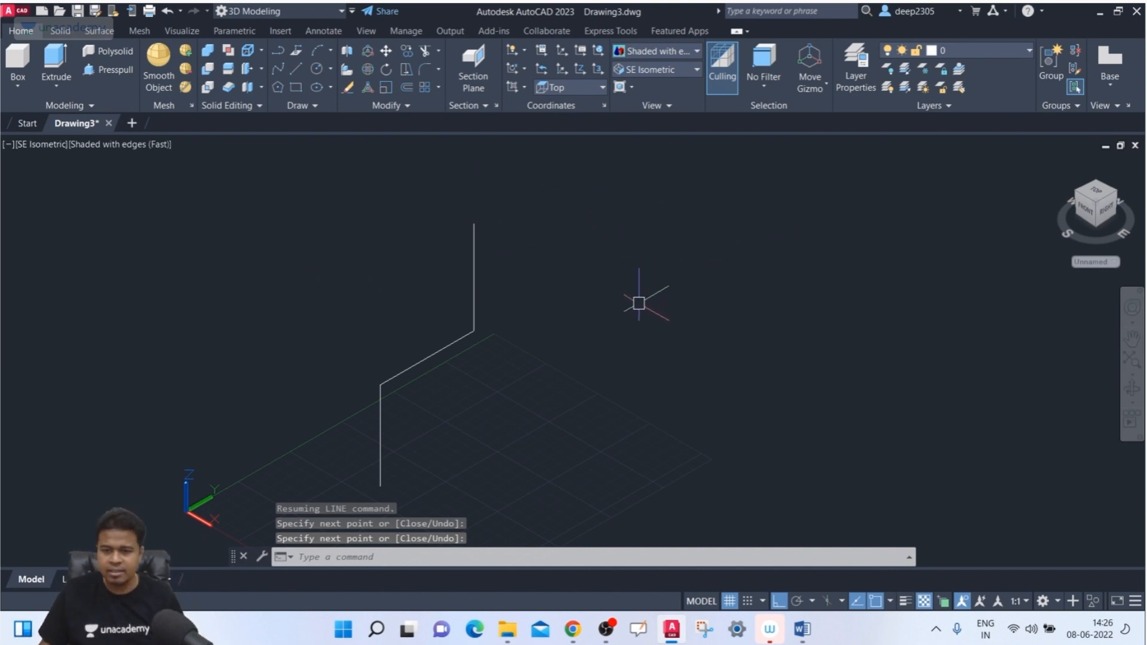
Orbit the view and select each of the three line segments individually to examine their directions, clearing each selection.
{"action": "middle_click_drag", "start_coordinate": [640, 302], "coordinate": [663, 270], "text": "shift"}
{"action": "key", "text": "Escape"}
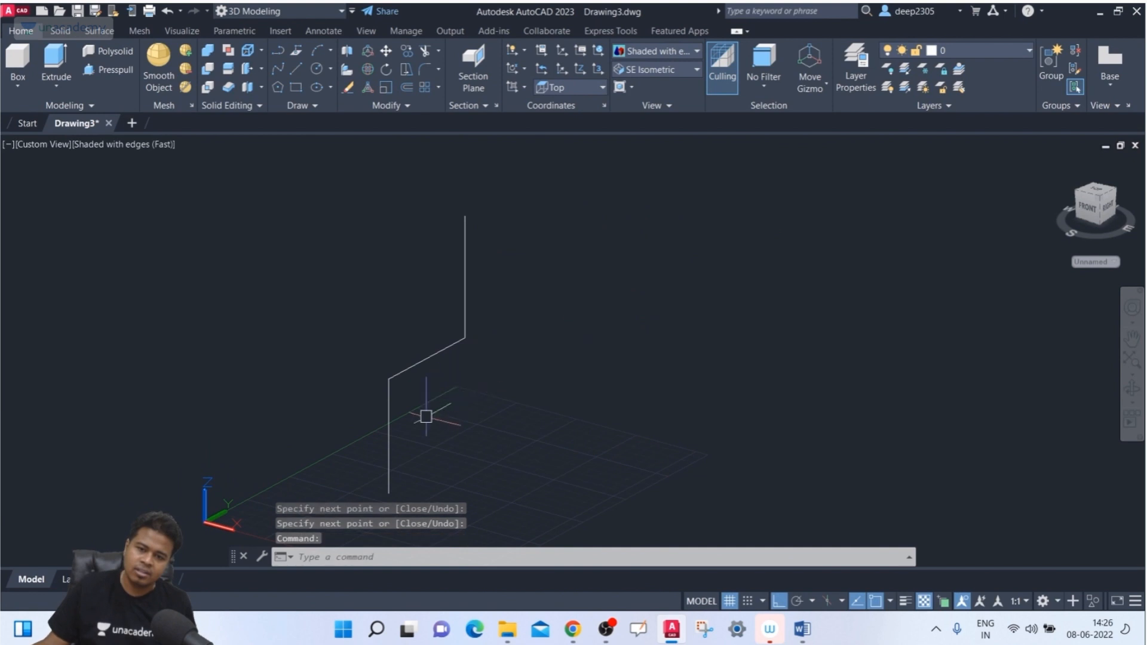
{"action": "key", "text": "Escape"}
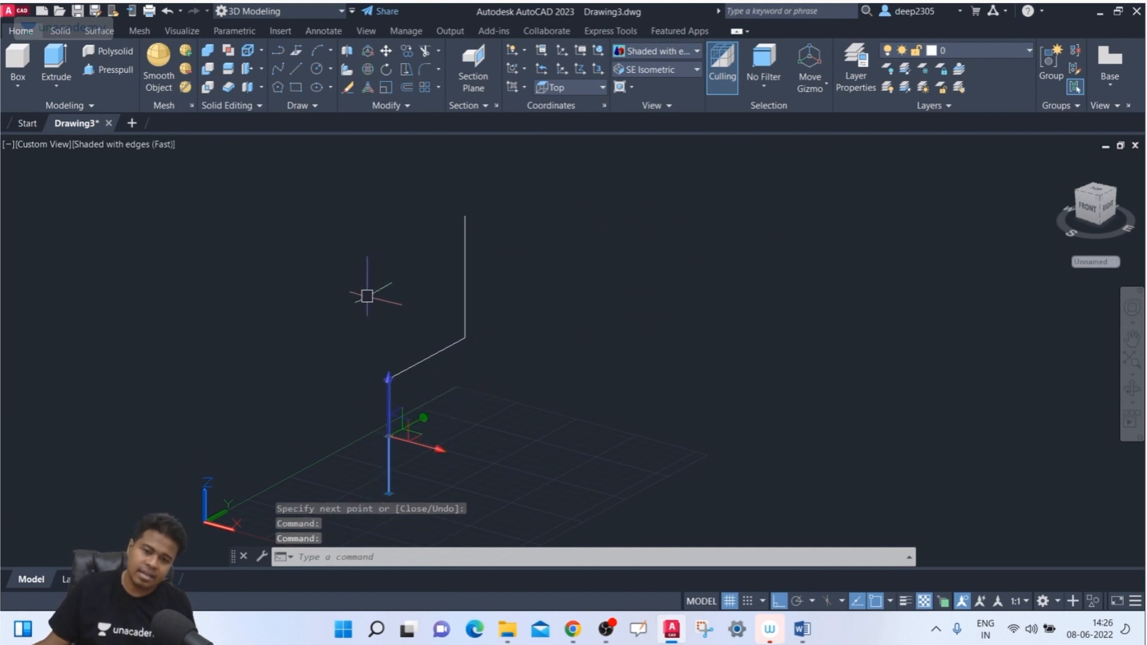
{"action": "key", "text": "Escape"}
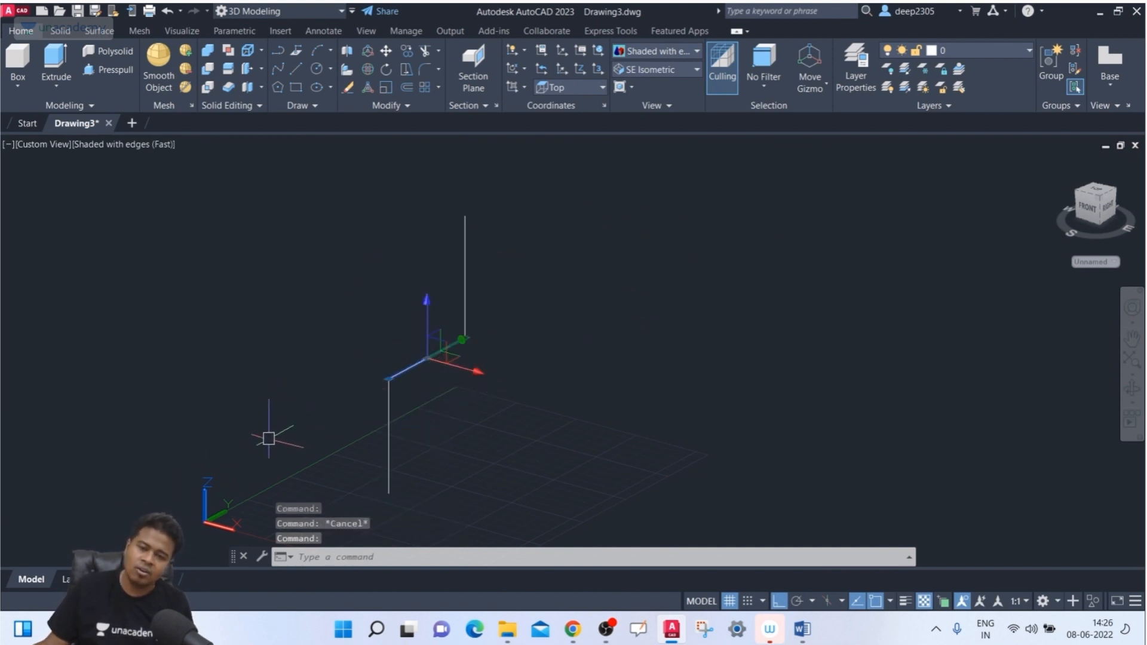
{"action": "key", "text": "Escape"}
{"action": "left_click", "coordinate": [466, 248]}
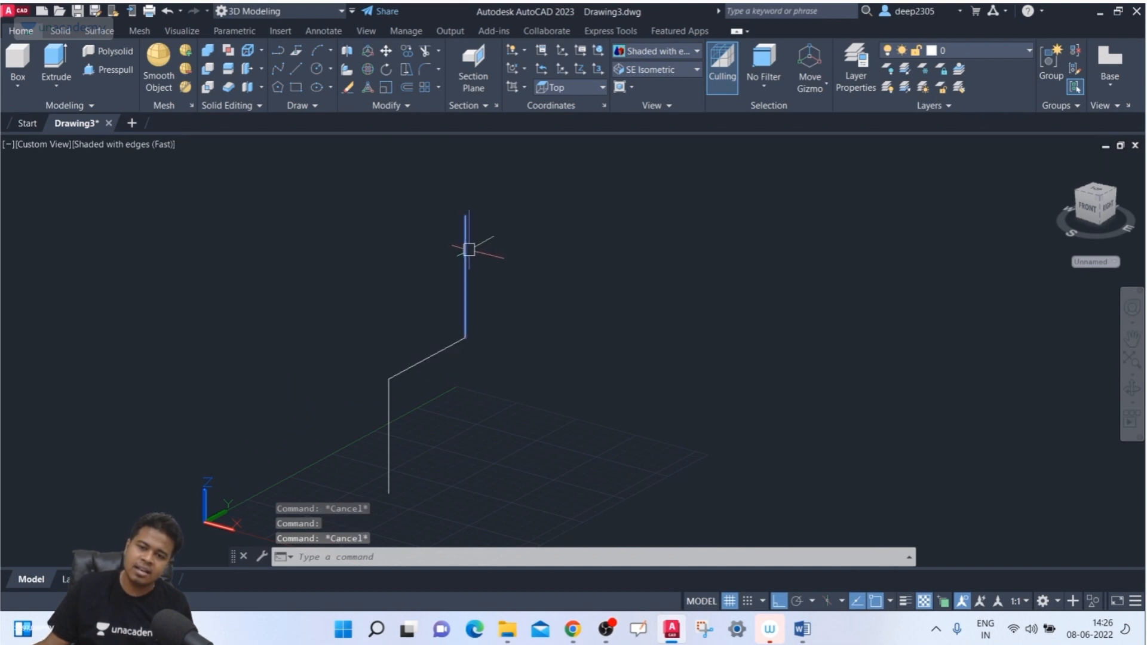
{"action": "key", "text": "Escape"}
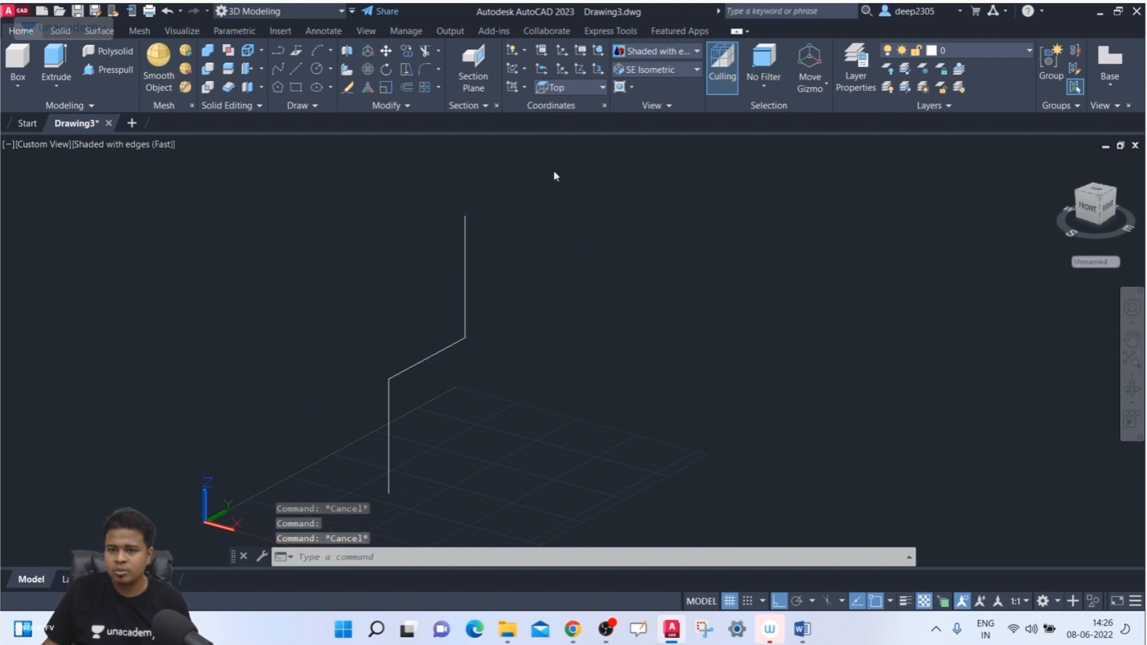
Return to the SE Isometric view with the whole stepped line and grid in sight.
{"action": "scroll", "coordinate": [602, 299], "scroll_direction": "down", "scroll_amount": 3}
{"action": "middle_click_drag", "start_coordinate": [596, 312], "coordinate": [555, 289]}
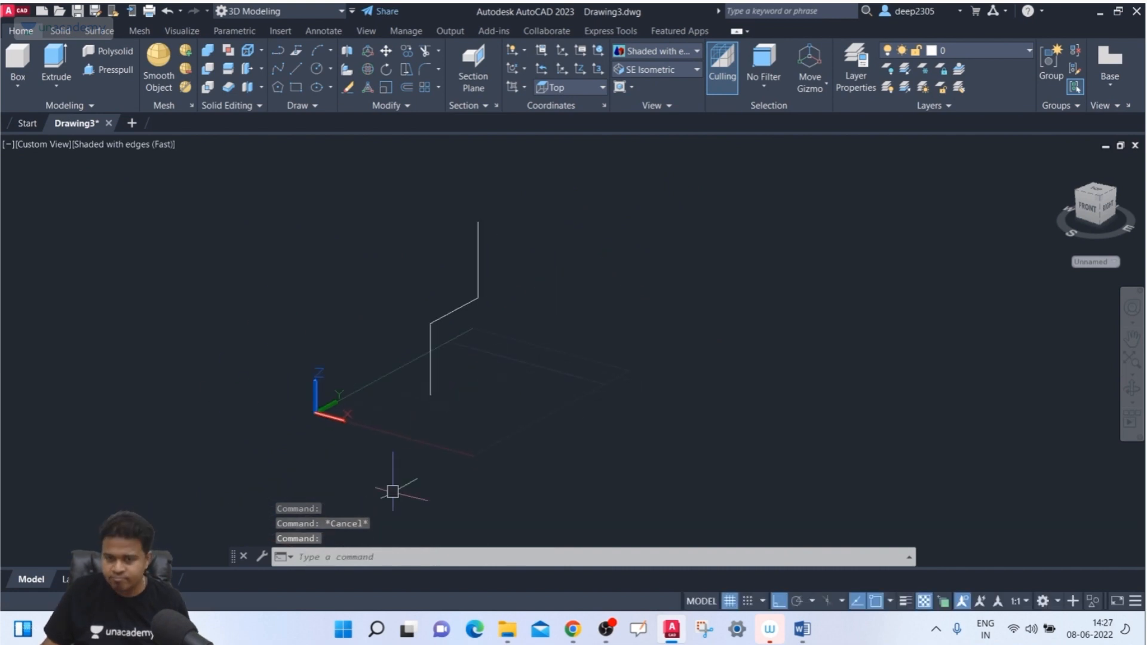
{"action": "left_click", "coordinate": [1099, 202]}
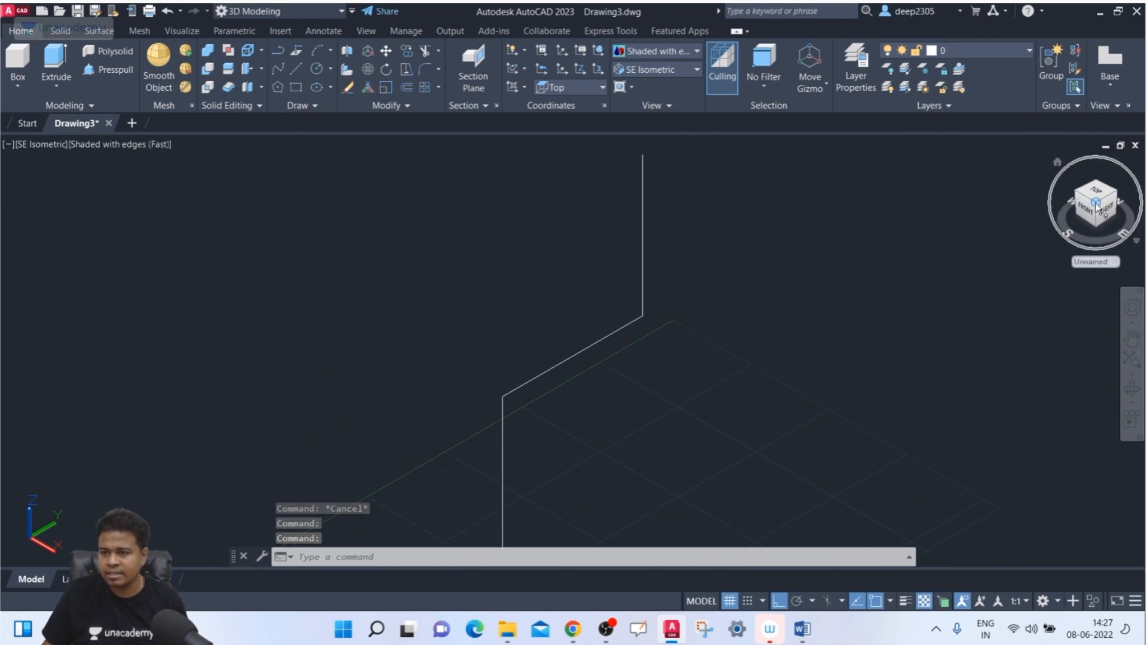
{"action": "scroll", "coordinate": [799, 295], "scroll_direction": "down", "scroll_amount": 4}
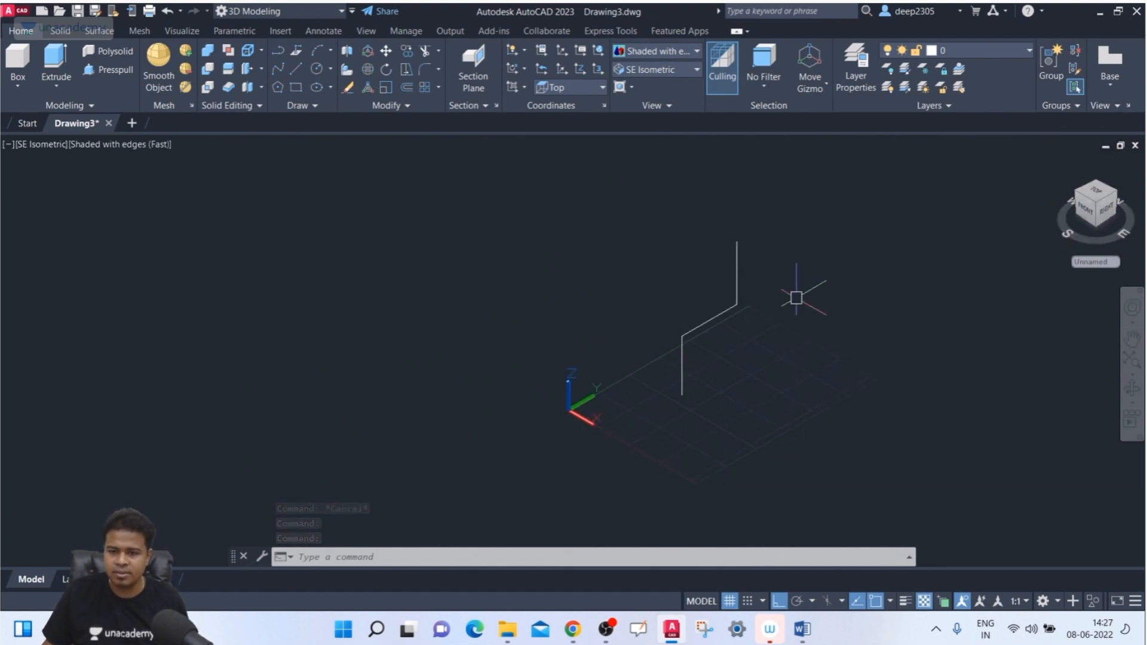
{"action": "middle_click_drag", "start_coordinate": [798, 295], "coordinate": [619, 293]}
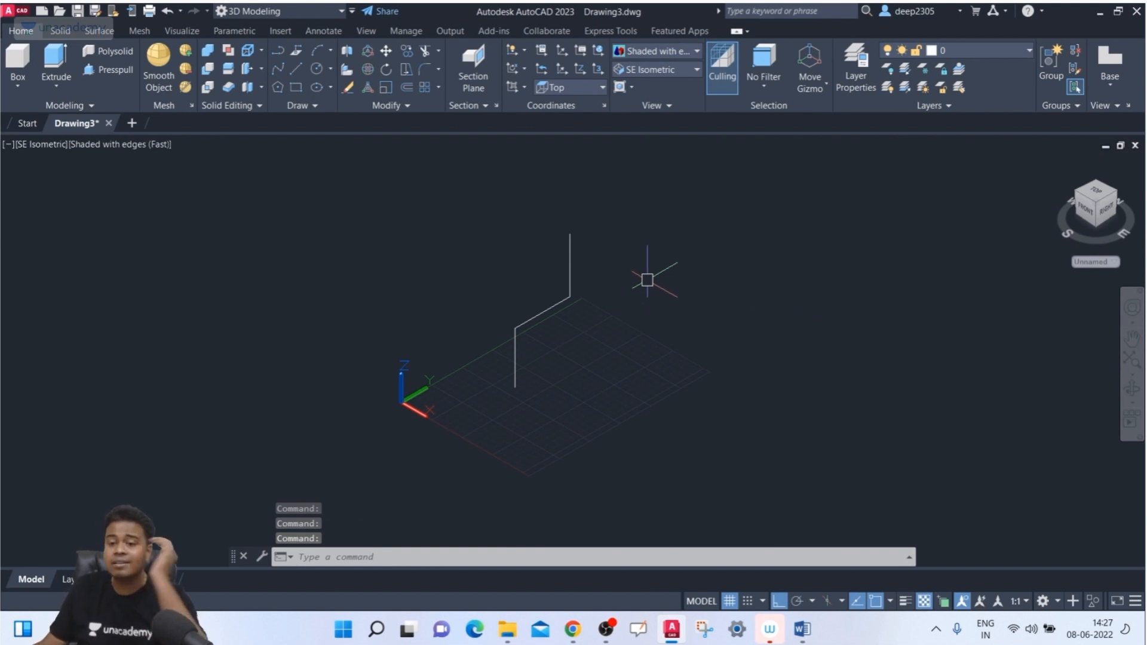
{"action": "middle_click_drag", "start_coordinate": [638, 299], "coordinate": [582, 332]}
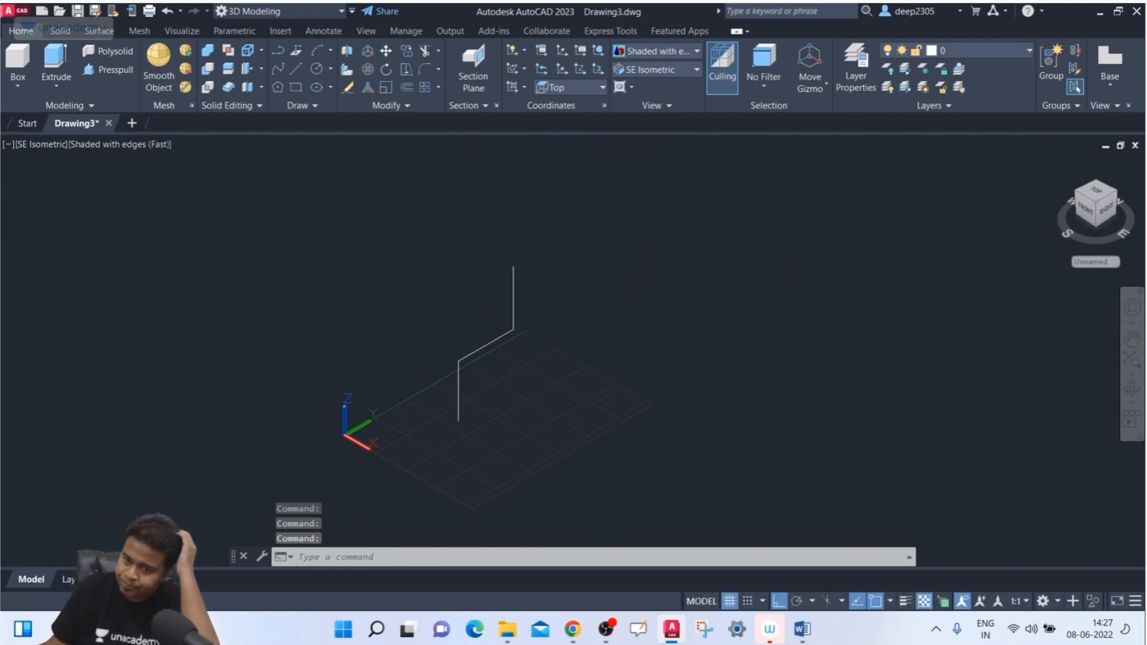
Create a box with length 50 and width 100, taking its height from the upper vertical line's two endpoints with the 2Point option.
{"action": "left_click", "coordinate": [15, 56]}
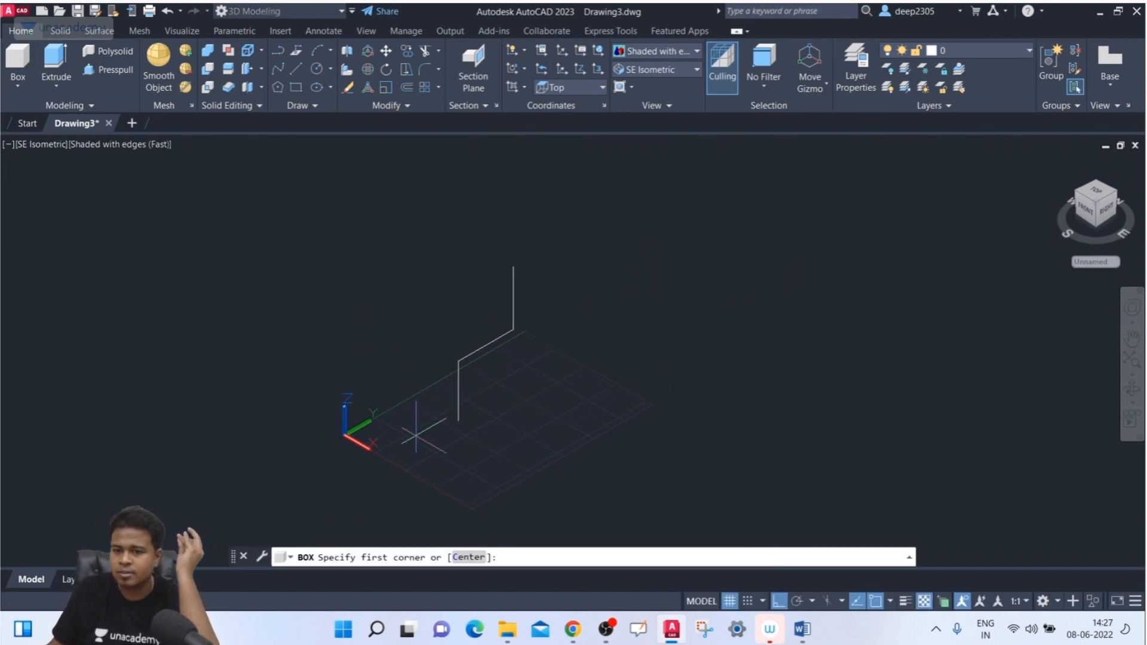
{"action": "left_click", "coordinate": [573, 403]}
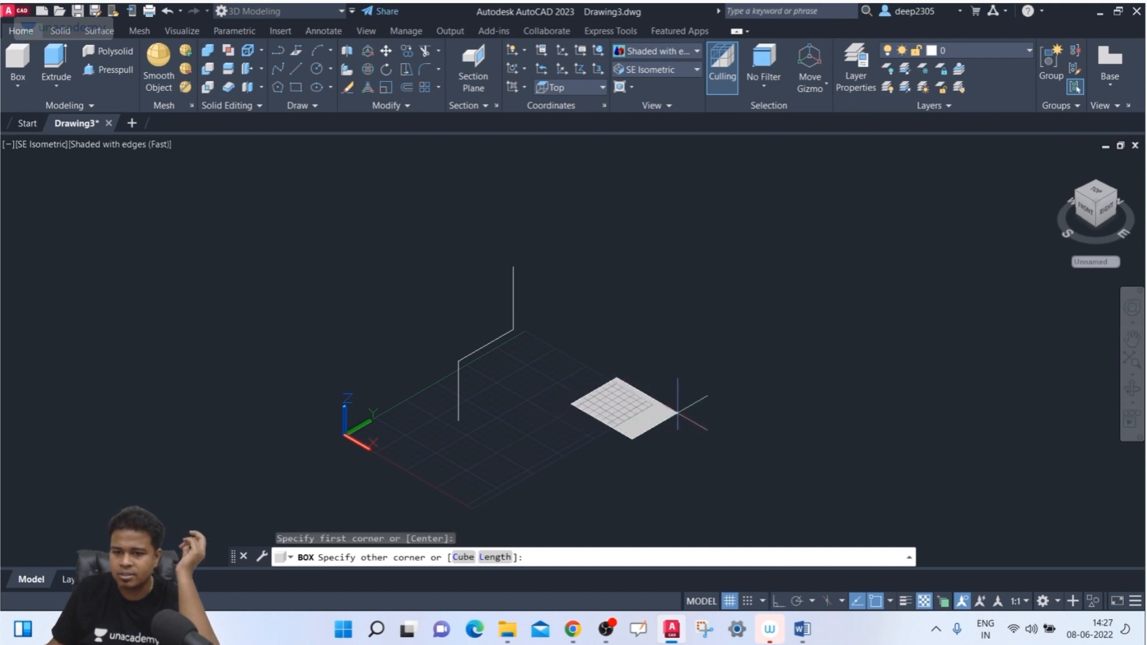
{"action": "left_click", "coordinate": [495, 557]}
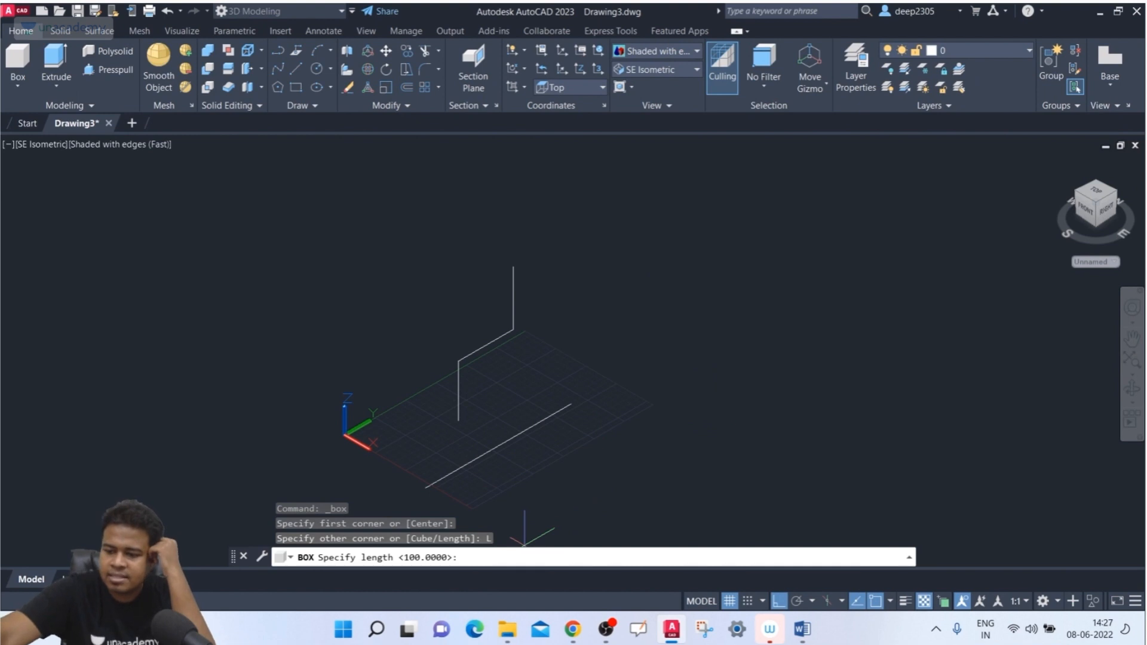
{"action": "type", "text": "50"}
{"action": "key", "text": "Return"}
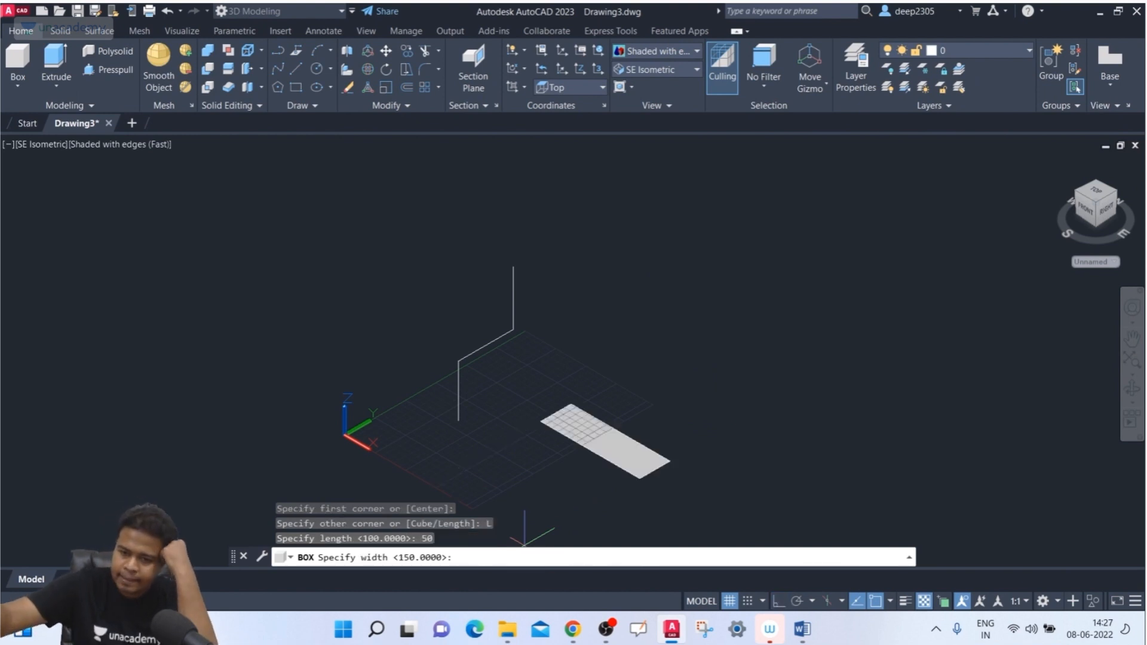
{"action": "key", "text": "Return"}
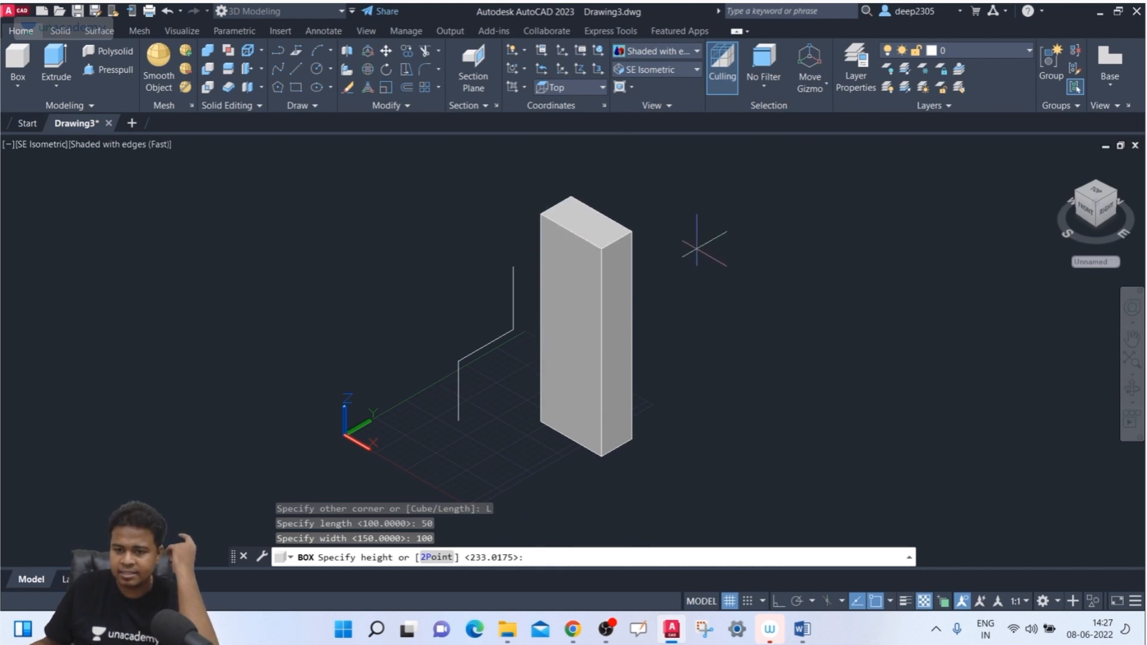
{"action": "left_click", "coordinate": [439, 558]}
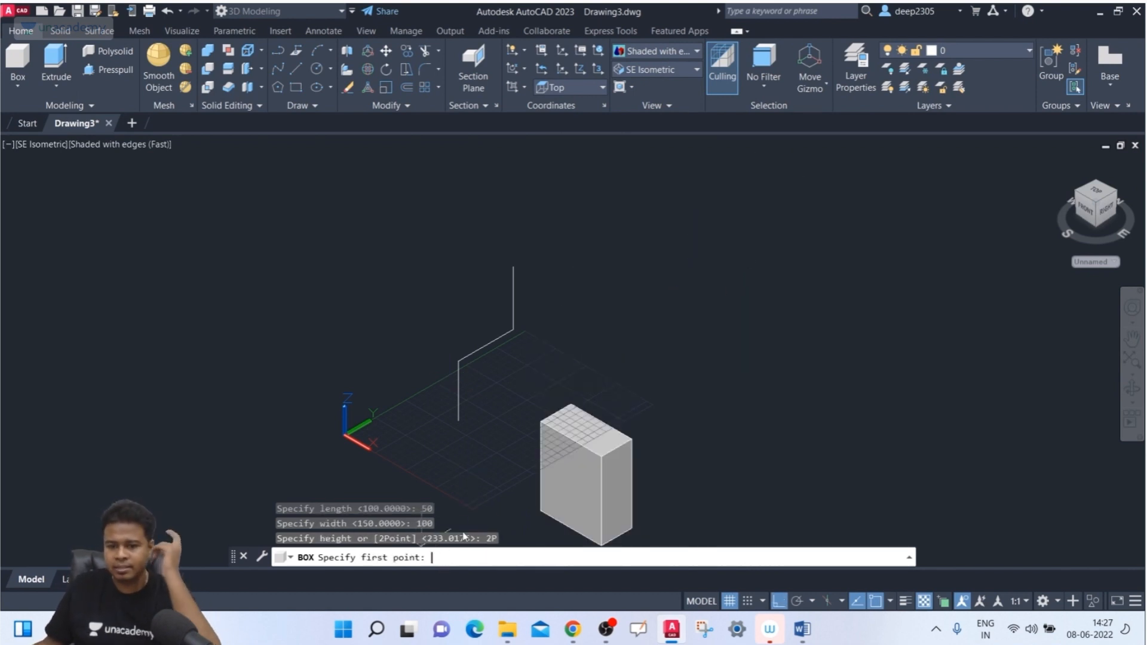
{"action": "left_click", "coordinate": [513, 329]}
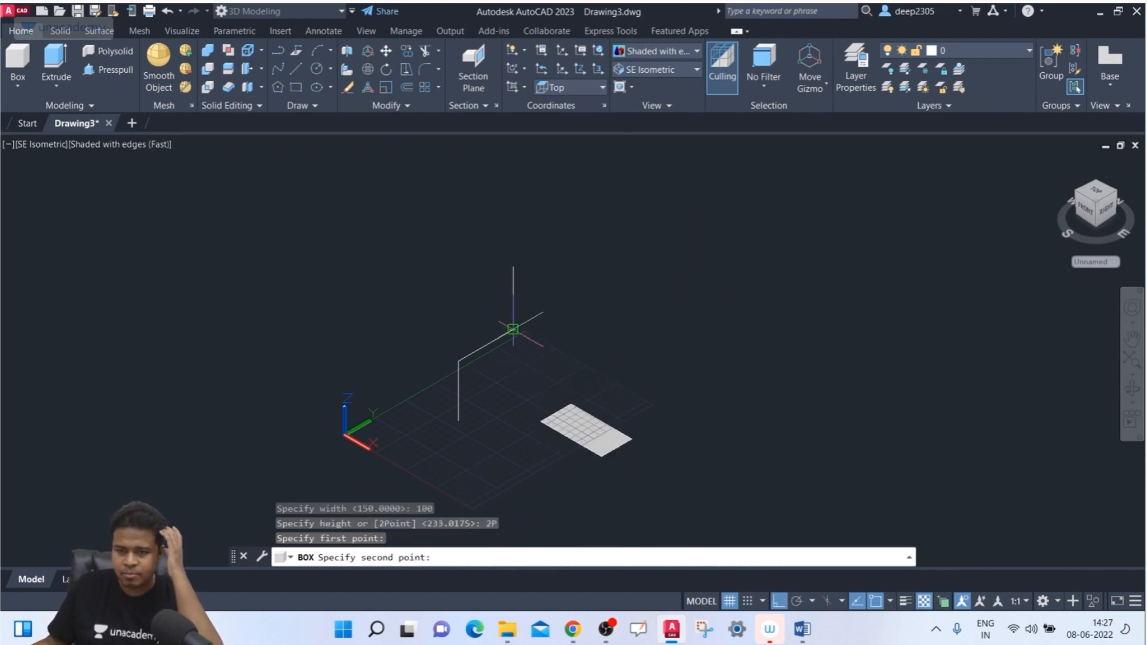
{"action": "left_click", "coordinate": [512, 266]}
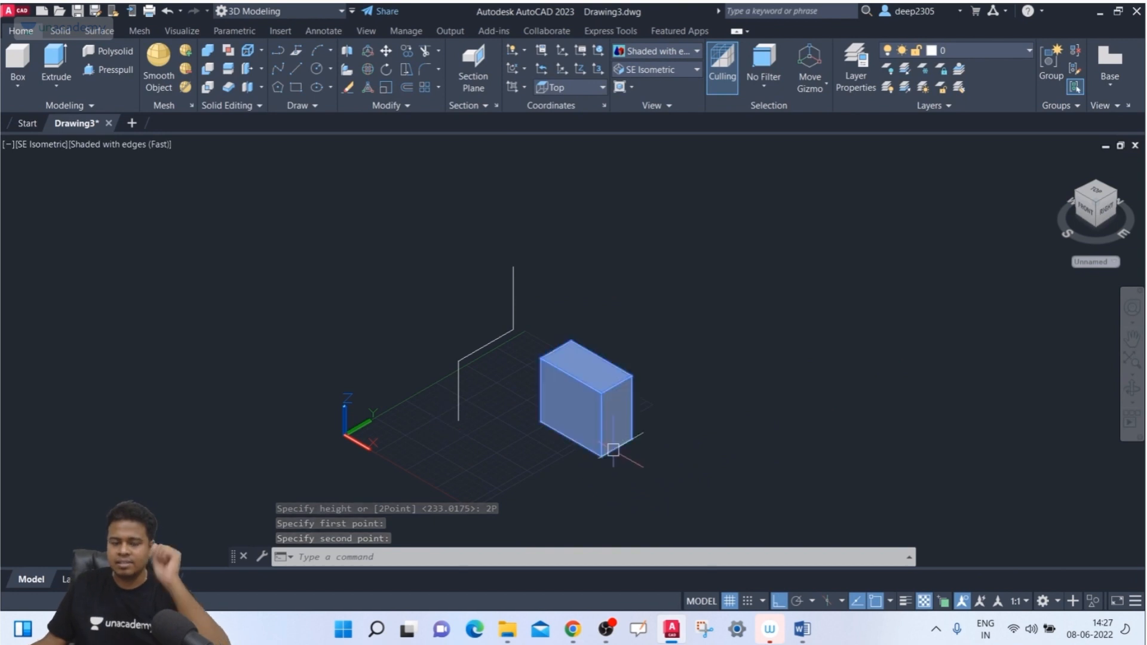
Orbit to compare the box's height with the upper vertical line, select and deselect that line, and restore the SE Isometric view.
{"action": "middle_click_drag", "start_coordinate": [617, 463], "coordinate": [633, 418], "text": "shift"}
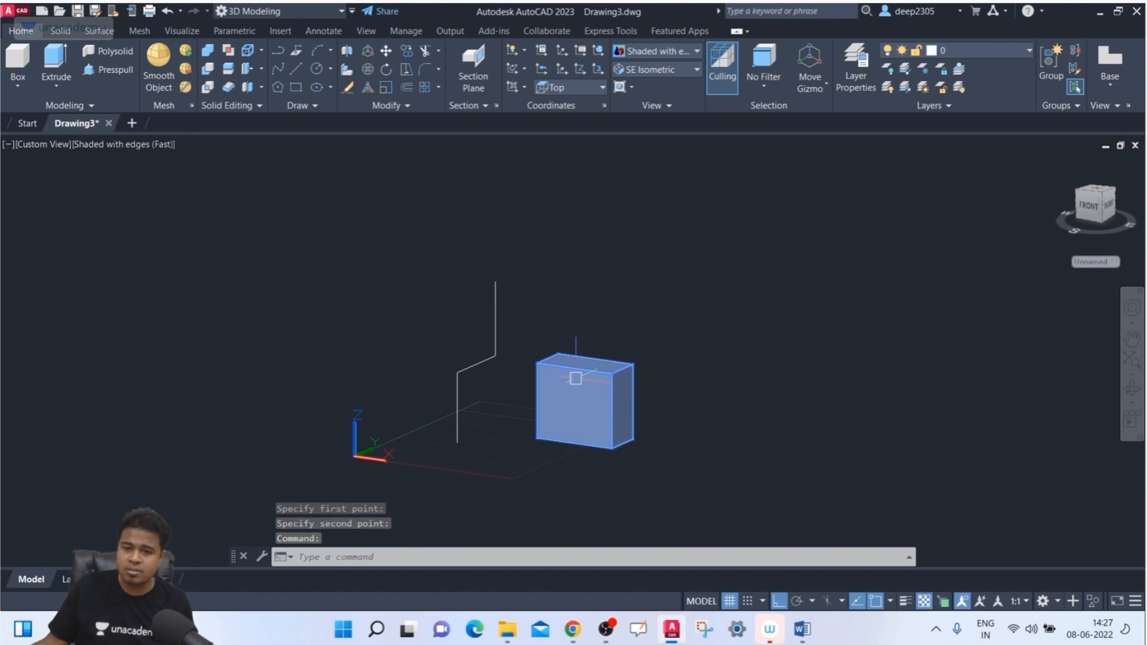
{"action": "left_click", "coordinate": [524, 292]}
{"action": "left_click", "coordinate": [482, 344]}
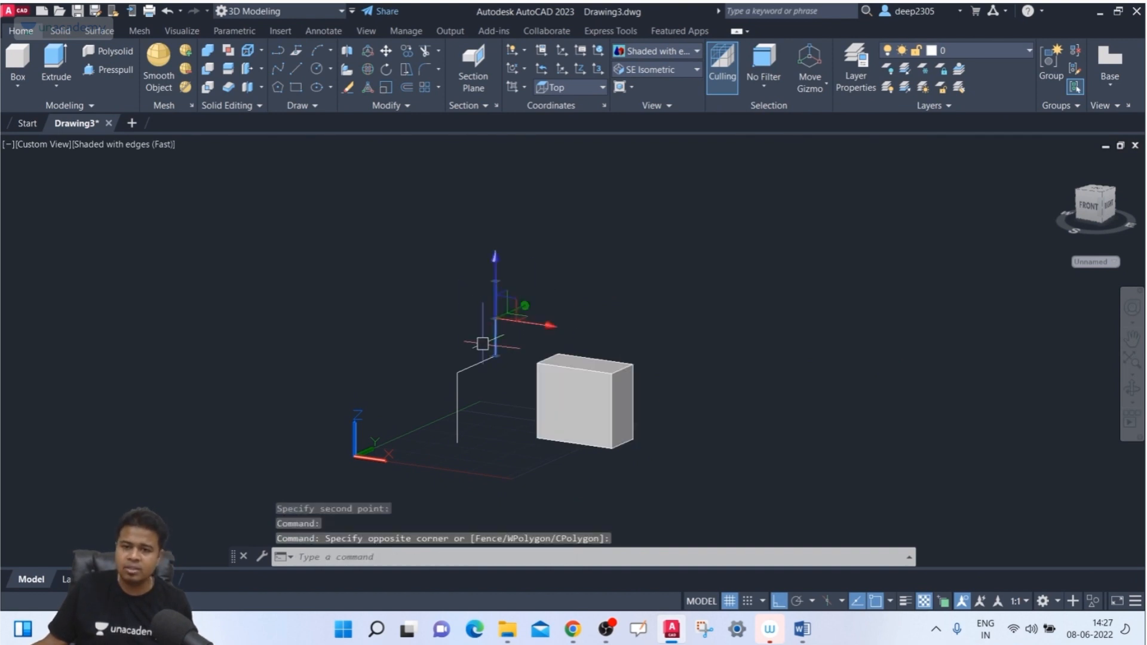
{"action": "key", "text": "Escape"}
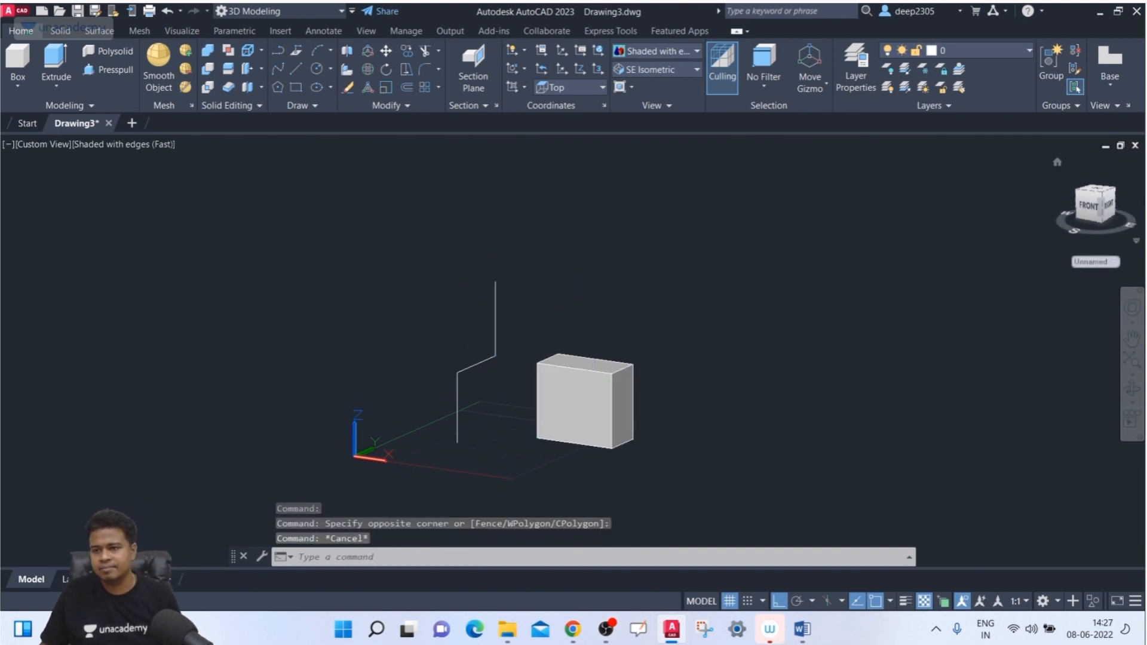
{"action": "left_click", "coordinate": [663, 70]}
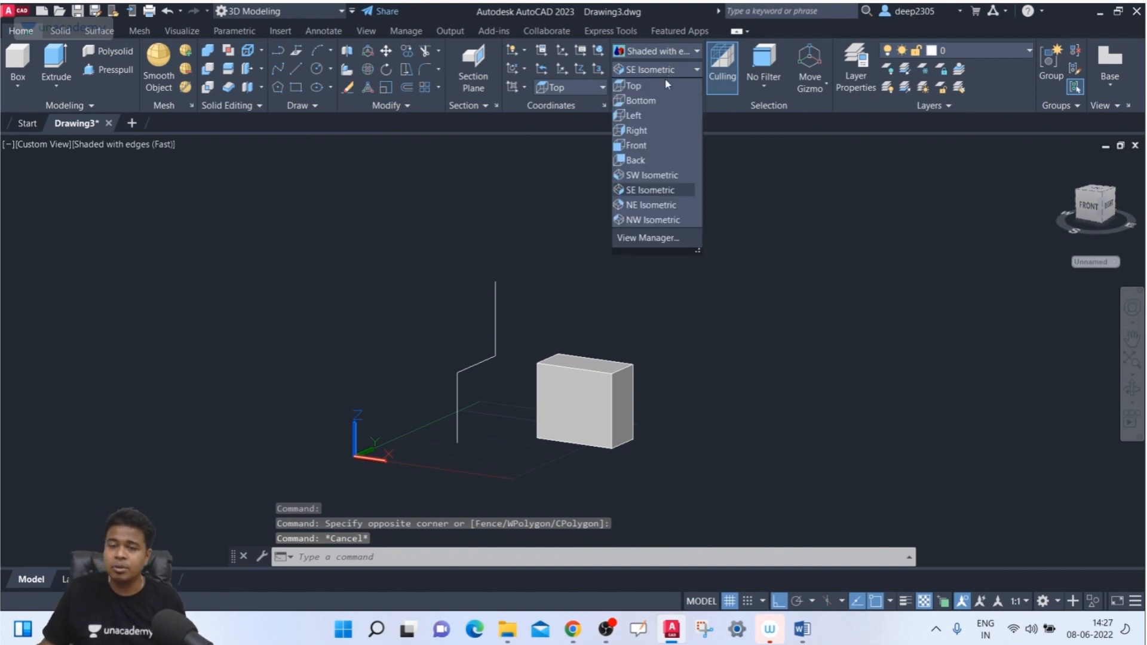
{"action": "left_click", "coordinate": [650, 190]}
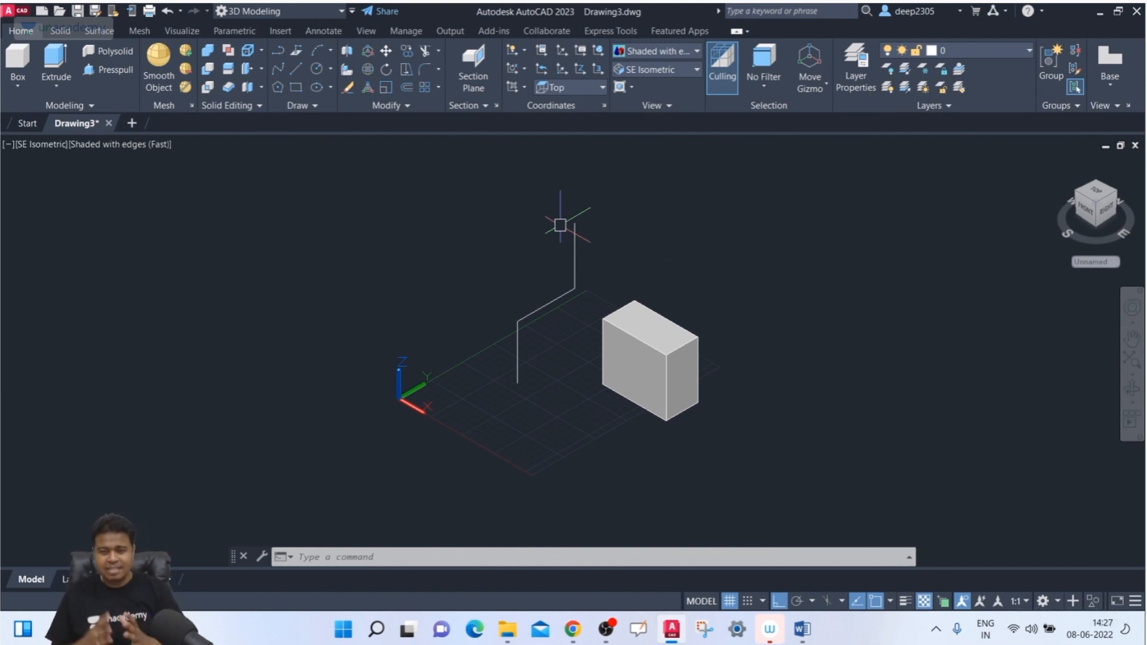
Erase the three connected line segments and the box, selecting each group with a crossing window.
{"action": "left_click", "coordinate": [588, 250]}
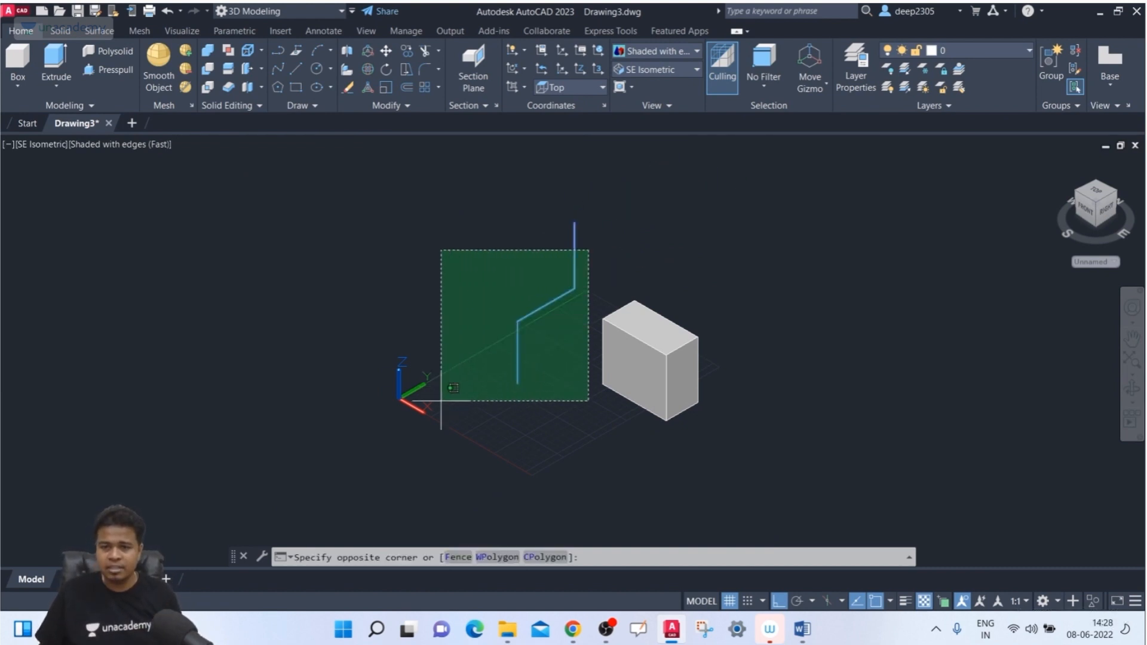
{"action": "left_click", "coordinate": [421, 421]}
{"action": "key", "text": "Delete"}
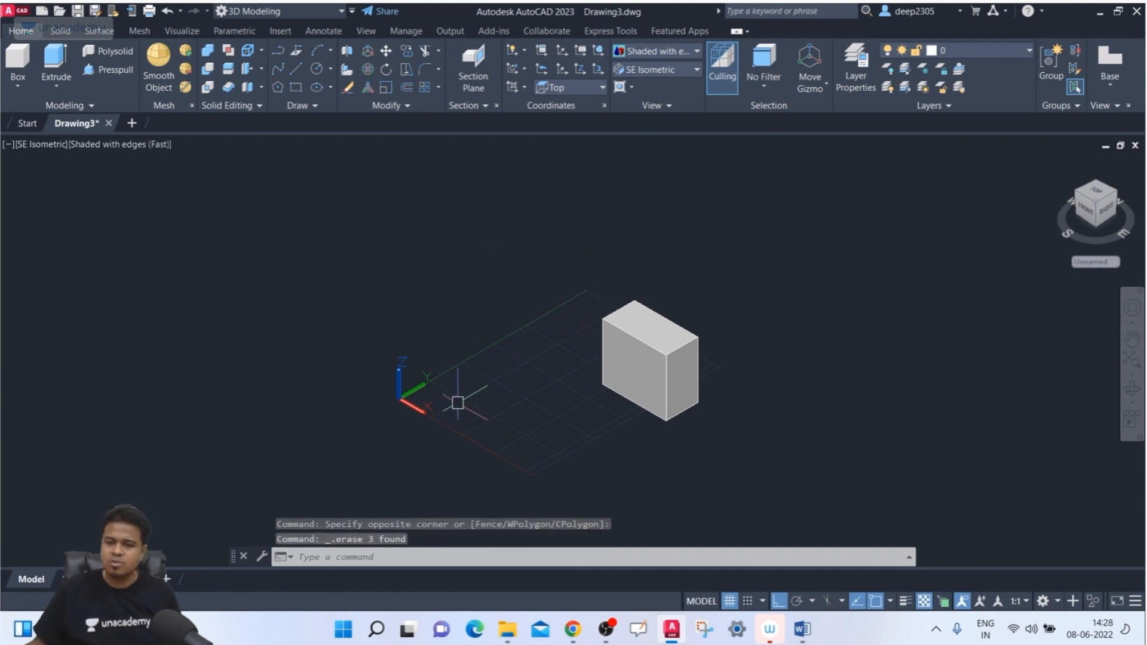
{"action": "left_click", "coordinate": [736, 353]}
{"action": "left_click", "coordinate": [620, 427]}
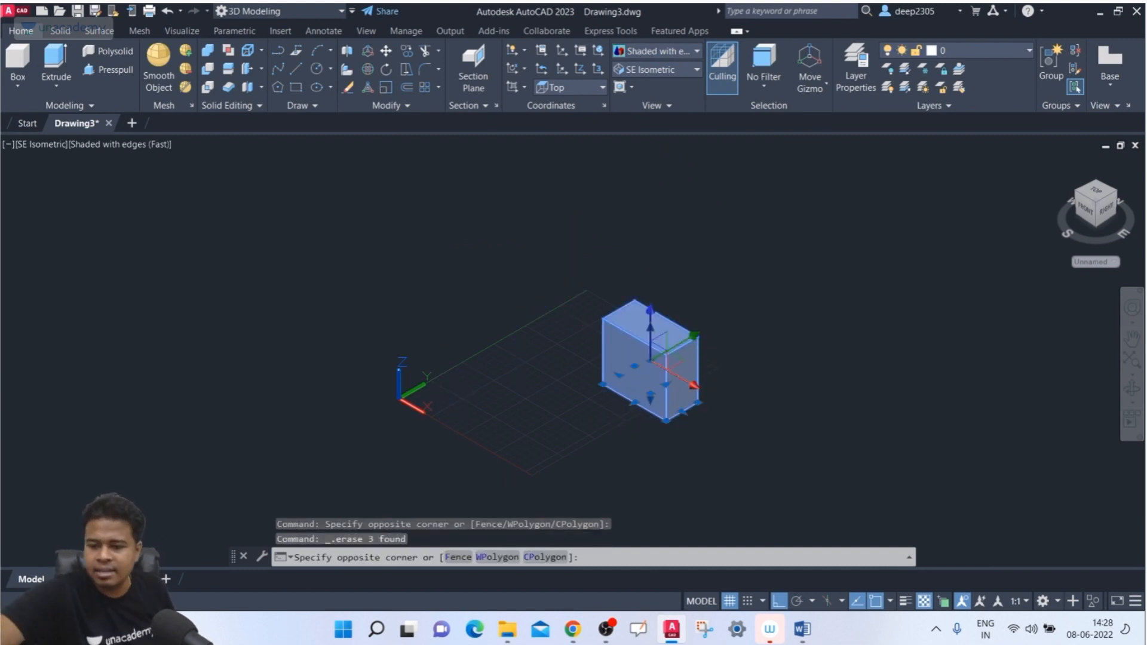
{"action": "key", "text": "Delete"}
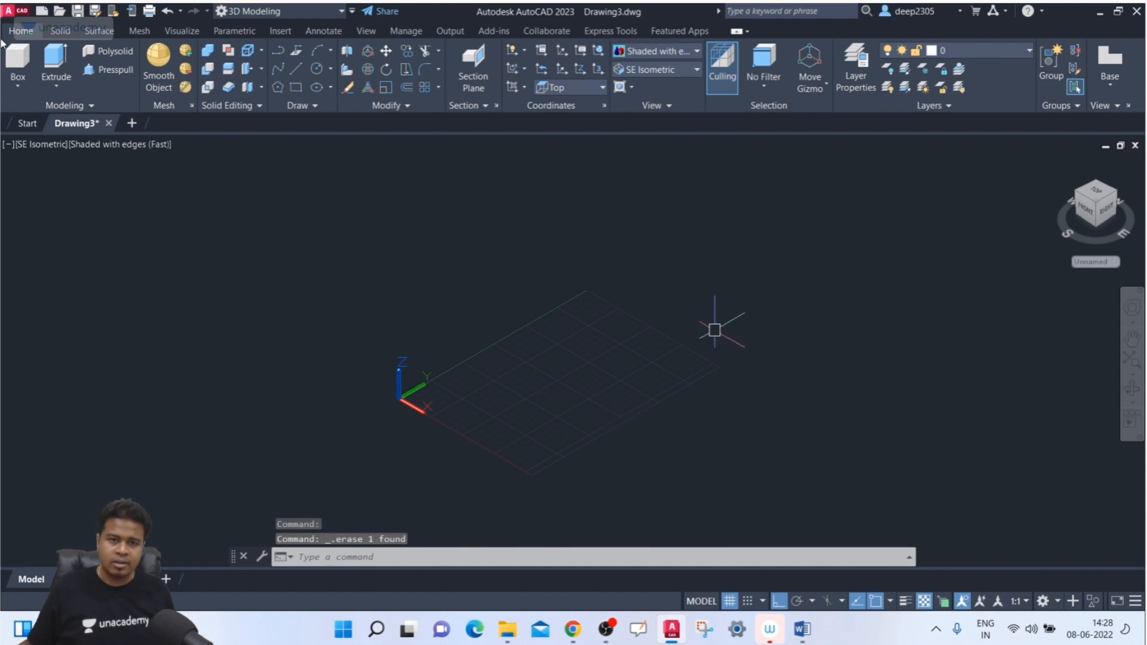
Create a cylinder centred on the grid area with a base radius of 100 and a height of 120.
{"action": "left_click", "coordinate": [17, 86]}
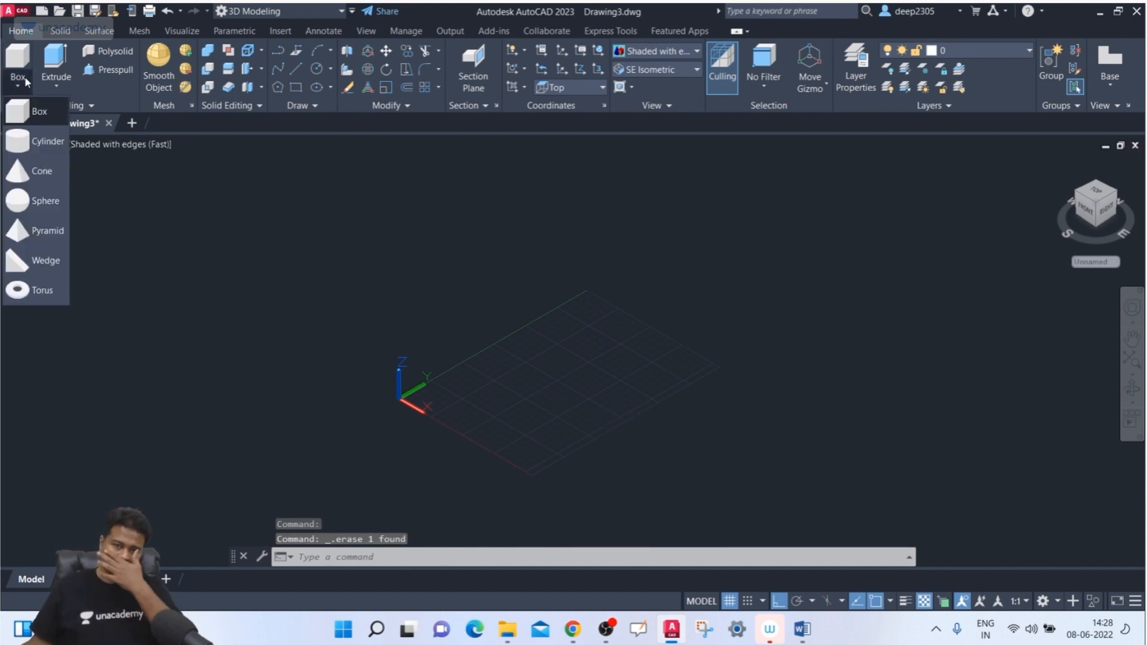
{"action": "left_click", "coordinate": [49, 141]}
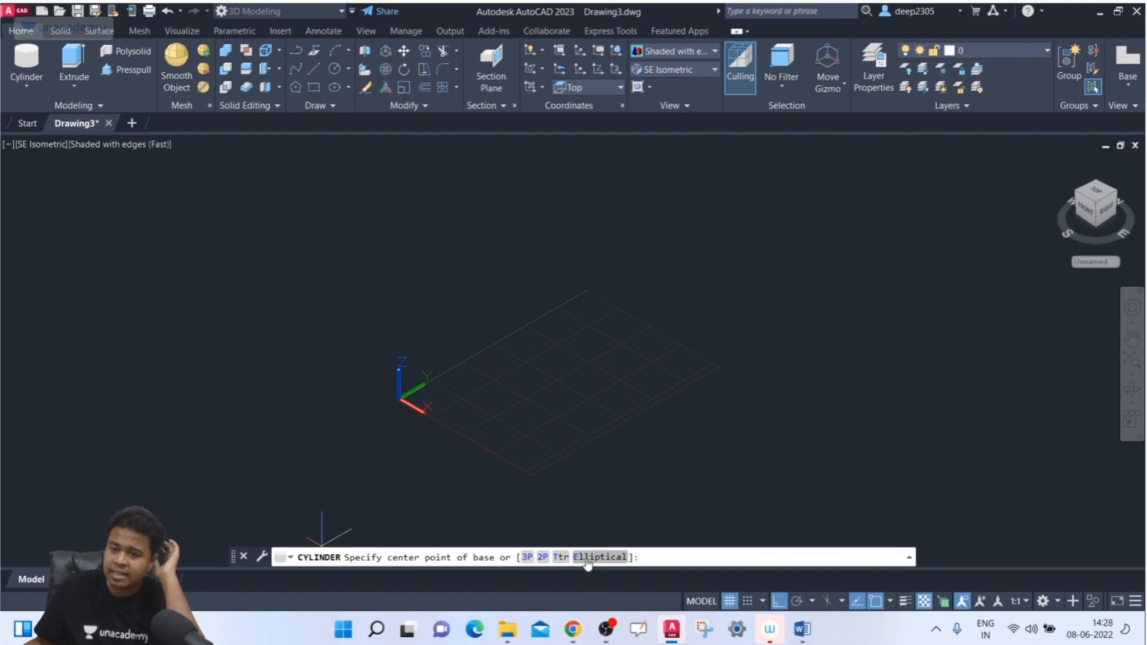
{"action": "left_click", "coordinate": [564, 394]}
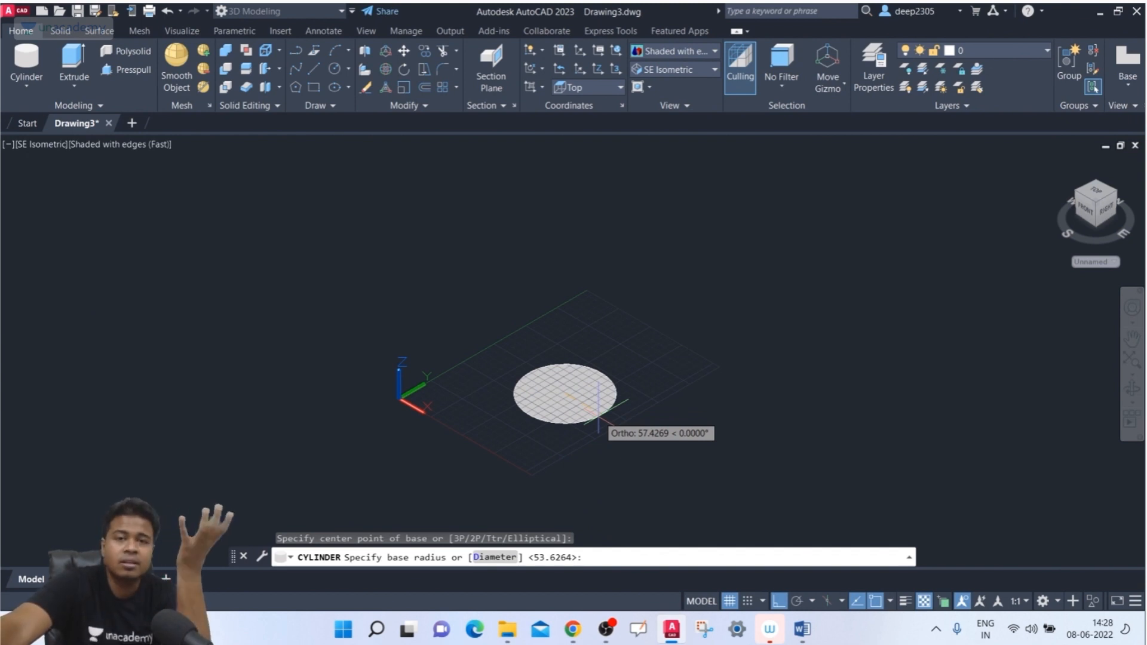
{"action": "type", "text": "10"}
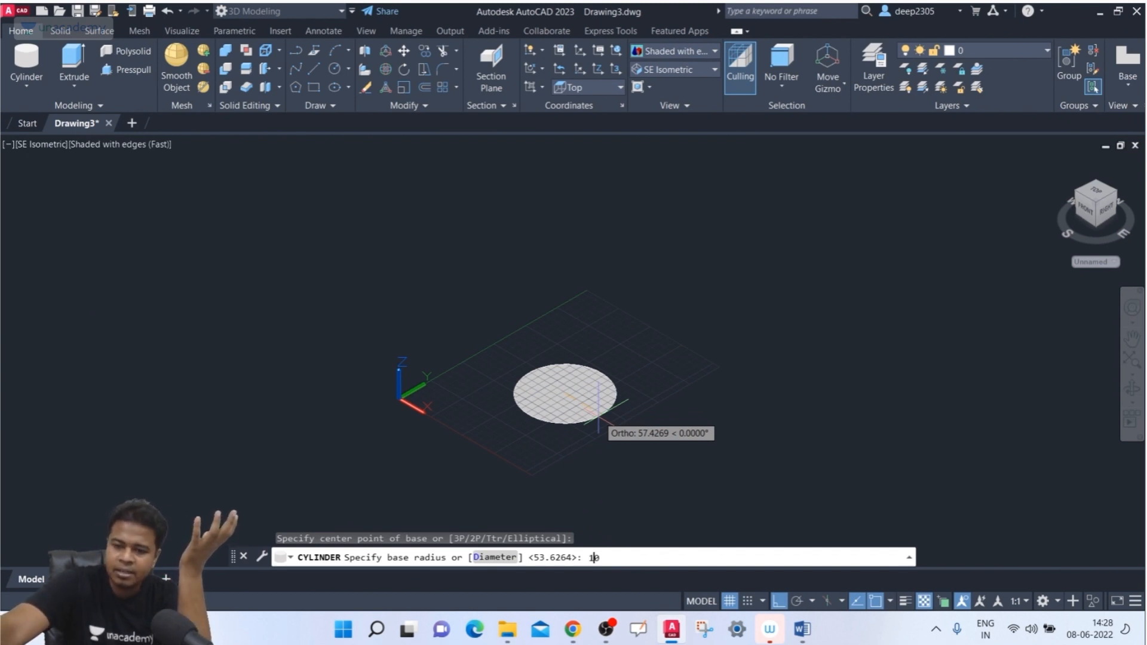
{"action": "type", "text": "0"}
{"action": "key", "text": "Return"}
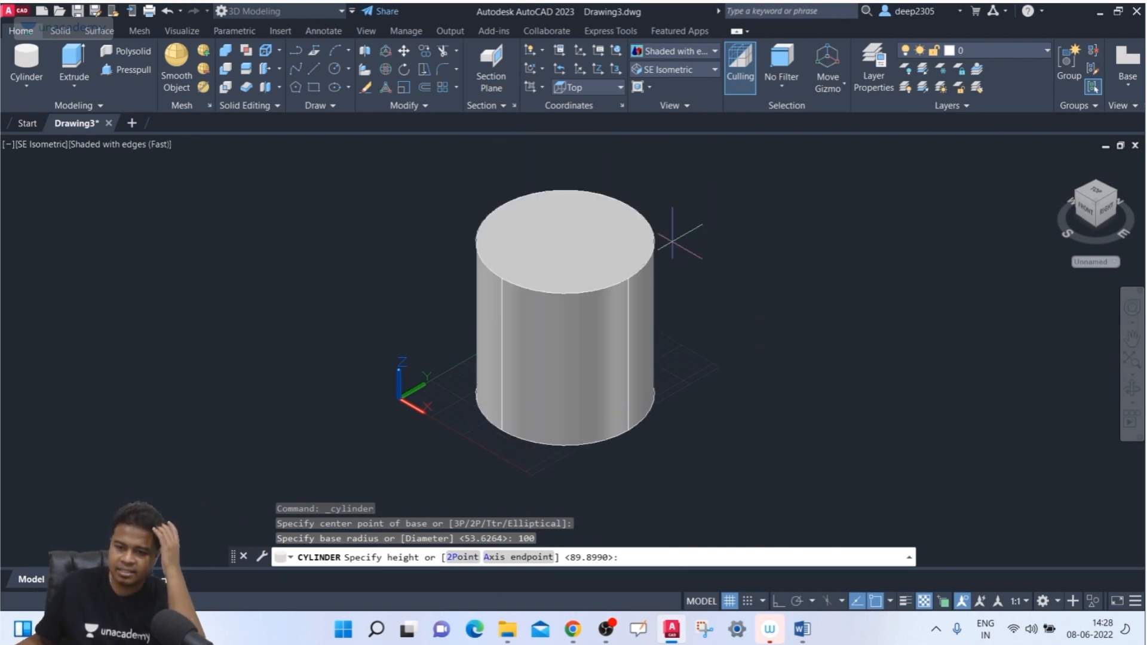
{"action": "middle_click_drag", "start_coordinate": [723, 197], "coordinate": [693, 242]}
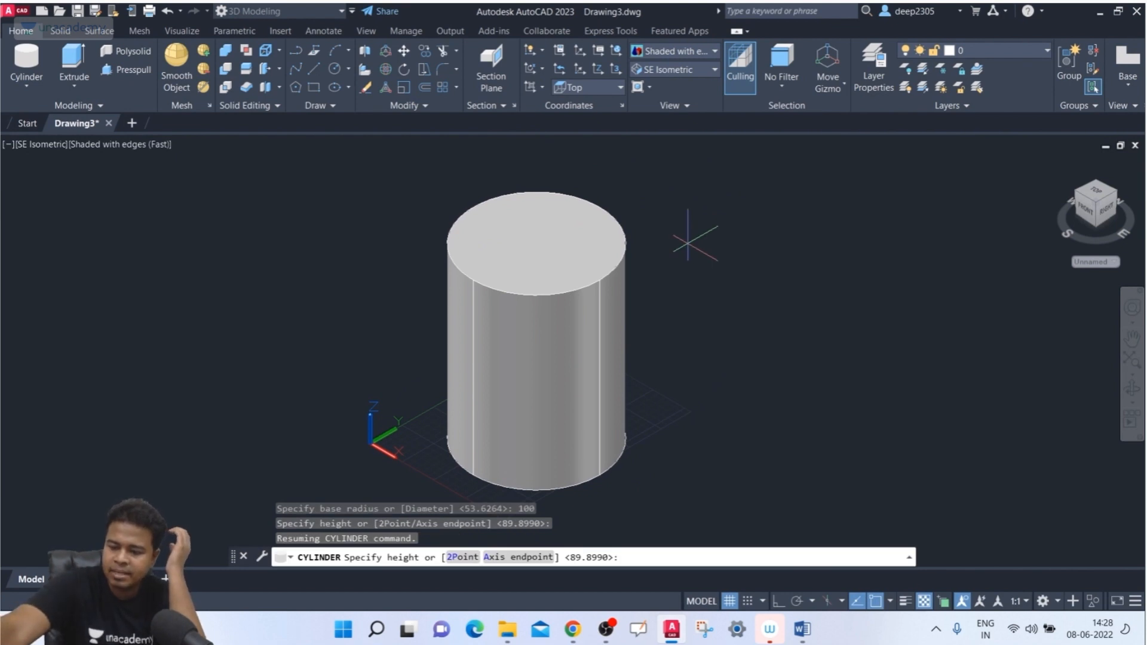
{"action": "key", "text": "Return"}
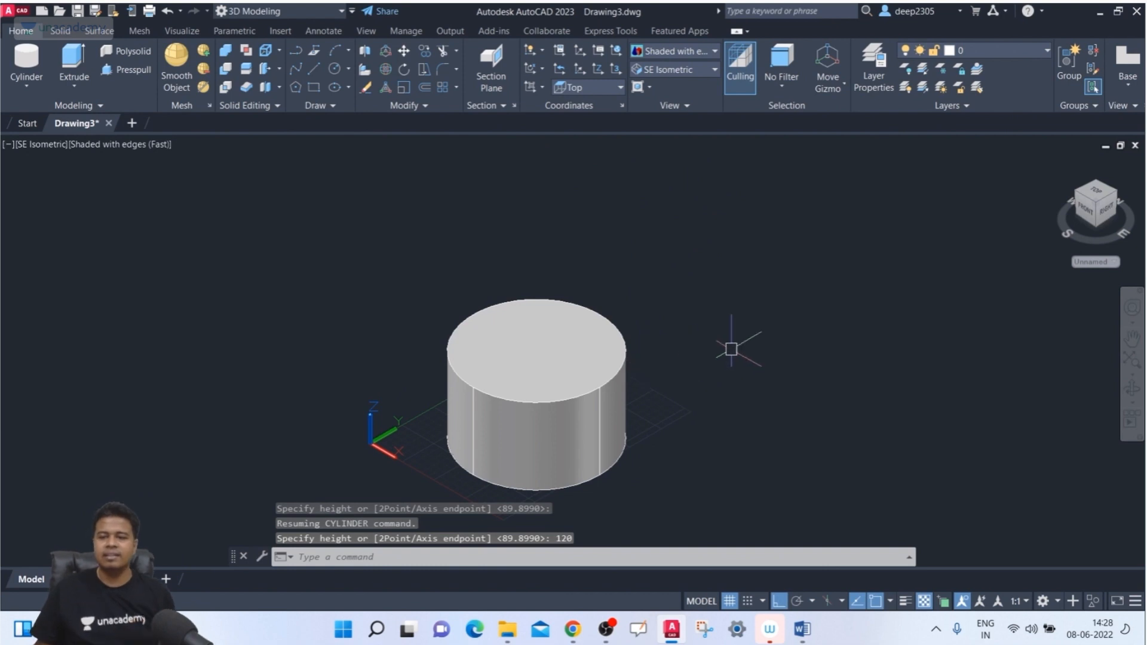
Inspect the cylinder from another angle, restore the SE Isometric view, and erase the cylinder with a crossing window.
{"action": "middle_click_drag", "start_coordinate": [791, 280], "coordinate": [810, 358], "text": "shift"}
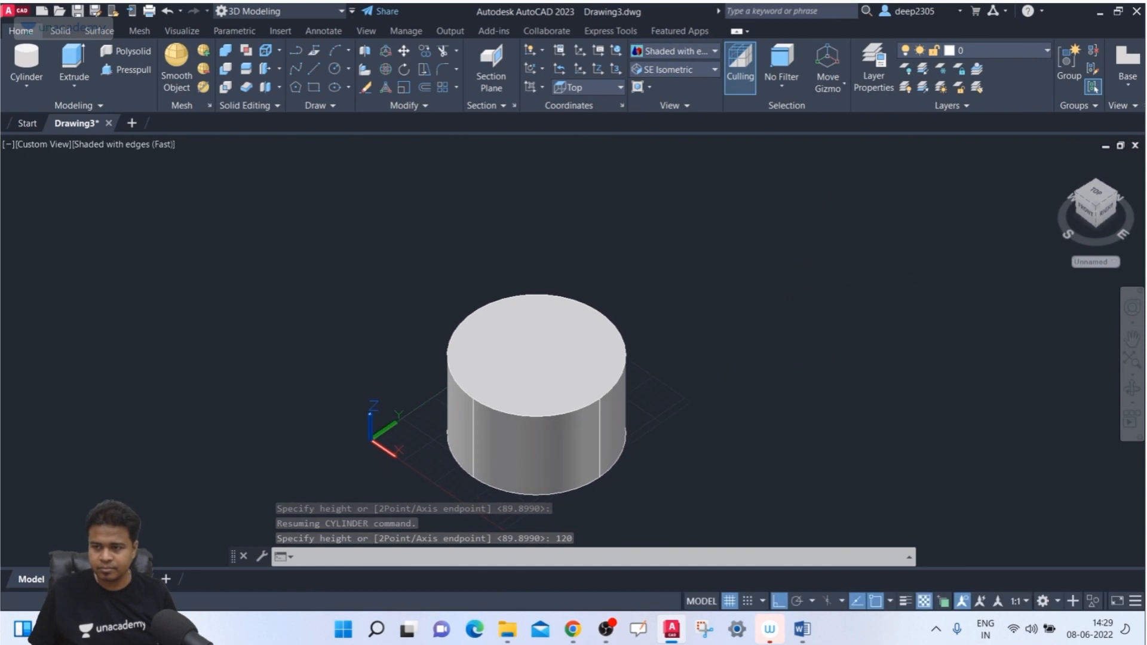
{"action": "left_click", "coordinate": [1098, 214]}
{"action": "left_click", "coordinate": [872, 253]}
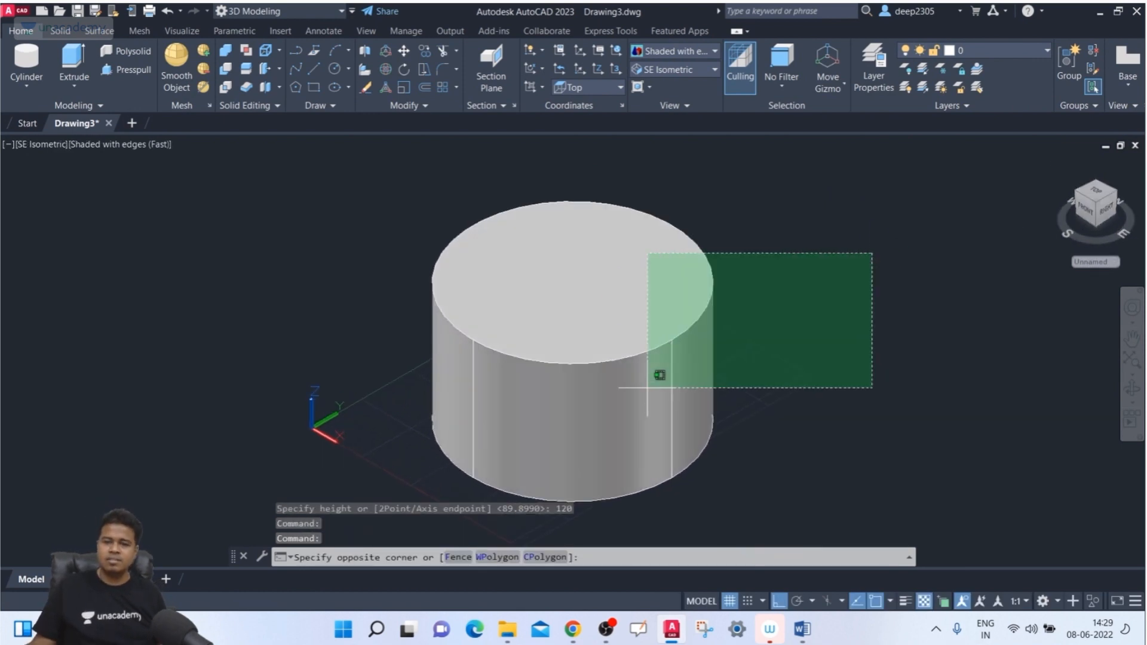
{"action": "left_click", "coordinate": [647, 388]}
{"action": "key", "text": "Delete"}
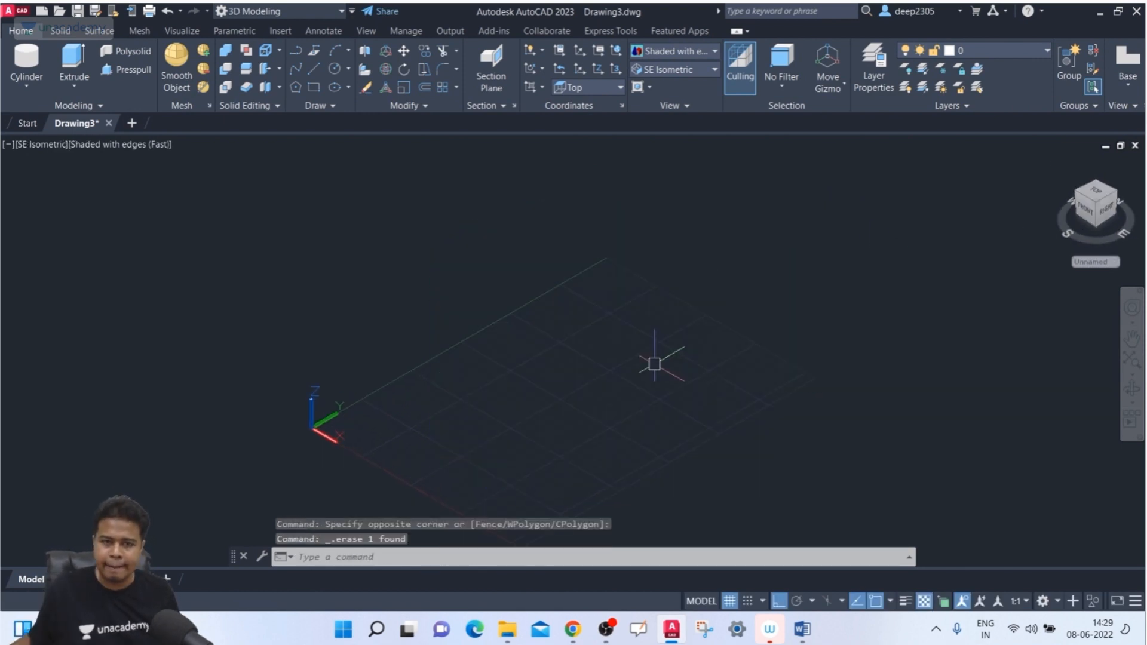
Try to define a cylinder base with the 3P option, placing its second point vertically along Z while Ortho is on.
{"action": "left_click", "coordinate": [38, 60]}
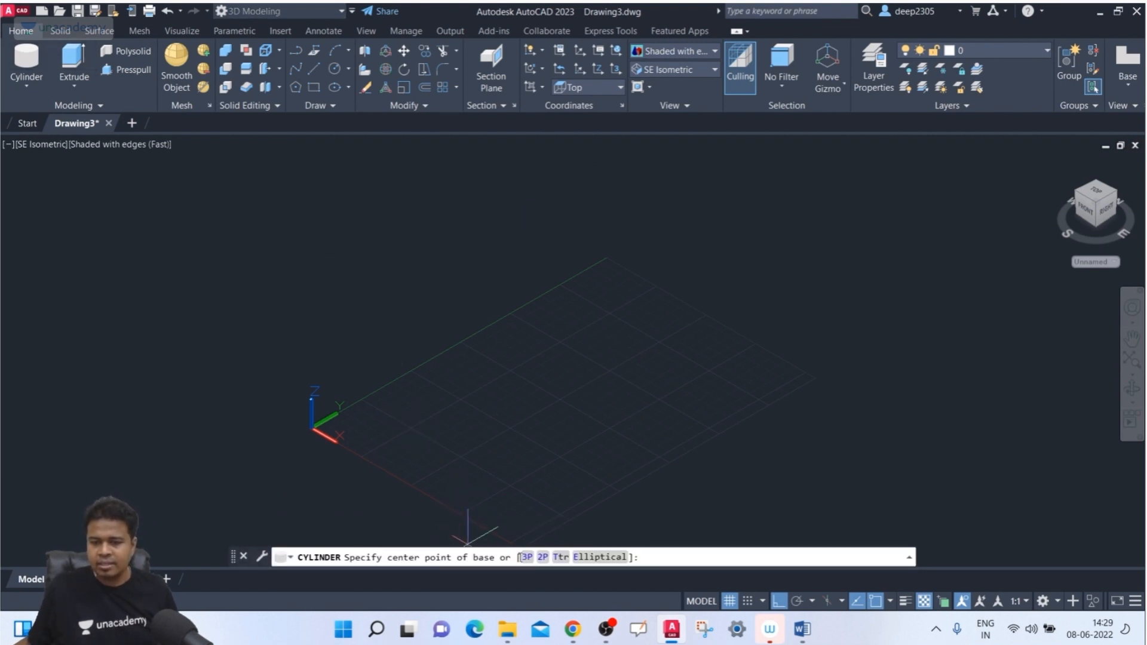
{"action": "left_click", "coordinate": [527, 557]}
{"action": "left_click", "coordinate": [496, 459]}
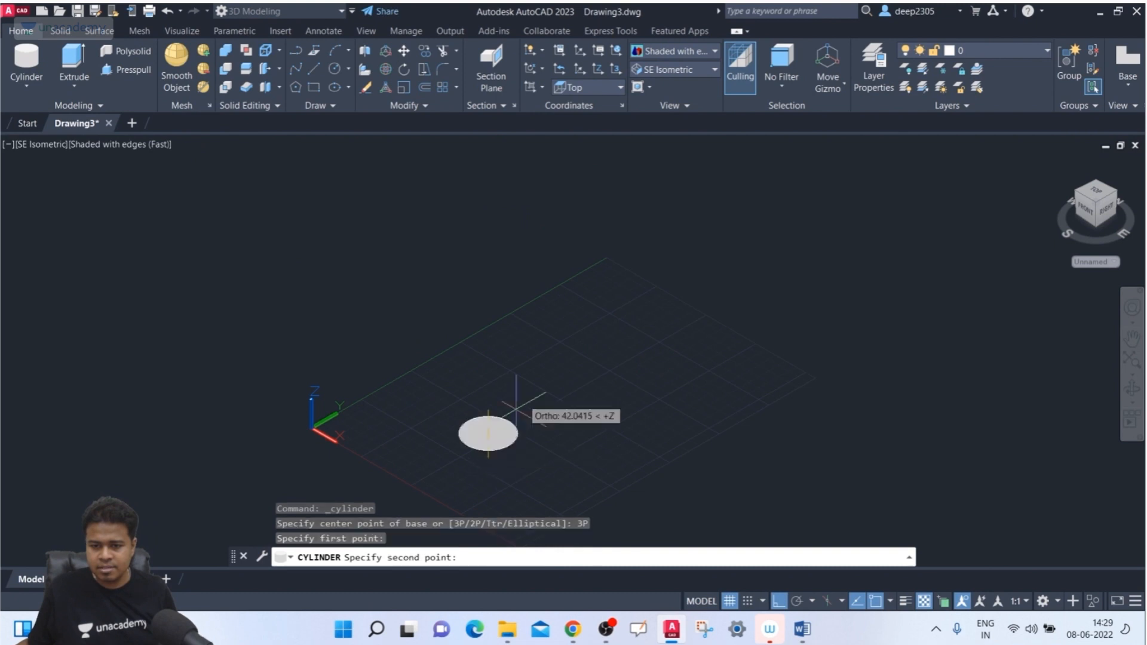
{"action": "left_click", "coordinate": [545, 360]}
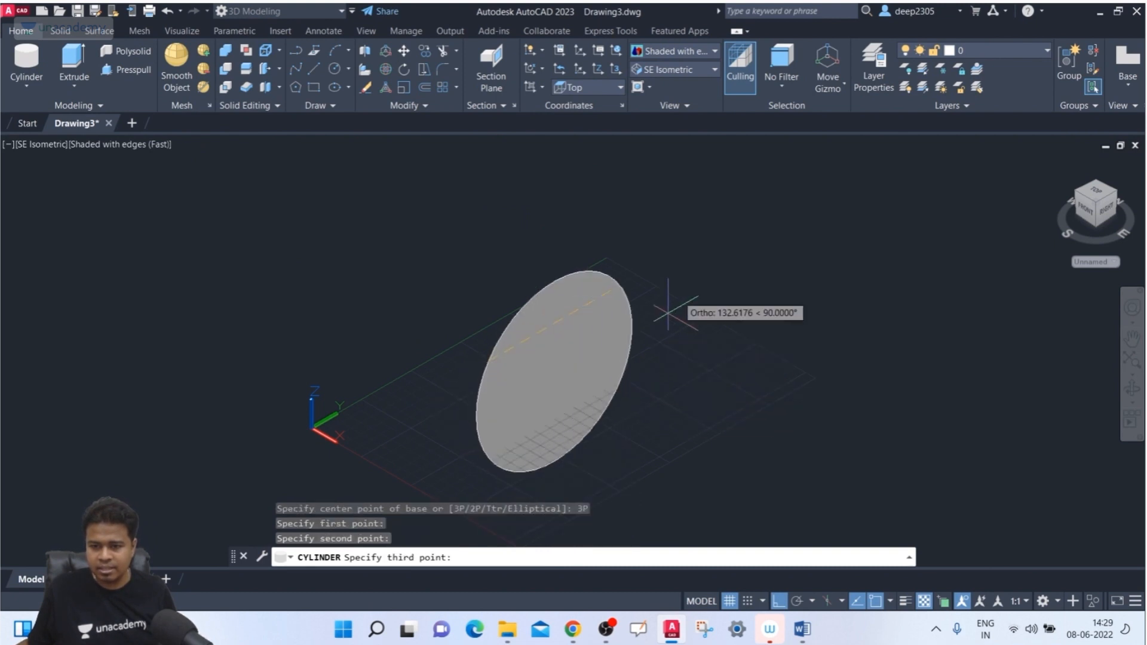
{"action": "key", "text": "Escape"}
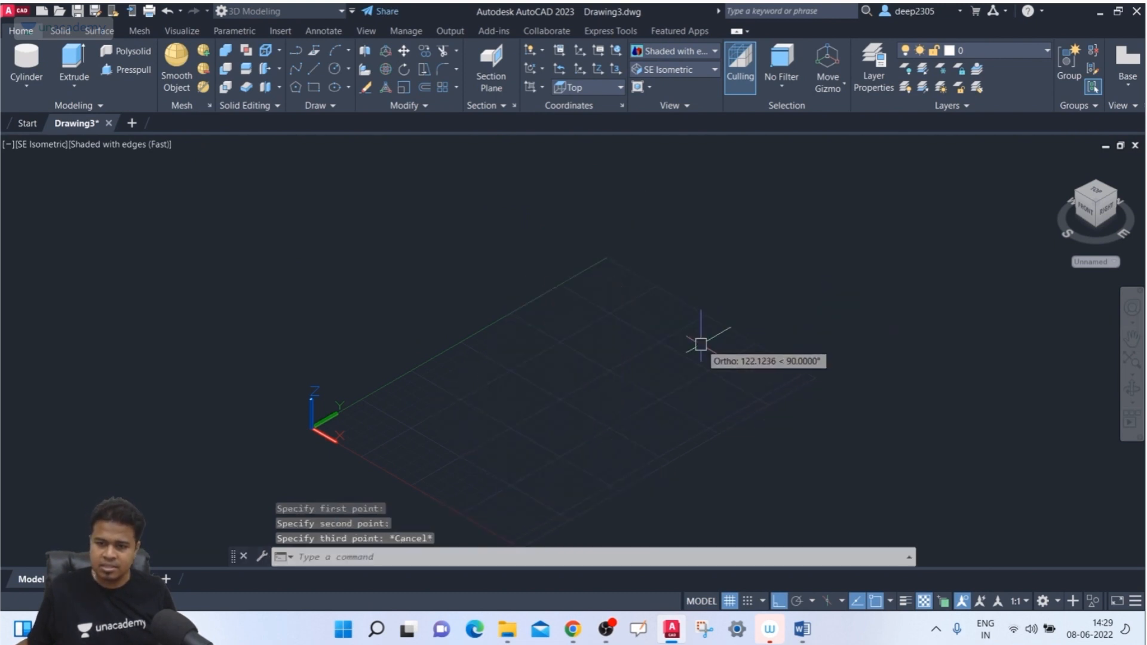
{"action": "left_click", "coordinate": [46, 51]}
{"action": "left_click", "coordinate": [469, 426]}
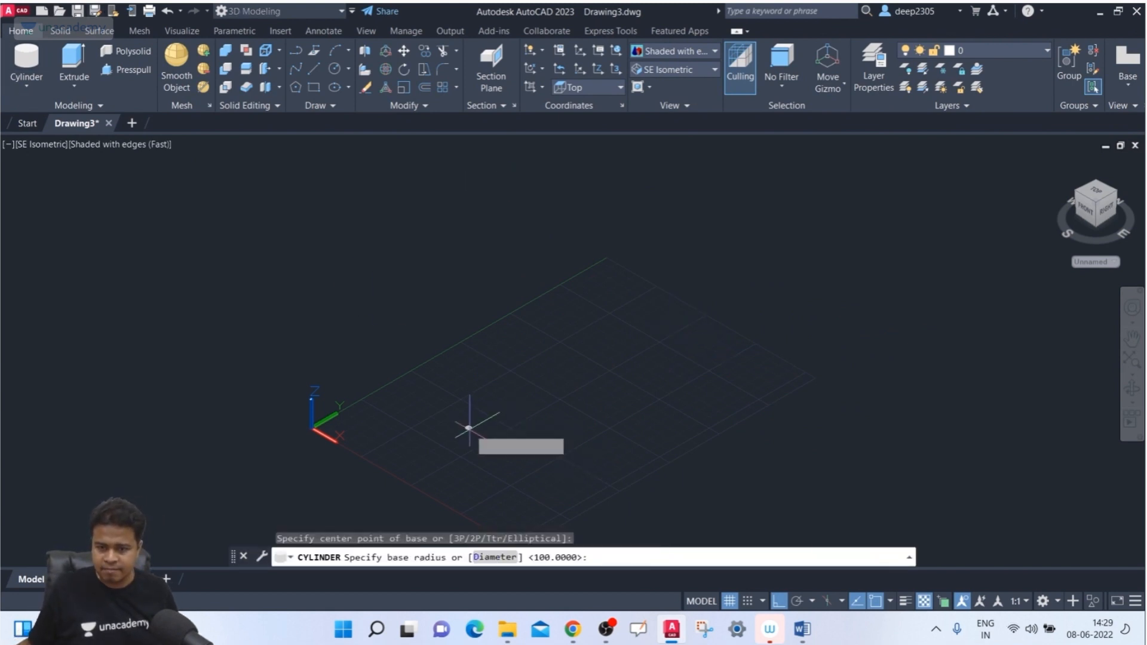
{"action": "key", "text": "Escape"}
{"action": "left_click", "coordinate": [26, 59]}
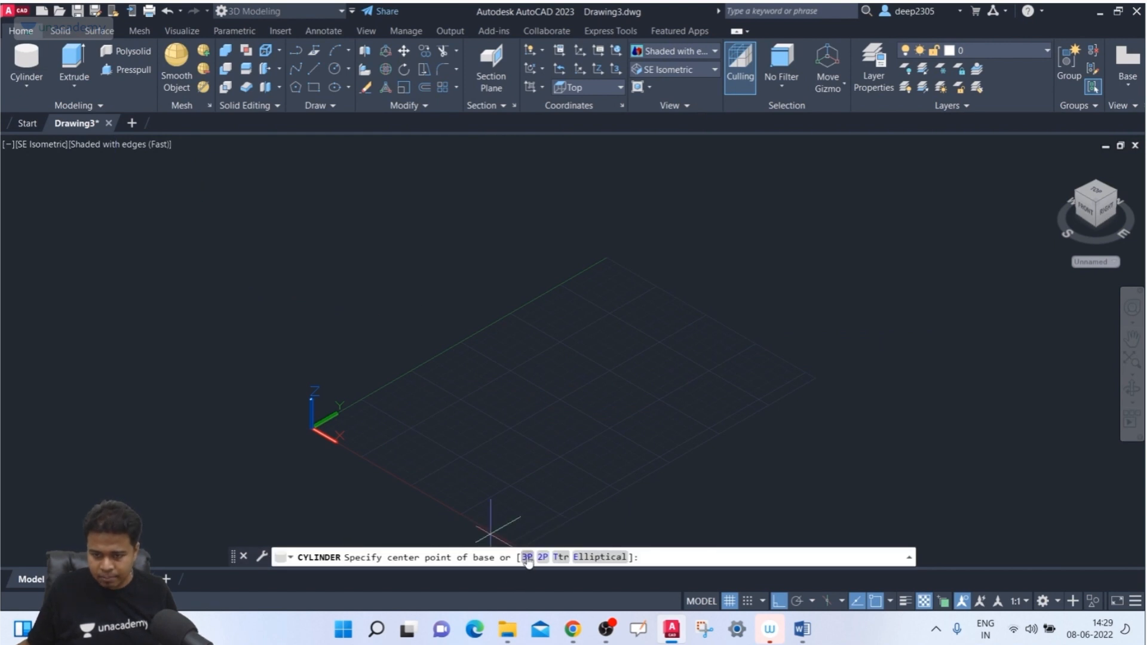
{"action": "left_click", "coordinate": [527, 557]}
{"action": "key", "text": "Escape"}
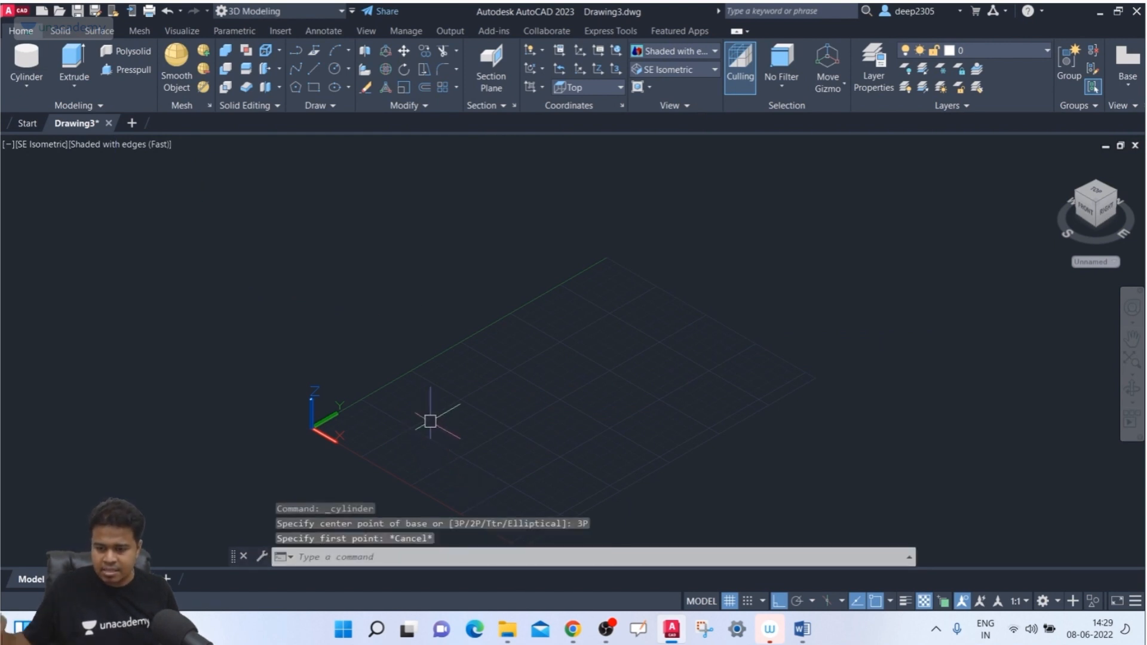
Draw two separate straight lines with Ortho on, one along Y within the grid and one along X at its far side.
{"action": "key", "text": "Return"}
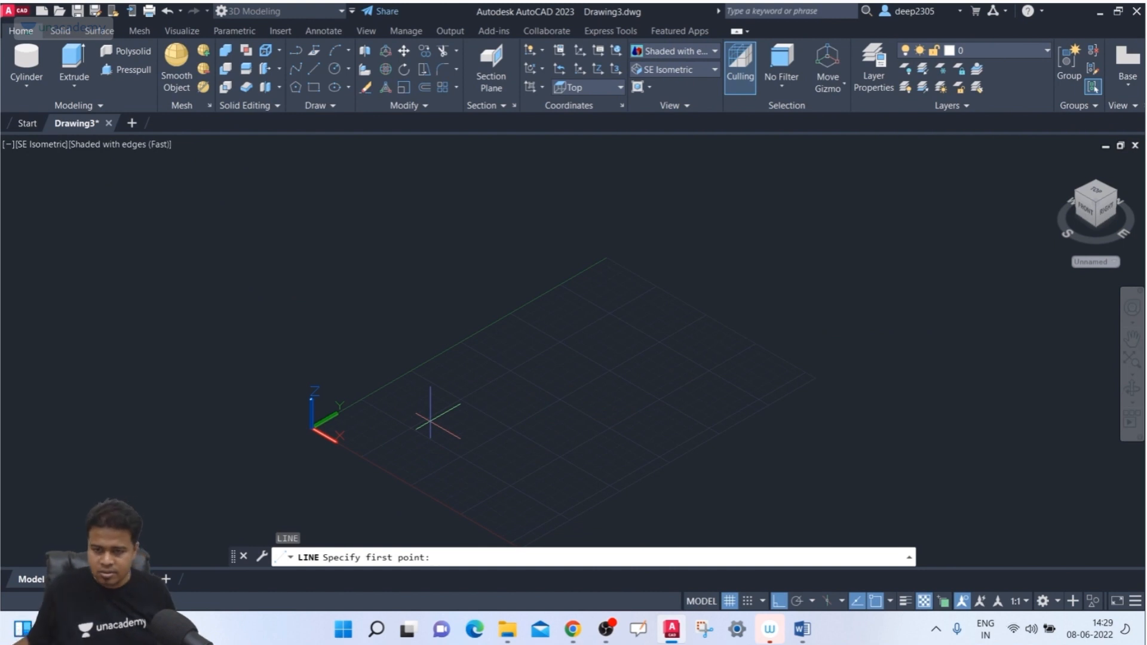
{"action": "left_click", "coordinate": [424, 440]}
{"action": "left_click", "coordinate": [507, 390]}
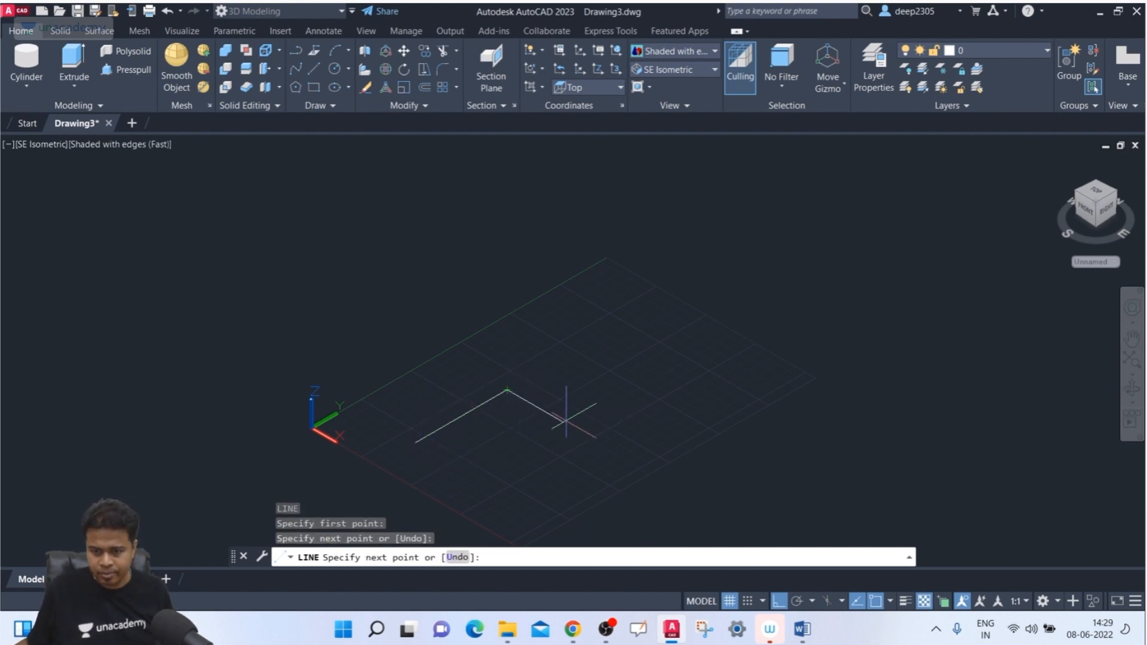
{"action": "key", "text": "Return"}
{"action": "key", "text": "Return"}
{"action": "left_click", "coordinate": [841, 394]}
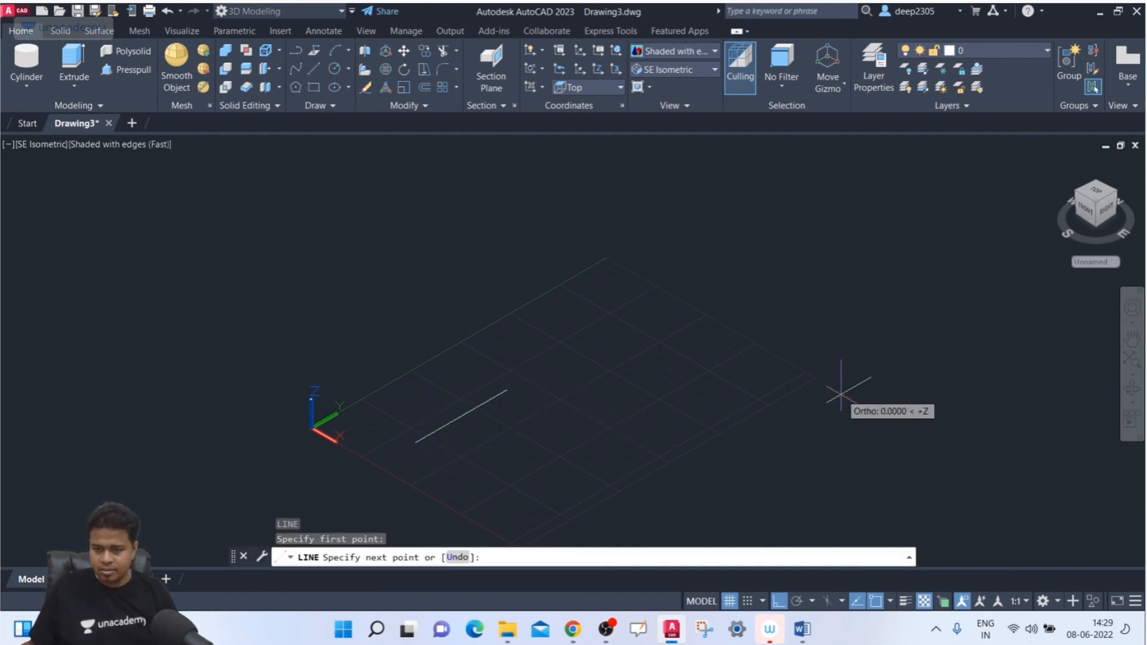
{"action": "left_click", "coordinate": [715, 348]}
{"action": "key", "text": "Return"}
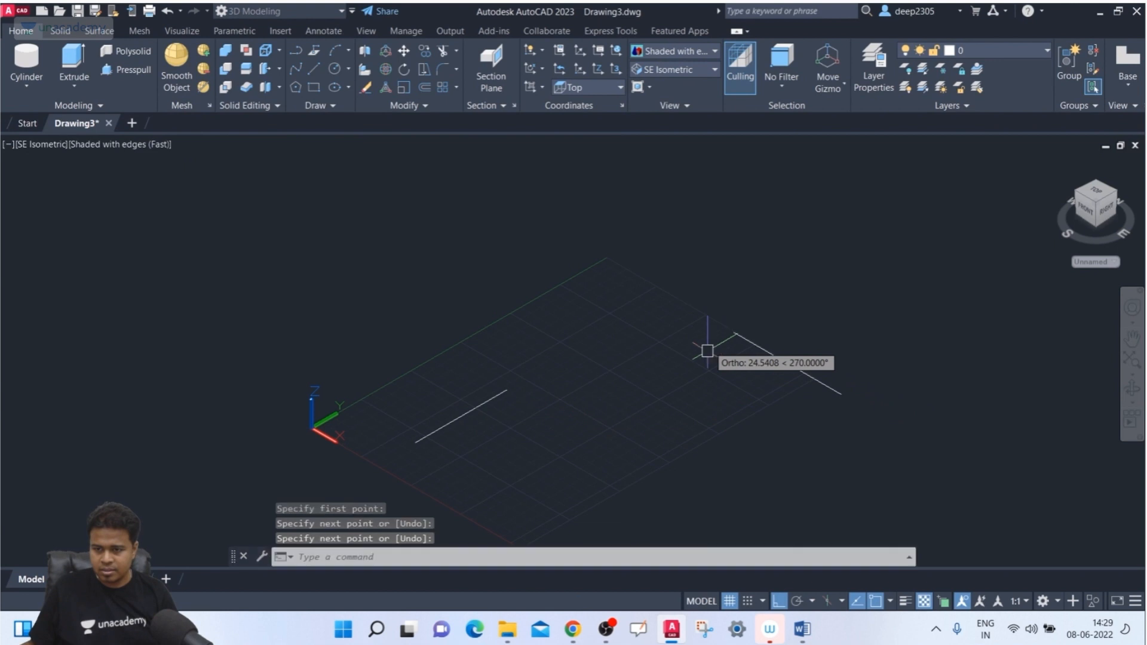
Draw a third line parallel to X, starting outside the grid and ending near the grid's Y-axis edge.
{"action": "left_click", "coordinate": [532, 211]}
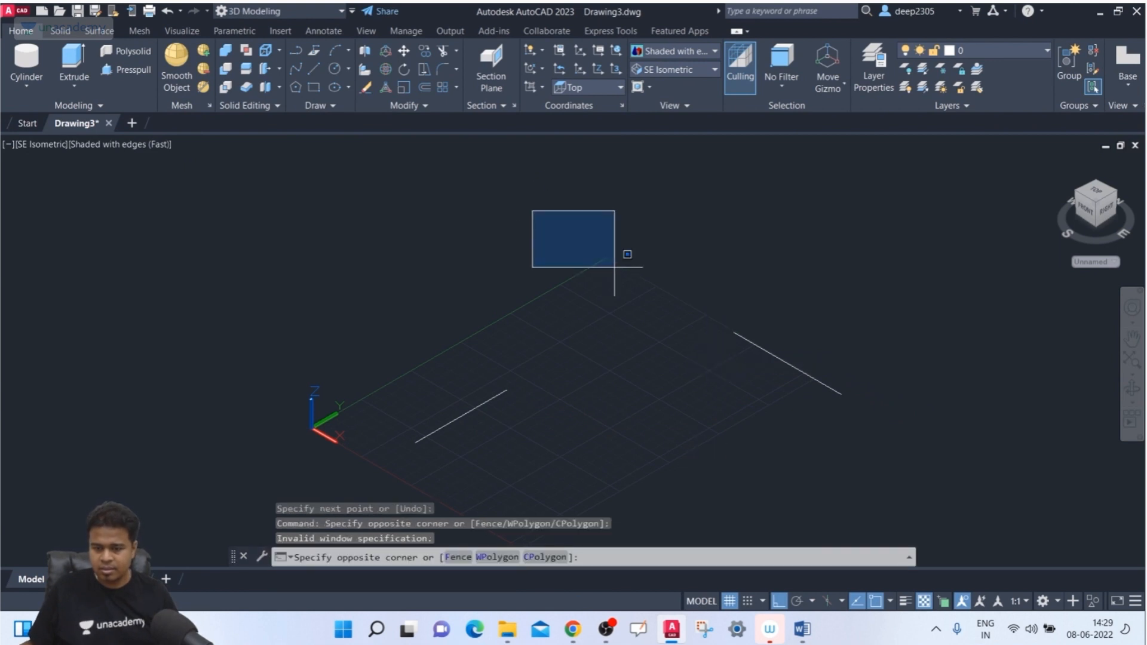
{"action": "key", "text": "Escape"}
{"action": "type", "text": "l"}
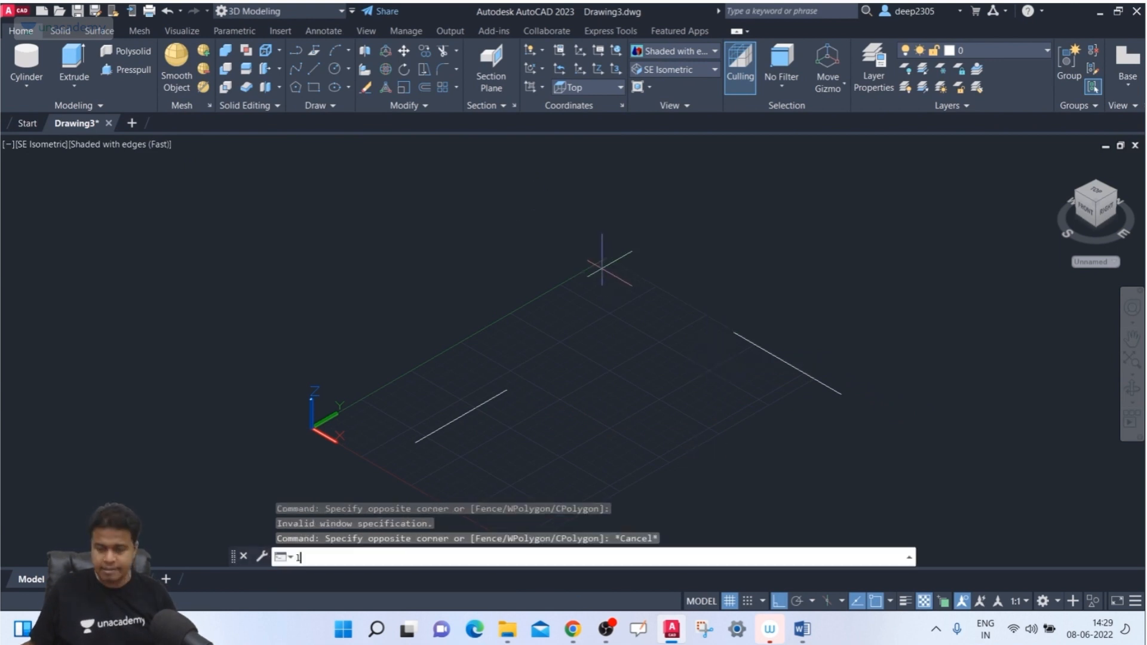
{"action": "key", "text": "Return"}
{"action": "left_click", "coordinate": [495, 244]}
{"action": "left_click", "coordinate": [580, 292]}
{"action": "key", "text": "Return"}
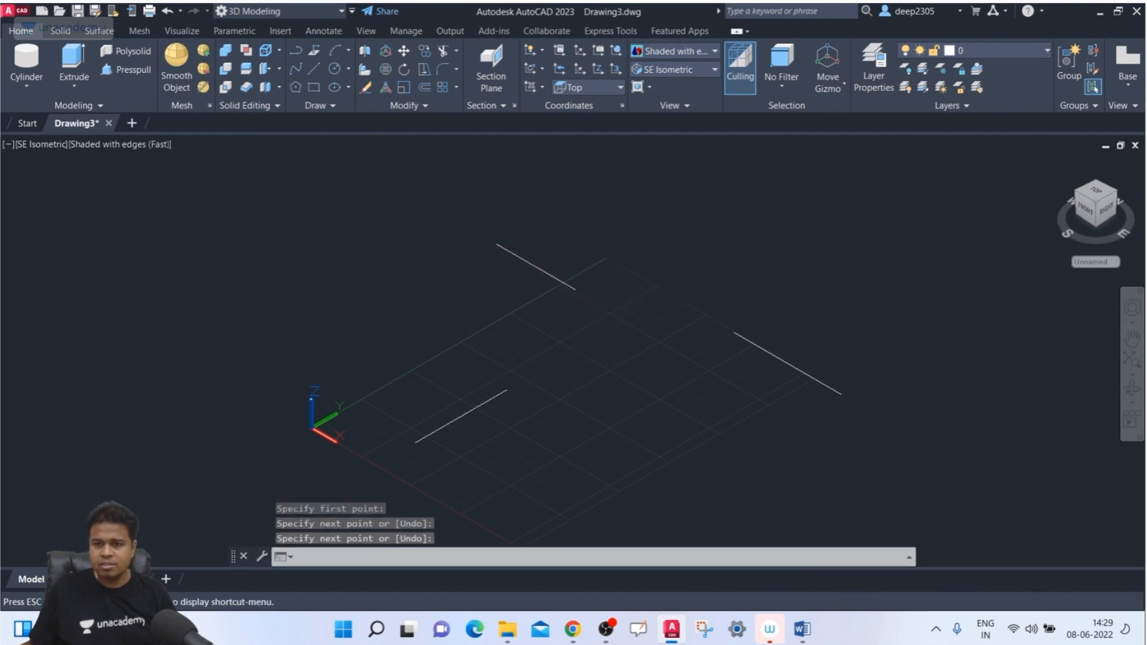
Define a cylinder base with the 3P option through the nearest inner endpoints of the three lines.
{"action": "middle_click_drag", "start_coordinate": [534, 359], "coordinate": [511, 366]}
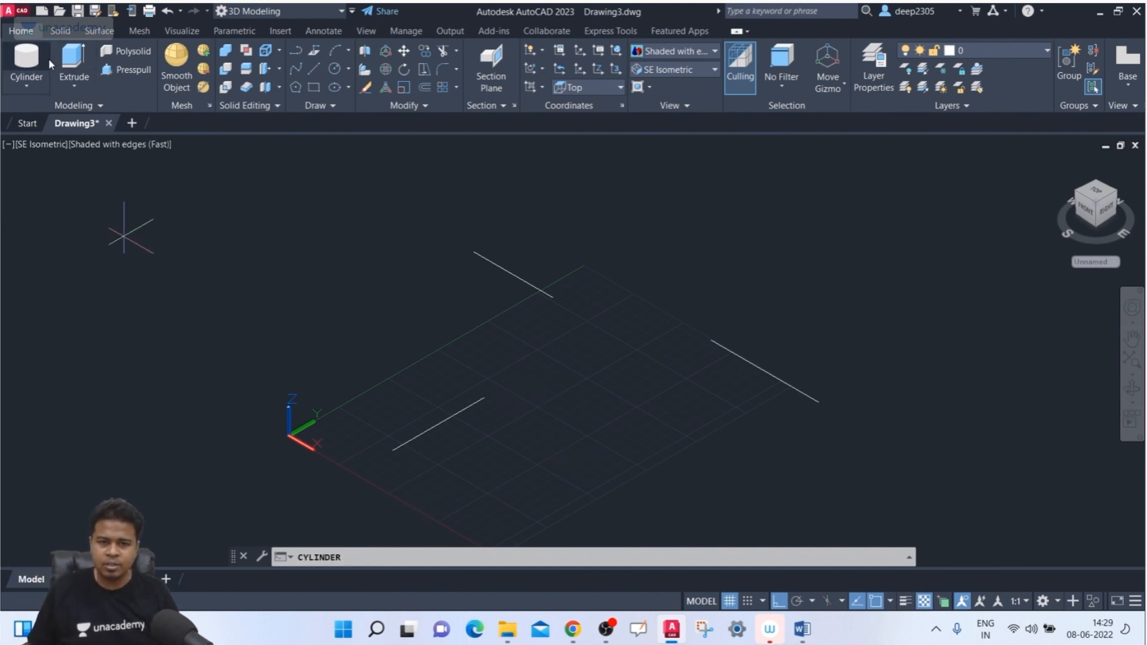
{"action": "left_click", "coordinate": [527, 558]}
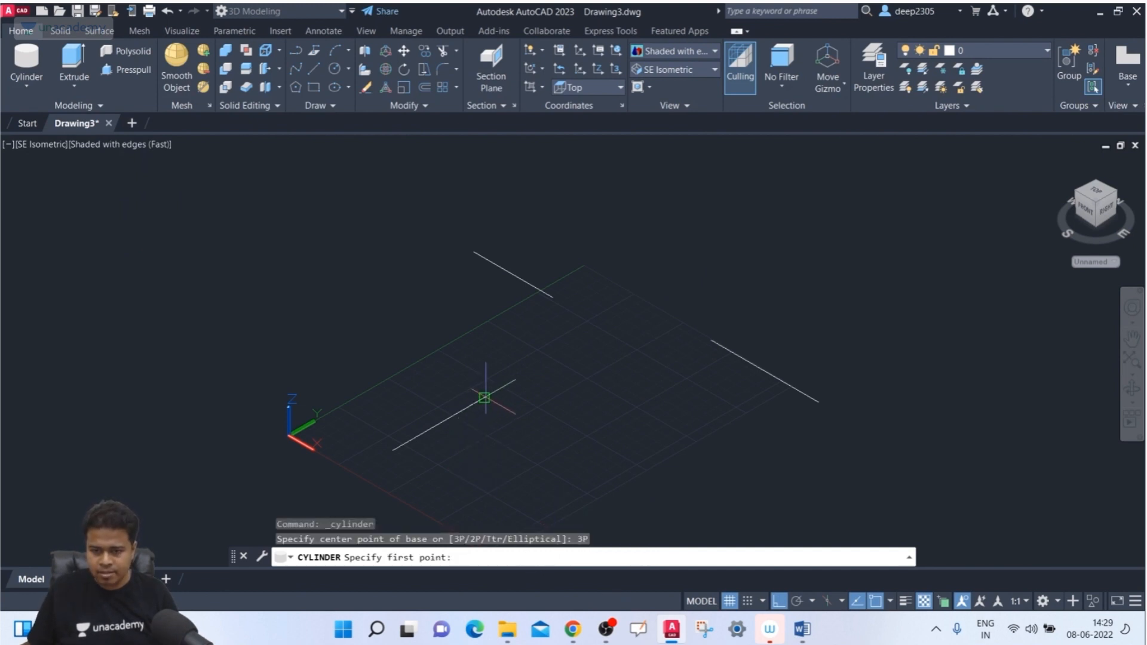
{"action": "left_click", "coordinate": [484, 397]}
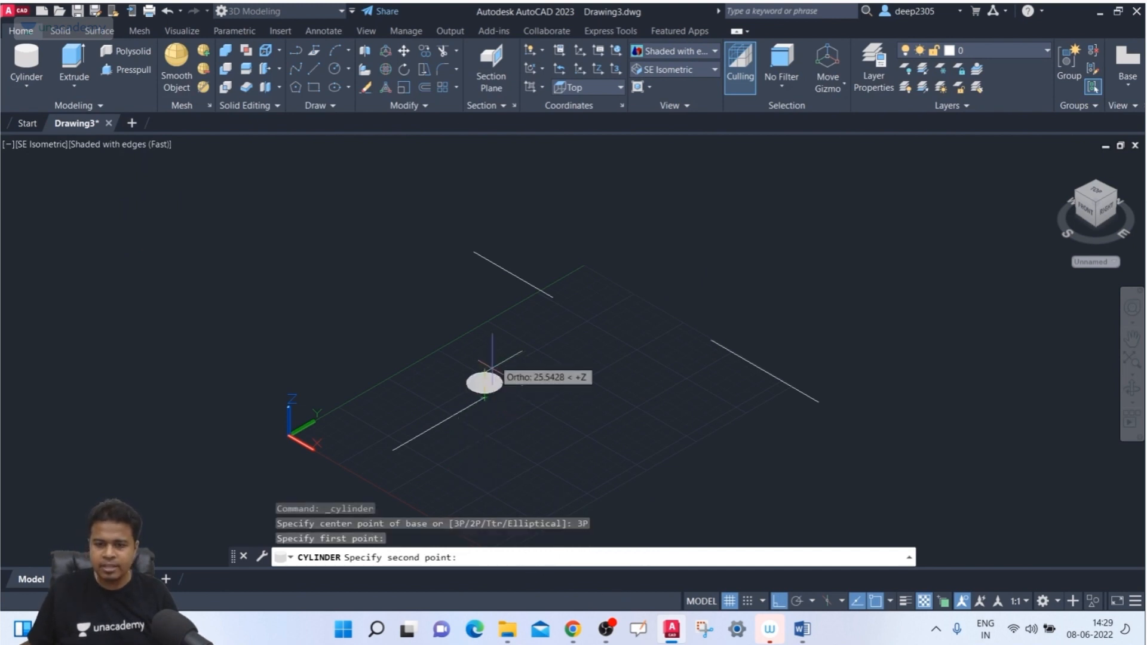
{"action": "left_click", "coordinate": [552, 297]}
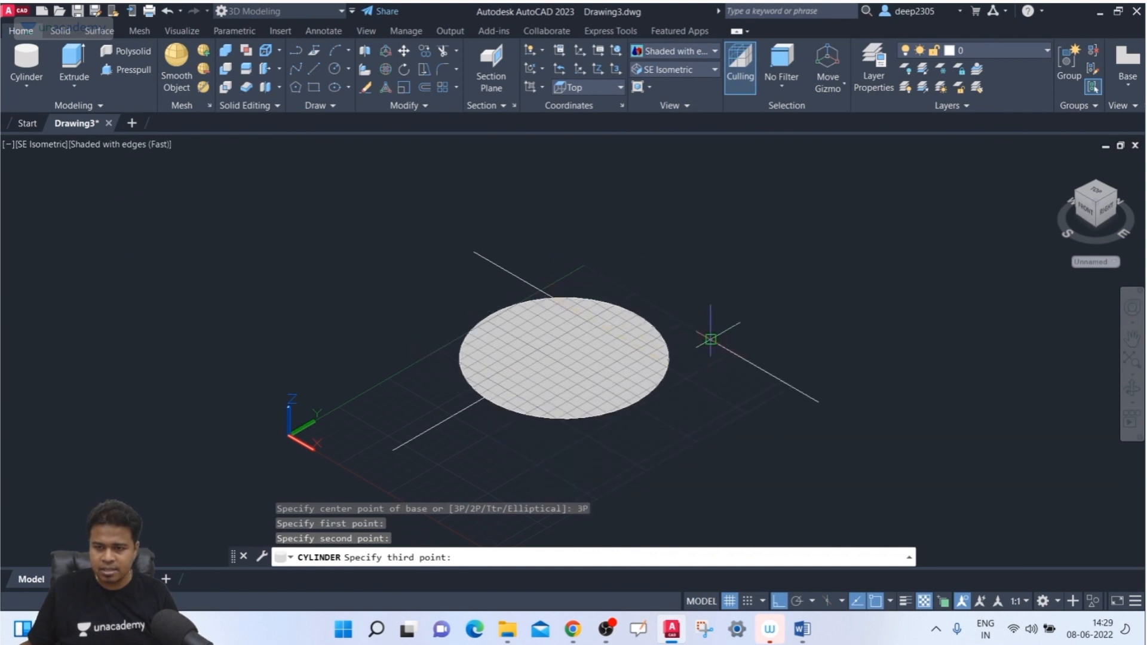
{"action": "left_click", "coordinate": [710, 339]}
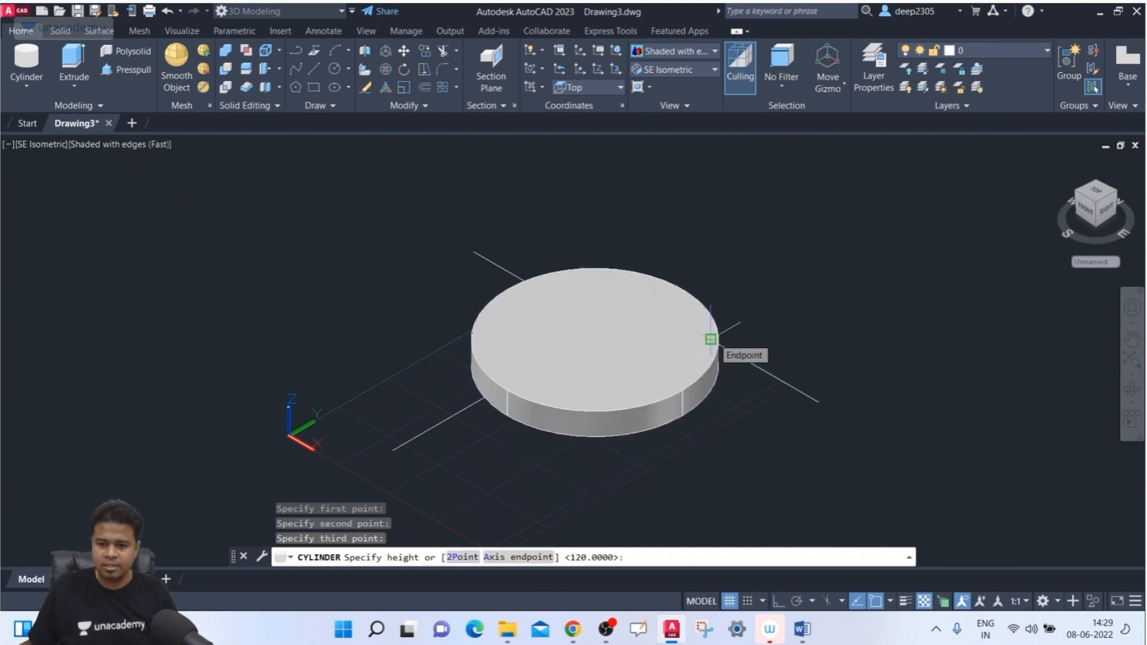
Set the cylinder's height with the Axis endpoint option, placing the endpoint about 307 units straight up along Z.
{"action": "scroll", "coordinate": [711, 339], "scroll_direction": "down", "scroll_amount": 2}
{"action": "middle_click_drag", "start_coordinate": [680, 355], "coordinate": [537, 422]}
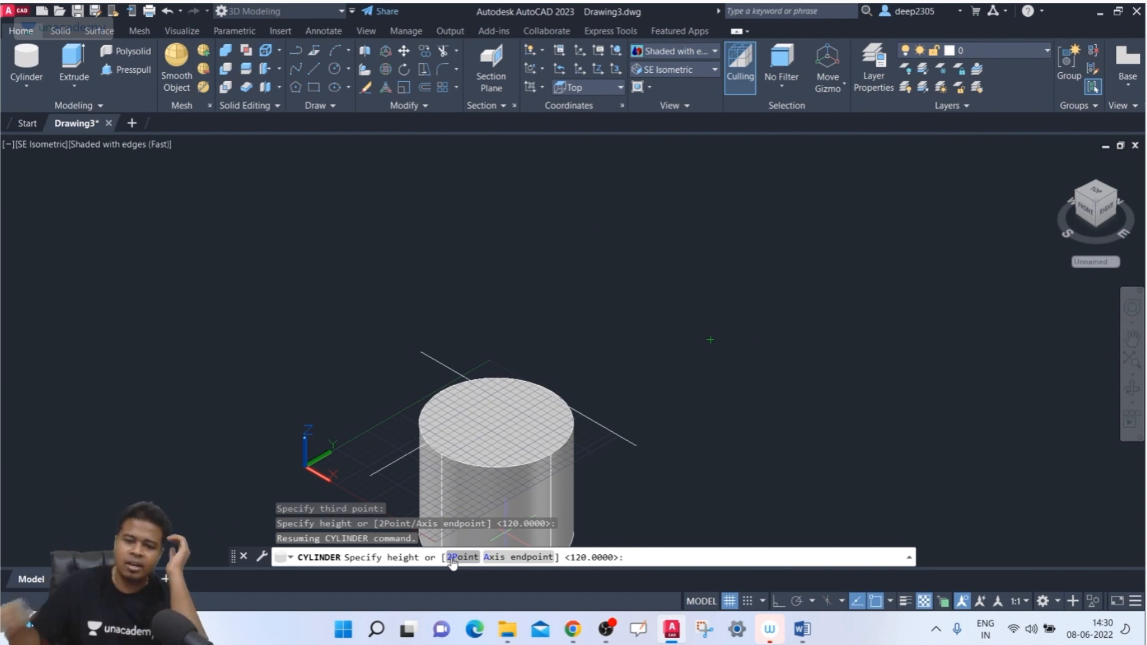
{"action": "left_click", "coordinate": [516, 557]}
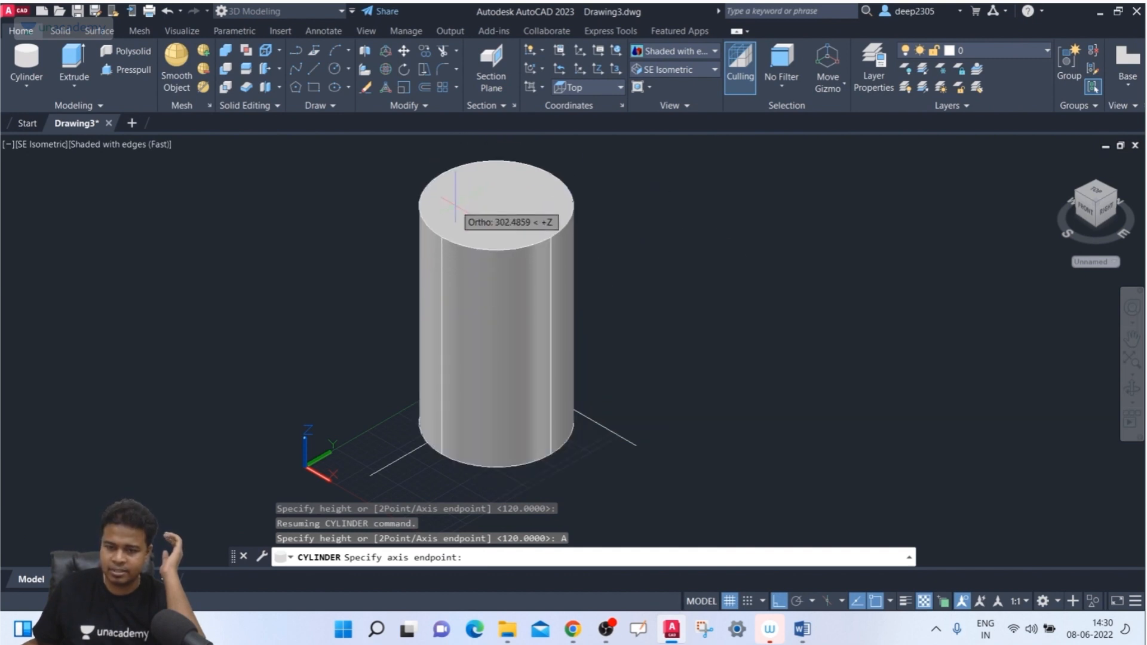
{"action": "left_click", "coordinate": [466, 202]}
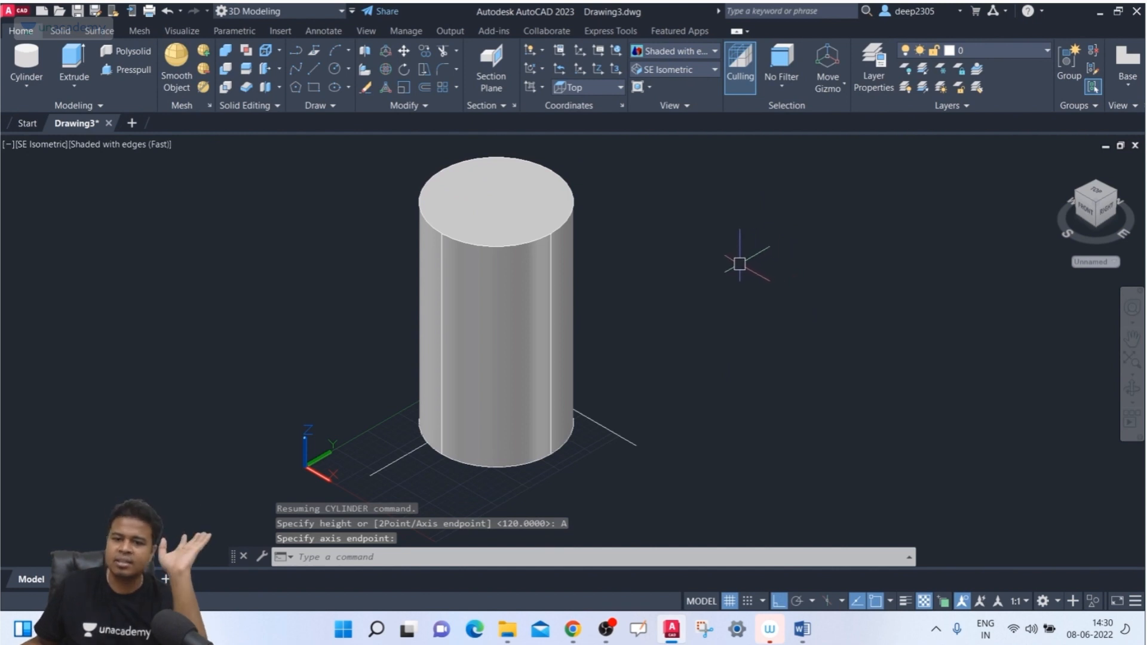
Erase the three-point cylinder with a crossing window, keeping the three lines.
{"action": "scroll", "coordinate": [710, 264], "scroll_direction": "down", "scroll_amount": 4}
{"action": "scroll", "coordinate": [704, 263], "scroll_direction": "up", "scroll_amount": 3}
{"action": "middle_click_drag", "start_coordinate": [648, 257], "coordinate": [605, 284]}
{"action": "left_click", "coordinate": [577, 287]}
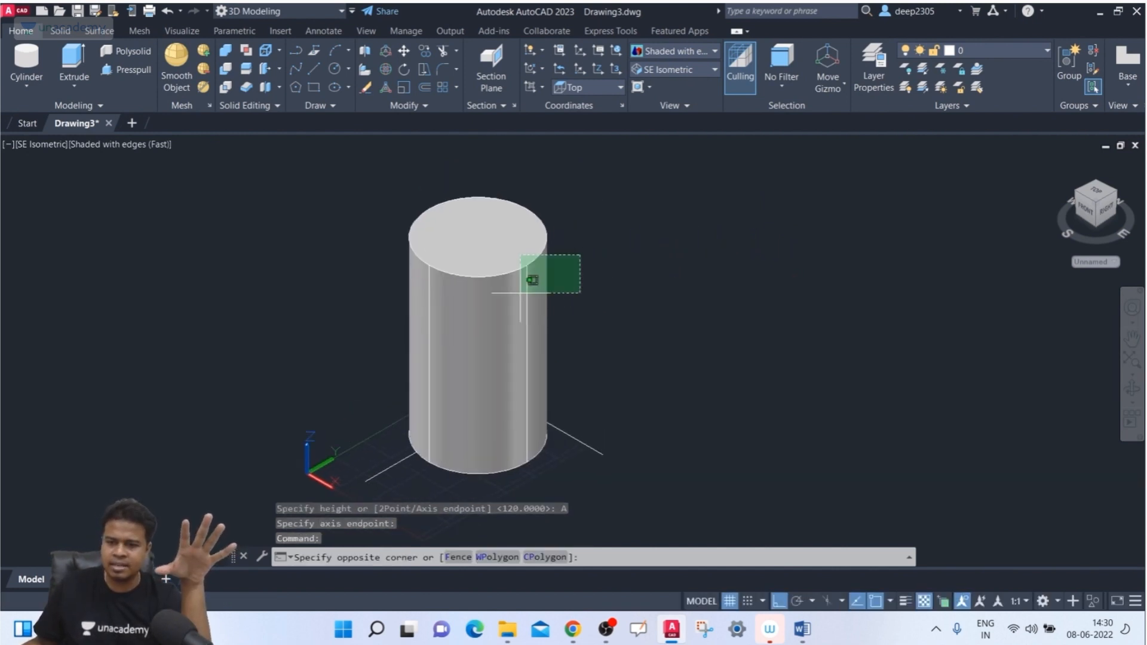
{"action": "left_click", "coordinate": [536, 283]}
{"action": "key", "text": "Delete"}
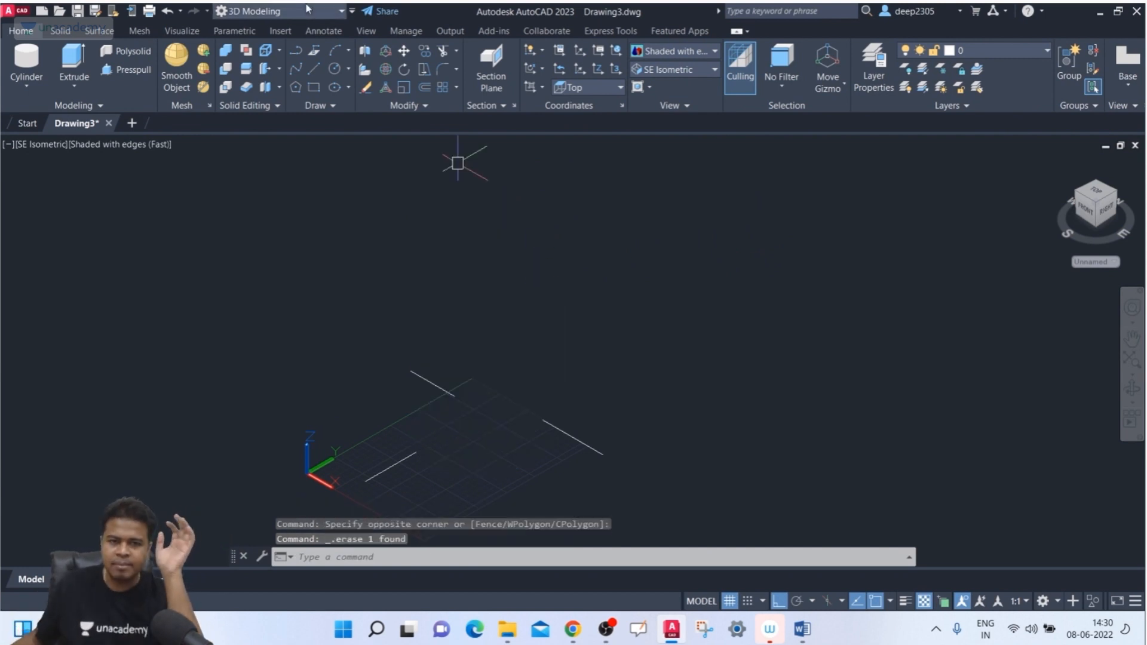
{"action": "left_click", "coordinate": [27, 50]}
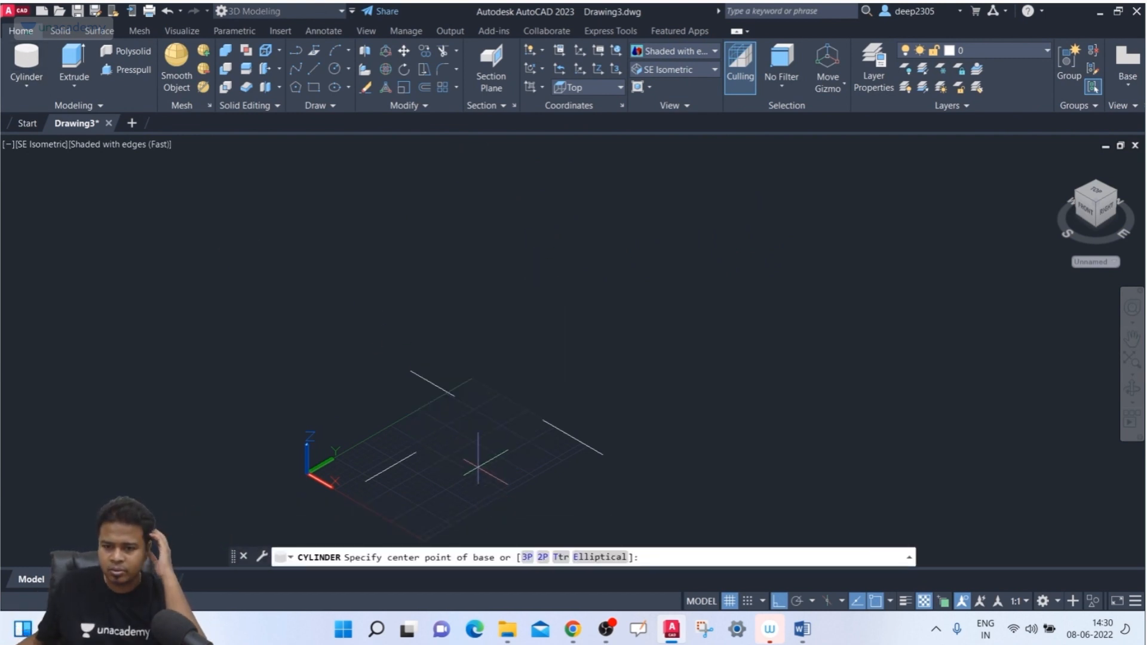
{"action": "left_click", "coordinate": [464, 445]}
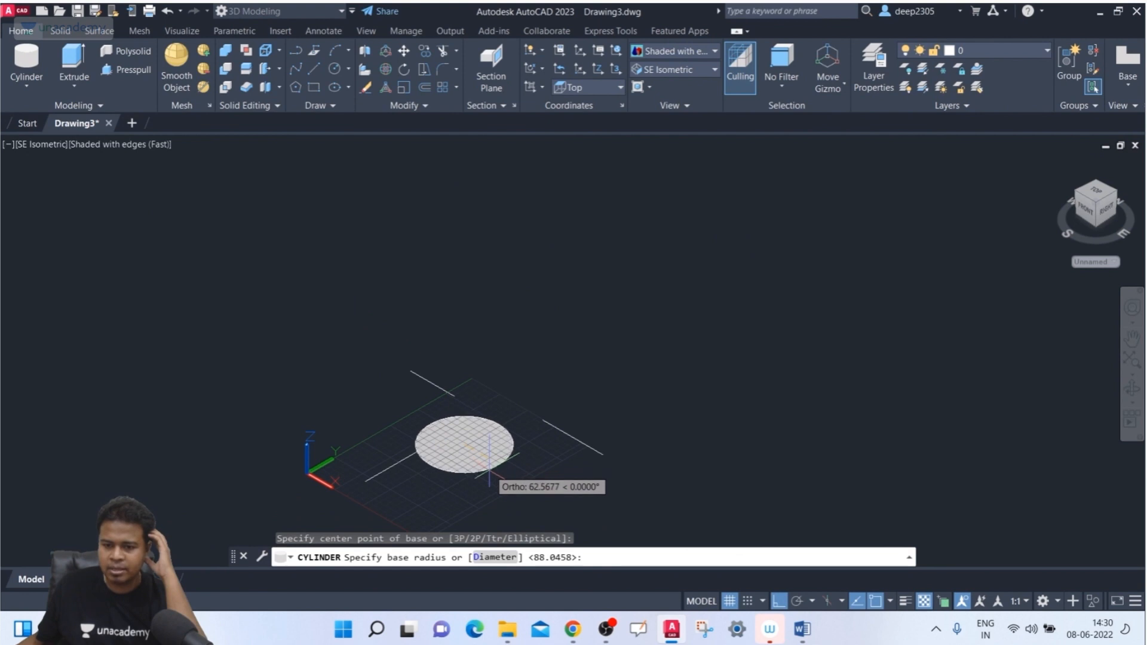
{"action": "left_click", "coordinate": [489, 473]}
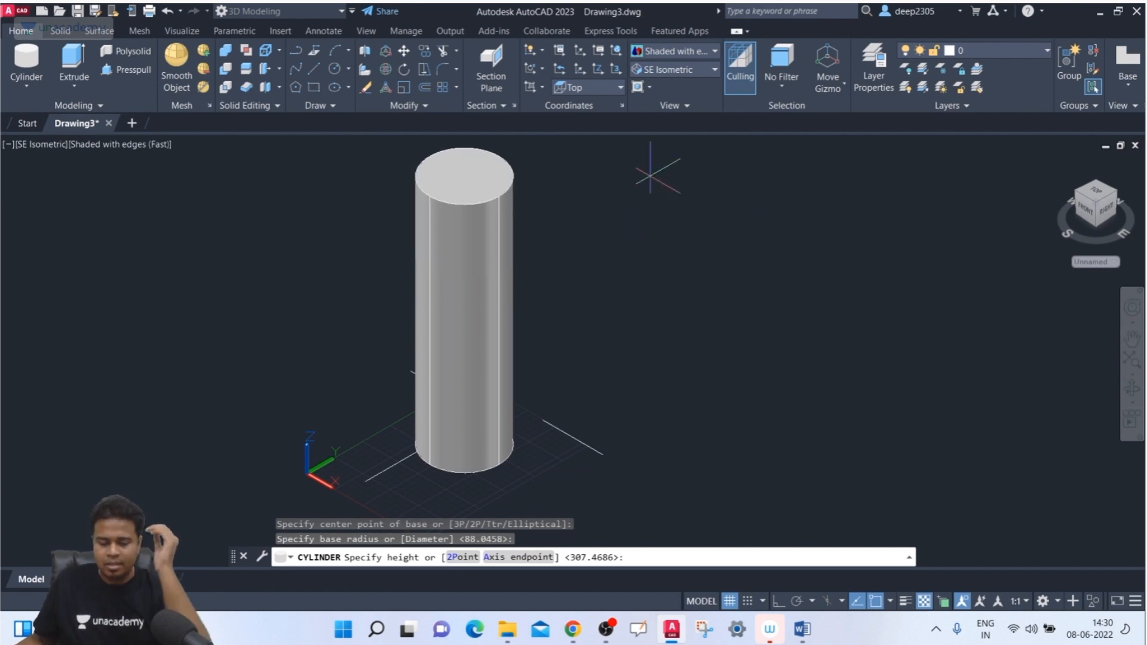
{"action": "key", "text": "Escape"}
Create a cylinder centred between the three lines with a base radius of about 67 and a height of about 306.
{"action": "key", "text": "Return"}
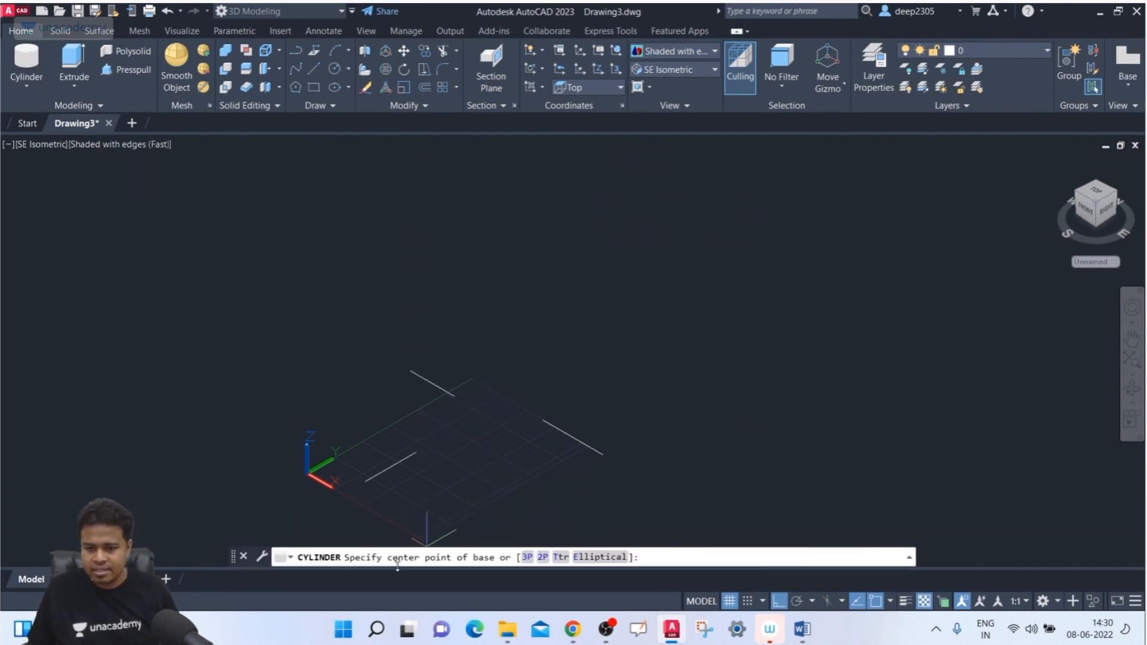
{"action": "left_click", "coordinate": [470, 438]}
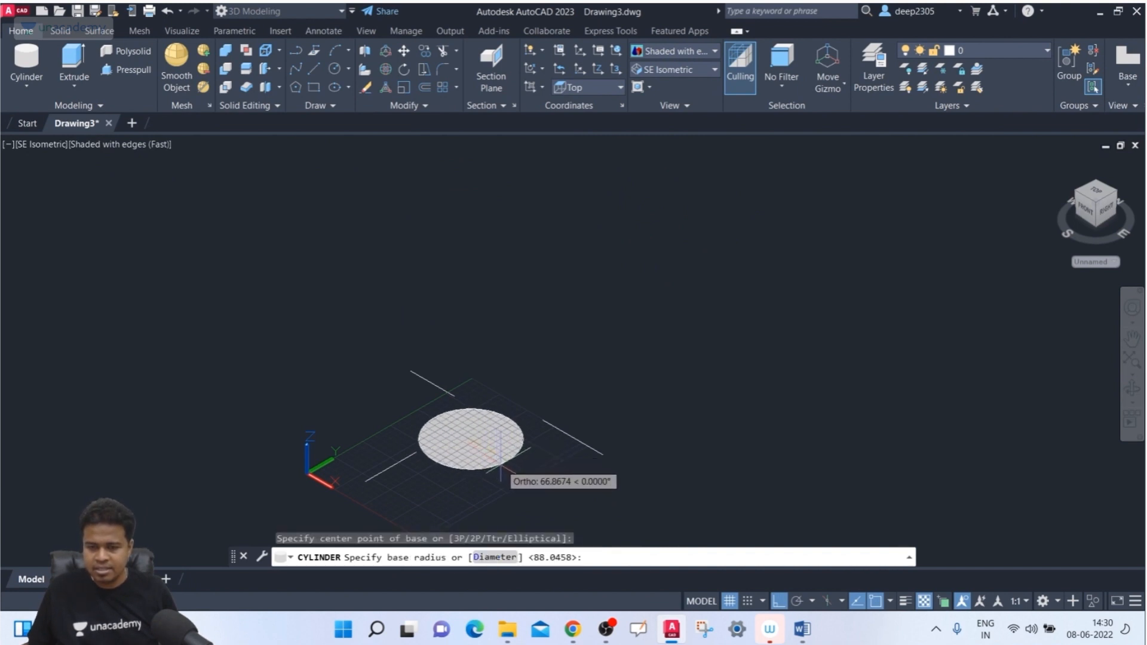
{"action": "left_click", "coordinate": [500, 472]}
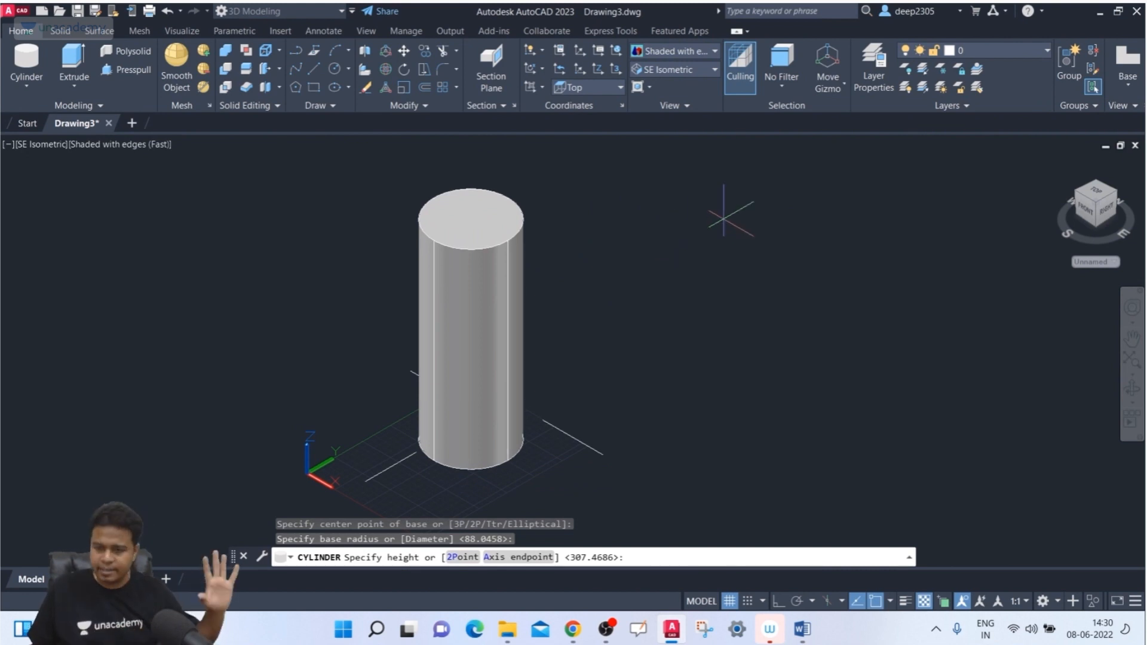
{"action": "left_click", "coordinate": [707, 242]}
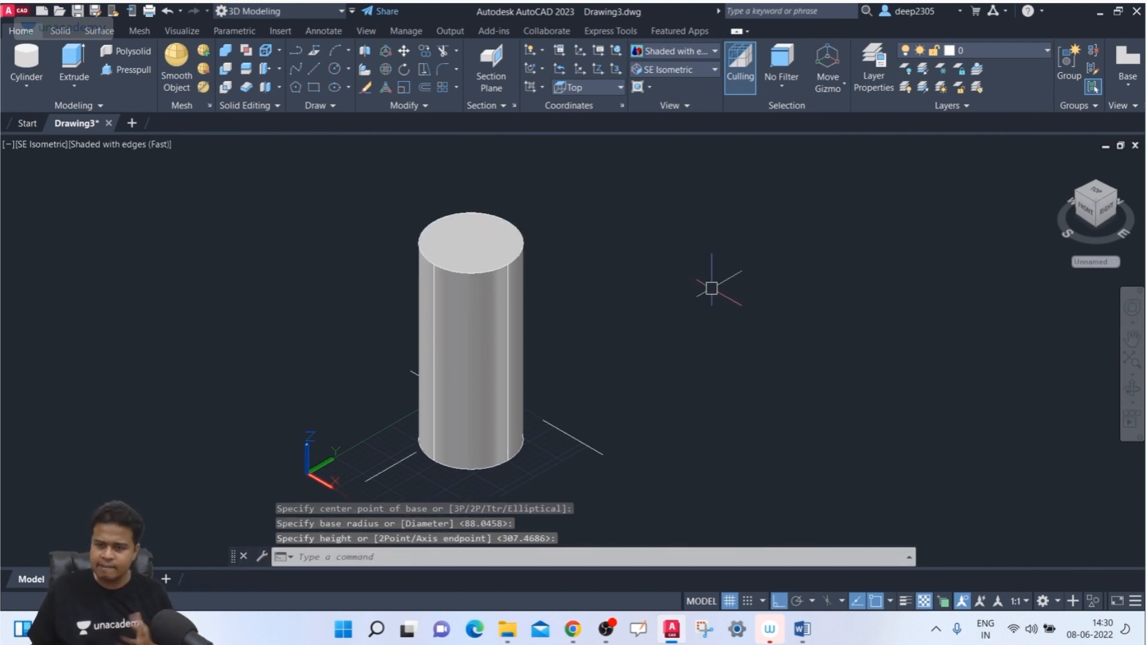
Erase the centre-radius cylinder with a crossing window.
{"action": "left_click", "coordinate": [576, 266]}
{"action": "left_click", "coordinate": [492, 294]}
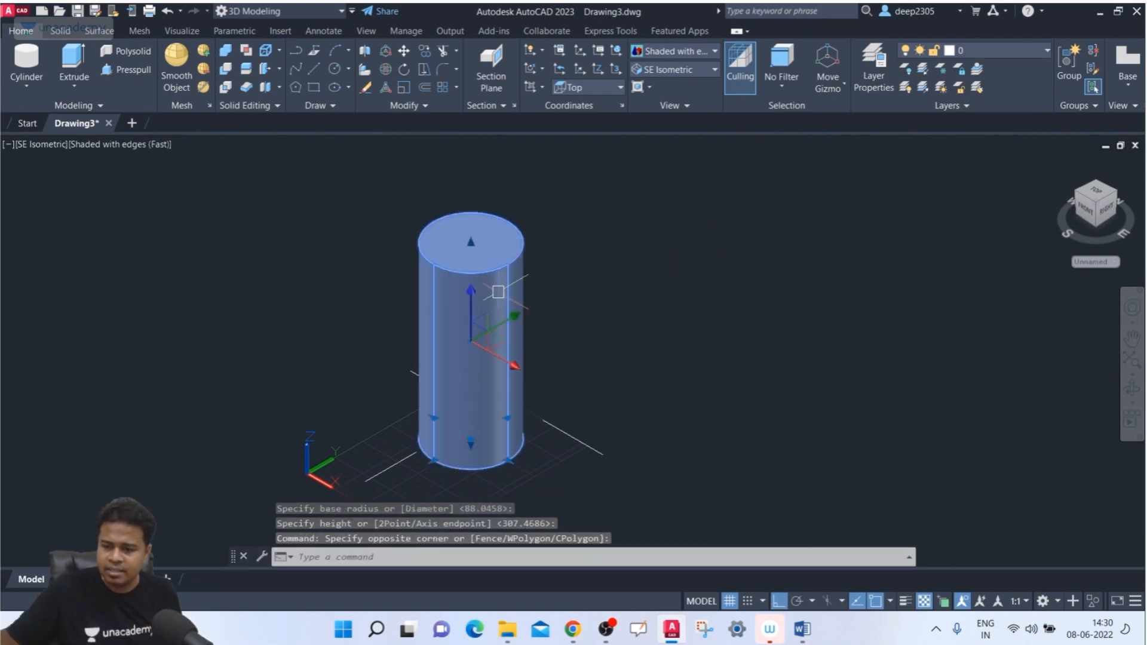
{"action": "key", "text": "Delete"}
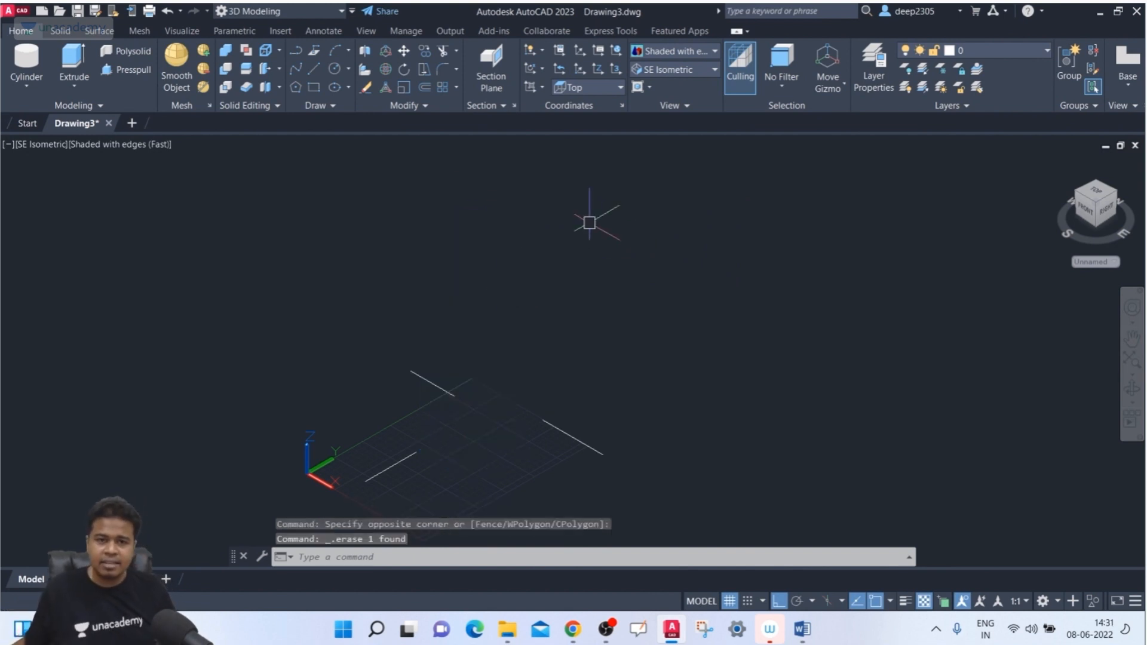
Start another cylinder with the 3P option, passing its base through the inner endpoints of the three lines.
{"action": "left_click", "coordinate": [26, 58]}
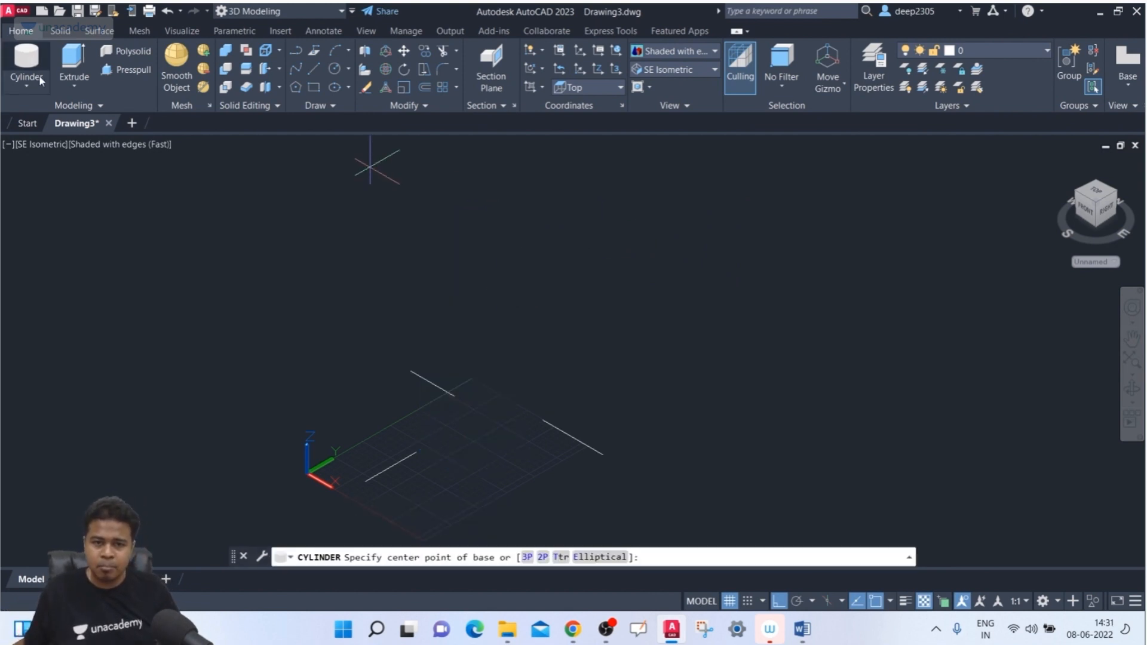
{"action": "left_click", "coordinate": [527, 557]}
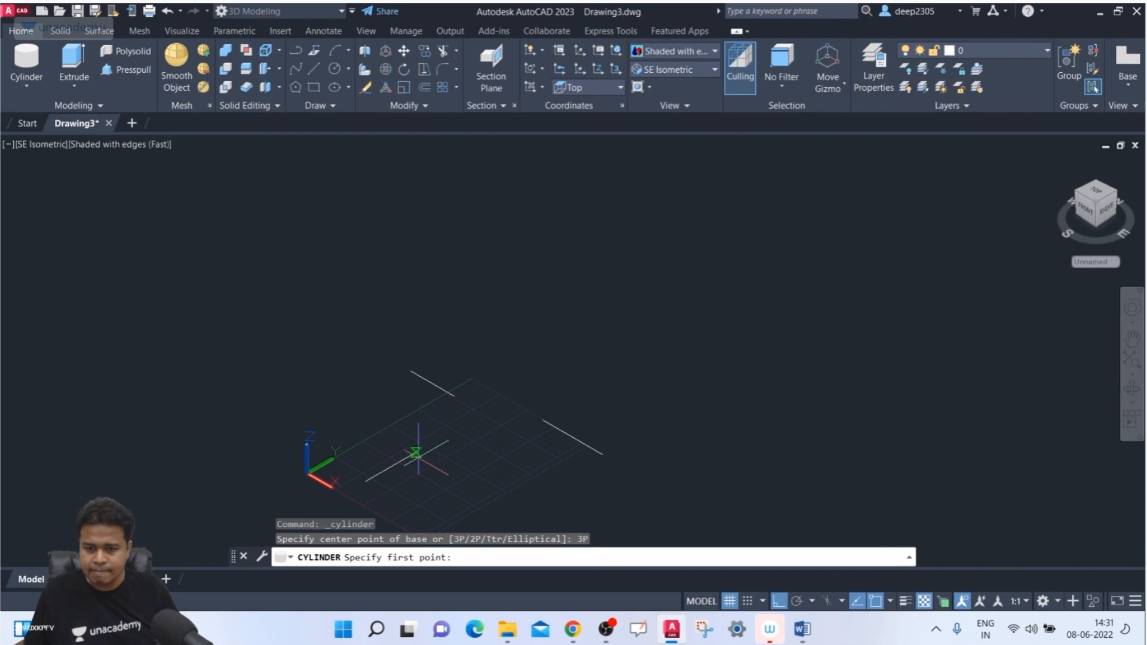
{"action": "left_click", "coordinate": [417, 452]}
{"action": "left_click", "coordinate": [454, 396]}
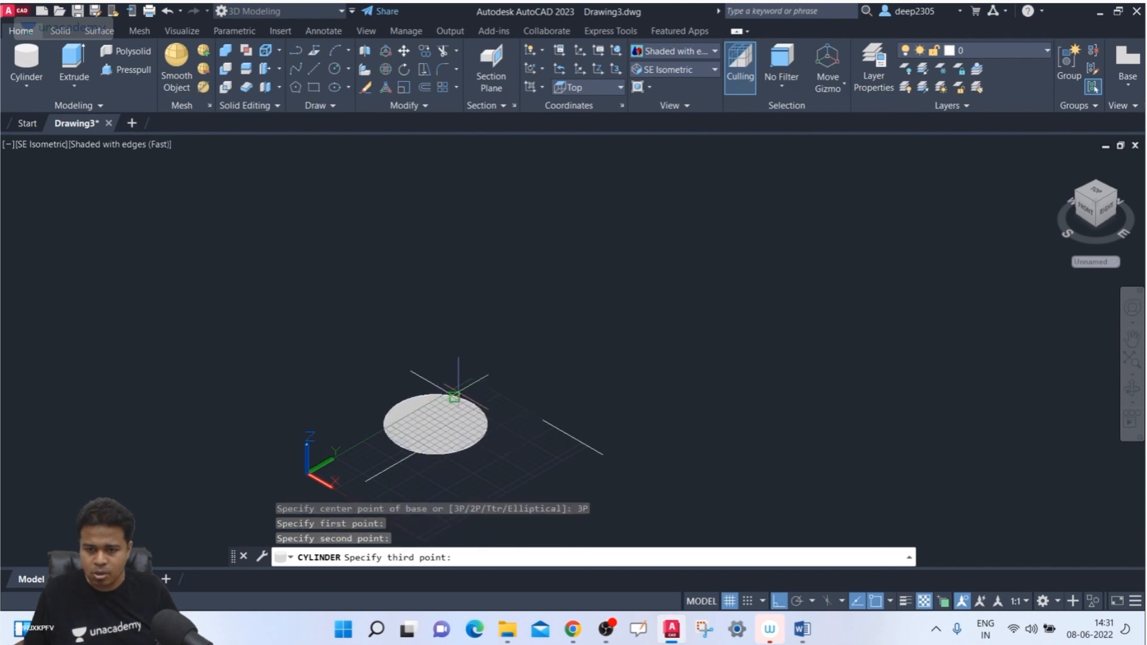
{"action": "left_click", "coordinate": [545, 418]}
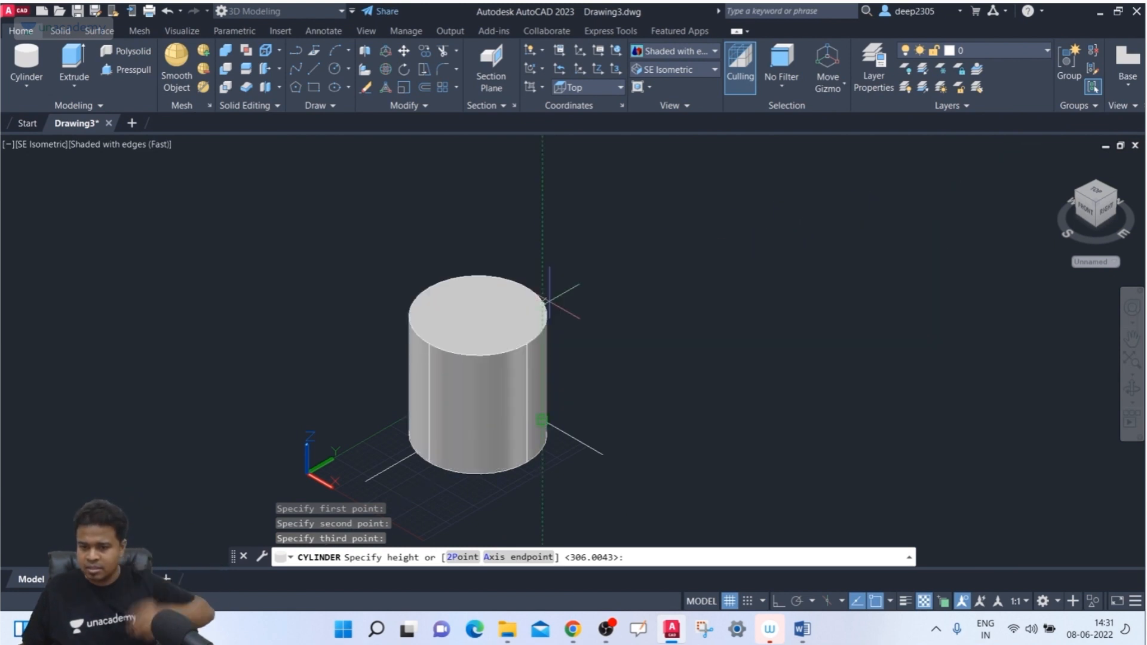
Use the Axis endpoint option to lay the cylinder horizontally along the positive X direction, and select the finished solid.
{"action": "left_click", "coordinate": [528, 561]}
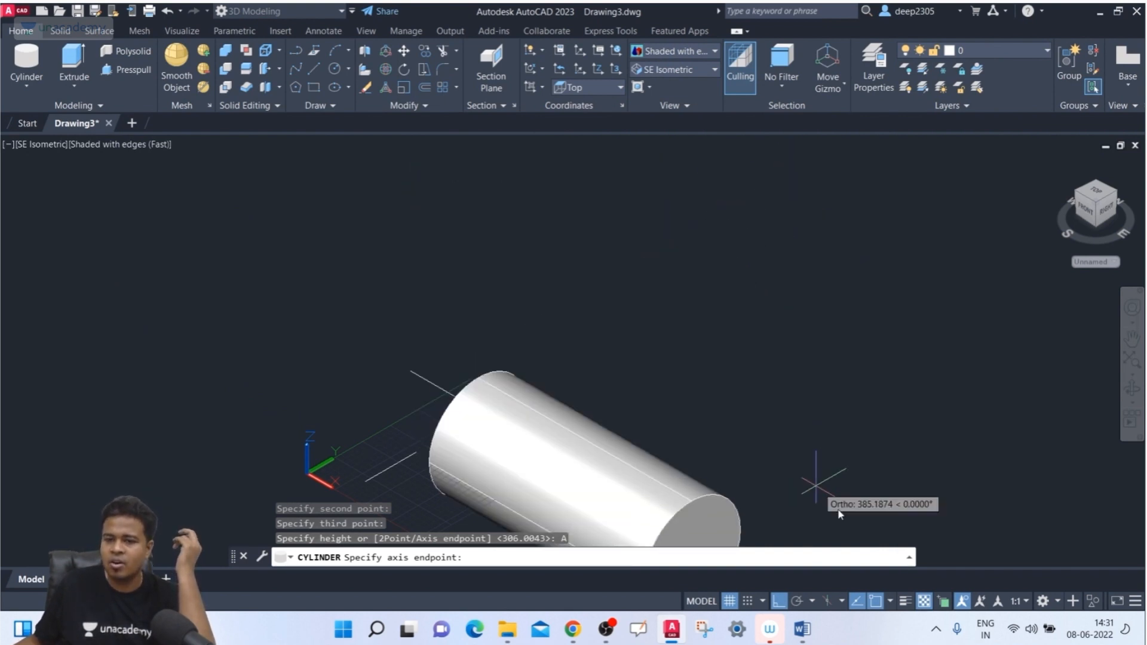
{"action": "middle_click_drag", "start_coordinate": [763, 468], "coordinate": [635, 338]}
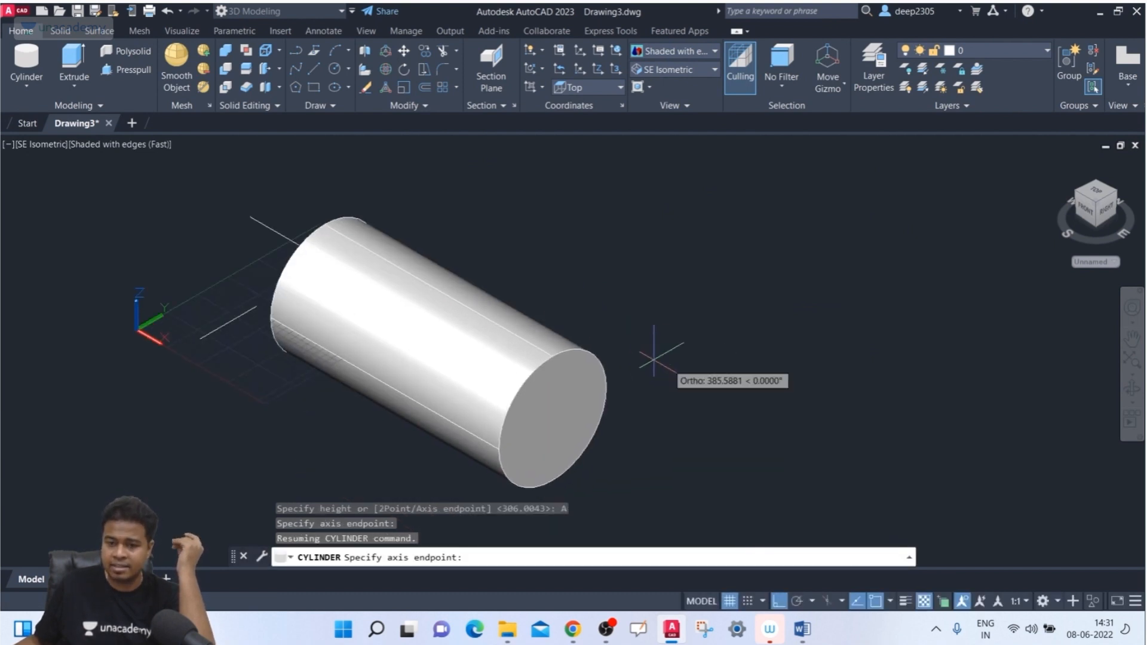
{"action": "scroll", "coordinate": [672, 355], "scroll_direction": "down", "scroll_amount": 2}
{"action": "middle_click_drag", "start_coordinate": [663, 359], "coordinate": [599, 426]}
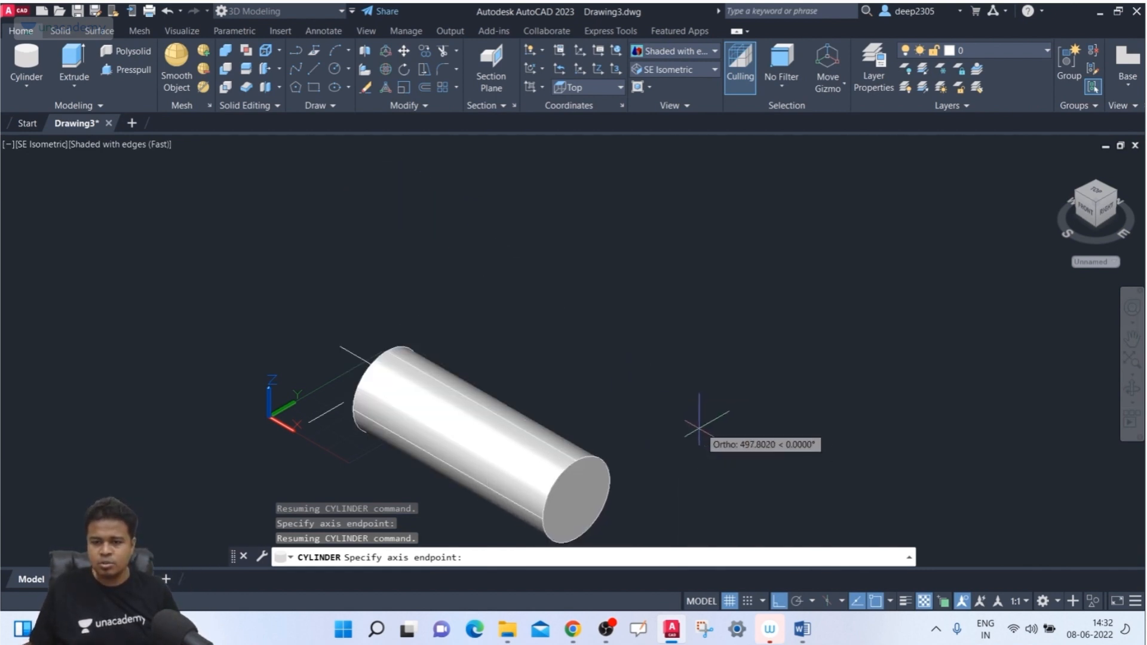
{"action": "middle_click_drag", "start_coordinate": [696, 417], "coordinate": [622, 343]}
{"action": "left_click", "coordinate": [615, 332]}
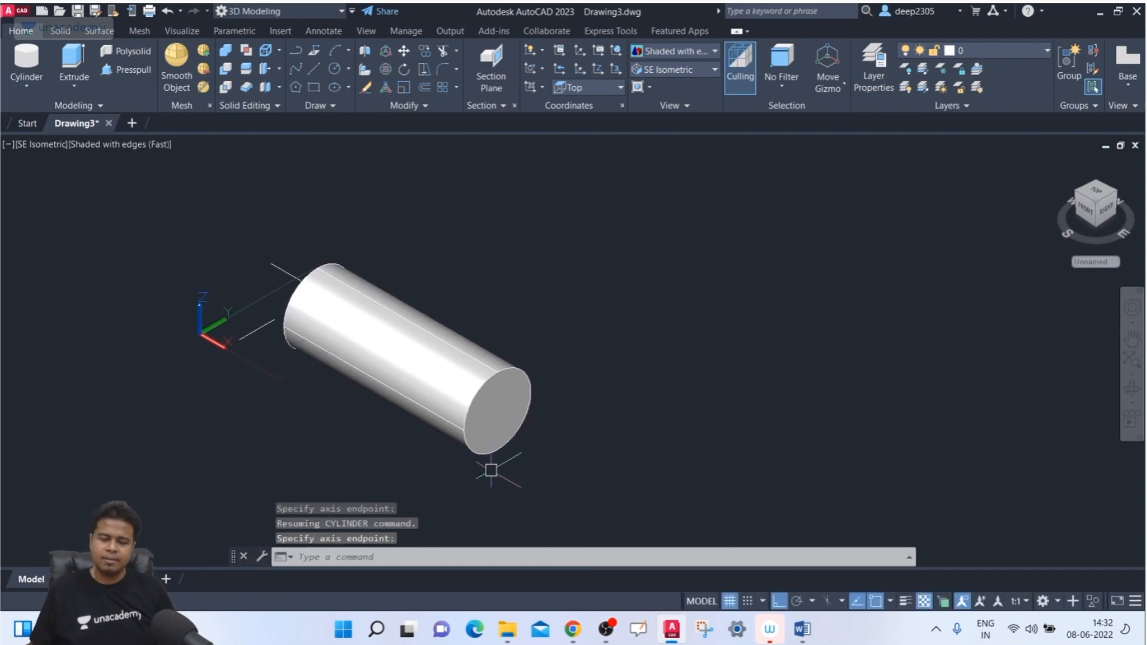
{"action": "left_click", "coordinate": [479, 394]}
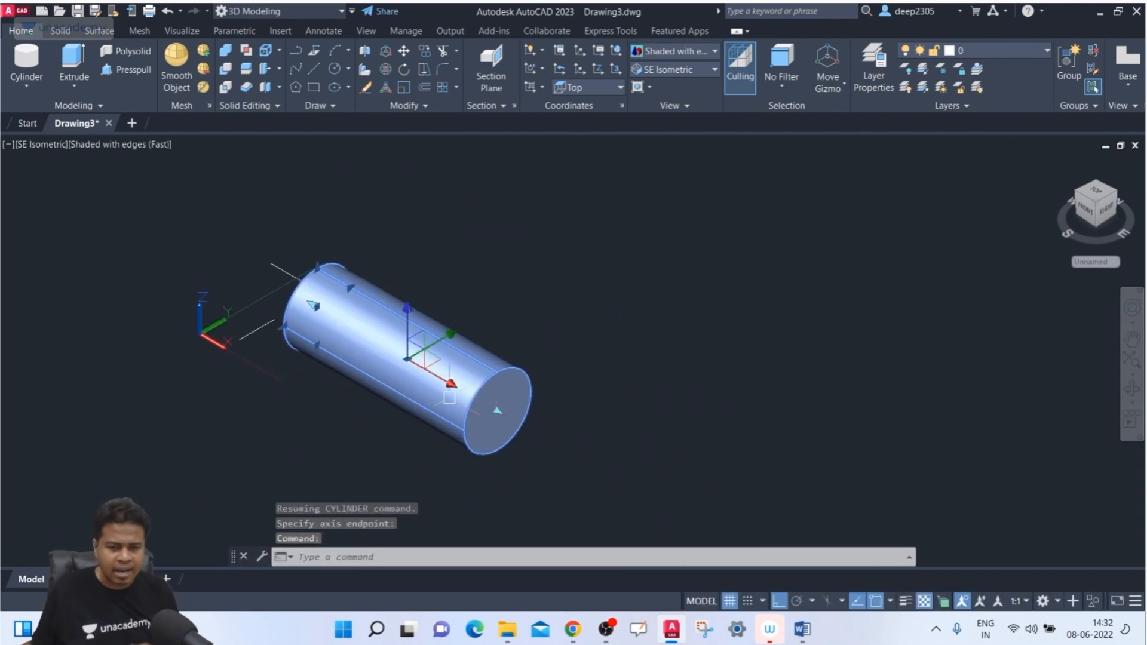
Erase the selected horizontal cylinder, leaving the three lines in place.
{"action": "key", "text": "Delete"}
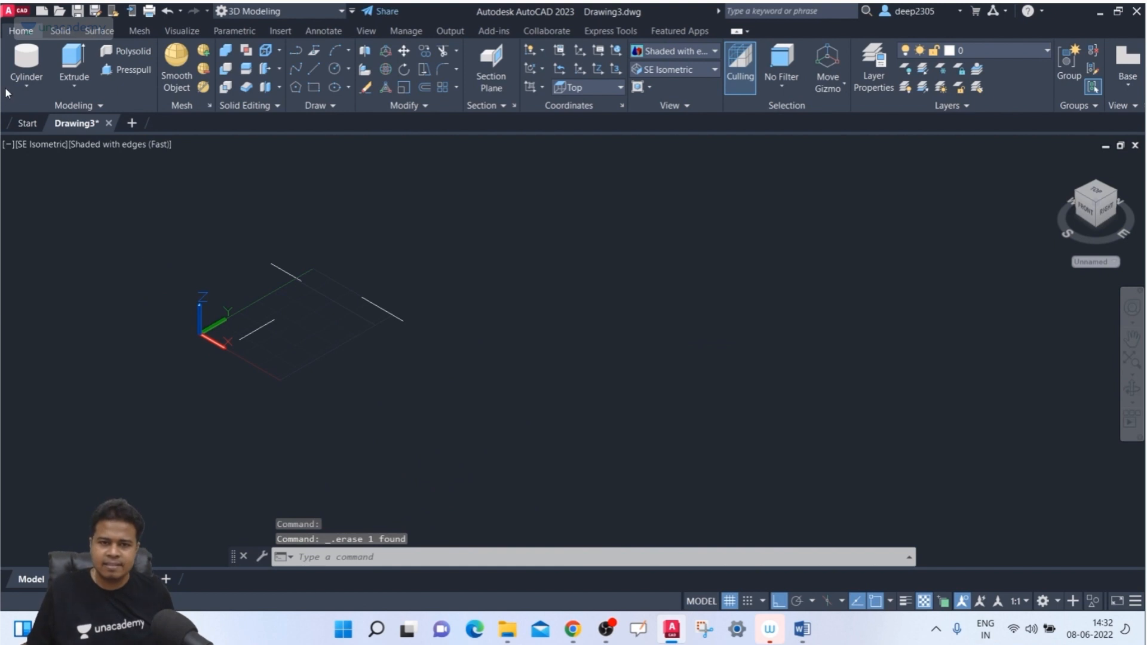
Create a cylinder between the three lines with a base radius of about 31 and its axis endpoint 350 along positive Y.
{"action": "left_click", "coordinate": [21, 69]}
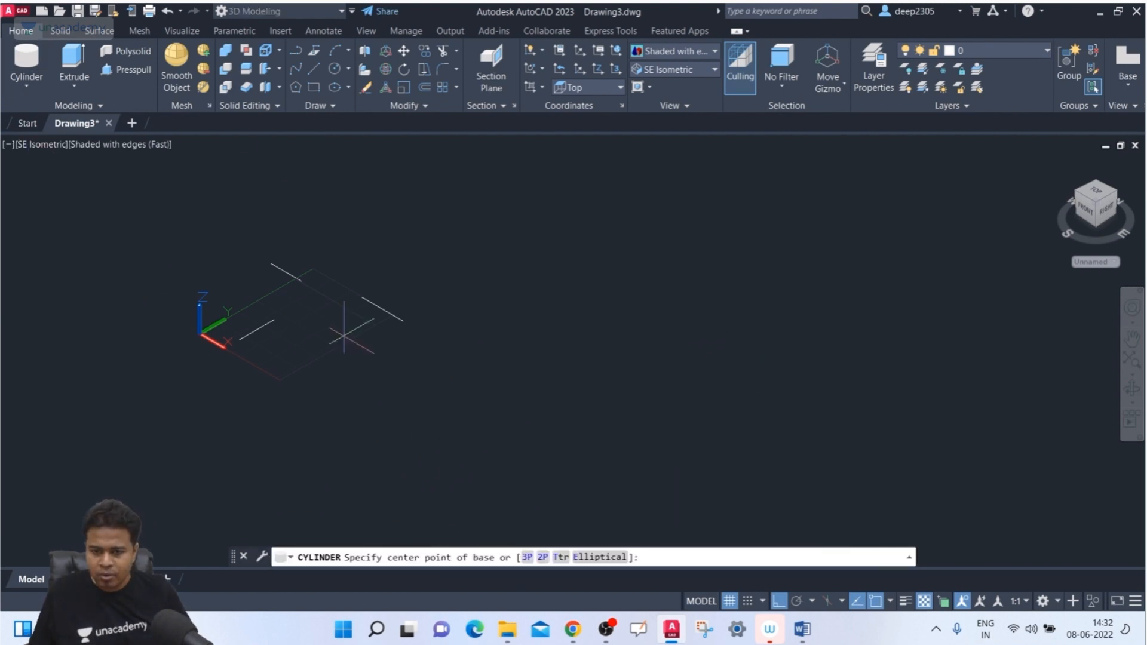
{"action": "left_click", "coordinate": [304, 326]}
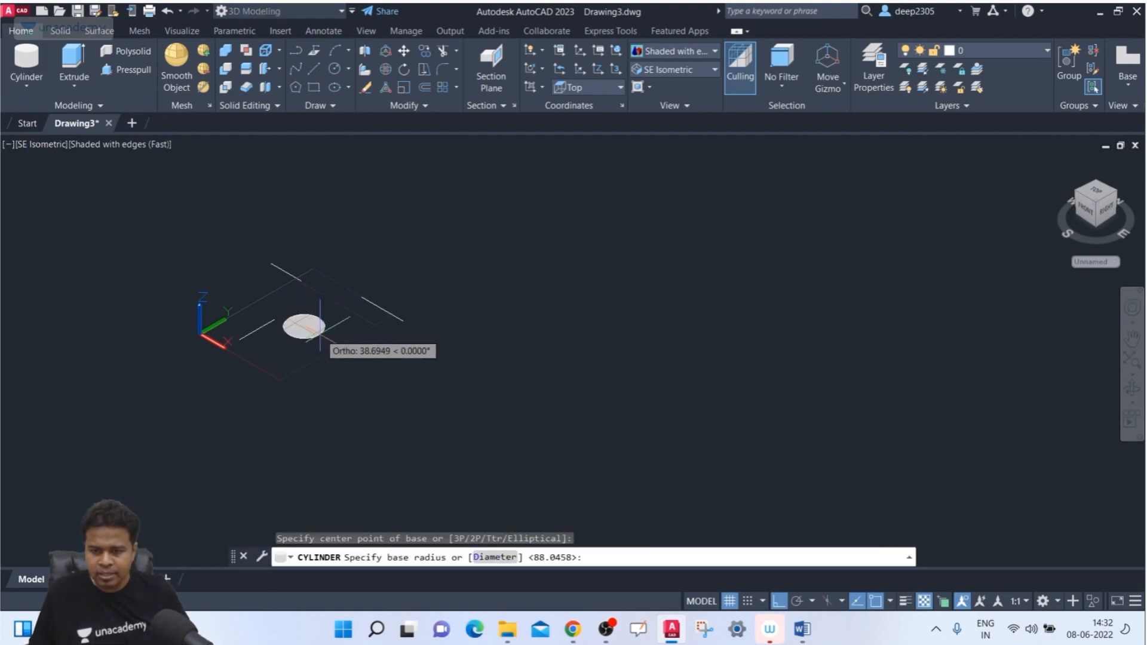
{"action": "scroll", "coordinate": [333, 326], "scroll_direction": "up", "scroll_amount": 1}
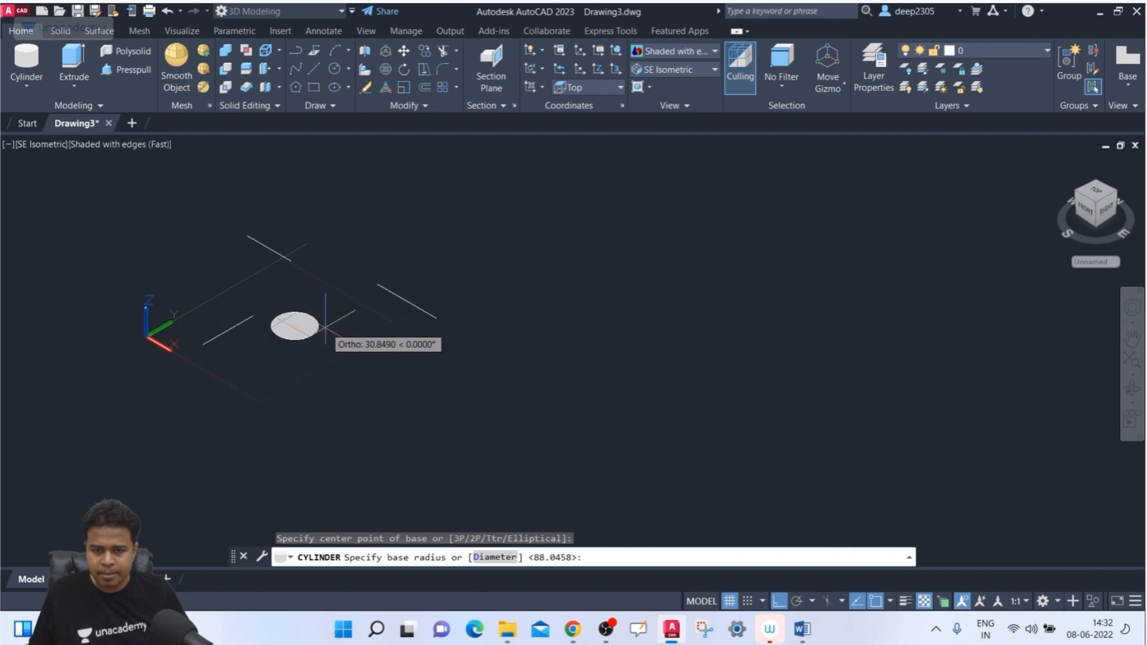
{"action": "left_click", "coordinate": [333, 326]}
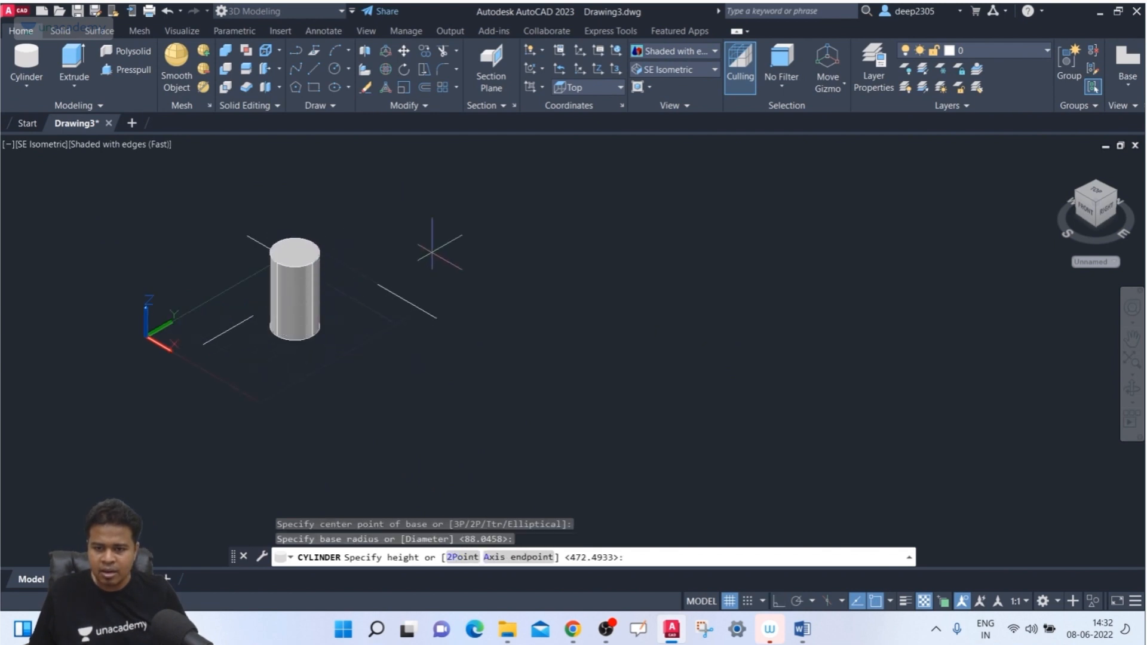
{"action": "left_click", "coordinate": [522, 558]}
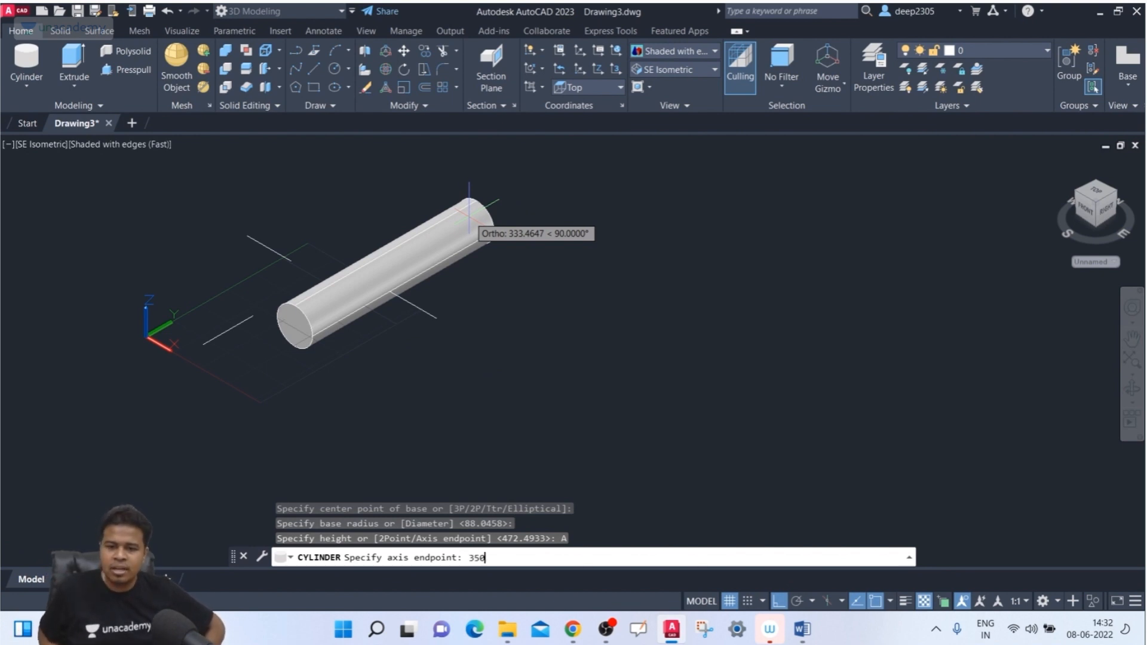
{"action": "key", "text": "Return"}
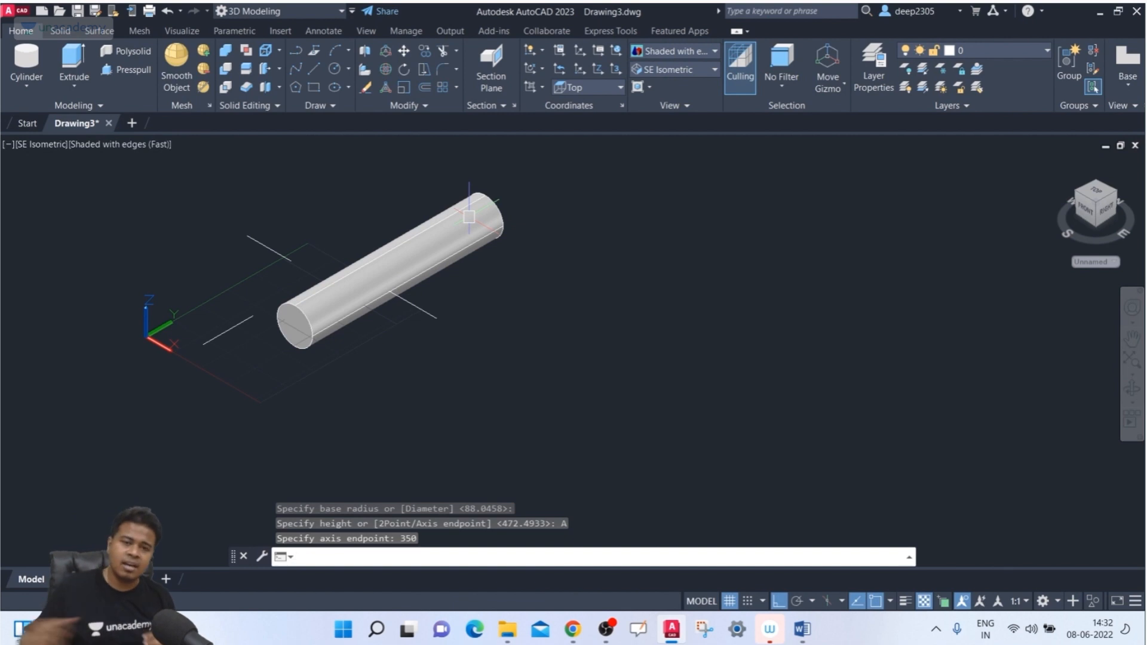
Erase the cylinder lying along the Y direction.
{"action": "left_click", "coordinate": [460, 224]}
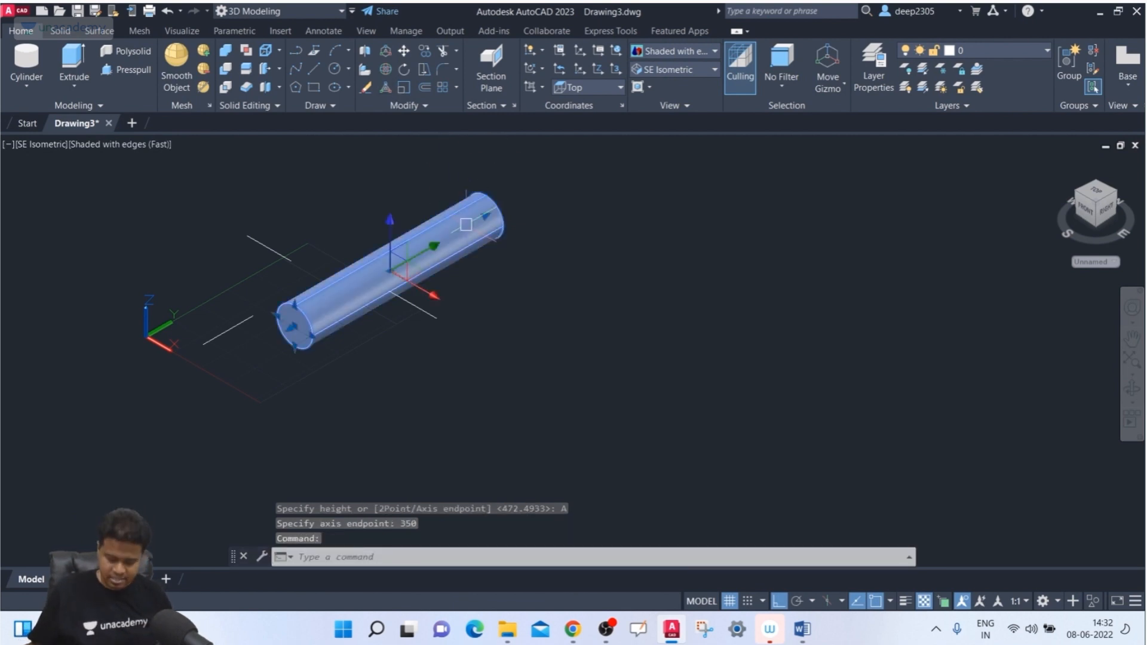
{"action": "key", "text": "Delete"}
{"action": "left_click", "coordinate": [12, 93]}
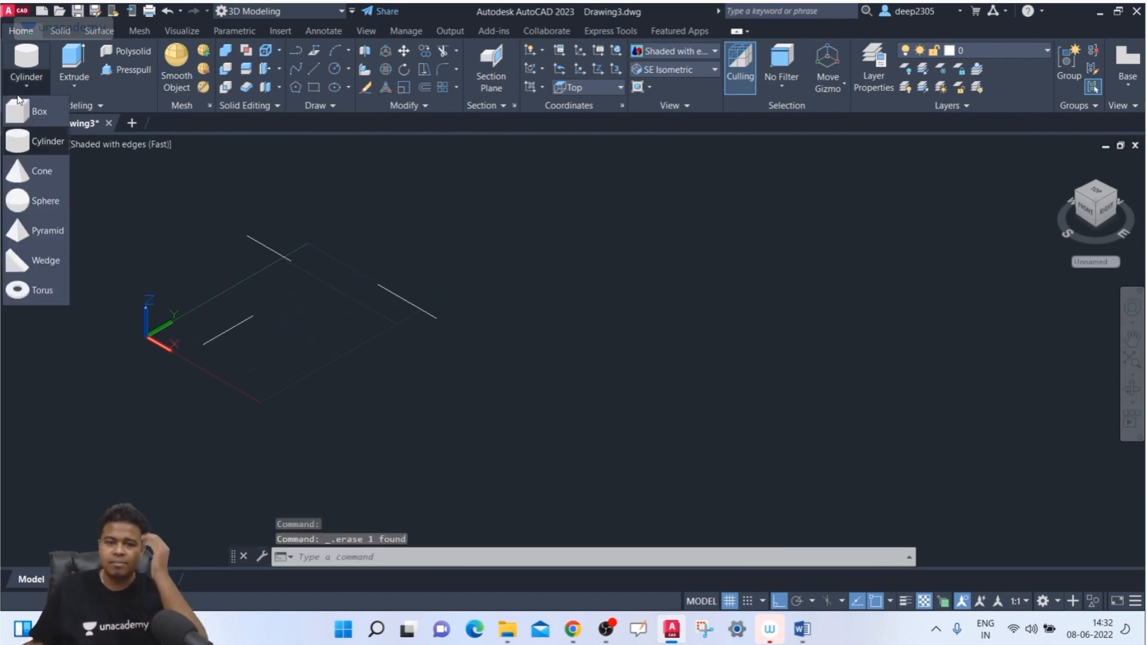
{"action": "left_click", "coordinate": [41, 172]}
{"action": "scroll", "coordinate": [243, 300], "scroll_direction": "up", "scroll_amount": 2}
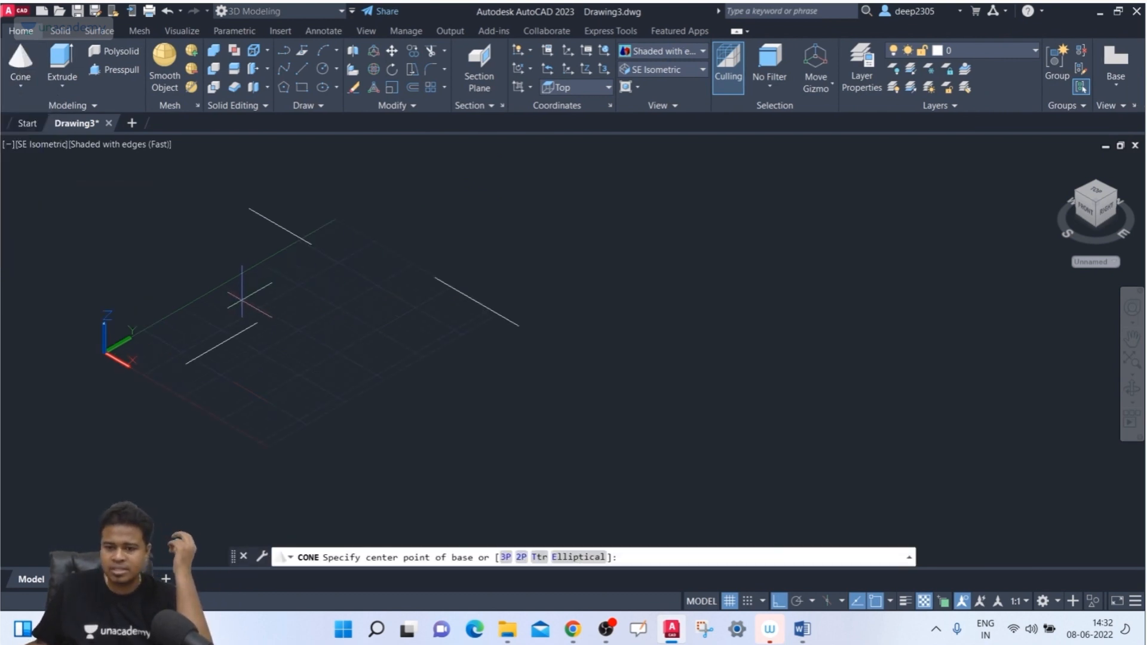
{"action": "middle_click_drag", "start_coordinate": [240, 301], "coordinate": [373, 333]}
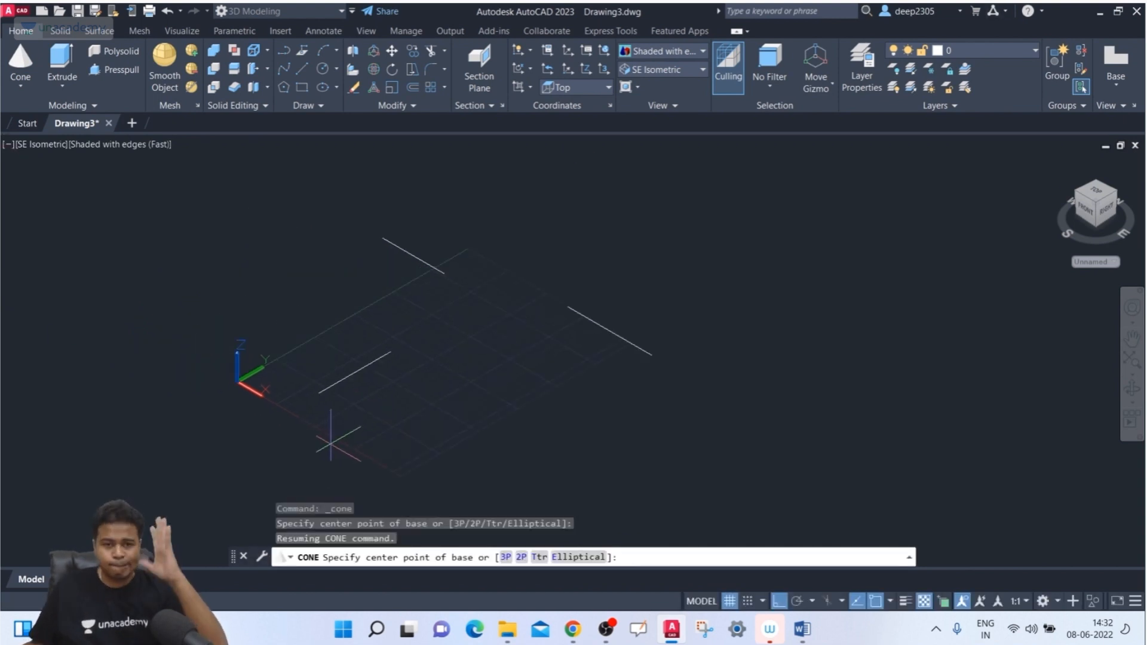
{"action": "key", "text": "Escape"}
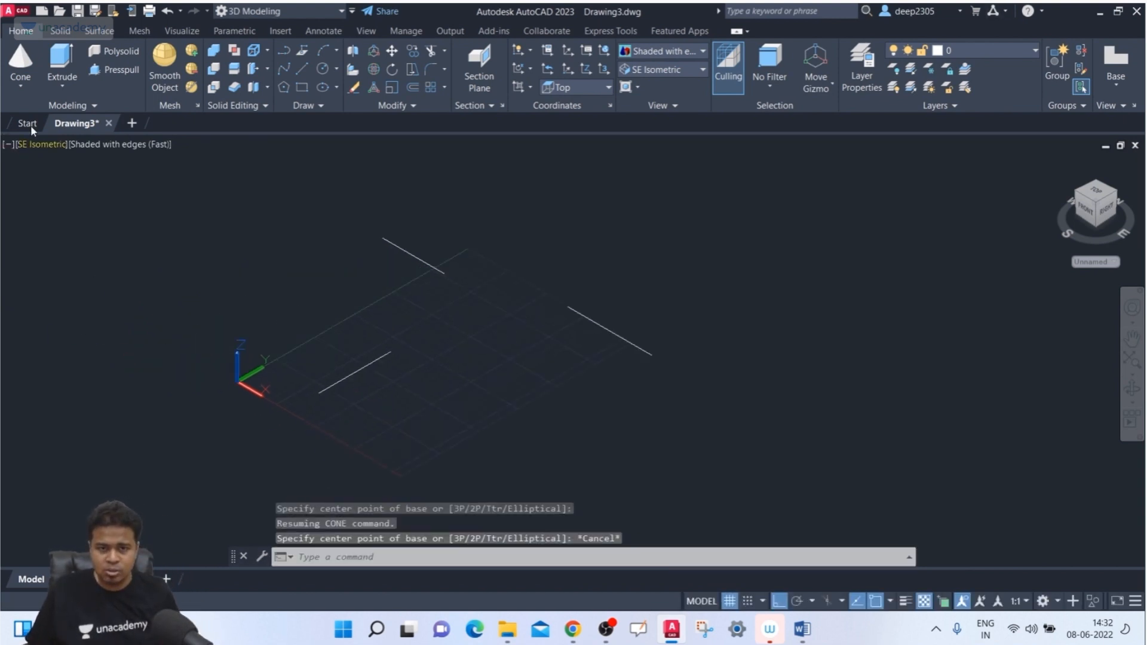
Create an upright cylinder with the Elliptical option, placing both base axes between the lines with the first along X.
{"action": "left_click", "coordinate": [21, 86]}
{"action": "left_click", "coordinate": [40, 141]}
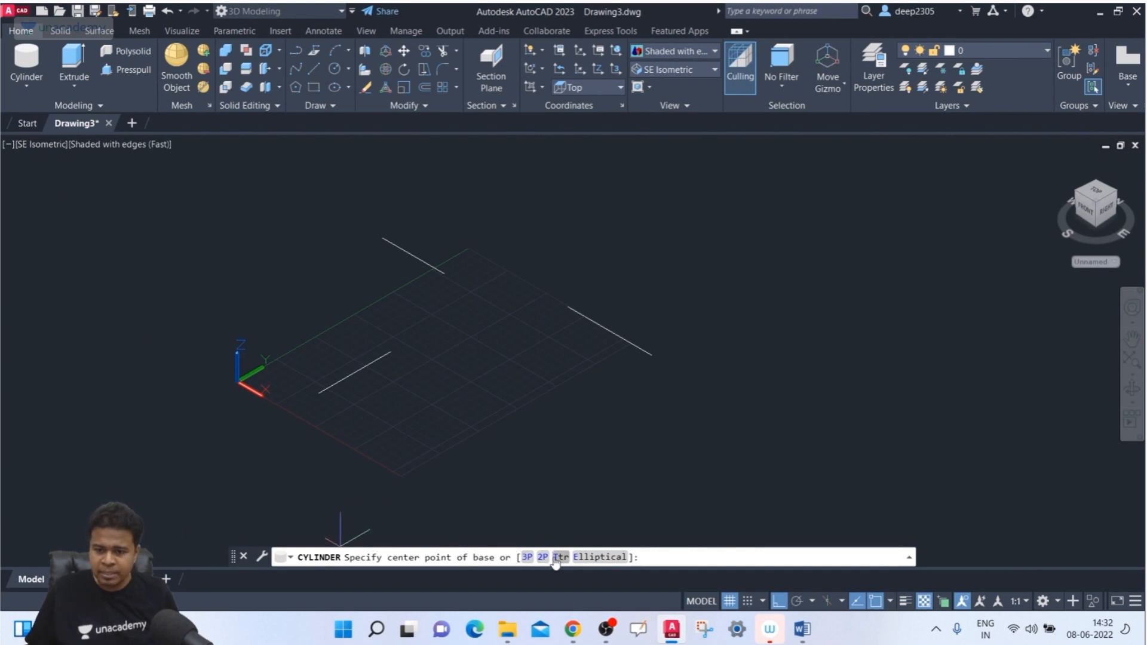
{"action": "left_click", "coordinate": [594, 557]}
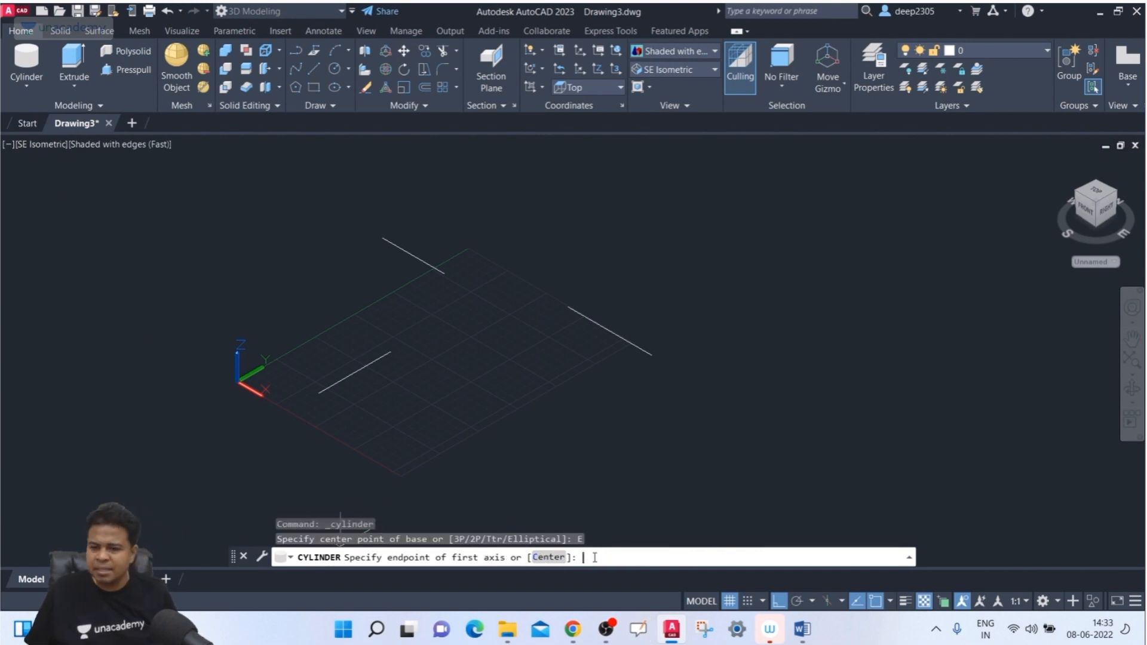
{"action": "left_click", "coordinate": [452, 354]}
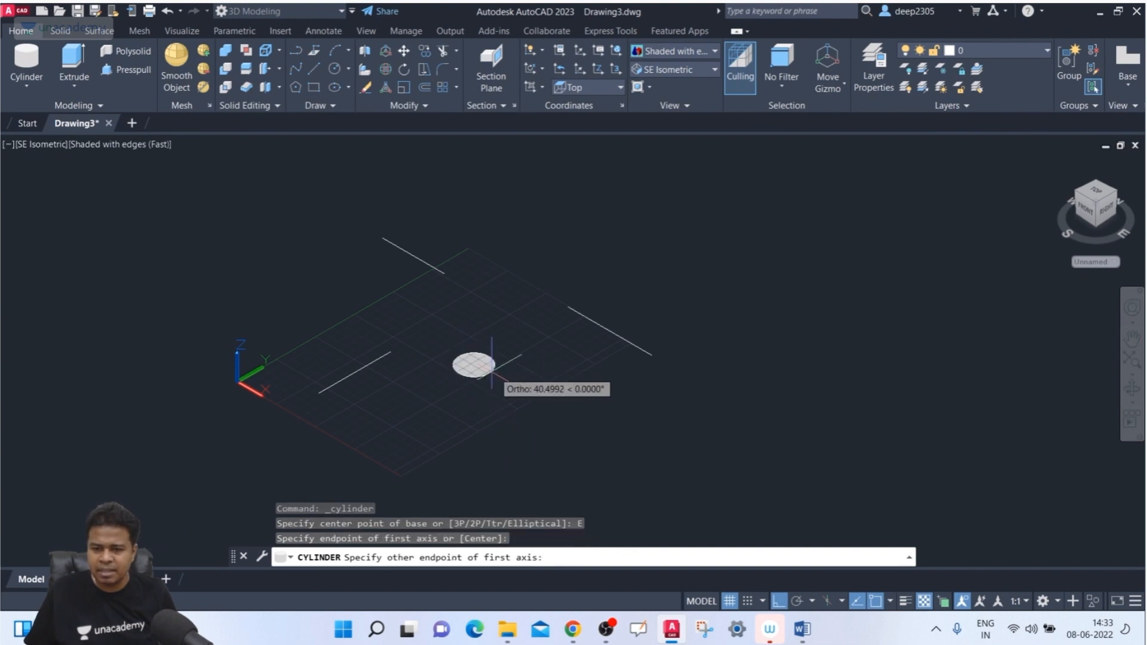
{"action": "left_click", "coordinate": [537, 398]}
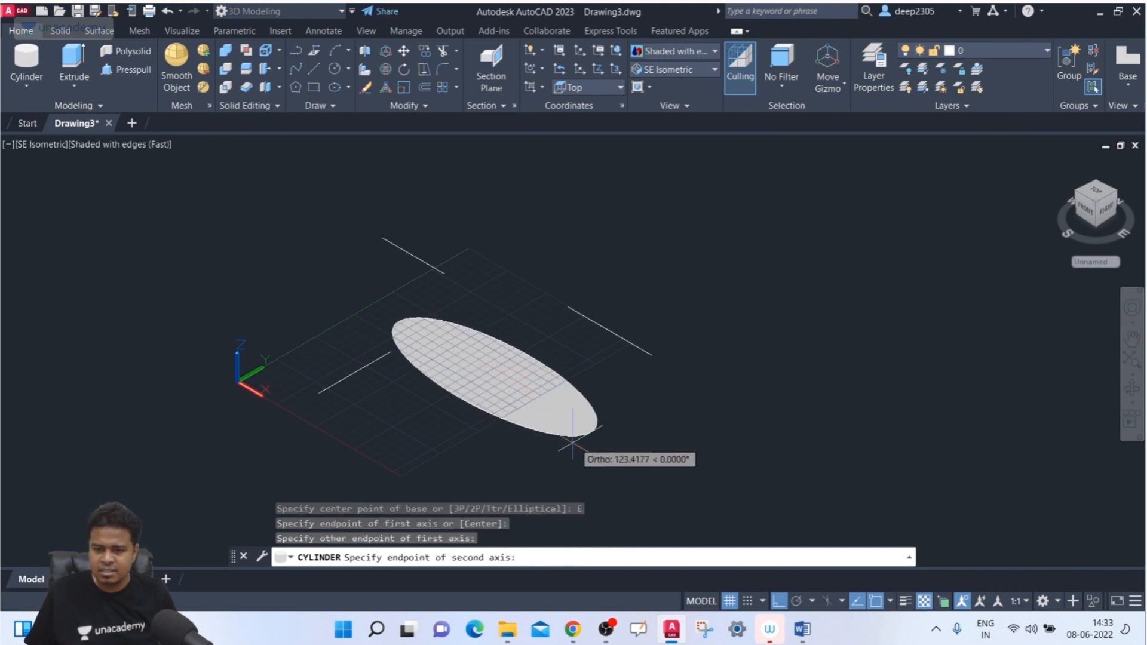
{"action": "left_click", "coordinate": [594, 434]}
{"action": "left_click", "coordinate": [634, 193]}
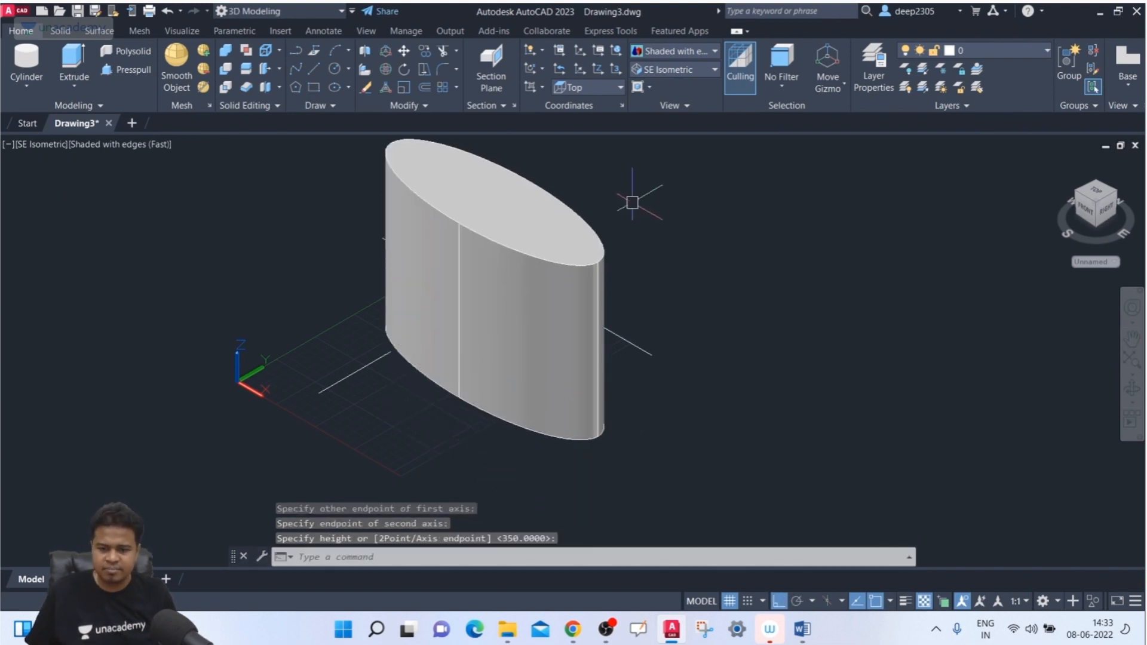
Erase the elliptical cylinder.
{"action": "left_click", "coordinate": [687, 225]}
{"action": "left_click", "coordinate": [595, 245]}
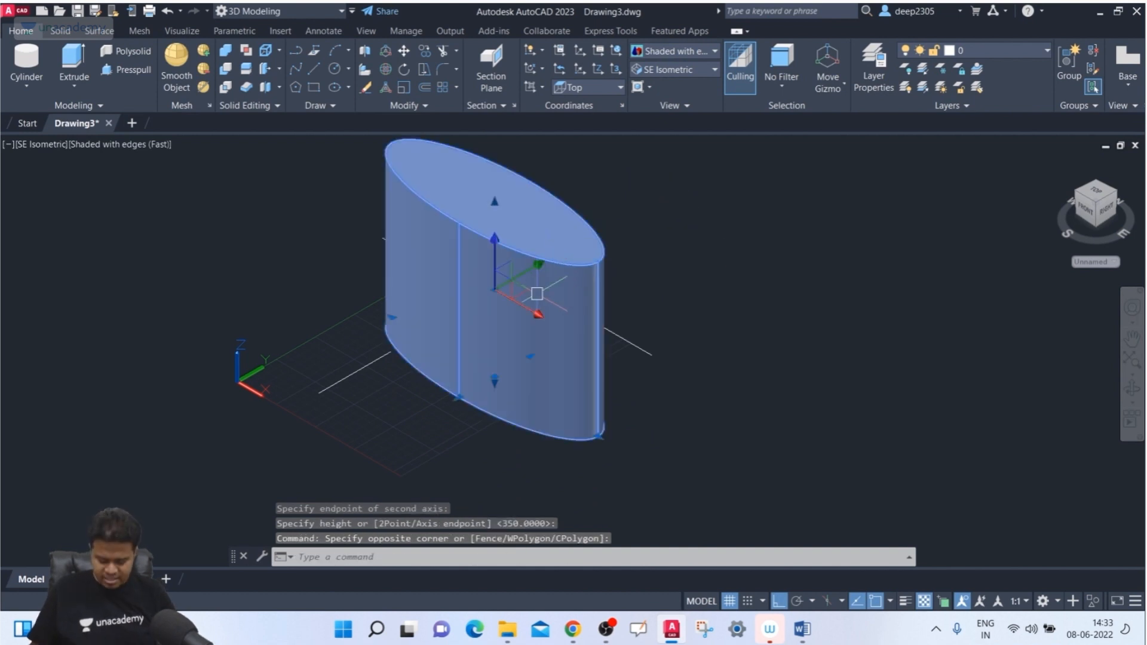
{"action": "key", "text": "Delete"}
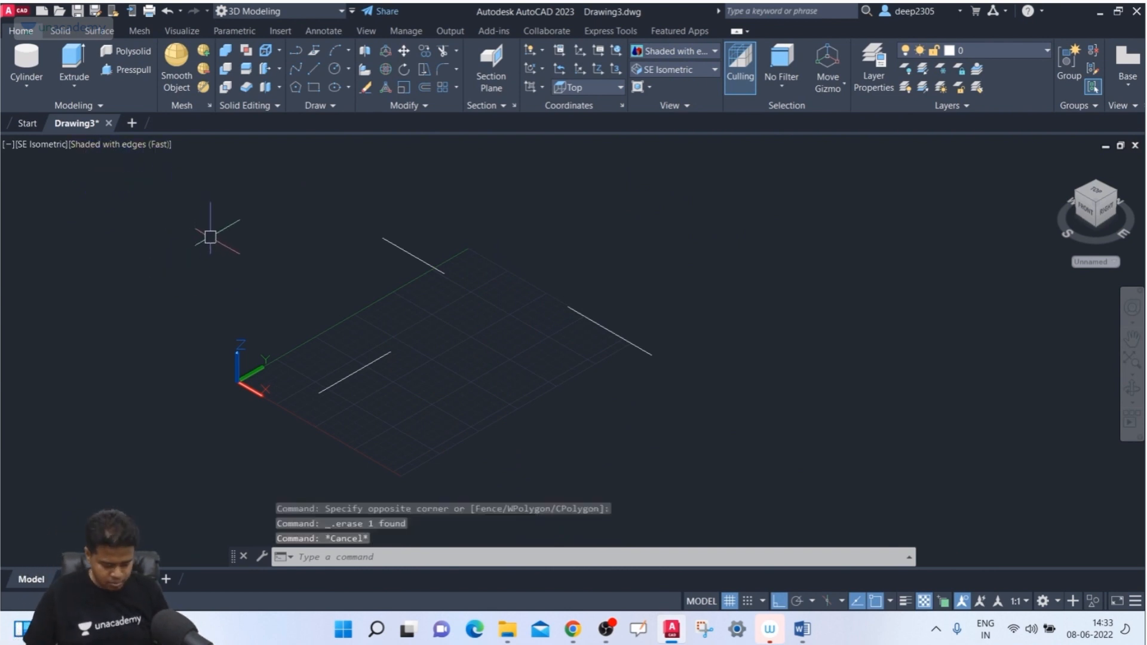
Draw a 200-long line along the positive X direction, starting from the open area between the three existing lines.
{"action": "type", "text": "l"}
{"action": "key", "text": "Return"}
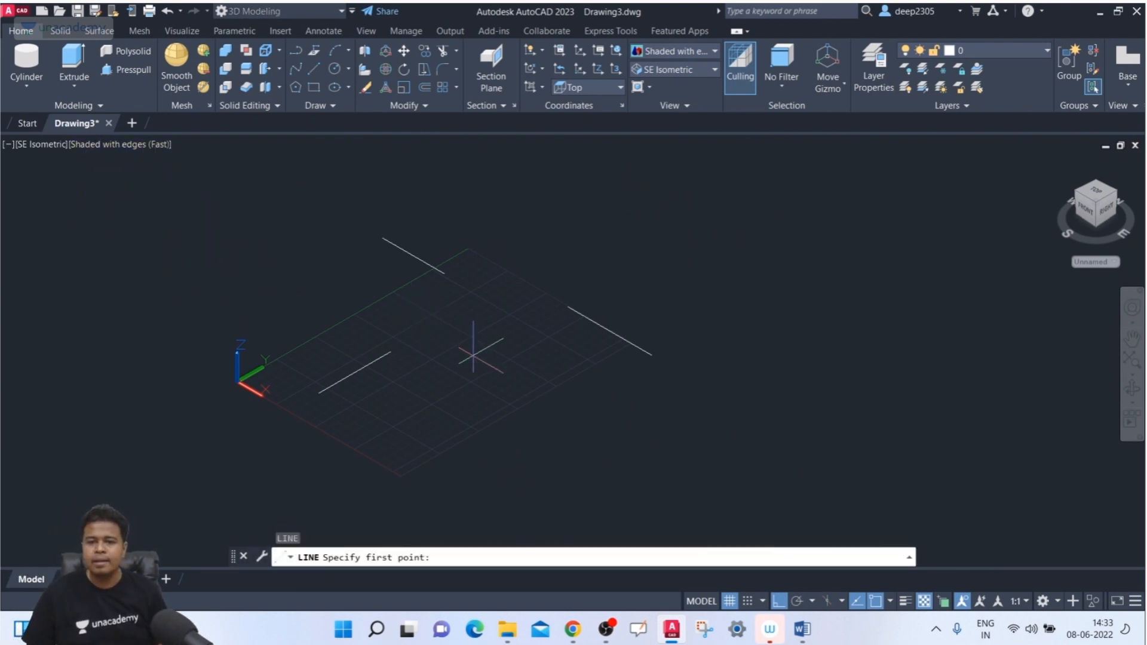
{"action": "left_click", "coordinate": [462, 351]}
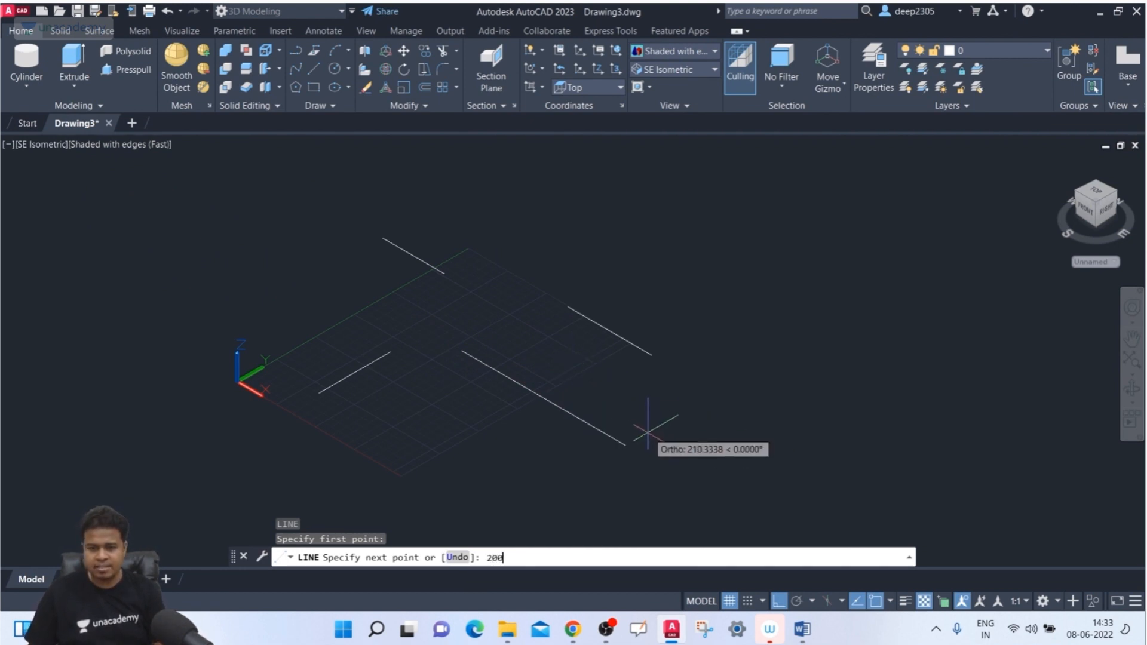
{"action": "type", "text": "200"}
{"action": "key", "text": "Return"}
{"action": "key", "text": "Return"}
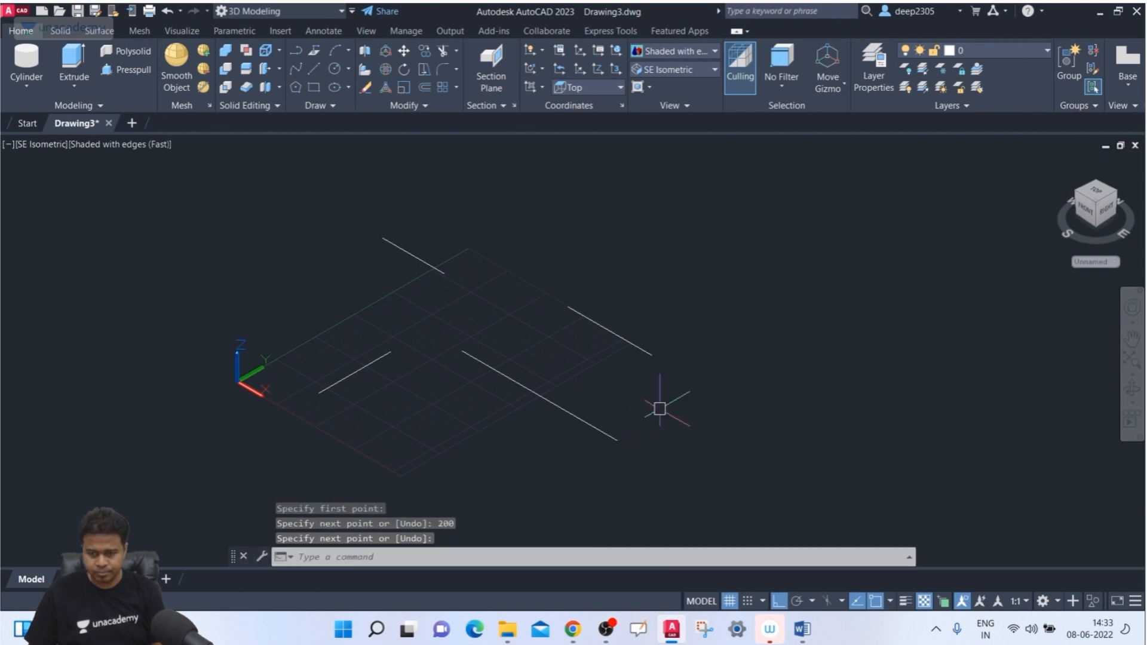
Draw a separate 100-long line along the positive Y direction, starting from empty space near the far X end of the grid.
{"action": "type", "text": "l"}
{"action": "key", "text": "Return"}
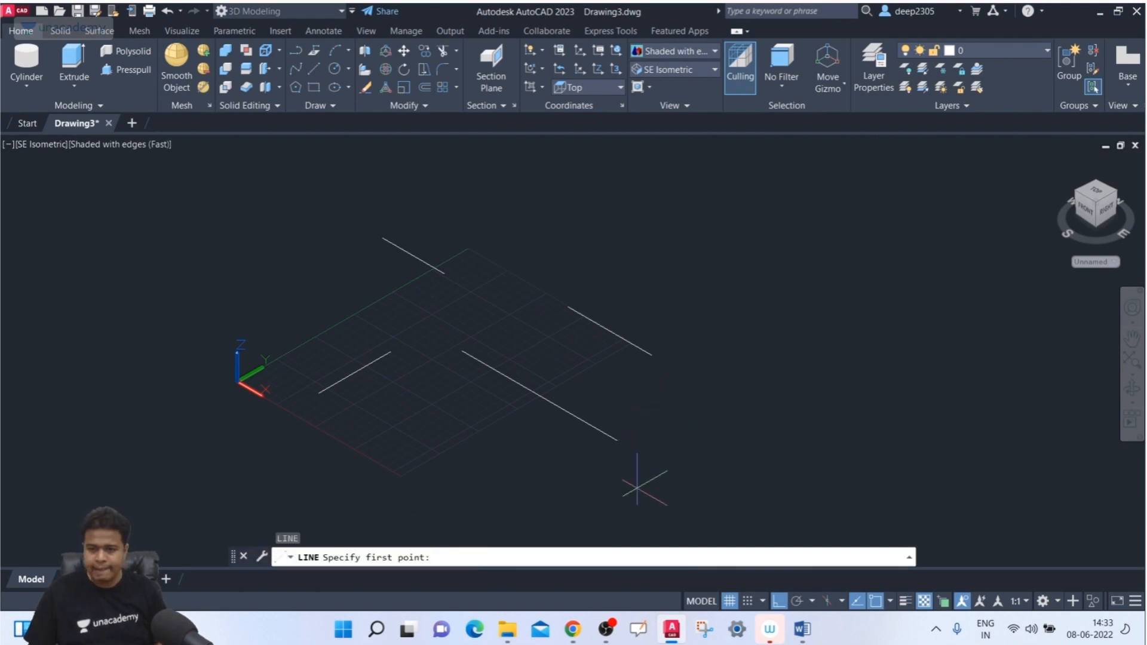
{"action": "scroll", "coordinate": [459, 377], "scroll_direction": "up", "scroll_amount": 1}
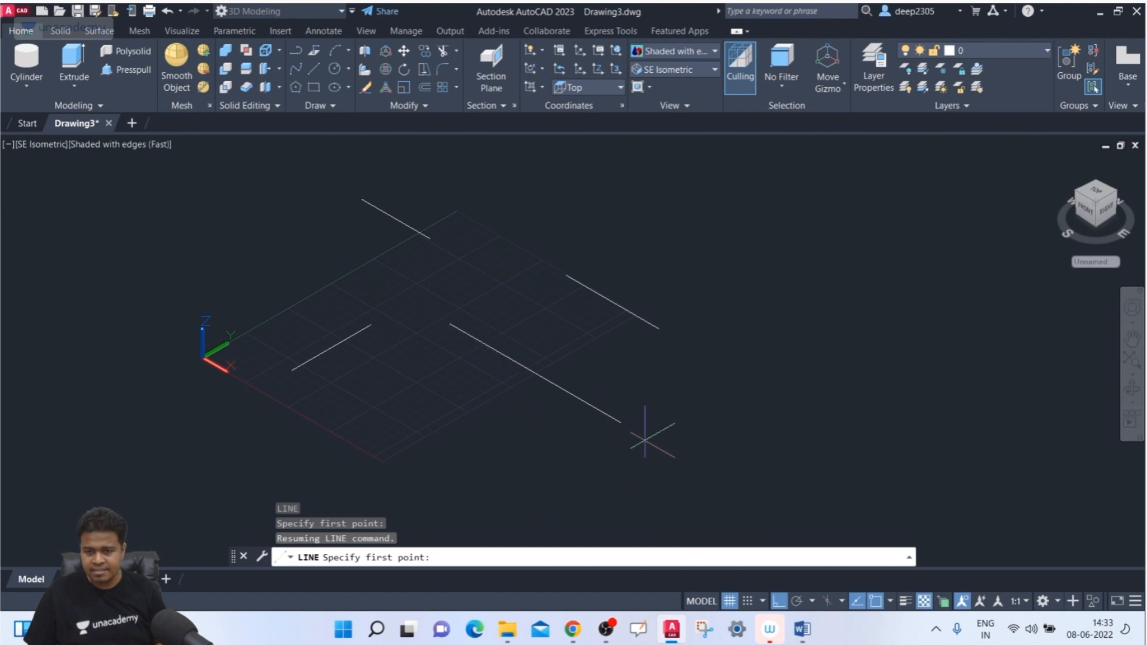
{"action": "left_click", "coordinate": [280, 482]}
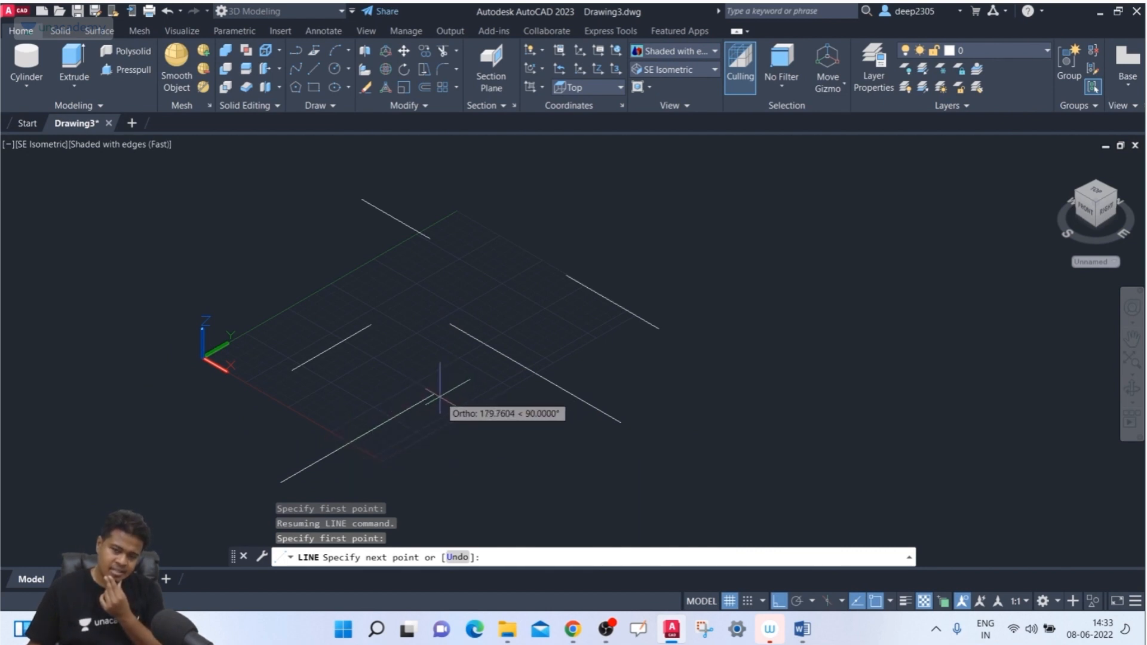
{"action": "type", "text": "100"}
{"action": "key", "text": "Return"}
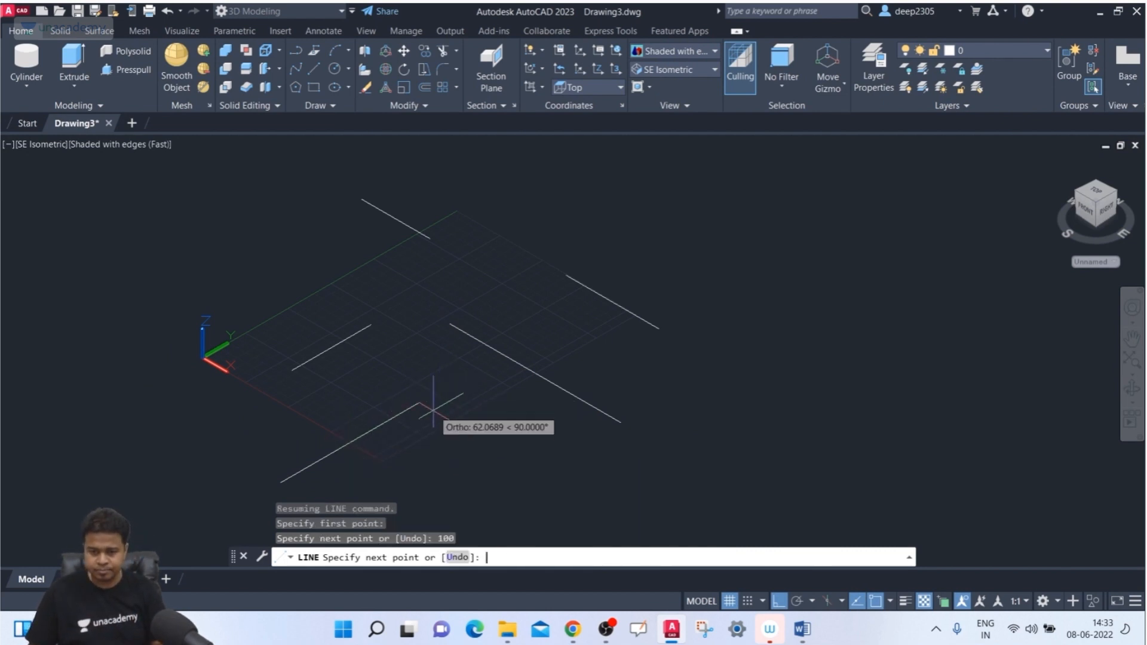
Finish the 100-unit line and move it by its midpoint onto the midpoint of the long line parallel to X.
{"action": "key", "text": "Return"}
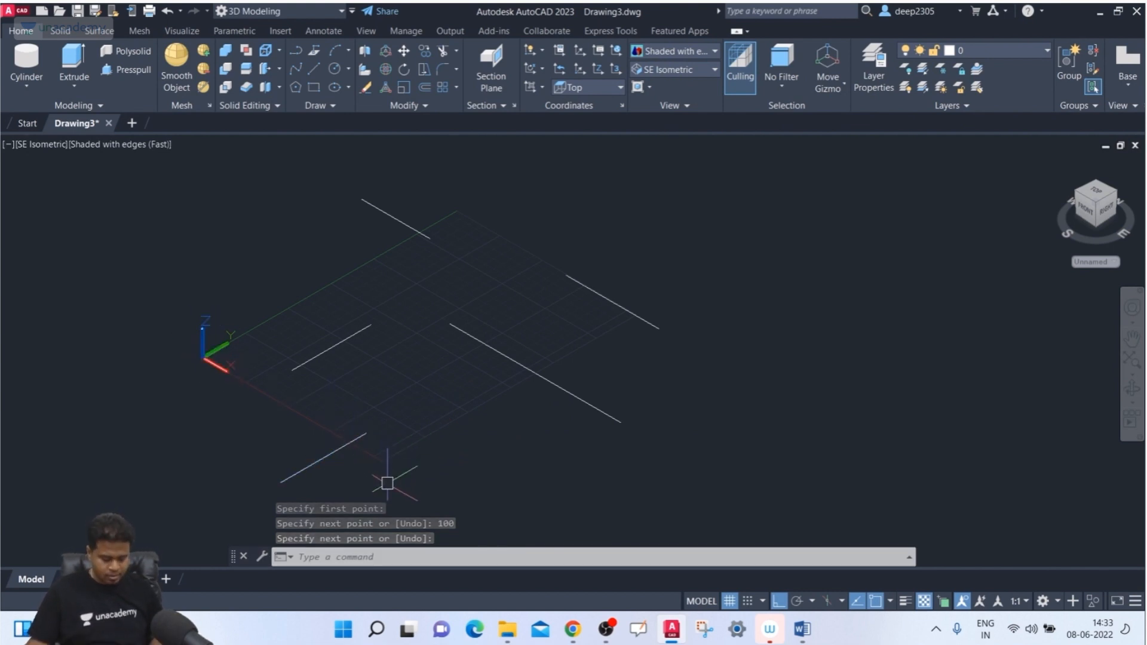
{"action": "type", "text": "m"}
{"action": "key", "text": "Return"}
{"action": "left_click", "coordinate": [396, 416]}
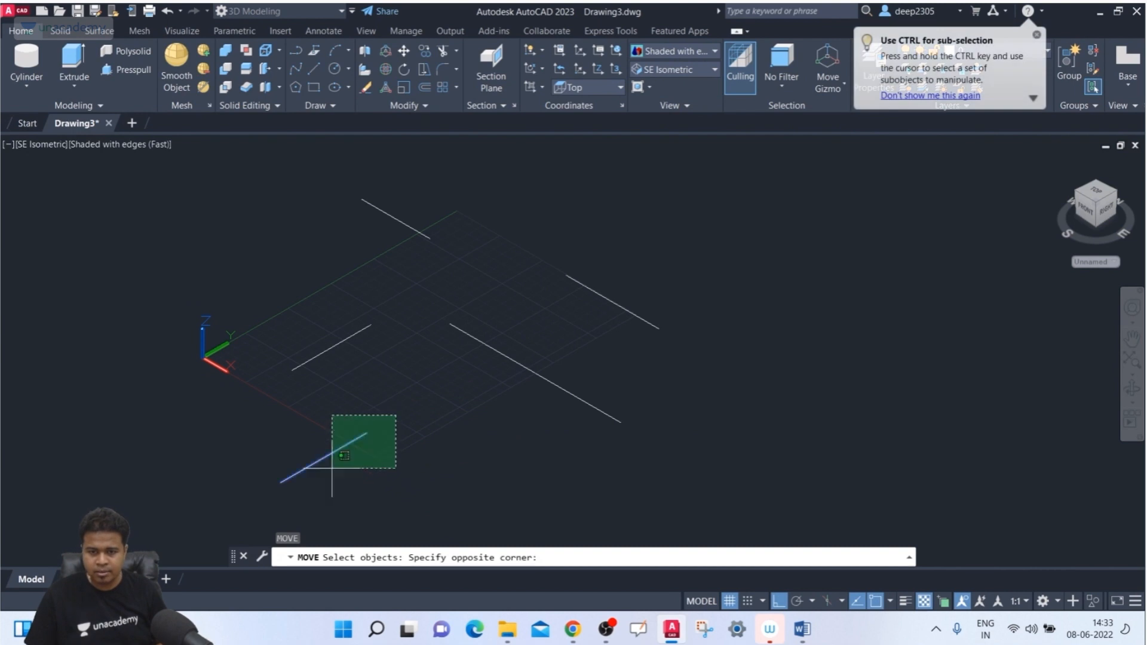
{"action": "left_click", "coordinate": [330, 467]}
{"action": "key", "text": "Return"}
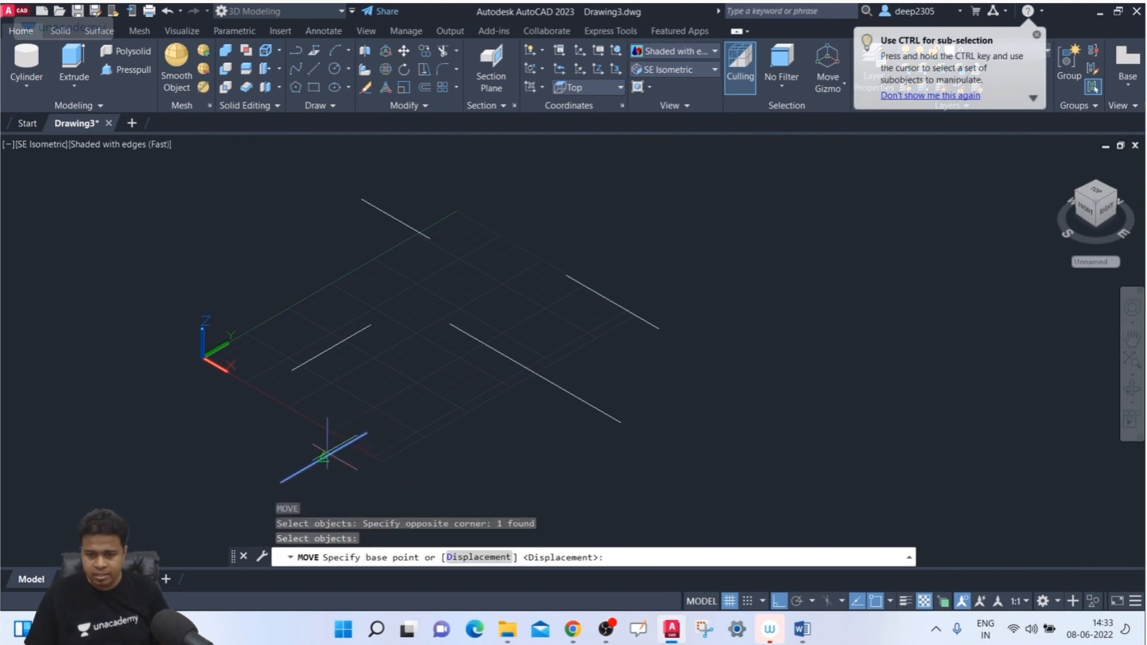
{"action": "left_click", "coordinate": [325, 455]}
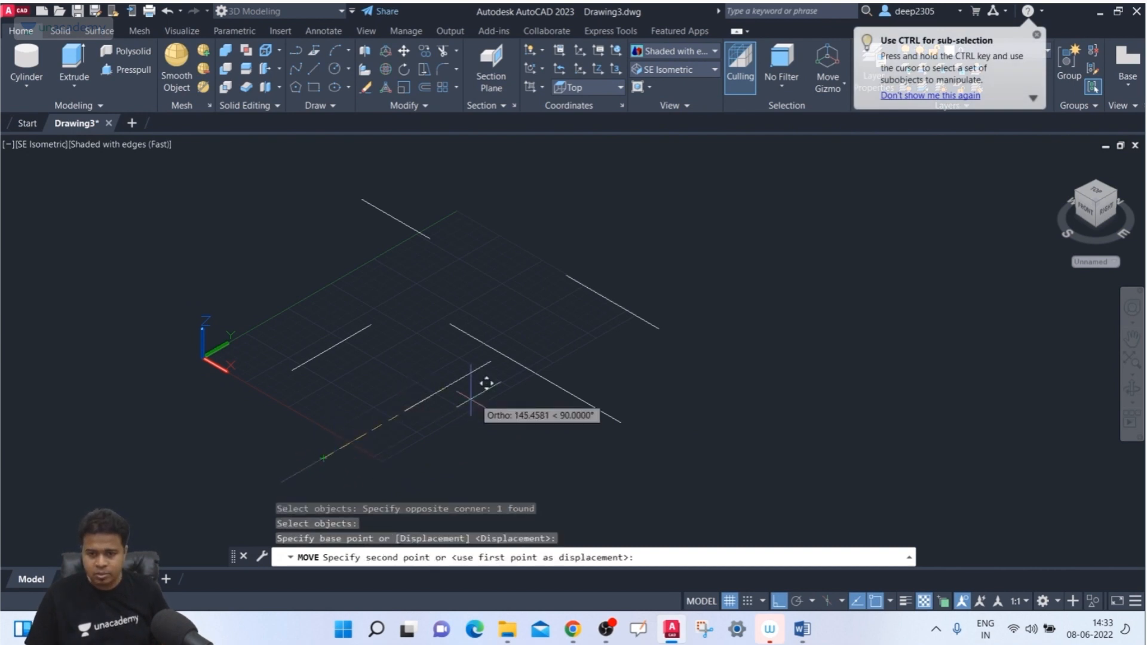
{"action": "left_click", "coordinate": [535, 373]}
{"action": "middle_click_drag", "start_coordinate": [689, 468], "coordinate": [671, 473]}
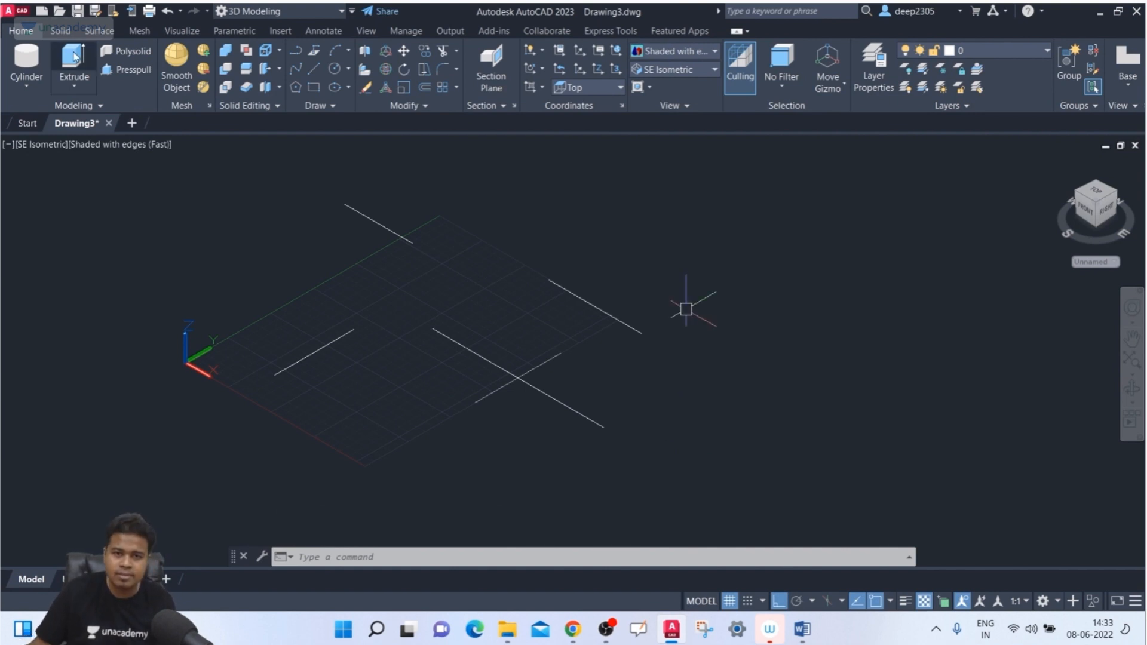
Create an elliptical cylinder using the crossing lines' endpoints for its axes, setting its height of about 209 with a vertical axis endpoint.
{"action": "left_click", "coordinate": [26, 60]}
{"action": "left_click", "coordinate": [614, 561]}
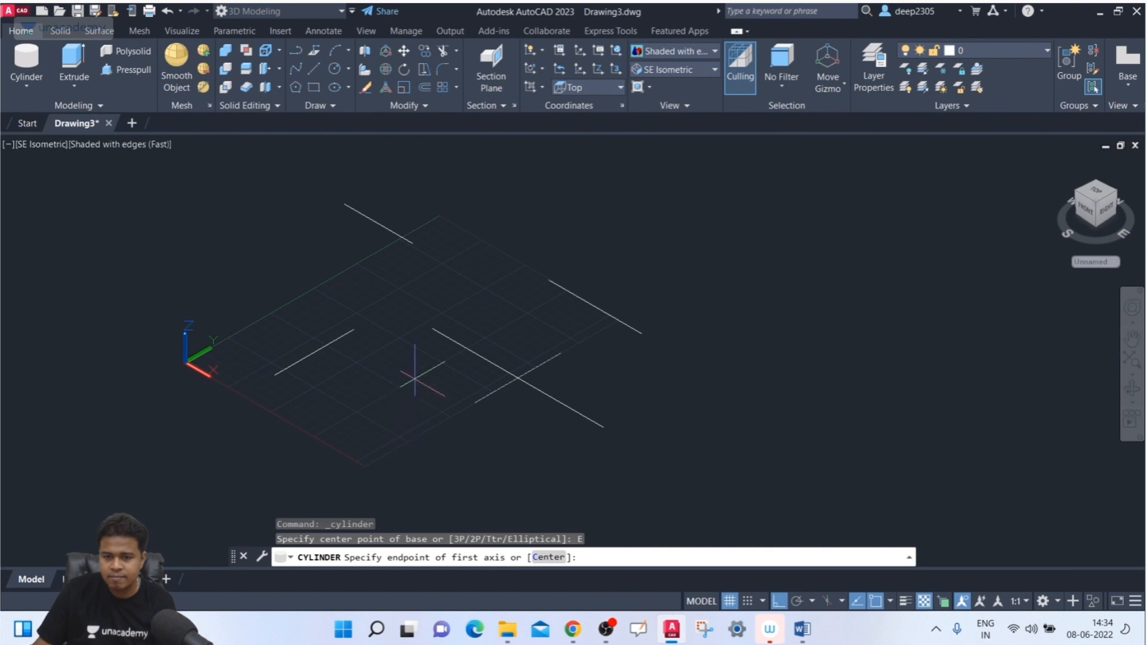
{"action": "left_click", "coordinate": [432, 328]}
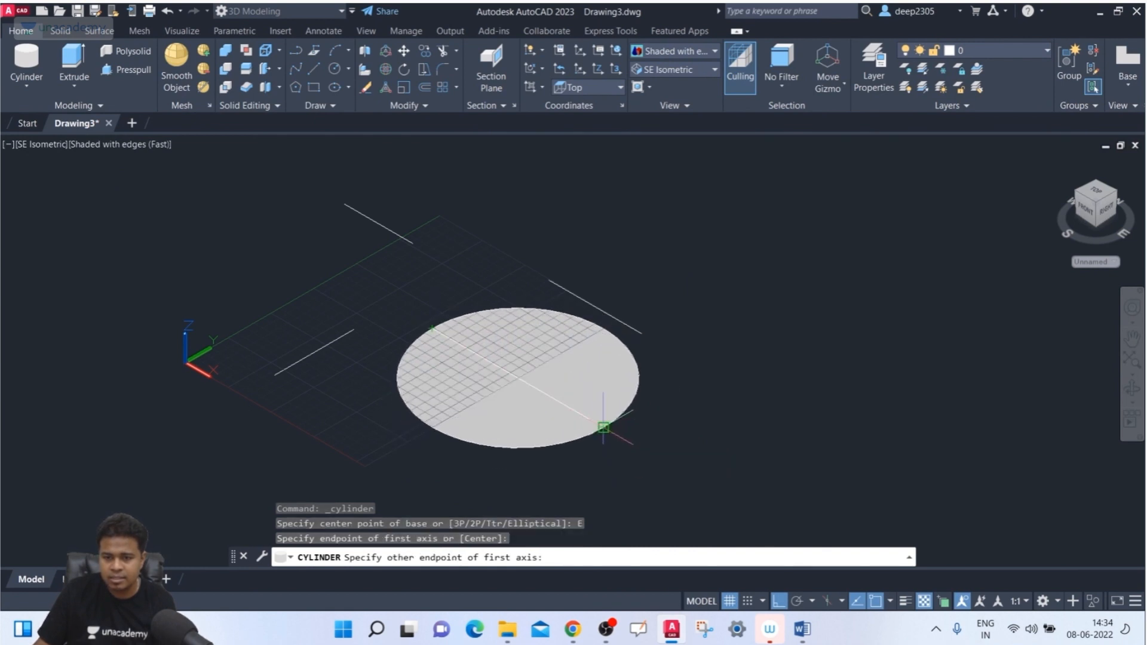
{"action": "left_click", "coordinate": [603, 427]}
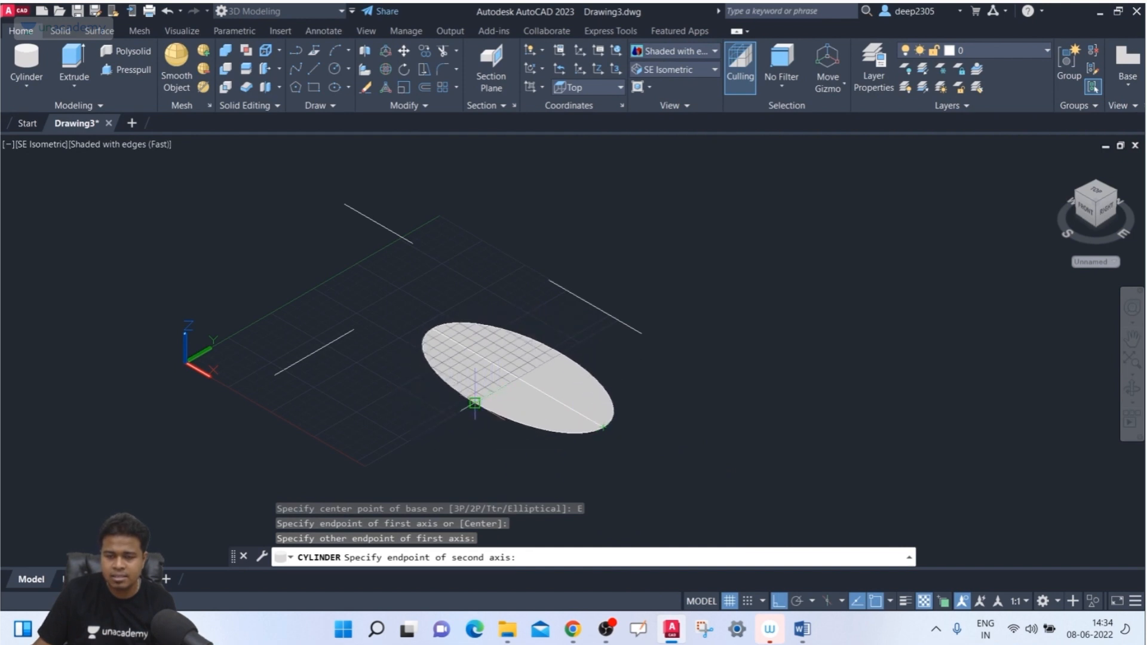
{"action": "left_click", "coordinate": [475, 403]}
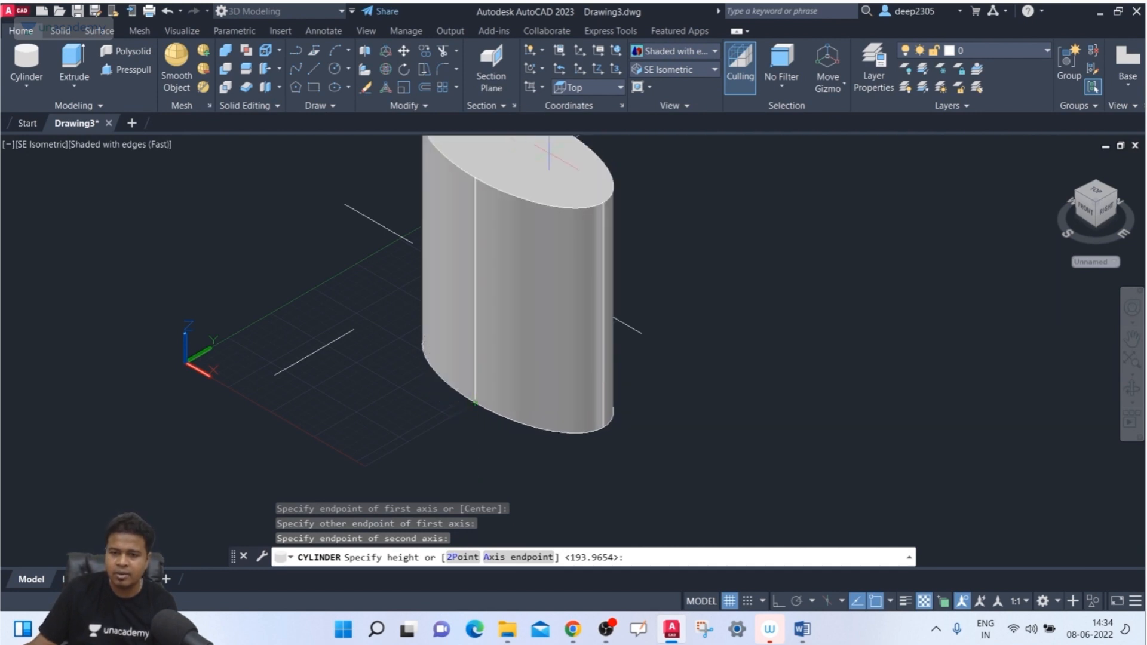
{"action": "middle_click_drag", "start_coordinate": [585, 191], "coordinate": [545, 257]}
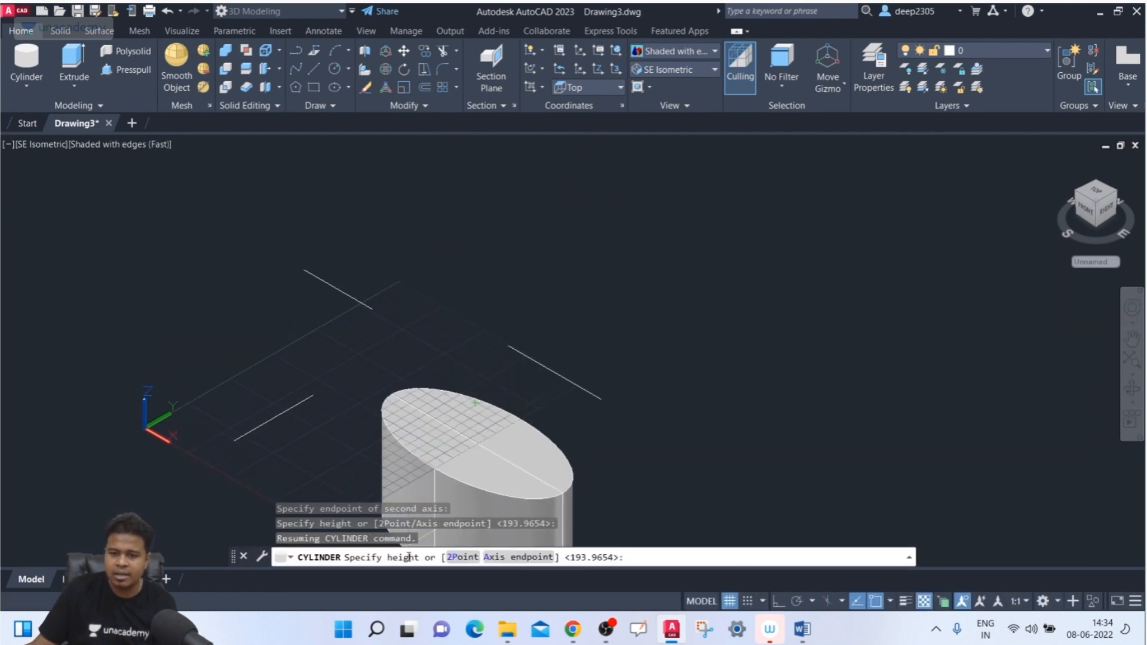
{"action": "left_click", "coordinate": [521, 560]}
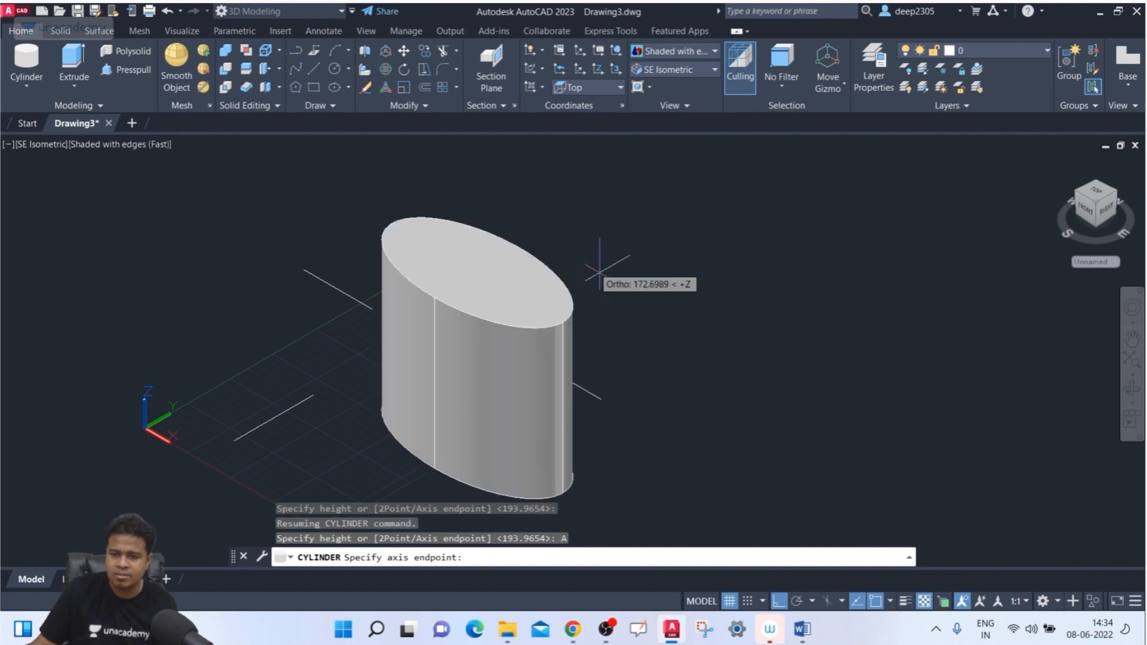
{"action": "left_click", "coordinate": [534, 236]}
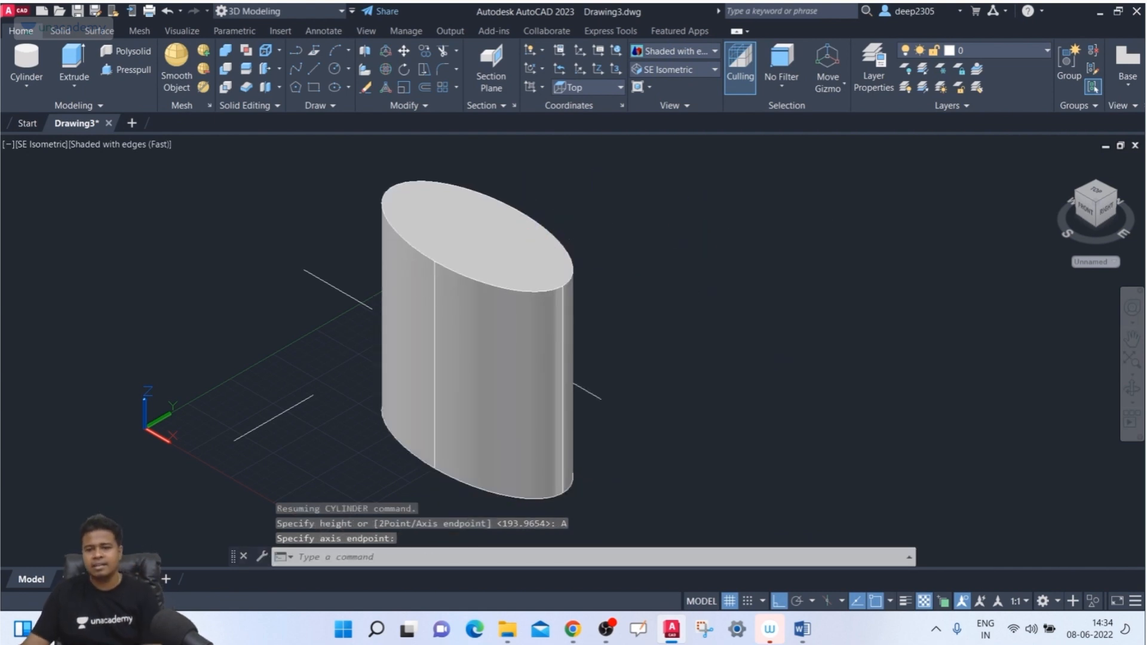
Delete the elliptical cylinder.
{"action": "left_click", "coordinate": [687, 233]}
{"action": "left_click", "coordinate": [502, 294]}
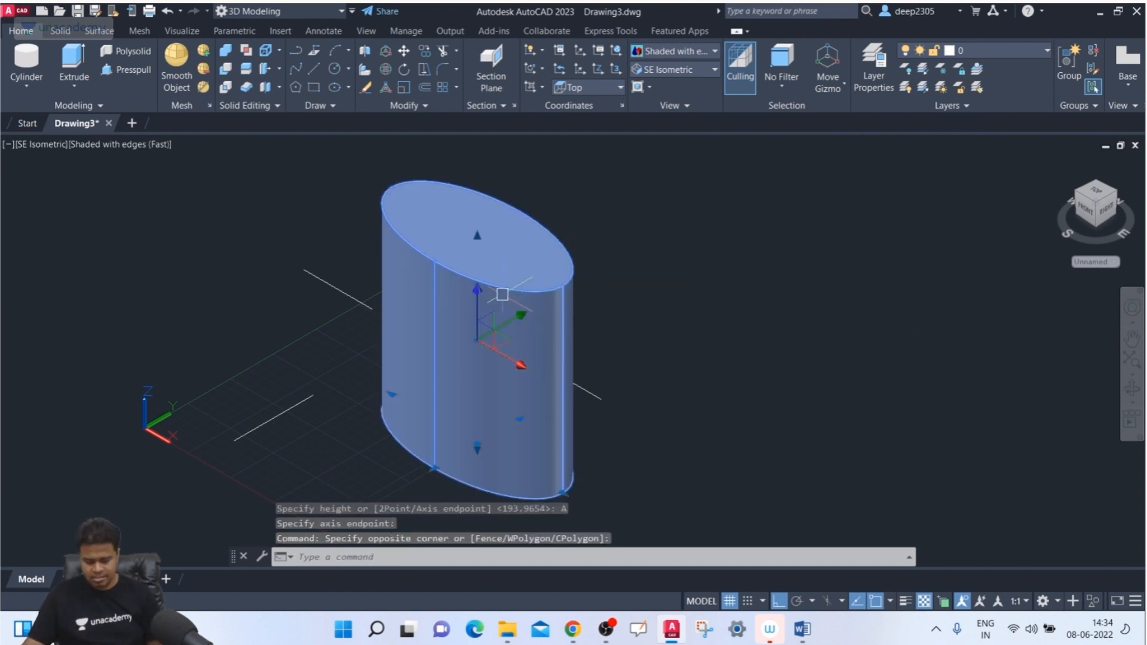
{"action": "key", "text": "Delete"}
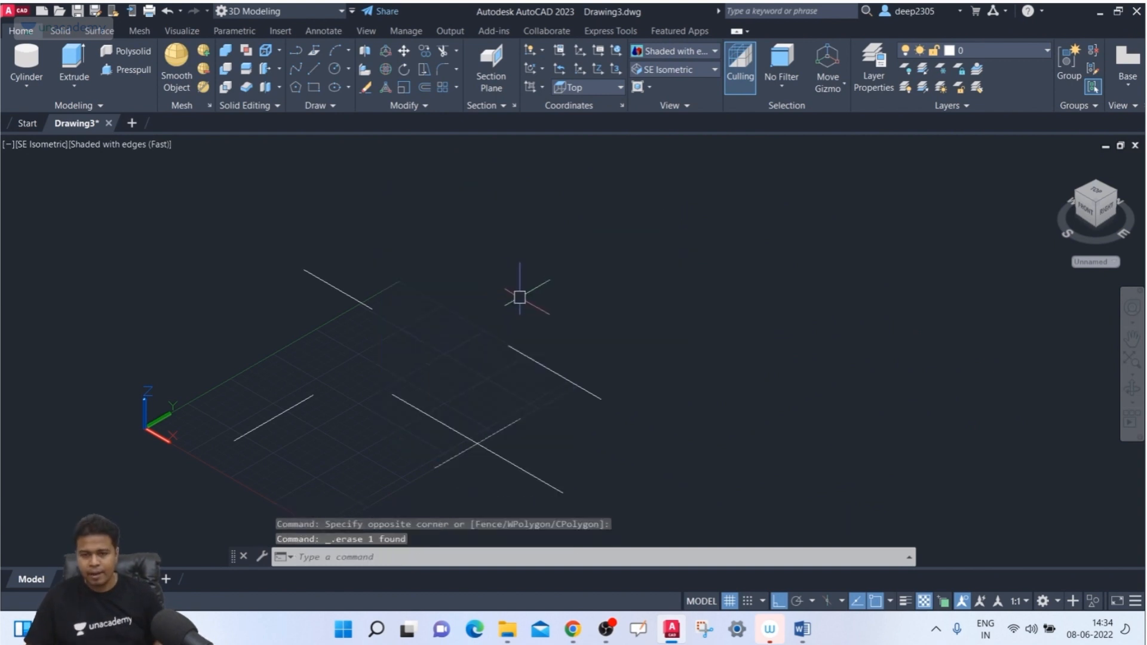
Create a two-point cylinder with its diameter spanning the facing endpoints of the two separate X-direction lines, about 117 high.
{"action": "left_click", "coordinate": [25, 90]}
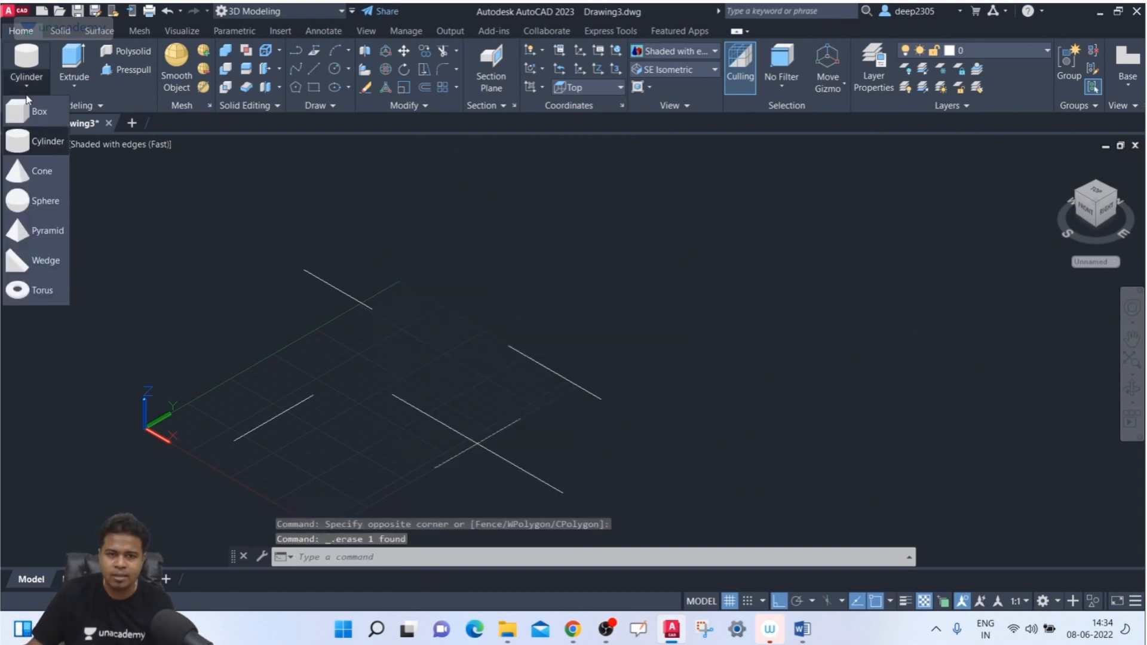
{"action": "left_click", "coordinate": [55, 140]}
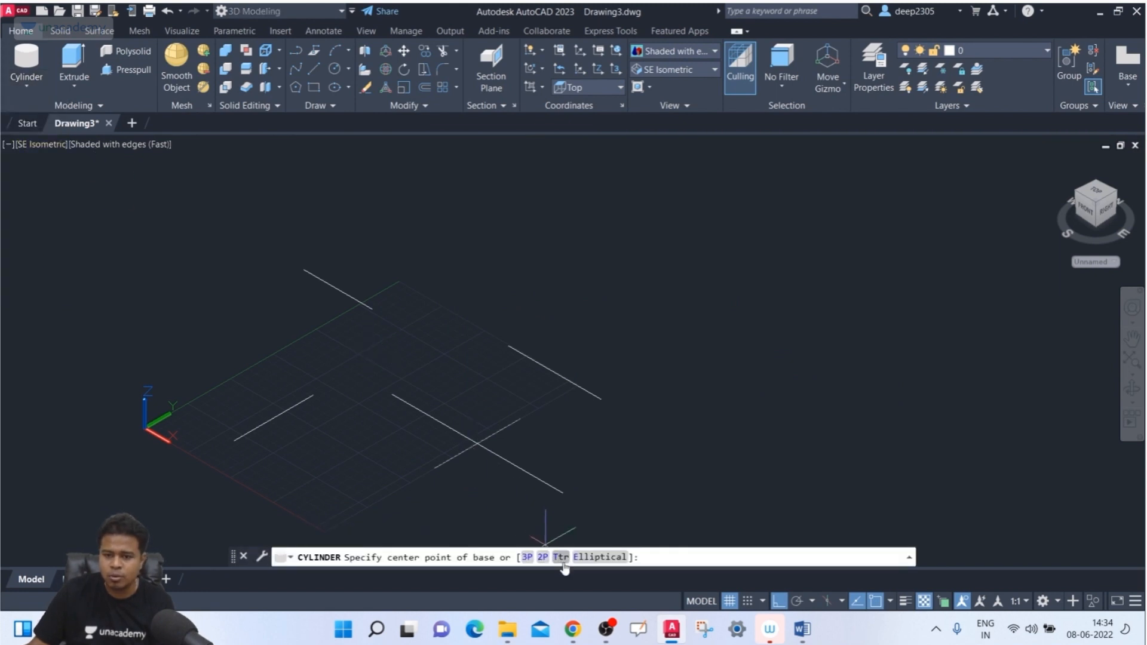
{"action": "left_click", "coordinate": [542, 557]}
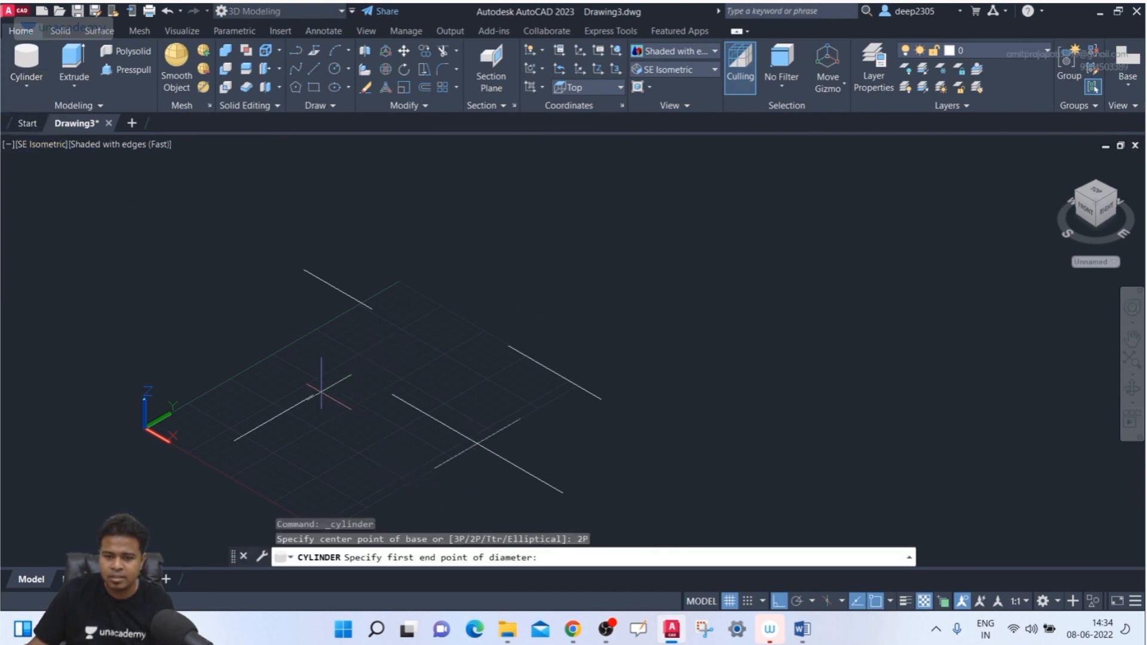
{"action": "left_click", "coordinate": [372, 309]}
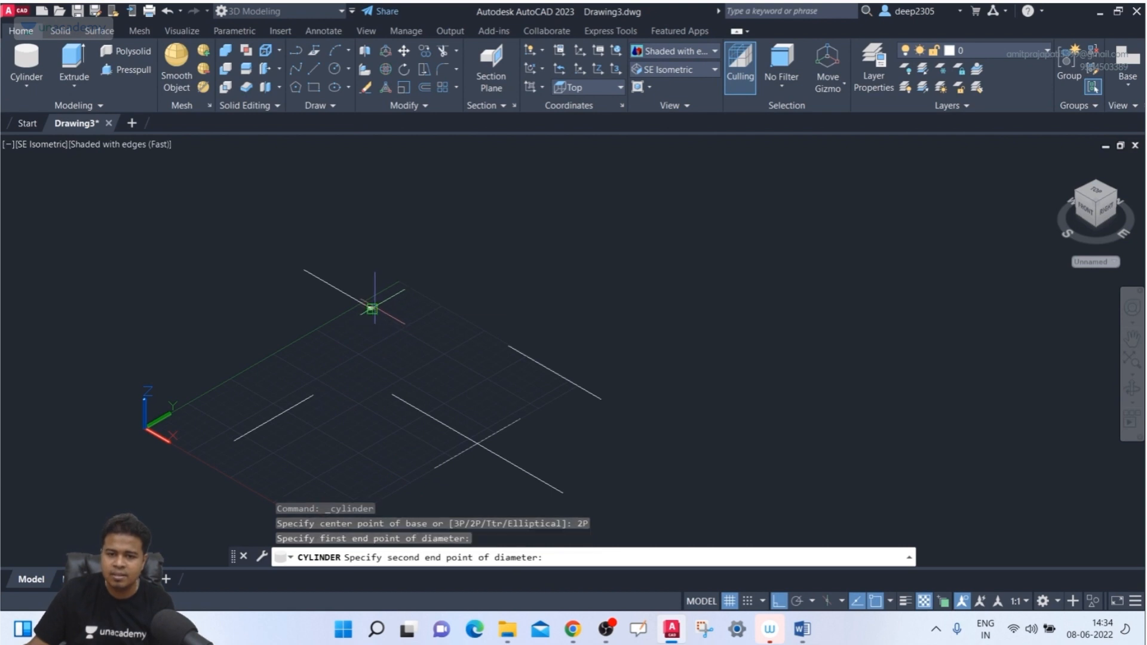
{"action": "left_click", "coordinate": [508, 345]}
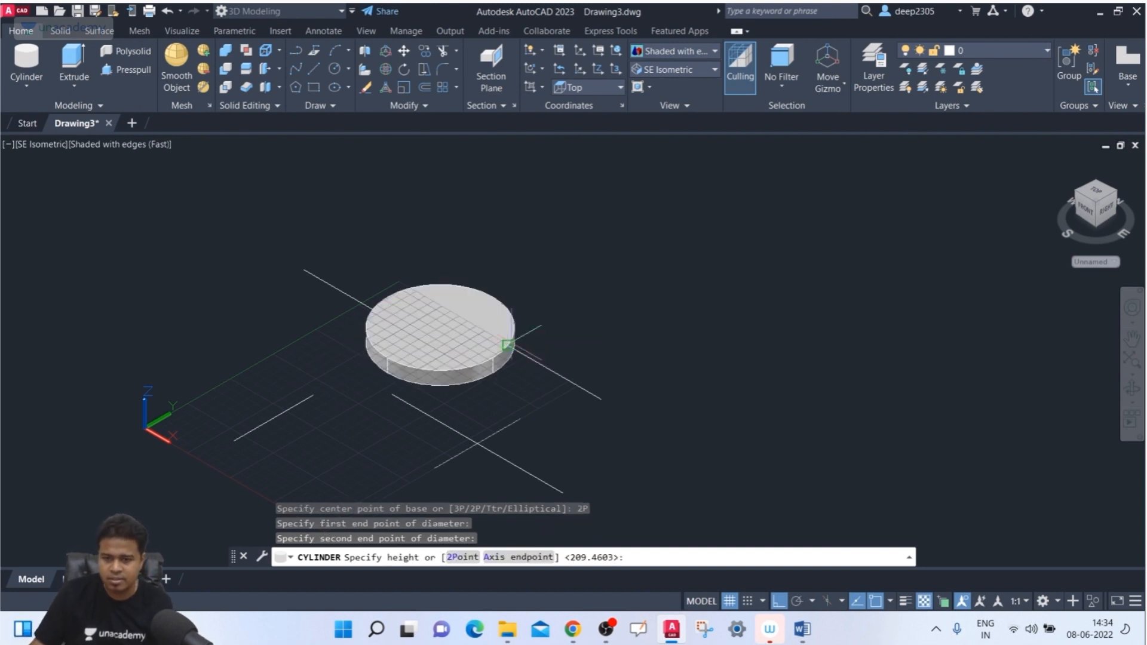
{"action": "left_click", "coordinate": [448, 211]}
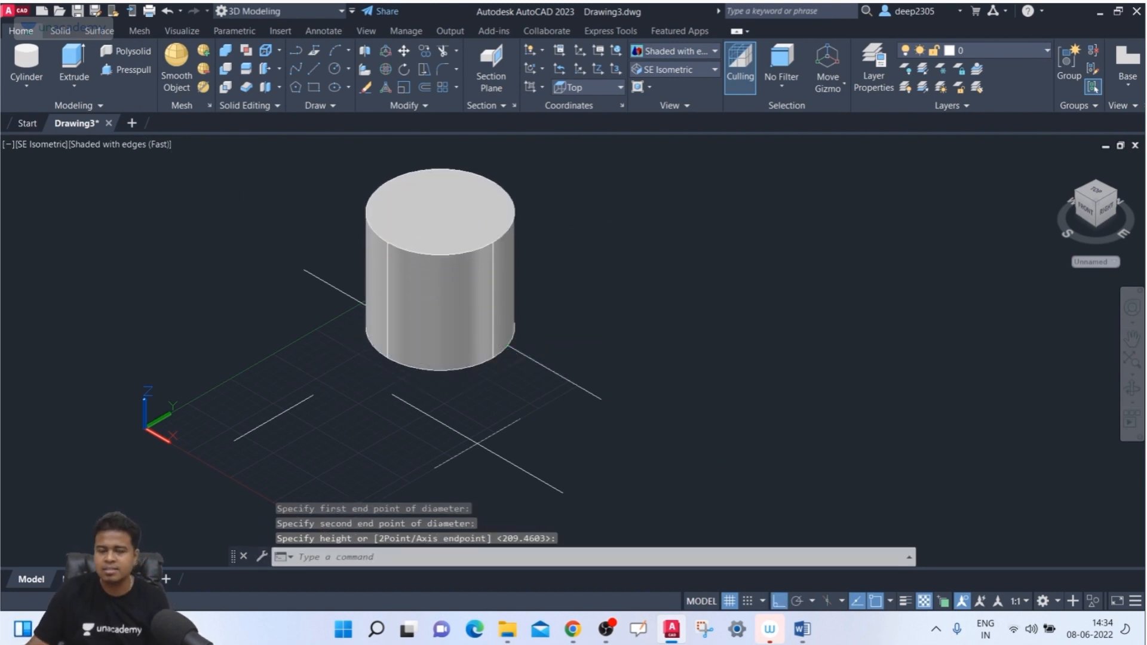
Delete the two-point cylinder.
{"action": "left_click", "coordinate": [562, 211]}
{"action": "left_click", "coordinate": [469, 245]}
{"action": "key", "text": "Delete"}
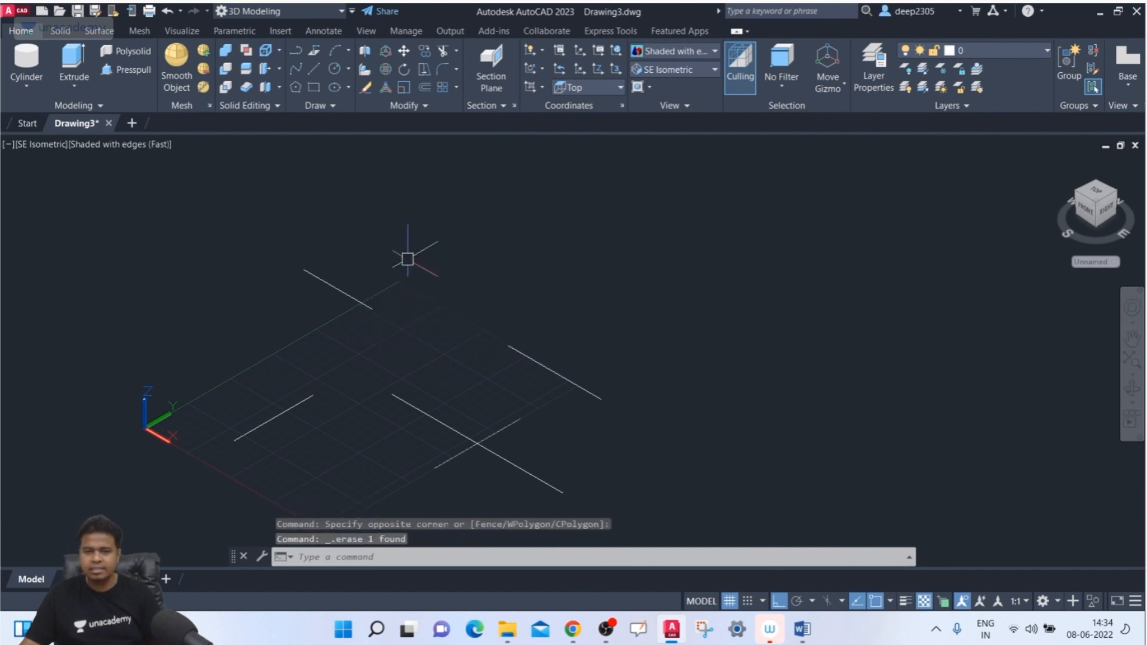
Create a tangent-tangent-radius cylinder from the short Y-direction line and the rear X-direction line, with radius 100 and height about 213.
{"action": "left_click", "coordinate": [37, 70]}
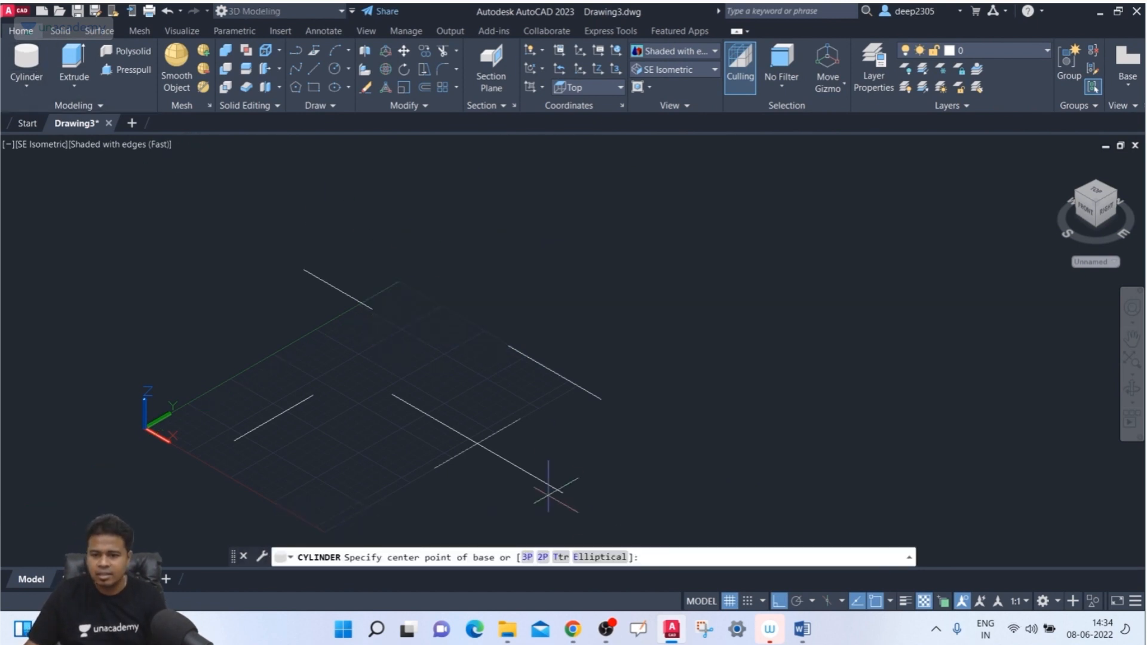
{"action": "left_click", "coordinate": [561, 557]}
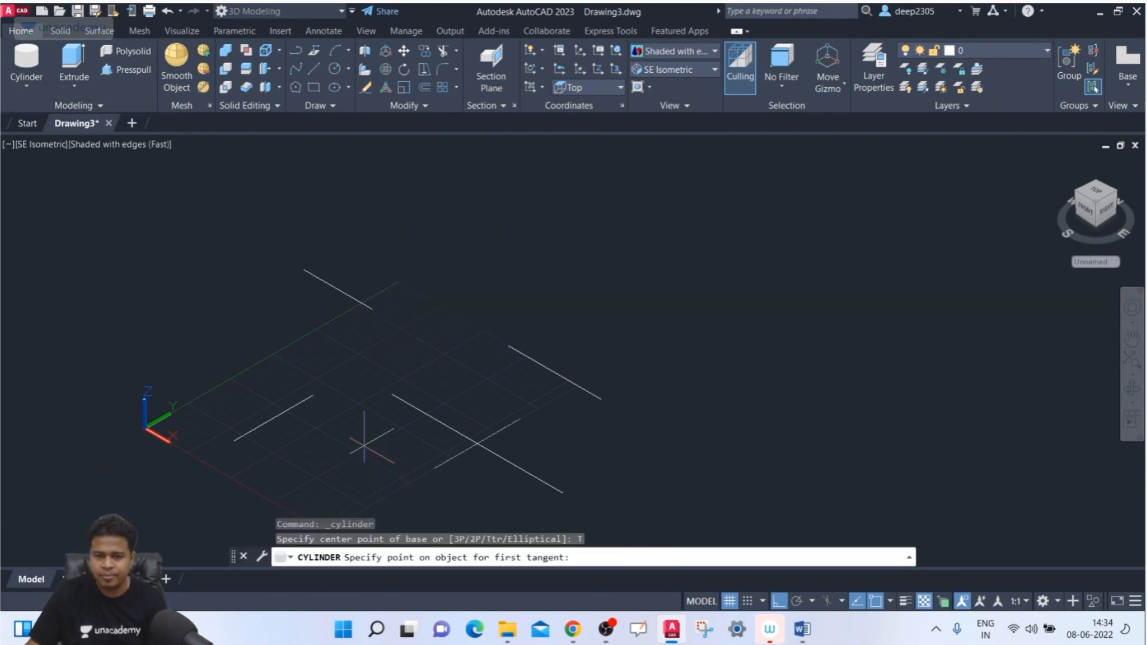
{"action": "left_click", "coordinate": [280, 413]}
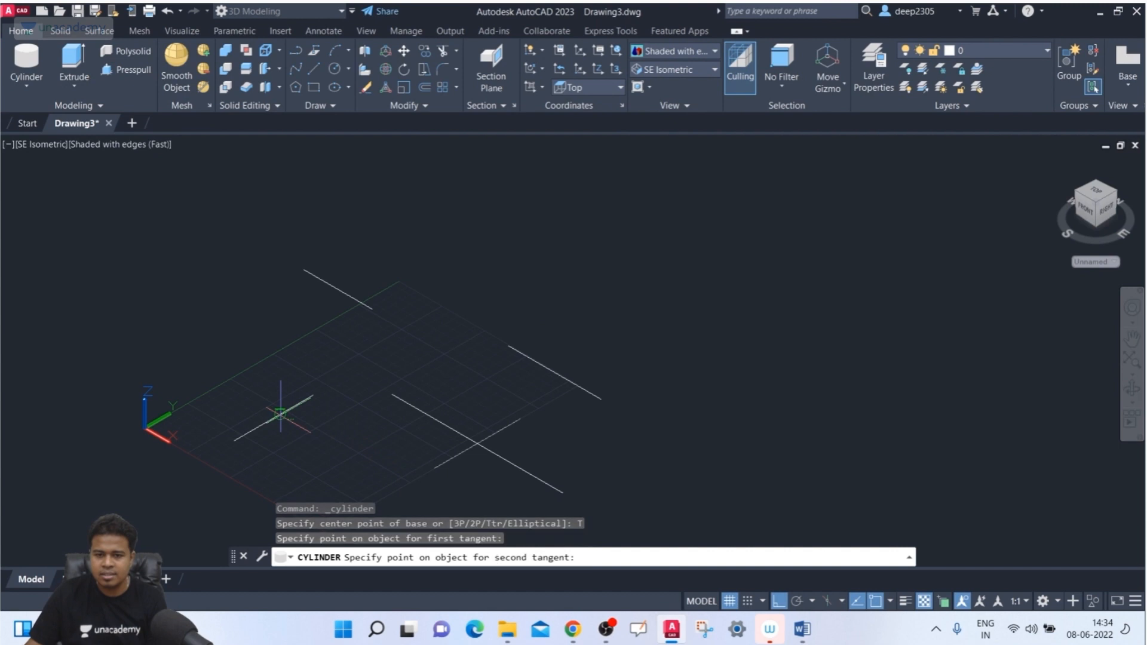
{"action": "left_click", "coordinate": [340, 289]}
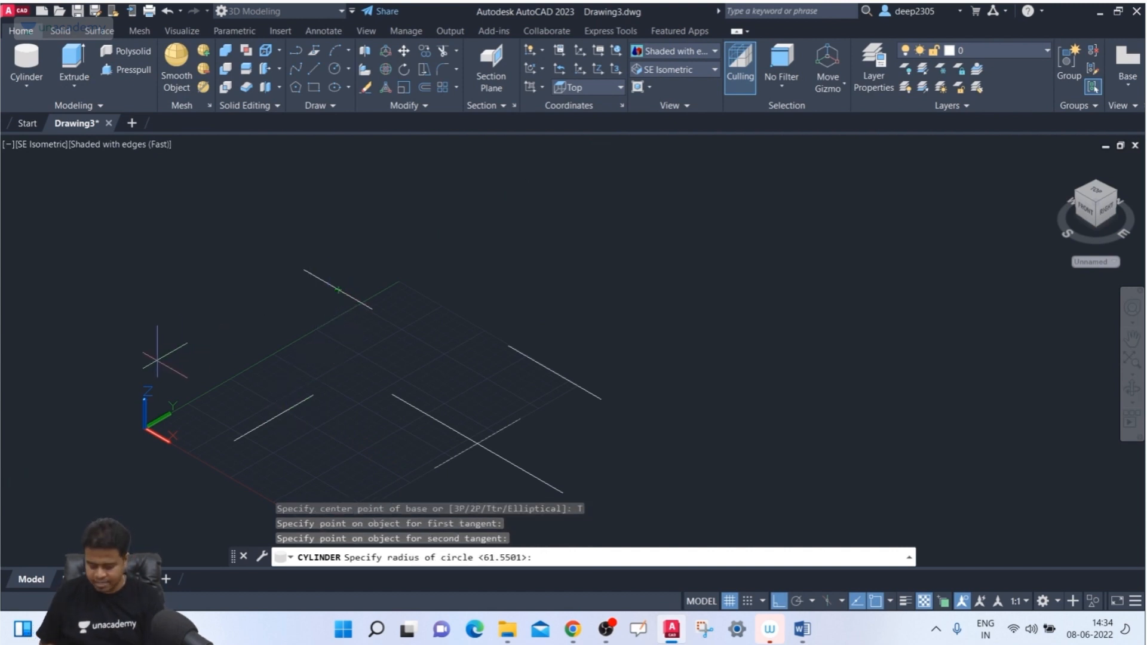
{"action": "type", "text": "100"}
{"action": "key", "text": "Return"}
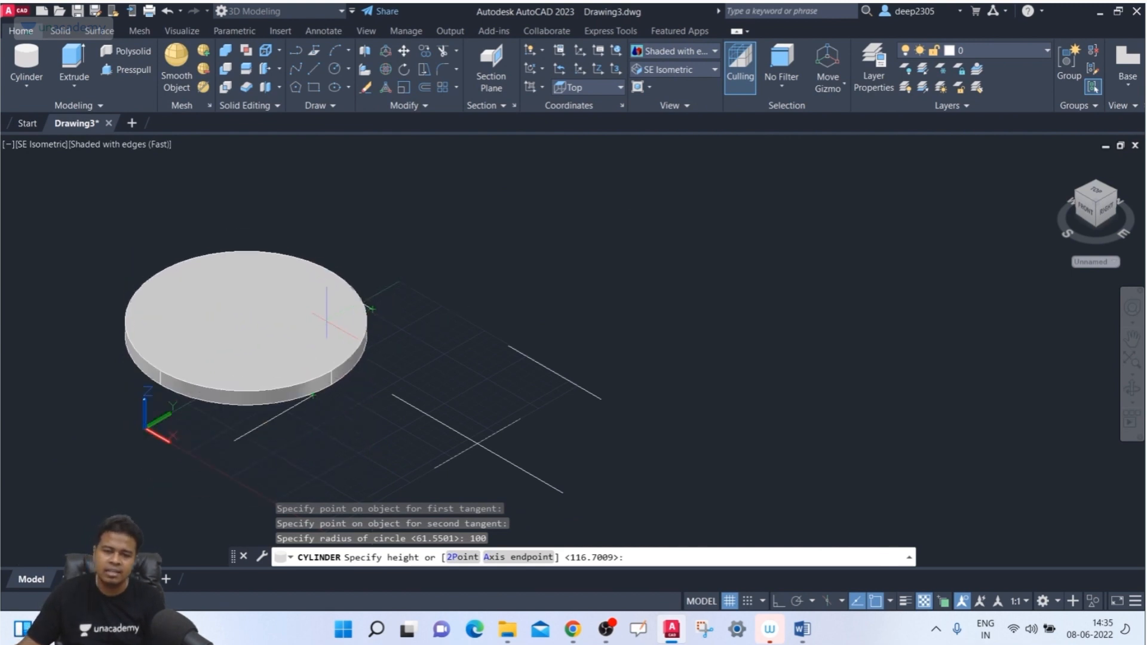
{"action": "middle_click_drag", "start_coordinate": [326, 218], "coordinate": [293, 332]}
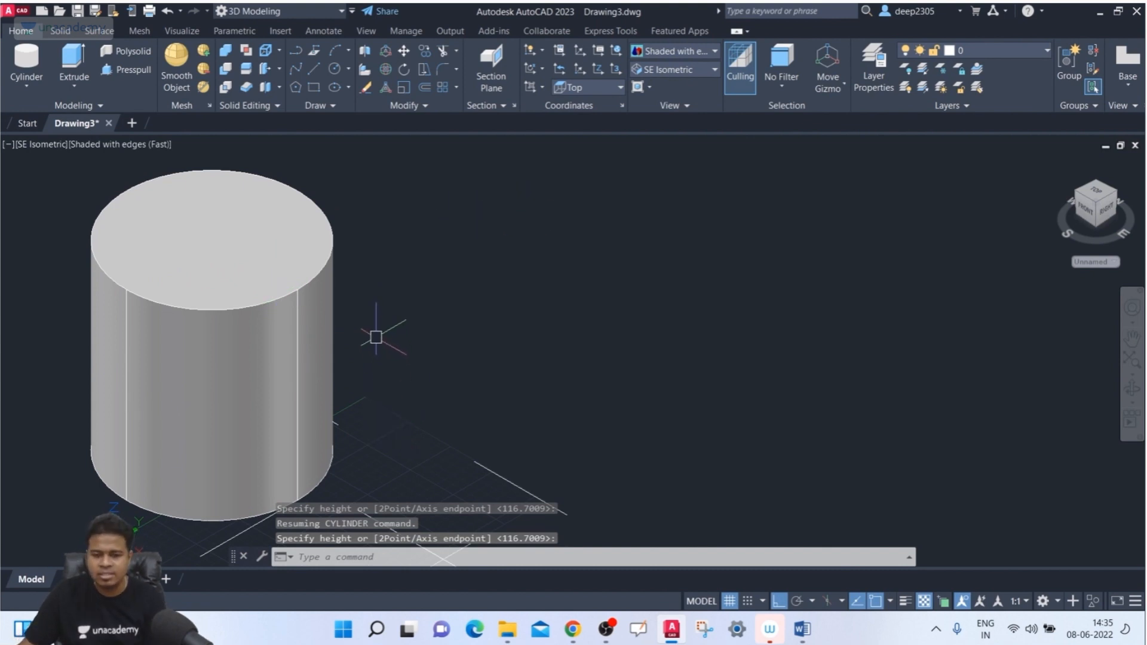
Delete the tangent-tangent-radius cylinder.
{"action": "middle_click_drag", "start_coordinate": [364, 352], "coordinate": [352, 299]}
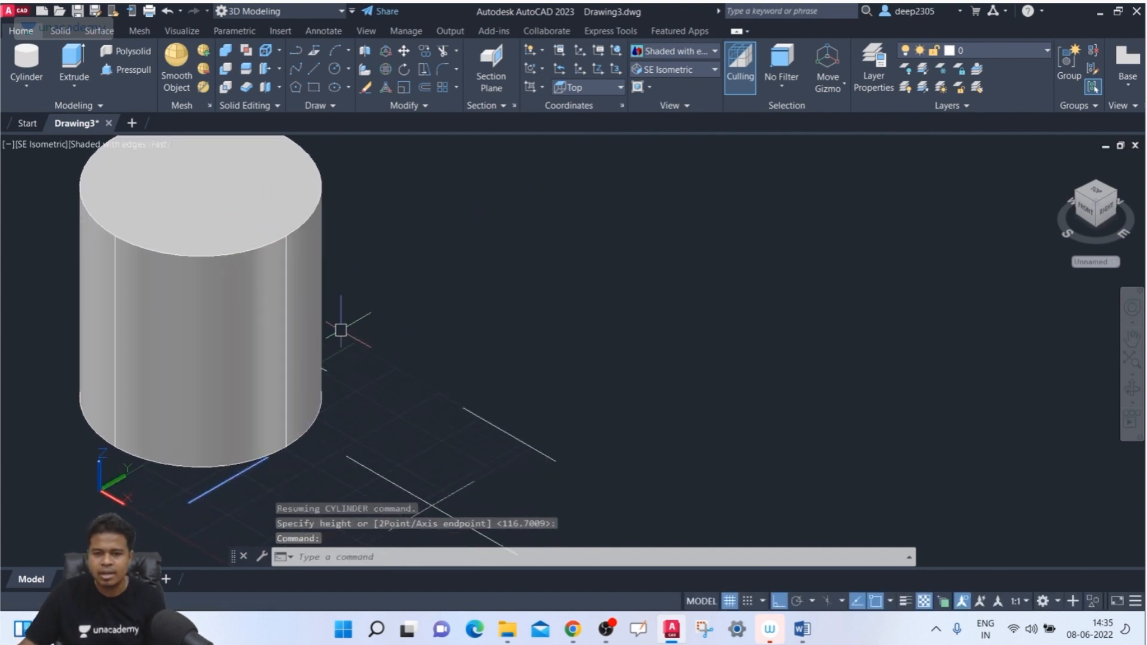
{"action": "left_click", "coordinate": [363, 220]}
{"action": "left_click", "coordinate": [254, 292]}
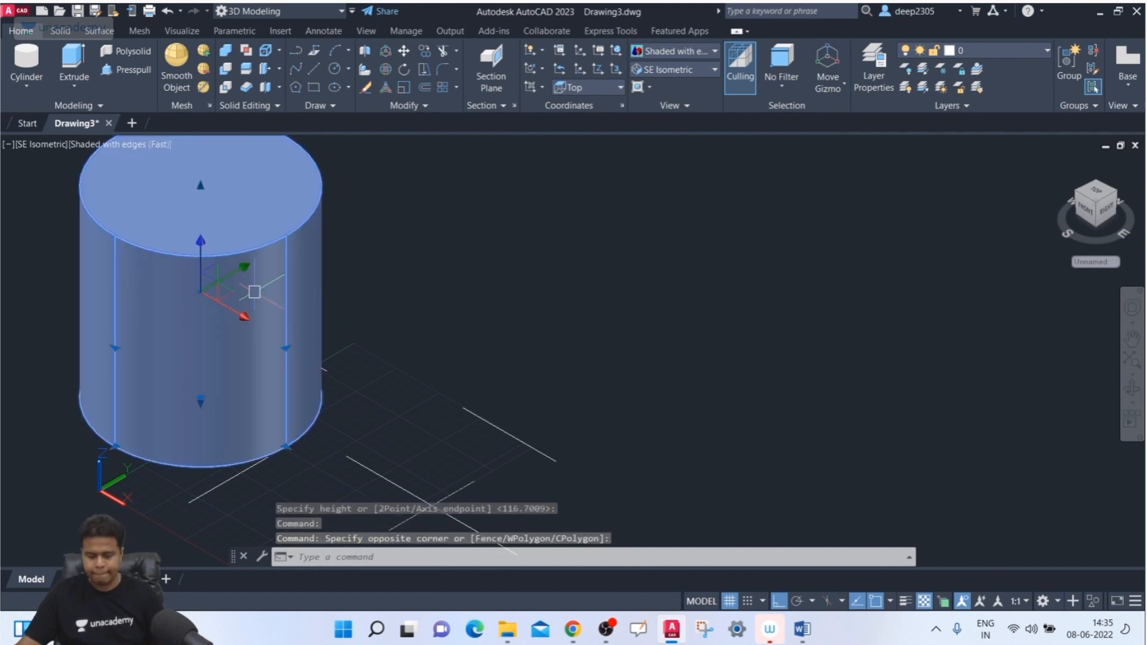
{"action": "key", "text": "Delete"}
Start a cone centred in the empty area between and behind the two rear X-direction lines, with base radius 150.
{"action": "left_click", "coordinate": [19, 88]}
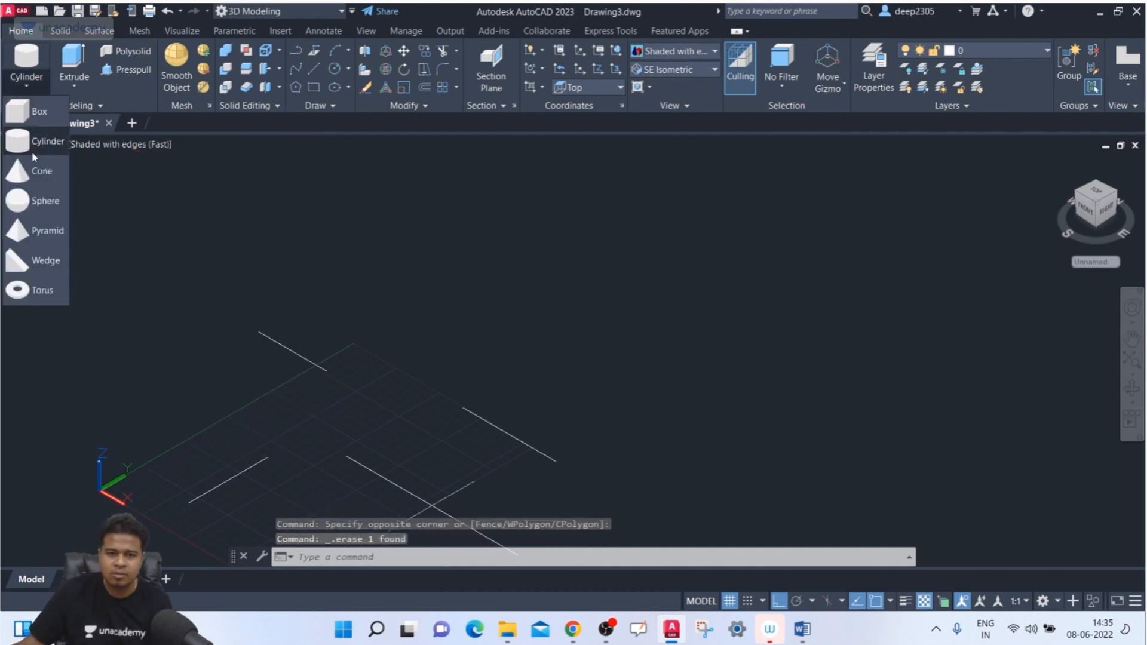
{"action": "left_click", "coordinate": [45, 173]}
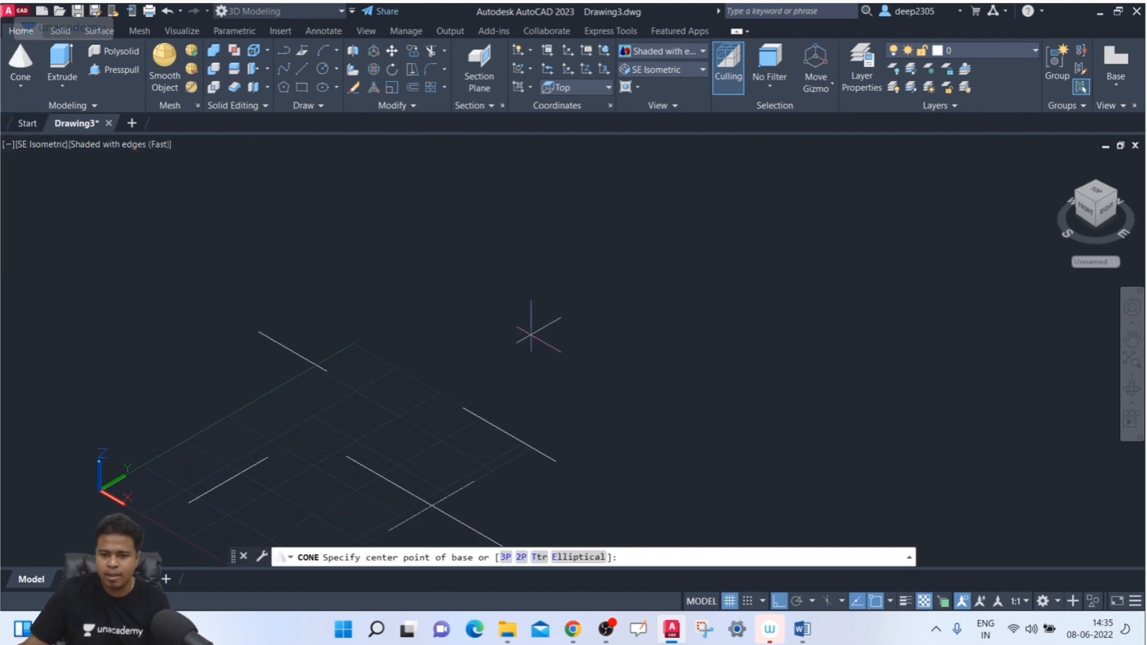
{"action": "middle_click_drag", "start_coordinate": [535, 342], "coordinate": [500, 277]}
{"action": "middle_click_drag", "start_coordinate": [448, 328], "coordinate": [446, 243]}
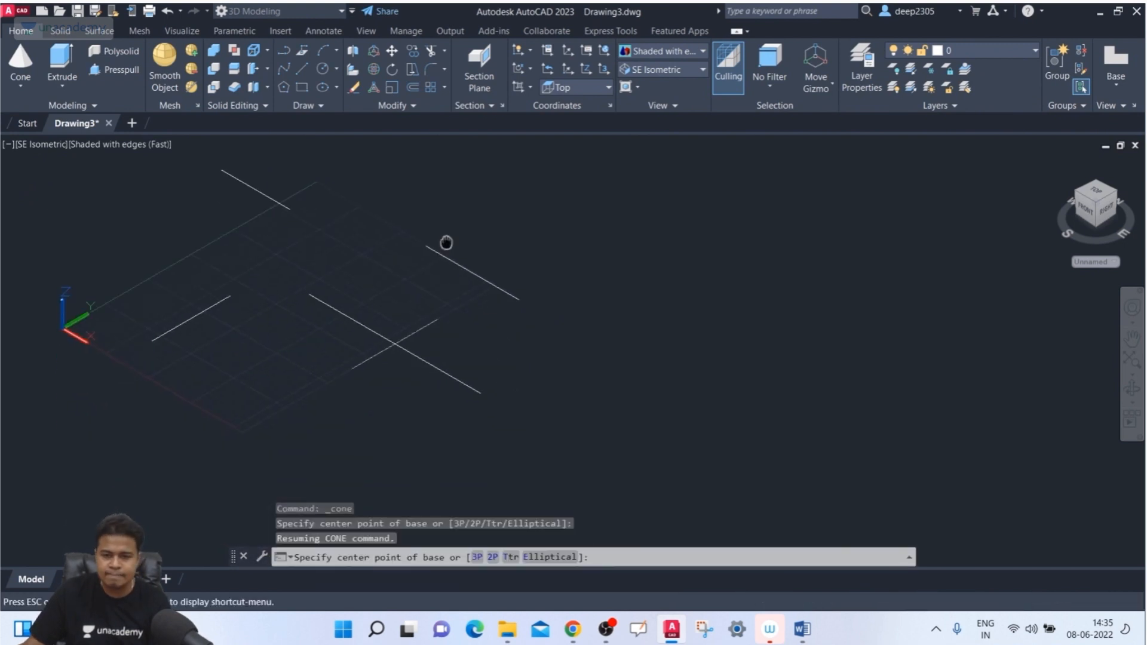
{"action": "middle_click_drag", "start_coordinate": [327, 315], "coordinate": [265, 423]}
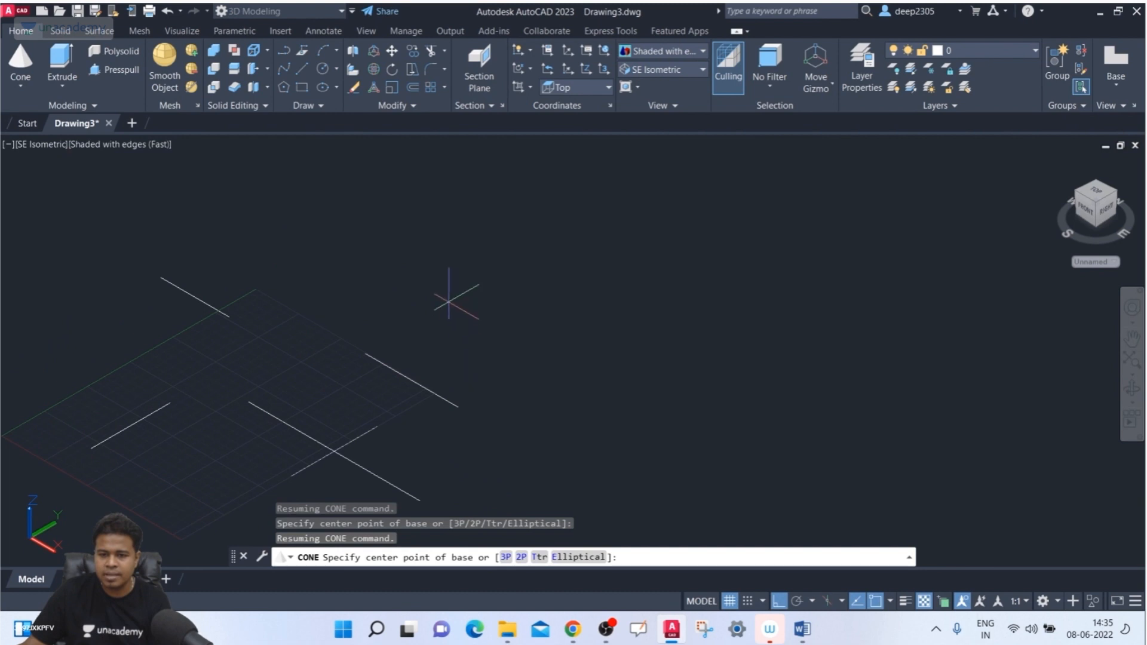
{"action": "left_click", "coordinate": [354, 290]}
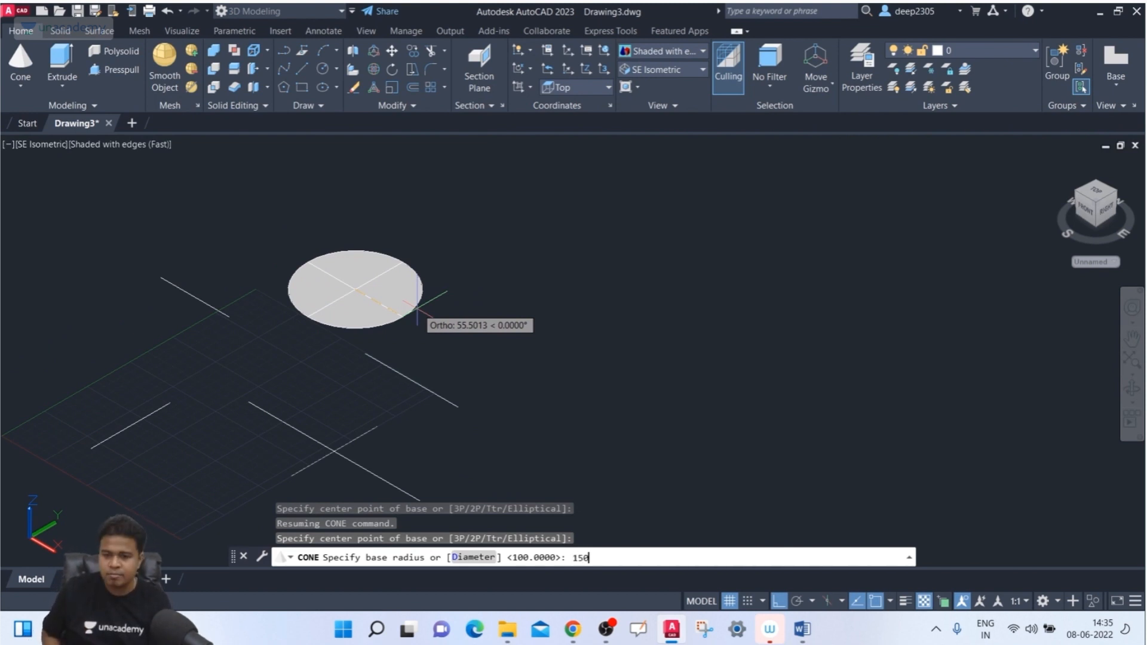
{"action": "key", "text": "Return"}
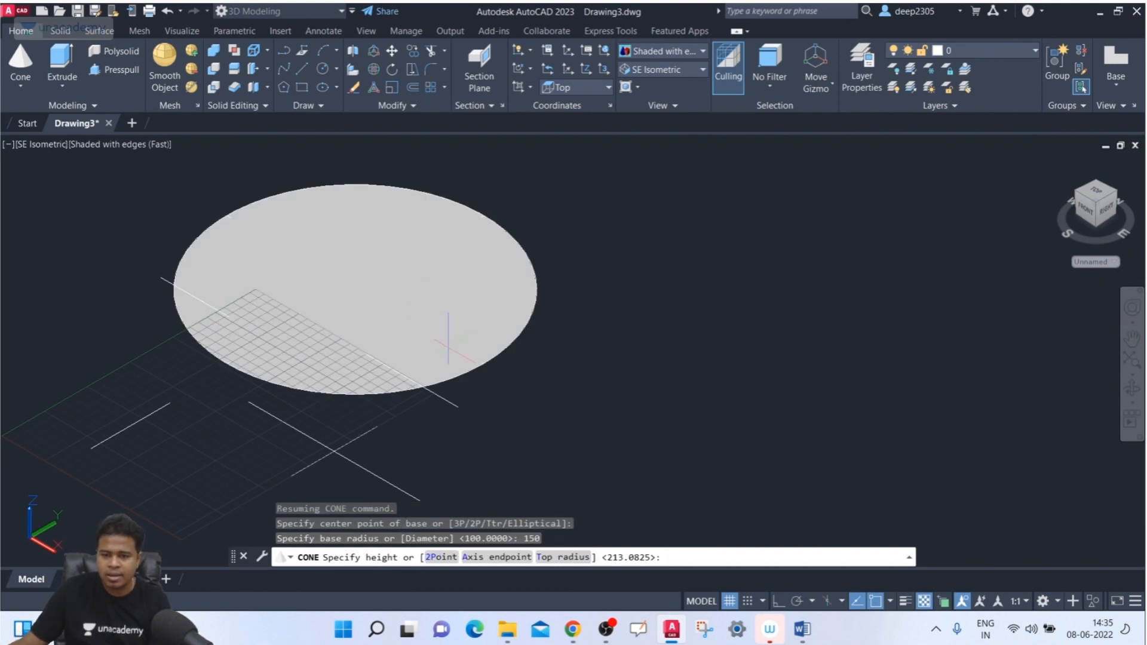
Finish the cone by placing its axis endpoint 700 away in the positive Y direction.
{"action": "scroll", "coordinate": [467, 263], "scroll_direction": "down", "scroll_amount": 2}
{"action": "middle_click_drag", "start_coordinate": [469, 266], "coordinate": [315, 419]}
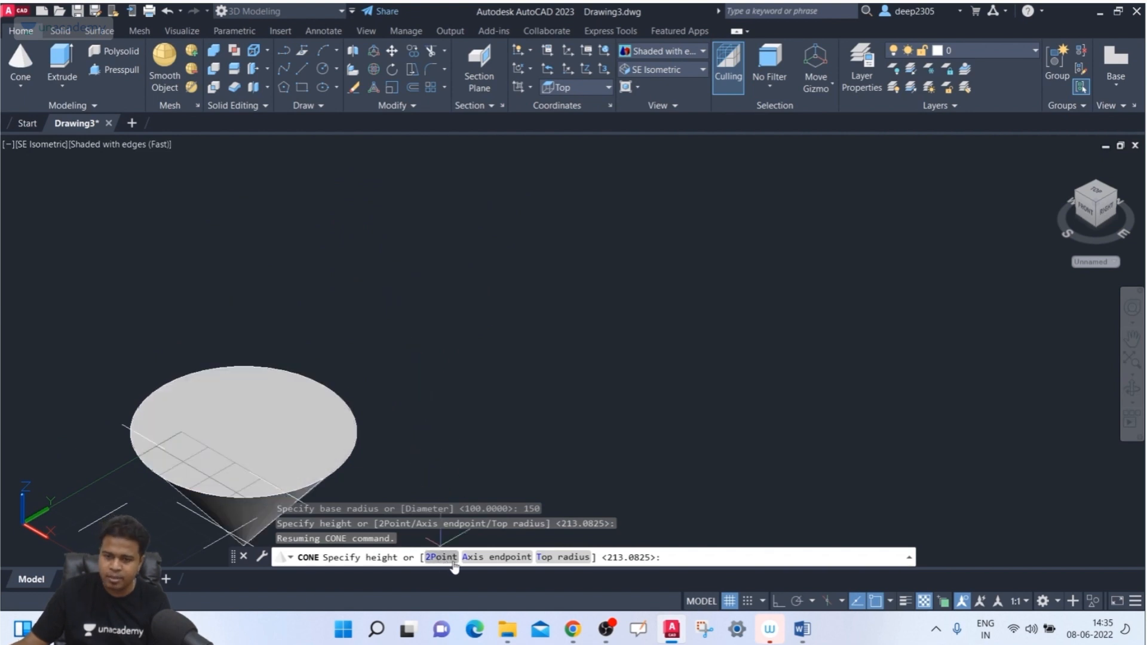
{"action": "left_click", "coordinate": [484, 563]}
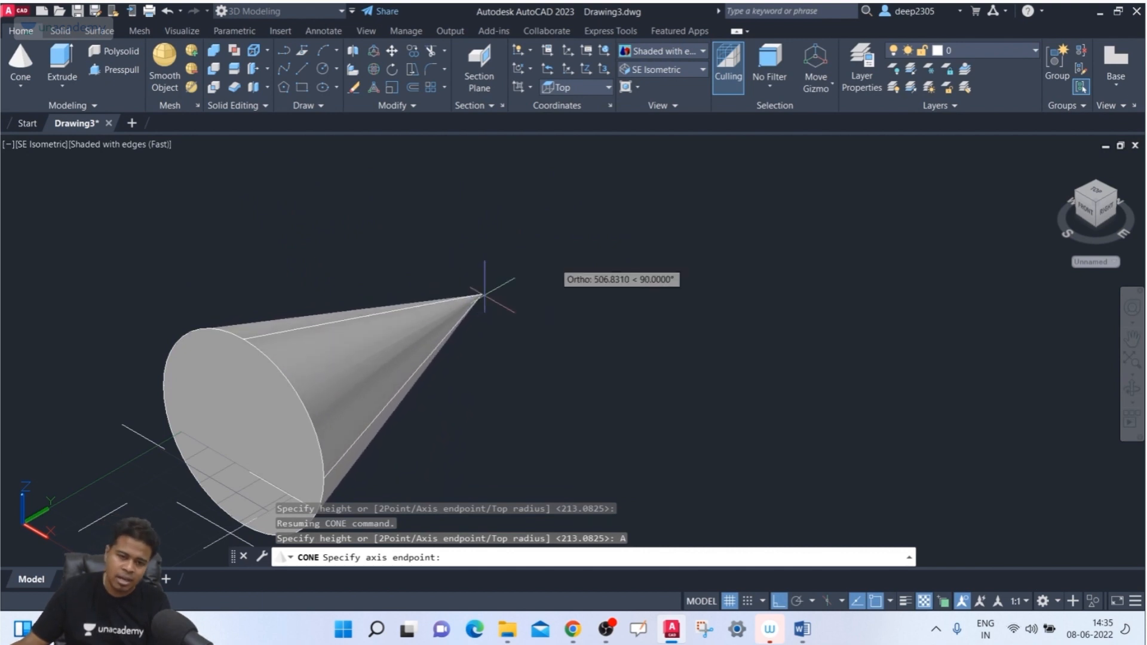
{"action": "scroll", "coordinate": [663, 197], "scroll_direction": "down", "scroll_amount": 3}
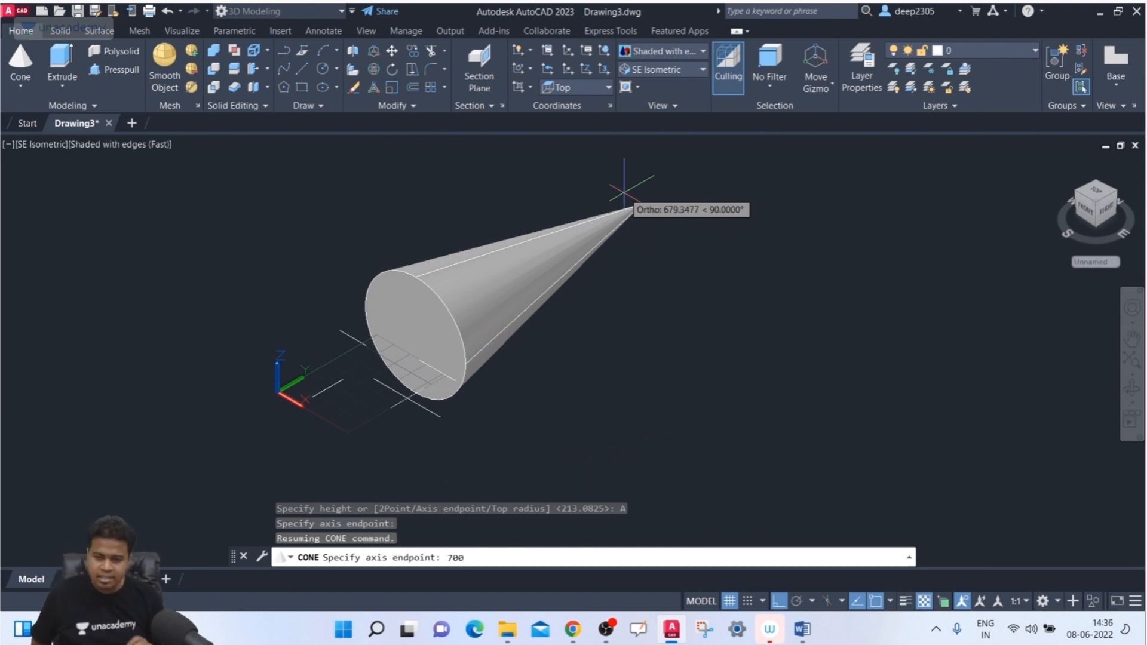
{"action": "key", "text": "Return"}
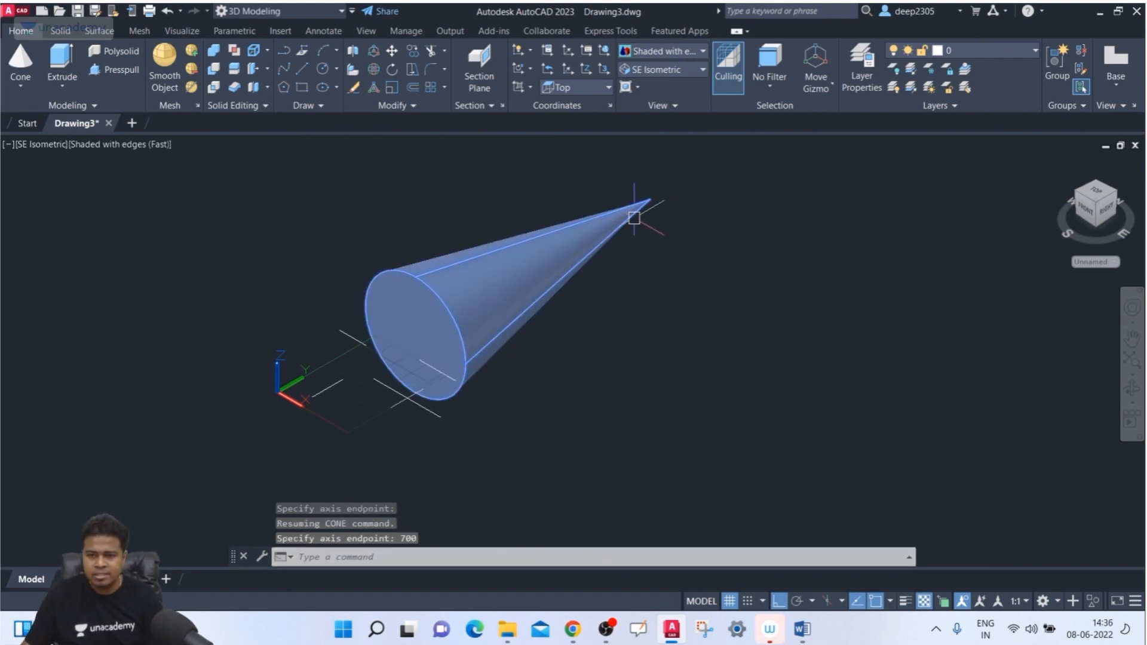
Delete the cone lying along the Y direction.
{"action": "left_click", "coordinate": [633, 218]}
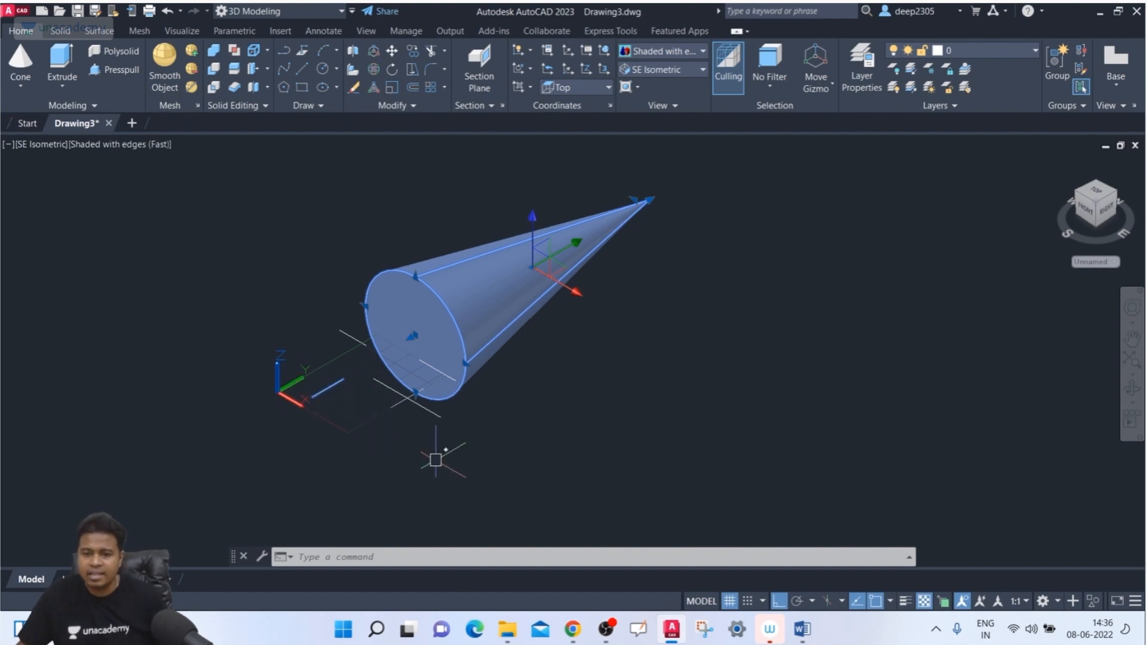
{"action": "key", "text": "Delete"}
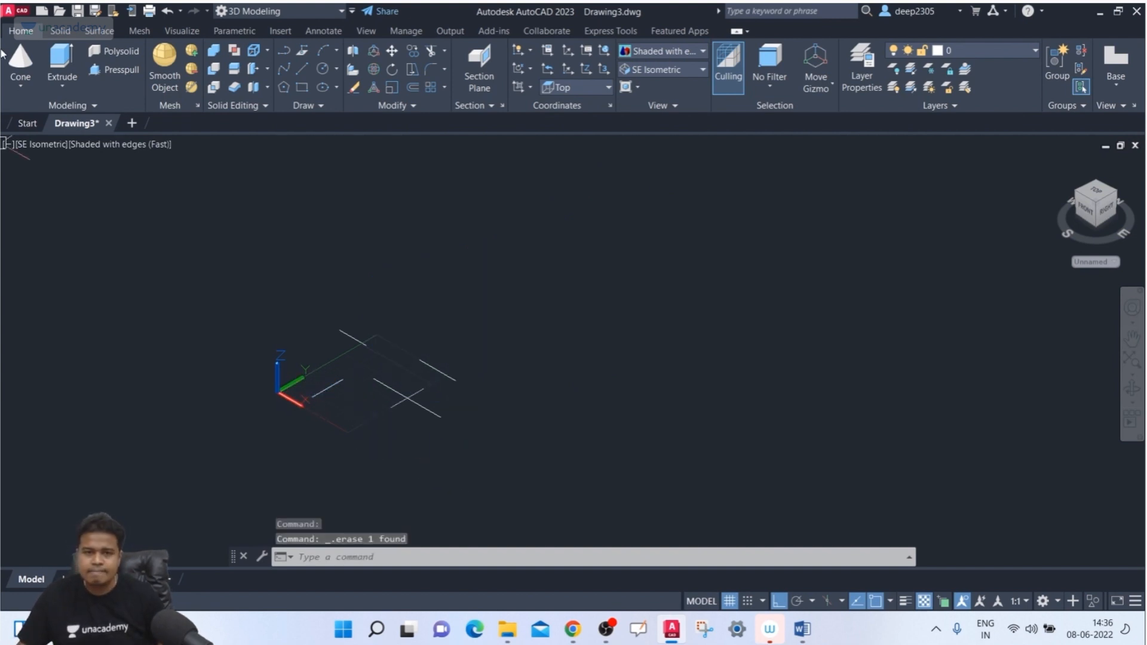
Start a cone with a freehand circular base on the ground plane, between the two separate X-direction lines.
{"action": "left_click", "coordinate": [18, 57]}
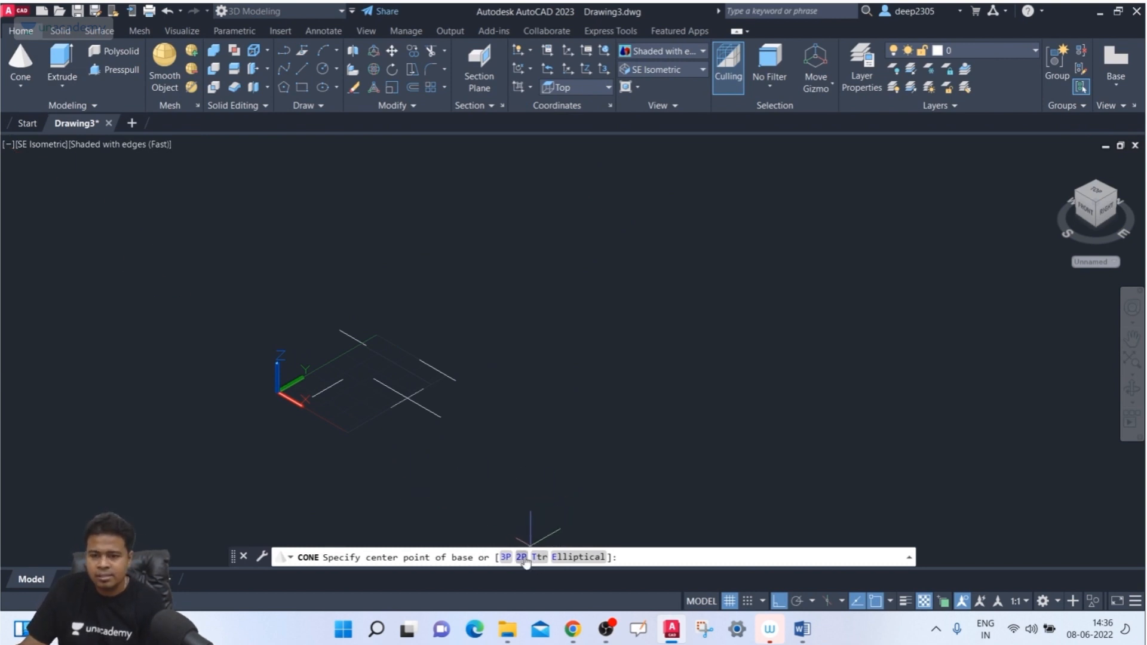
{"action": "scroll", "coordinate": [349, 362], "scroll_direction": "up", "scroll_amount": 3}
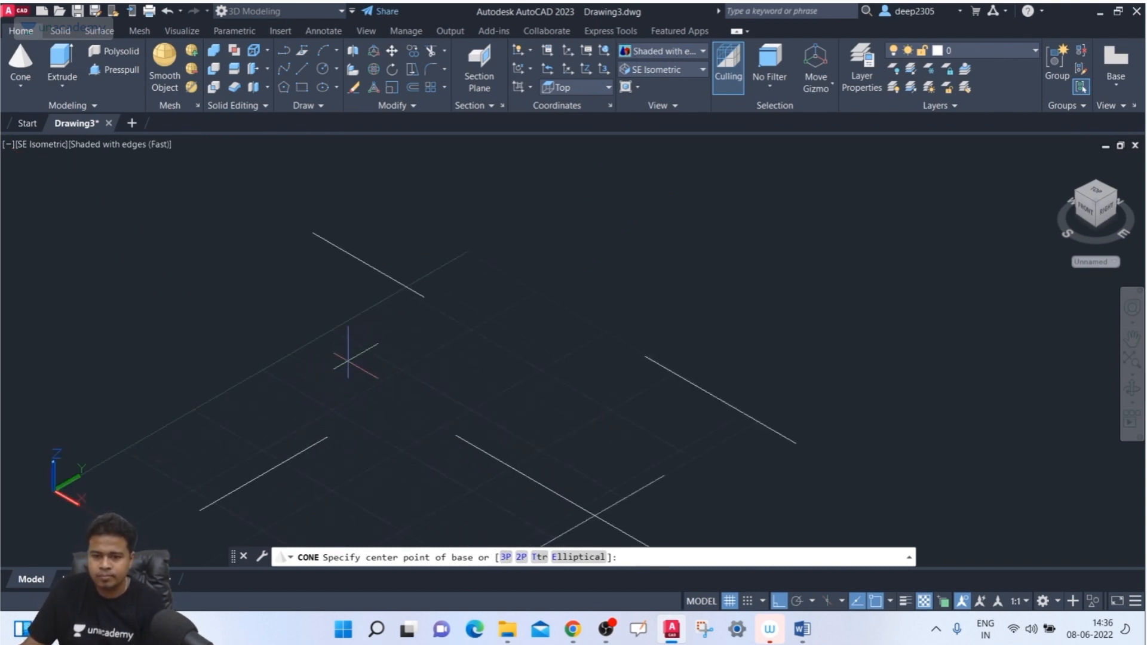
{"action": "middle_click_drag", "start_coordinate": [490, 327], "coordinate": [459, 340]}
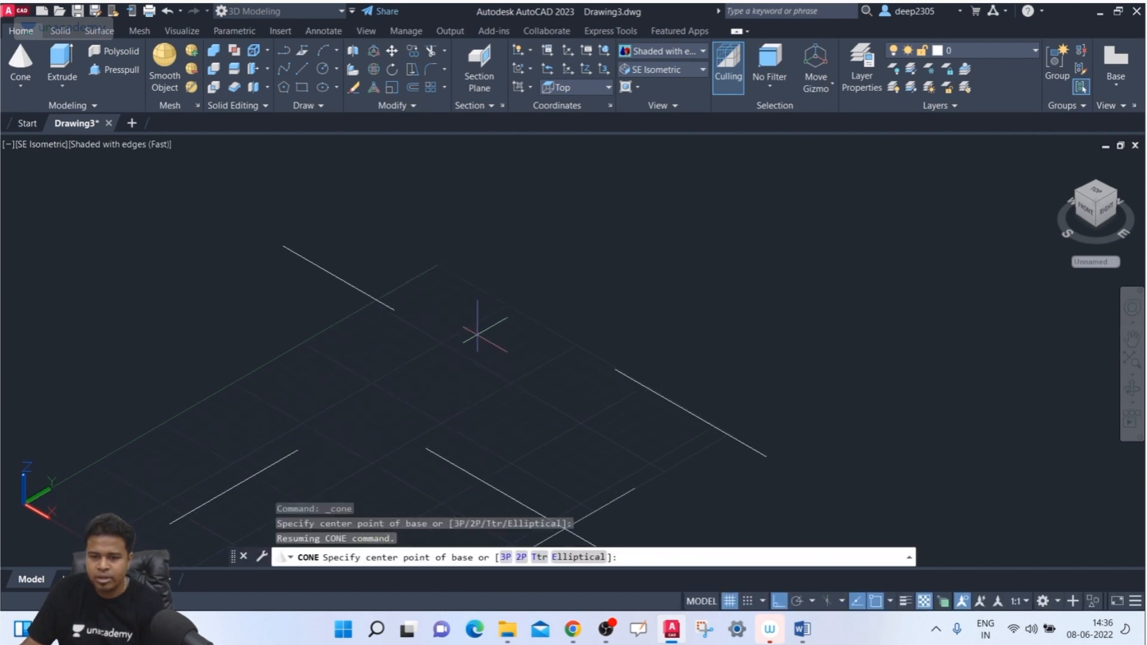
{"action": "left_click", "coordinate": [460, 344]}
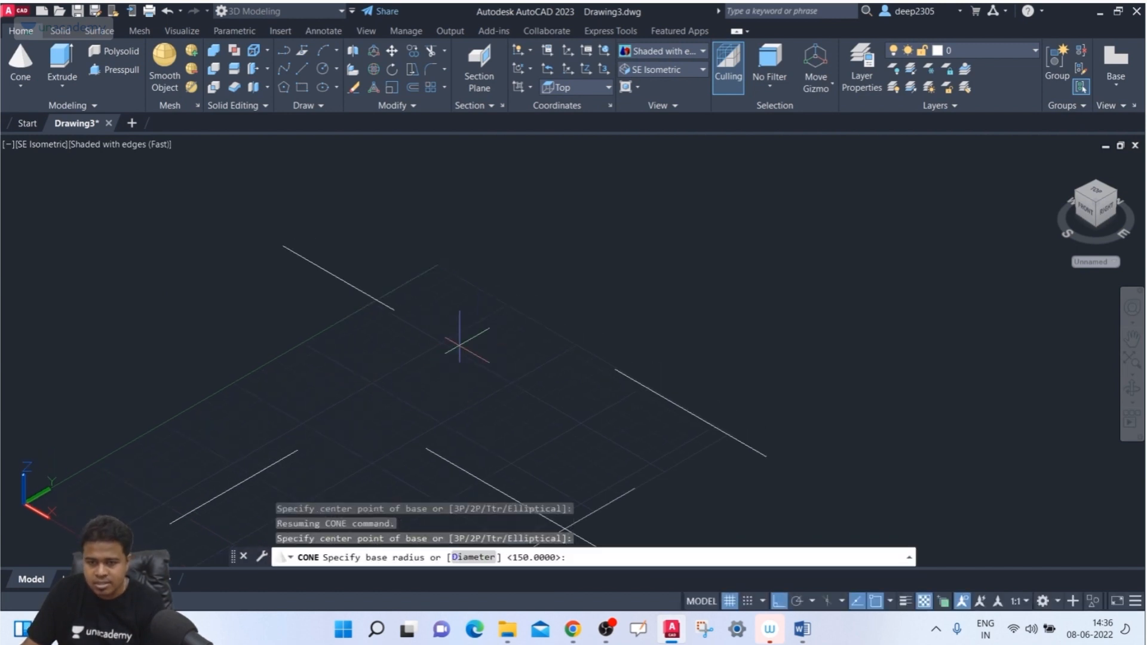
{"action": "left_click", "coordinate": [485, 386]}
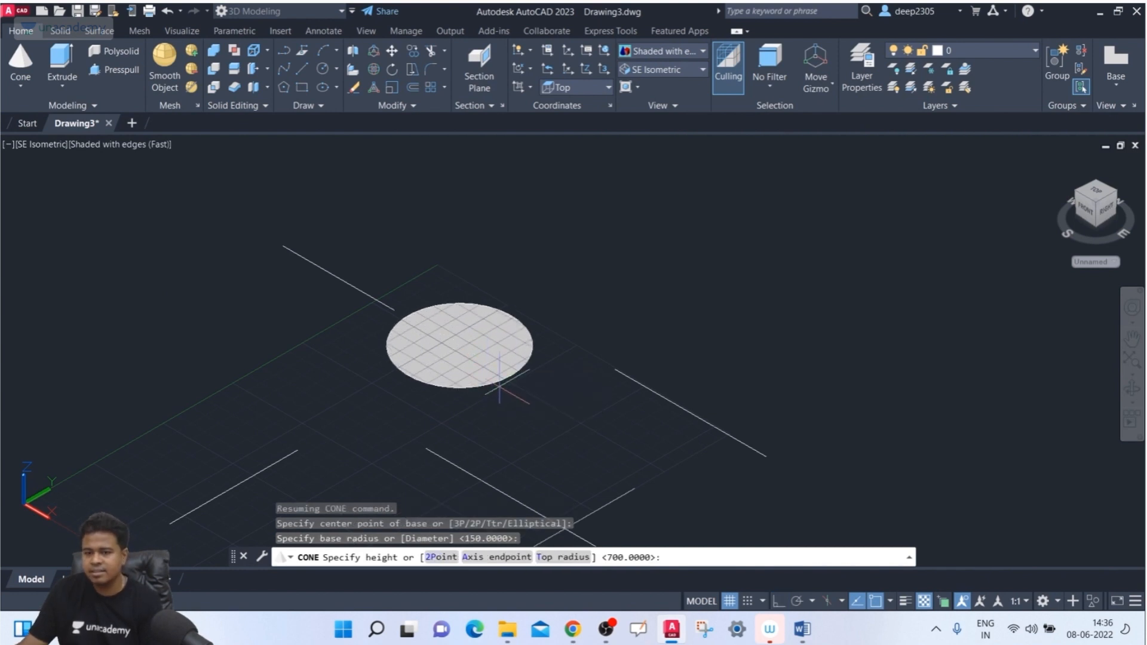
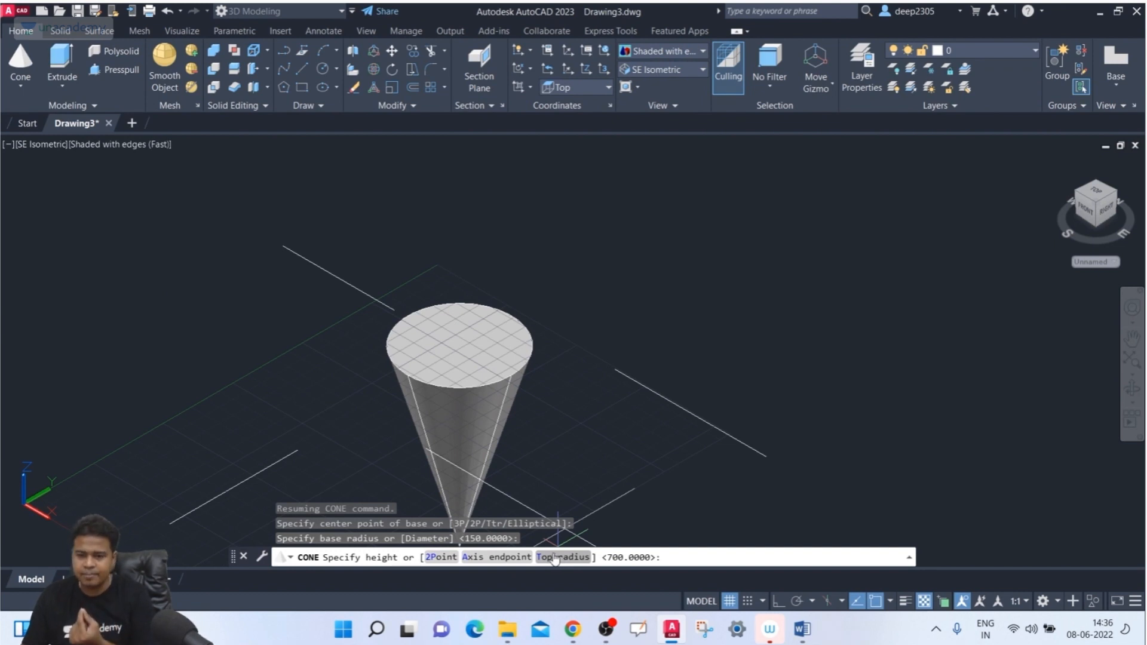
Give the cone a top radius of 10 and finish it upright, about 101 high.
{"action": "left_click", "coordinate": [554, 558]}
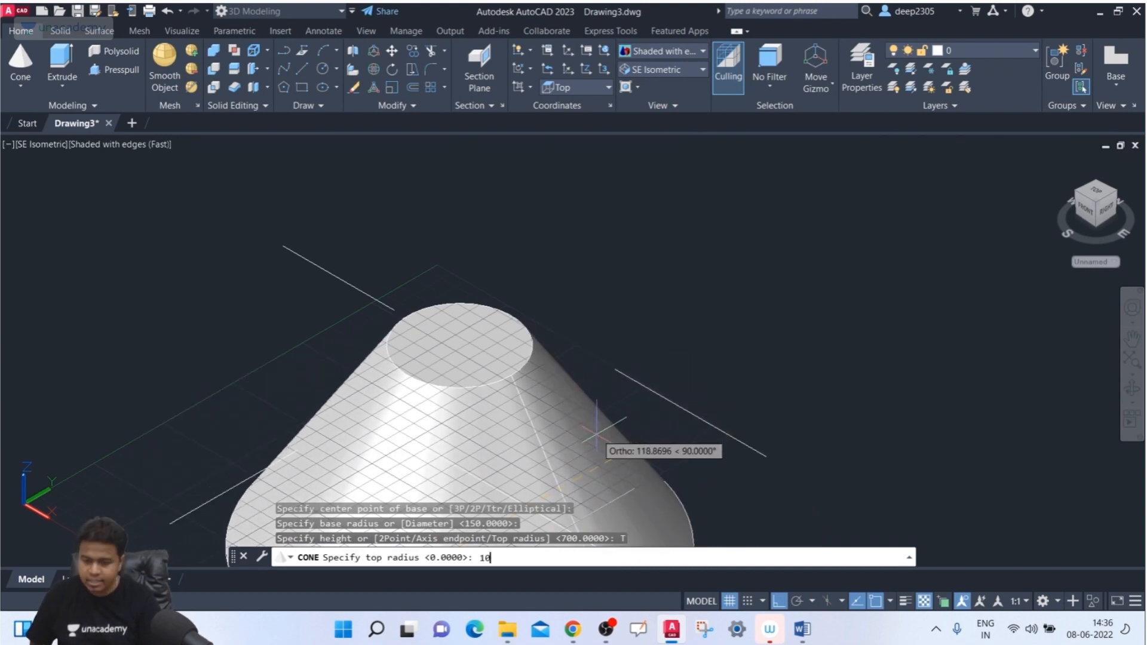
{"action": "type", "text": "10"}
{"action": "key", "text": "Return"}
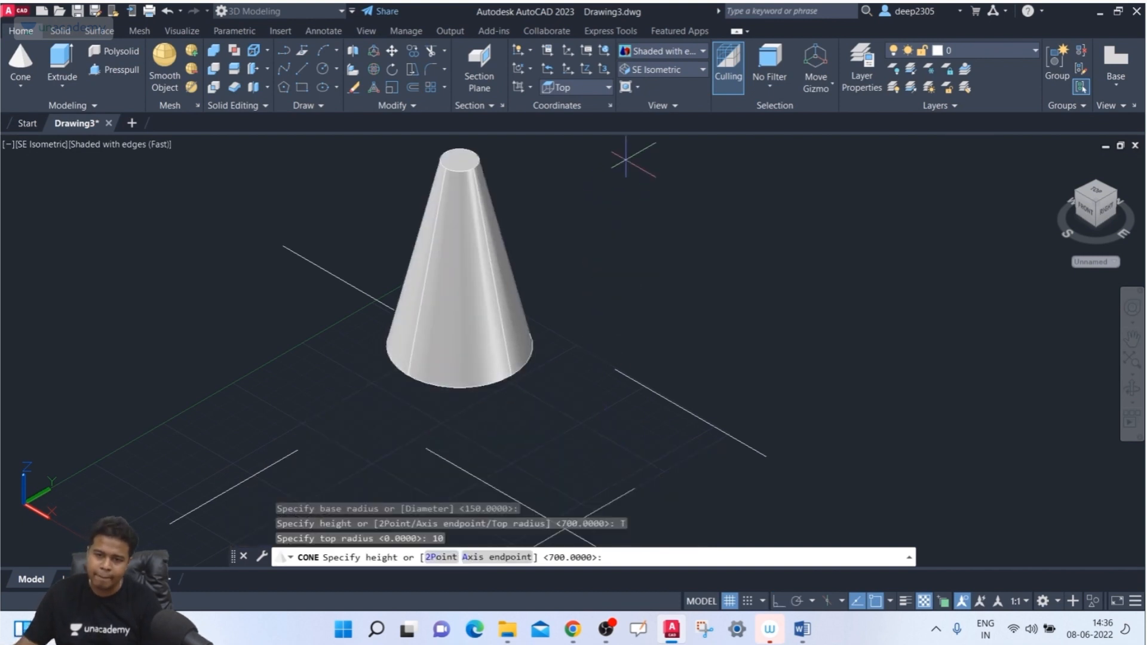
{"action": "left_click", "coordinate": [628, 182]}
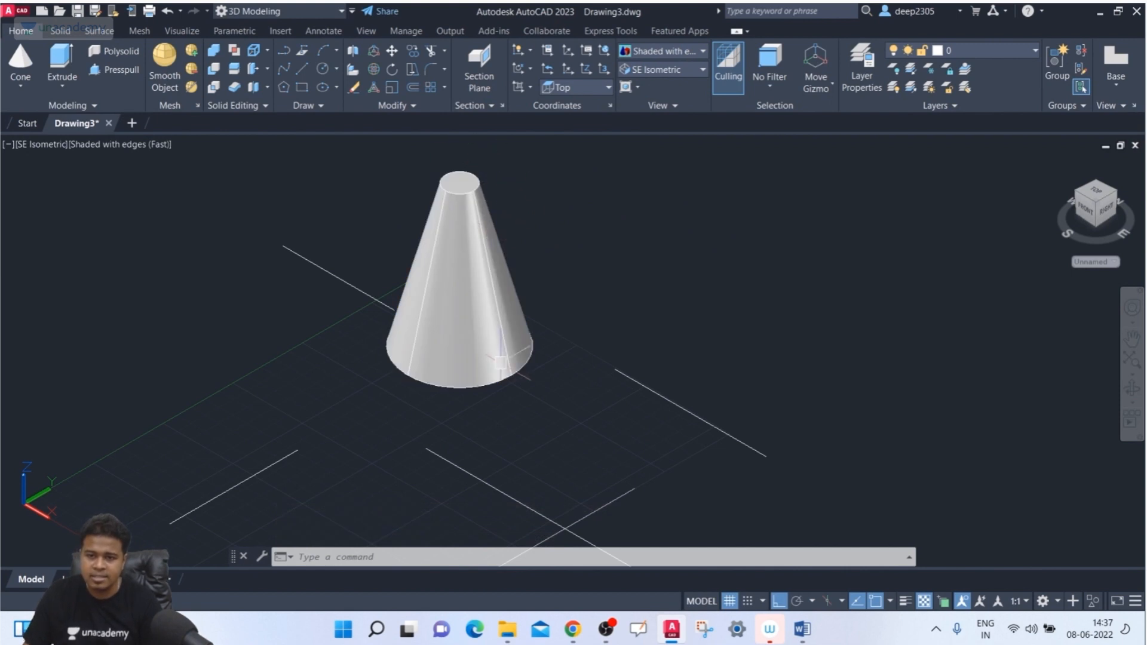
Delete the truncated circular cone.
{"action": "left_click_drag", "start_coordinate": [586, 279], "coordinate": [505, 346]}
{"action": "key", "text": "Delete"}
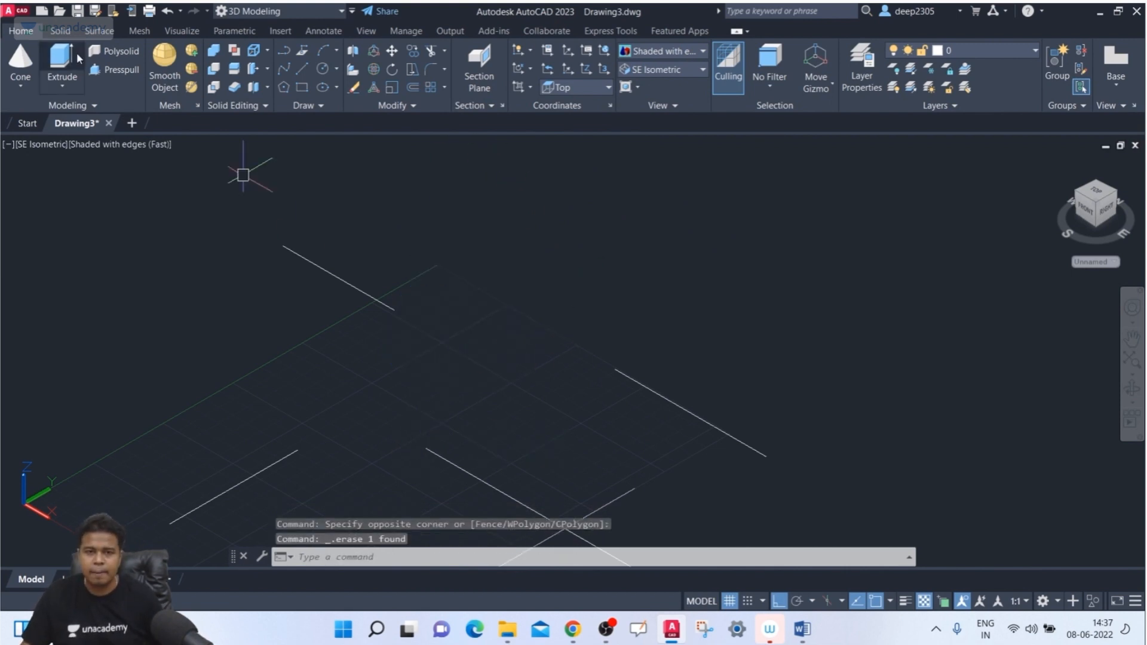
Start a cone with an elliptical base whose first axis spans the long front X-direction line and second axis ends at the crossing line's rear endpoint.
{"action": "left_click", "coordinate": [22, 65]}
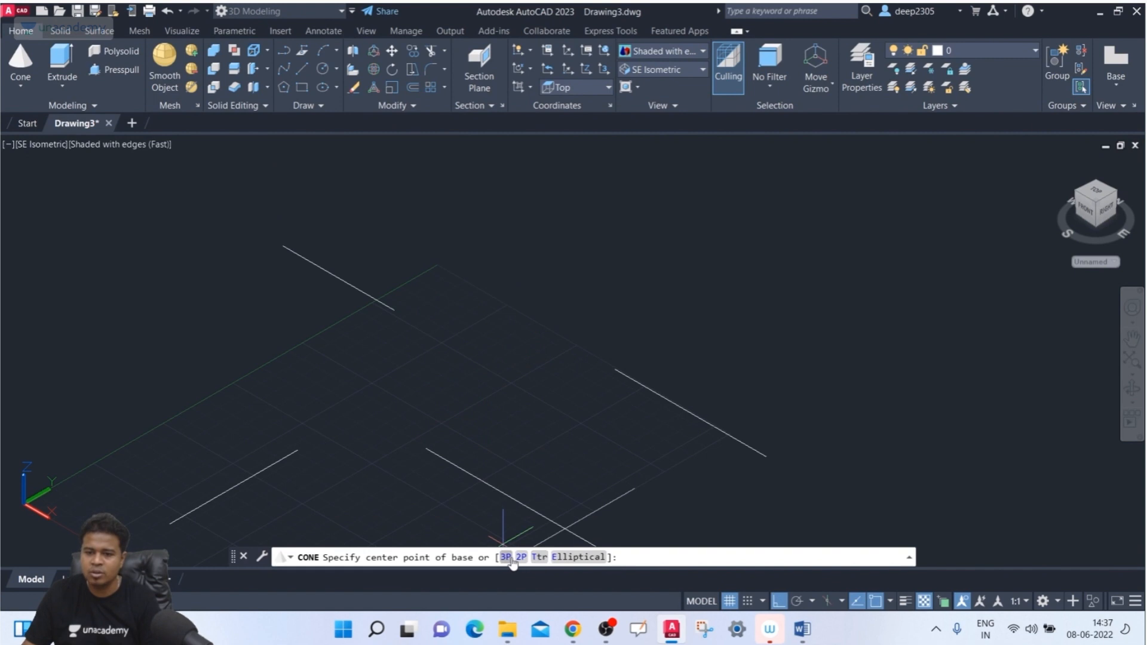
{"action": "left_click", "coordinate": [577, 556]}
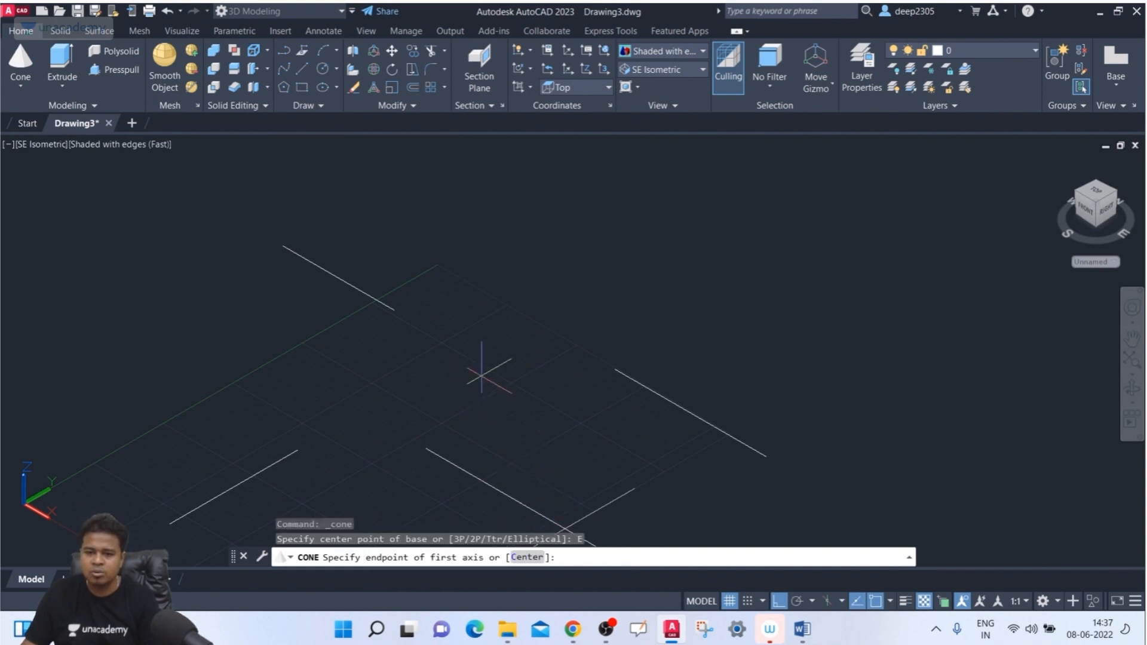
{"action": "middle_click_drag", "start_coordinate": [486, 376], "coordinate": [440, 249]}
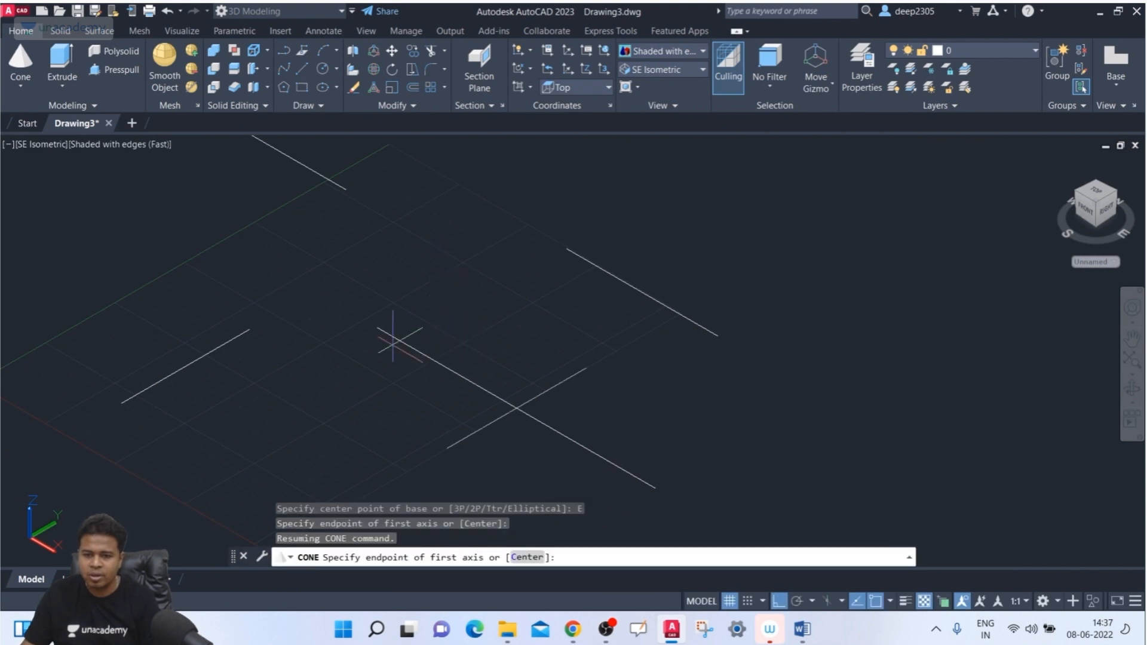
{"action": "left_click", "coordinate": [377, 327]}
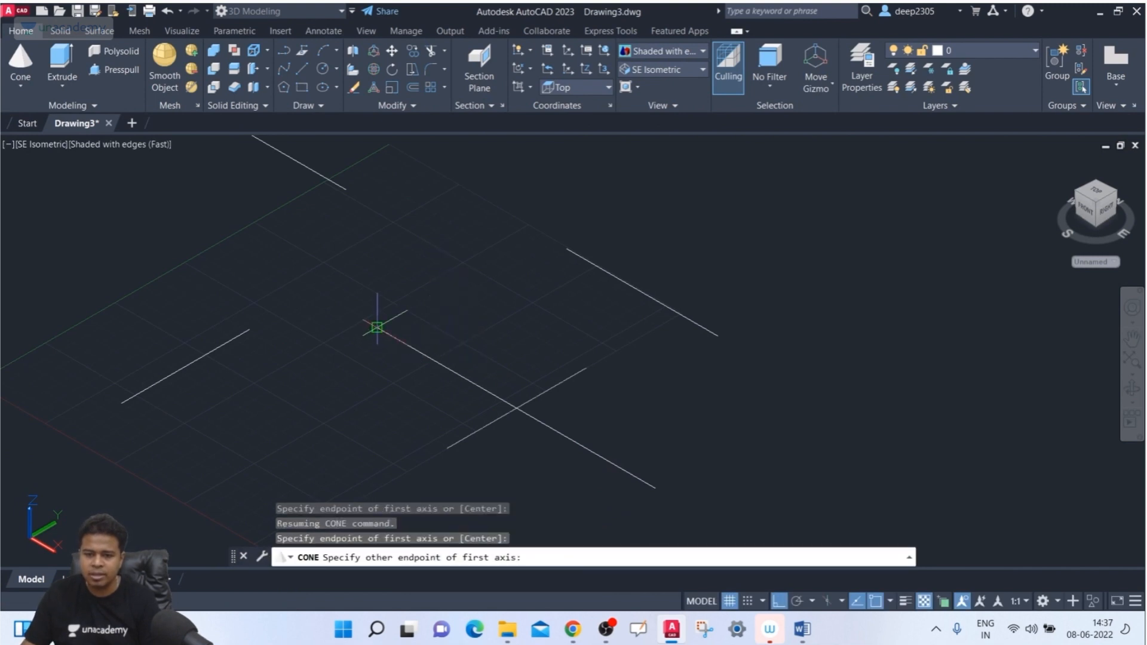
{"action": "left_click", "coordinate": [655, 489]}
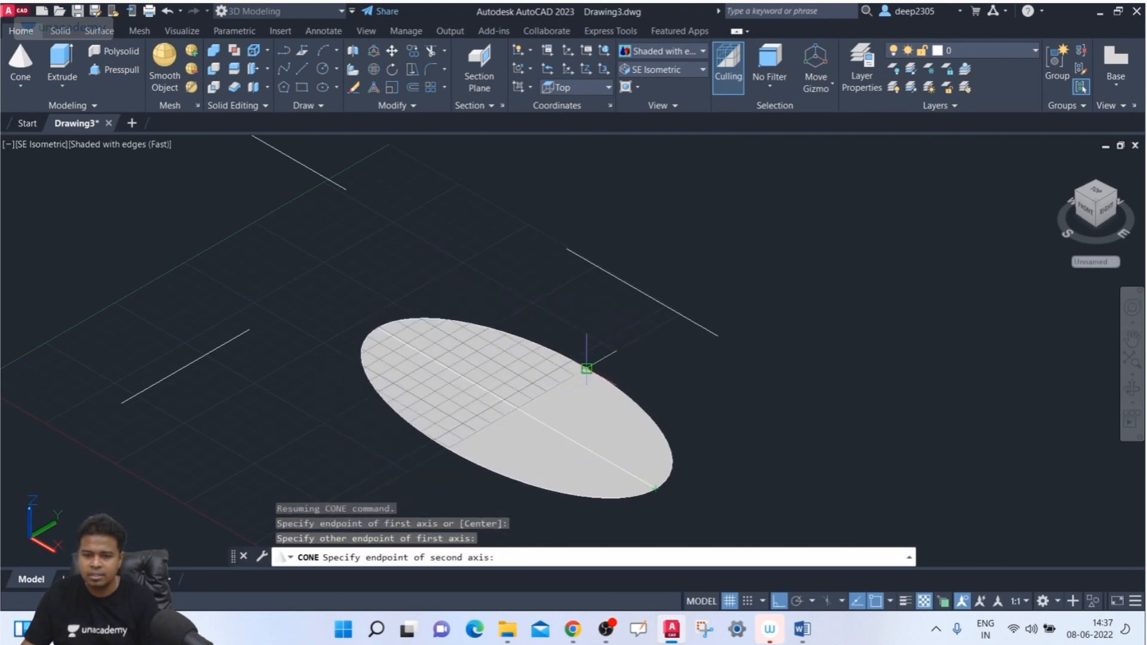
{"action": "left_click", "coordinate": [587, 367]}
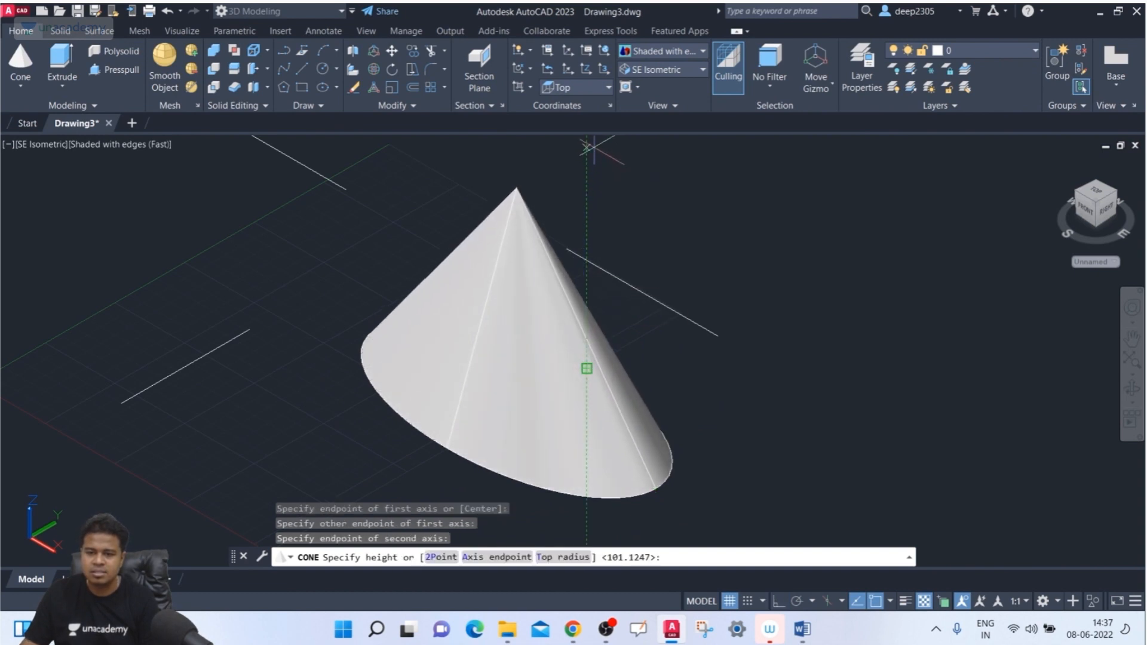
Give the elliptical cone a top radius of 20 and set its height freehand, upward from the base.
{"action": "middle_click_drag", "start_coordinate": [520, 187], "coordinate": [488, 205]}
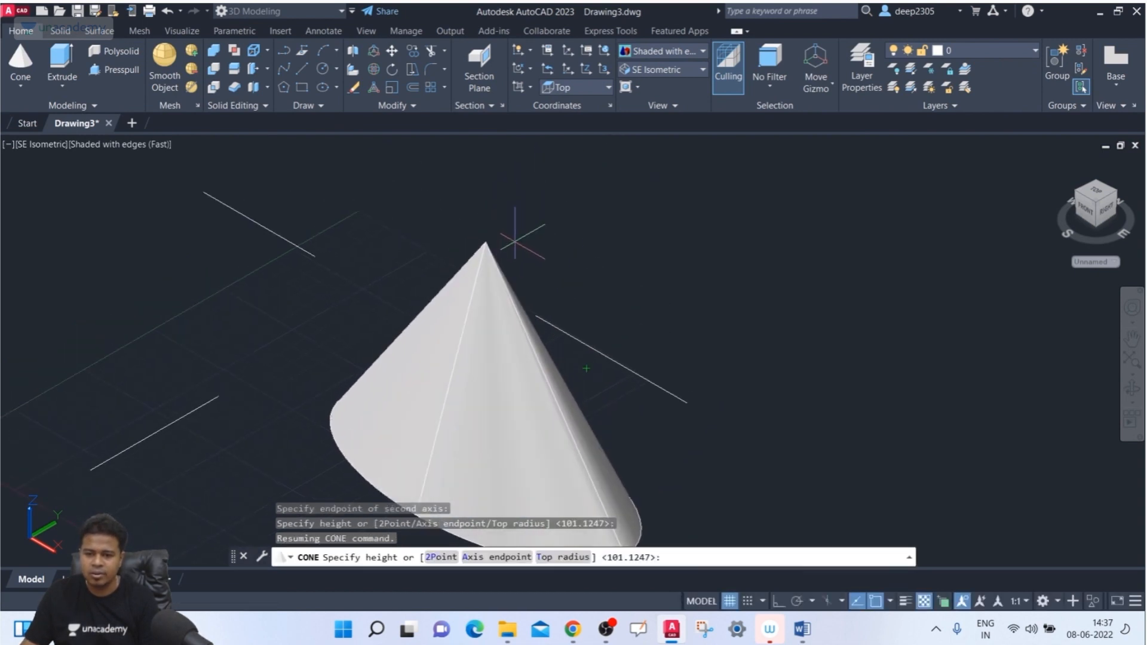
{"action": "scroll", "coordinate": [520, 250], "scroll_direction": "down", "scroll_amount": 2}
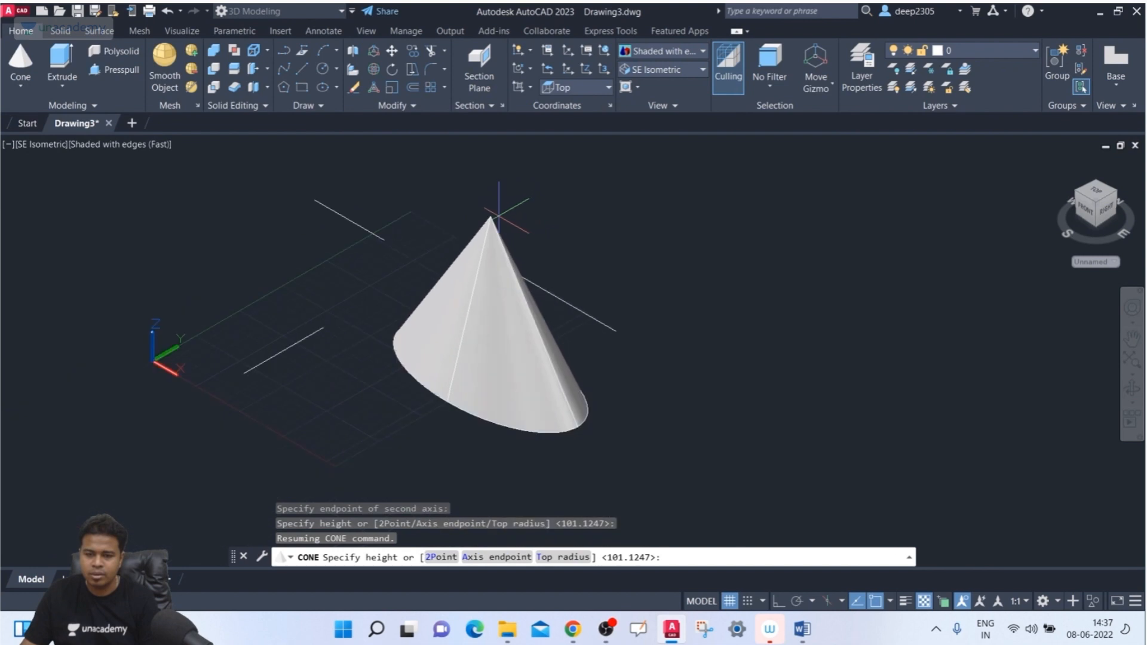
{"action": "left_click", "coordinate": [565, 558]}
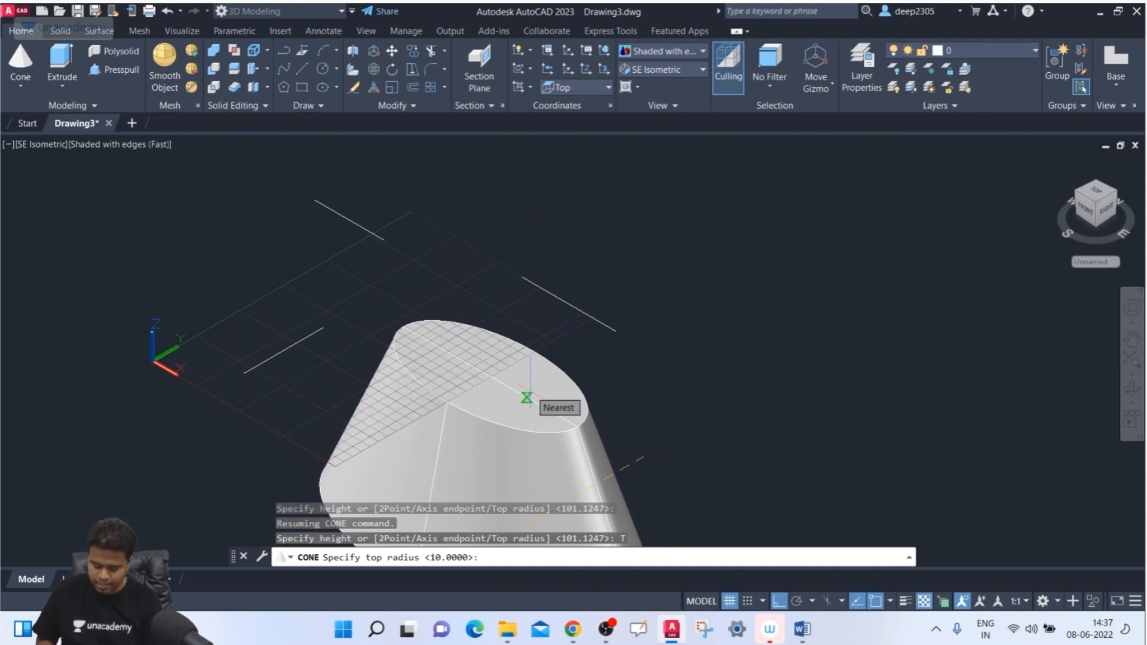
{"action": "key", "text": "Return"}
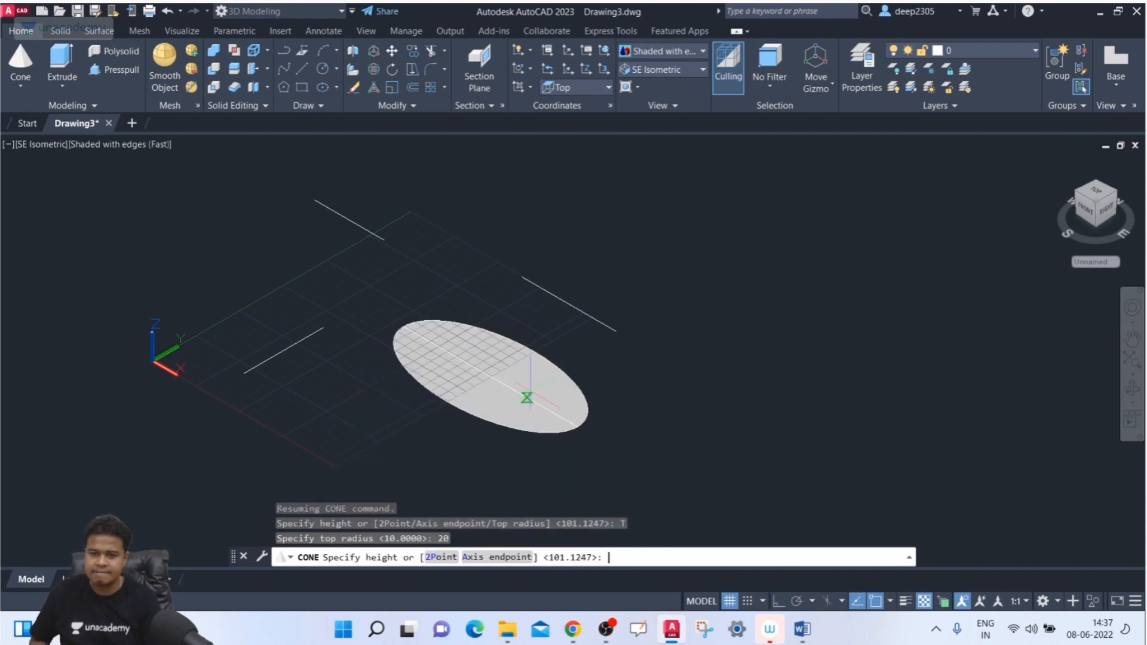
{"action": "left_click", "coordinate": [543, 221]}
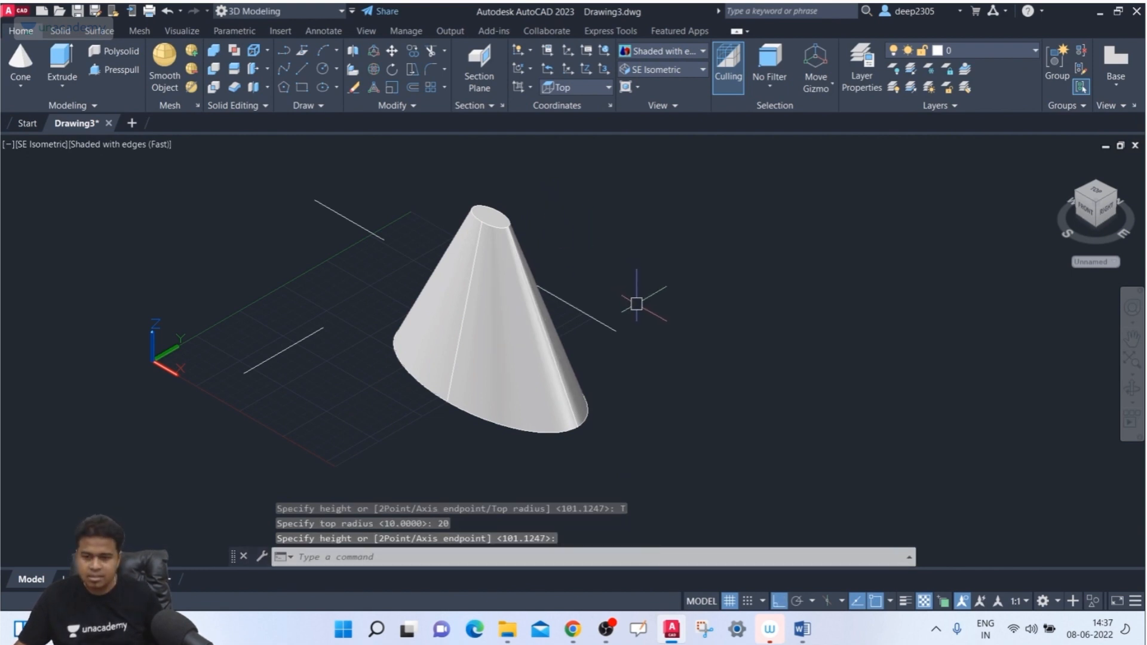
{"action": "middle_click_drag", "start_coordinate": [635, 305], "coordinate": [666, 328], "text": "shift"}
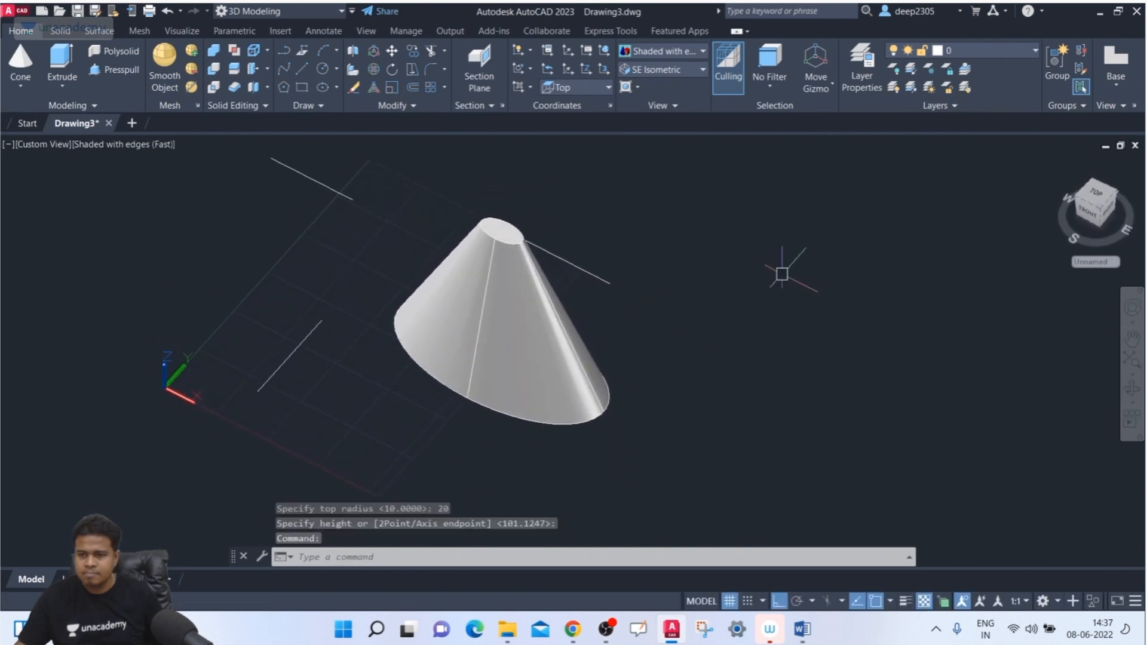
{"action": "left_click", "coordinate": [1097, 214]}
{"action": "scroll", "coordinate": [716, 391], "scroll_direction": "up", "scroll_amount": 4}
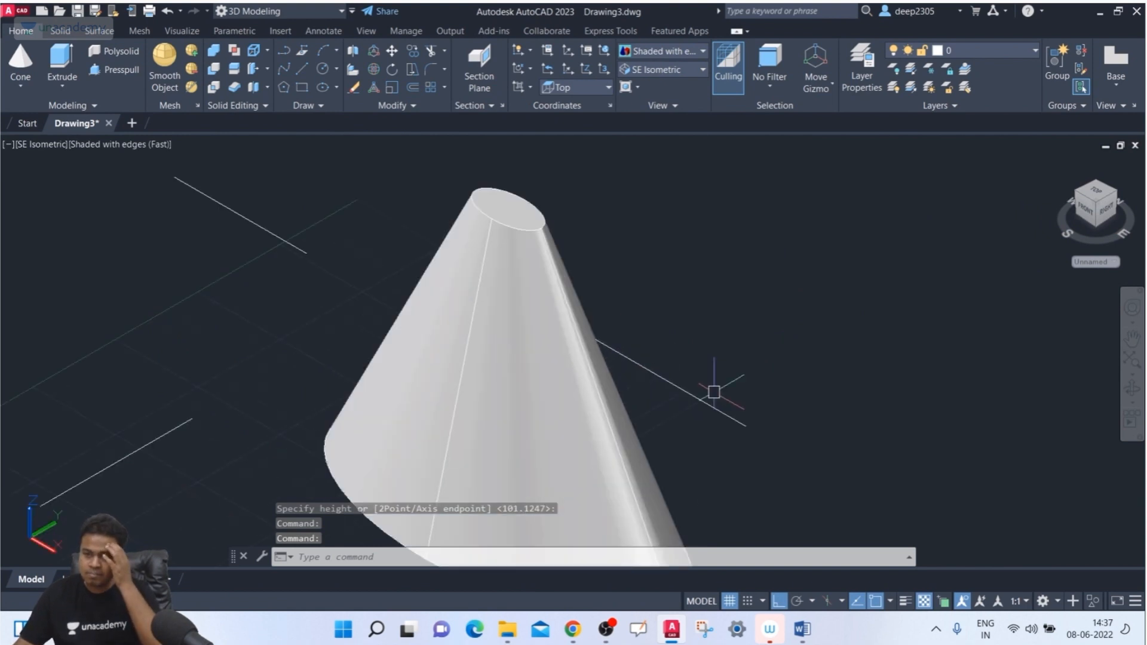
Delete the elliptical cone that has the top radius of 20.
{"action": "scroll", "coordinate": [620, 317], "scroll_direction": "down", "scroll_amount": 4}
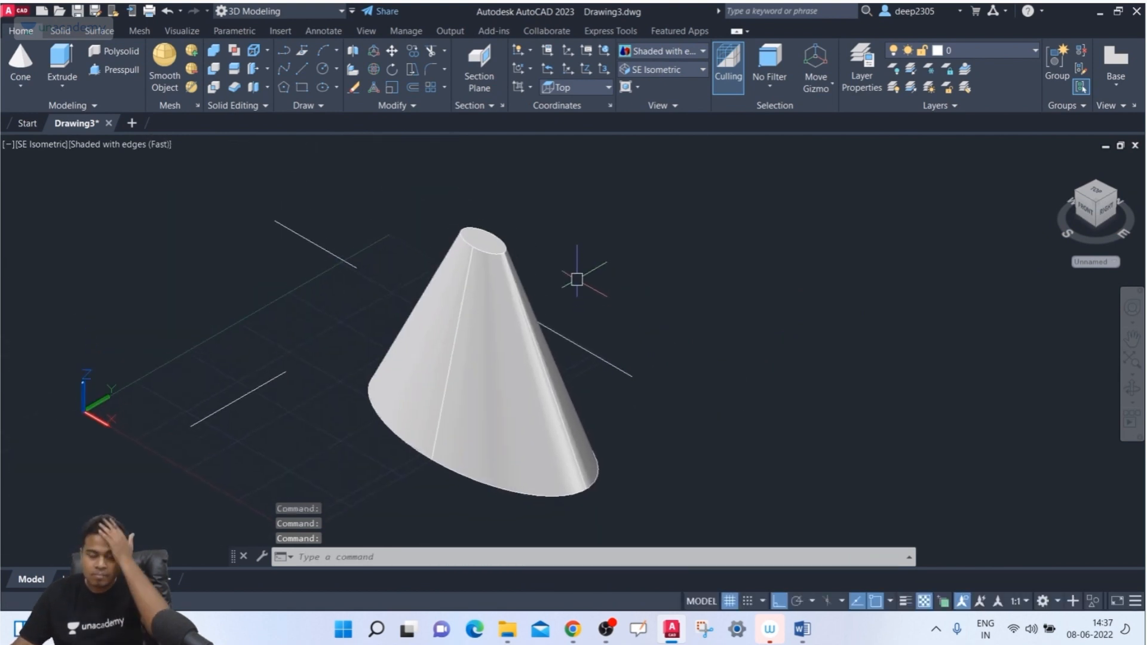
{"action": "left_click", "coordinate": [584, 227]}
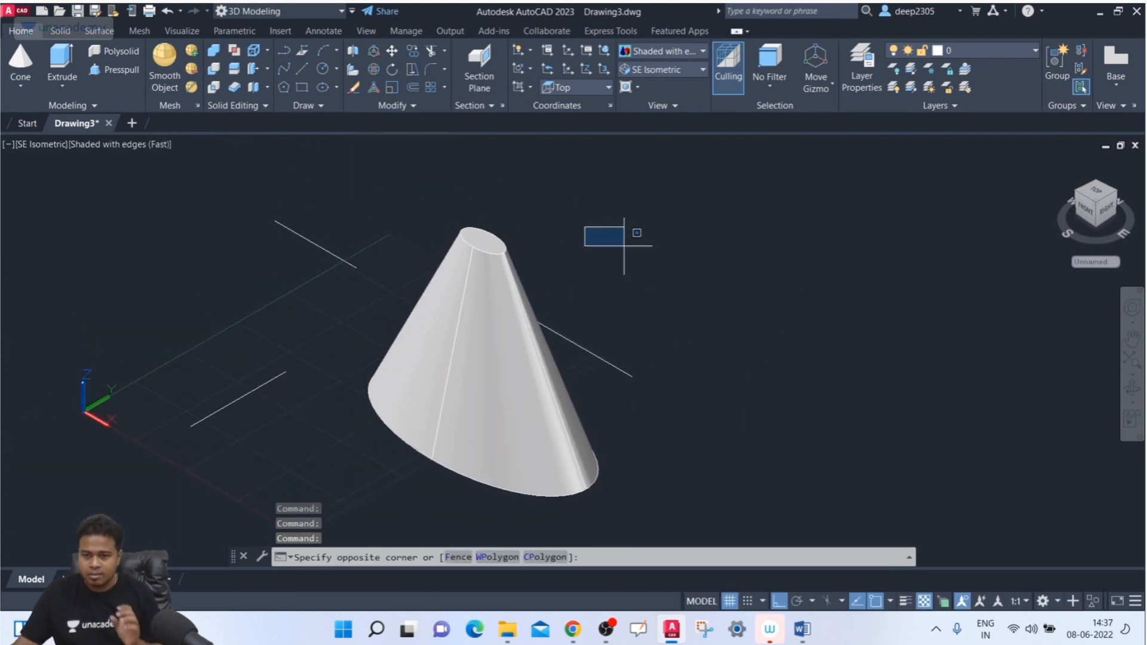
{"action": "left_click", "coordinate": [531, 421]}
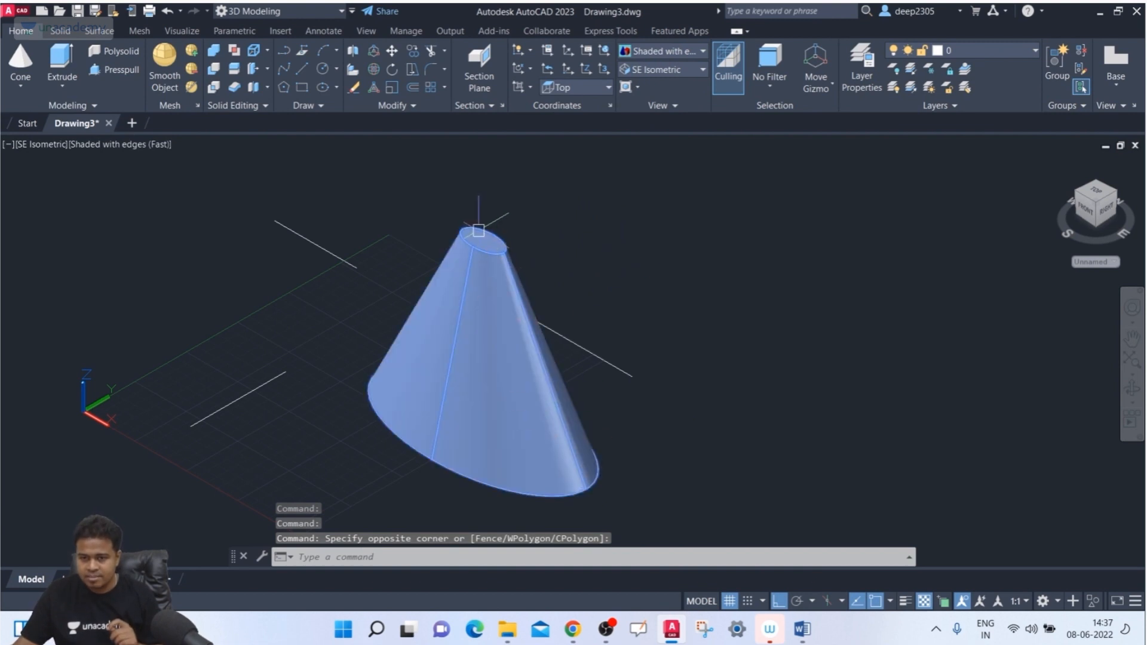
{"action": "key", "text": "Escape"}
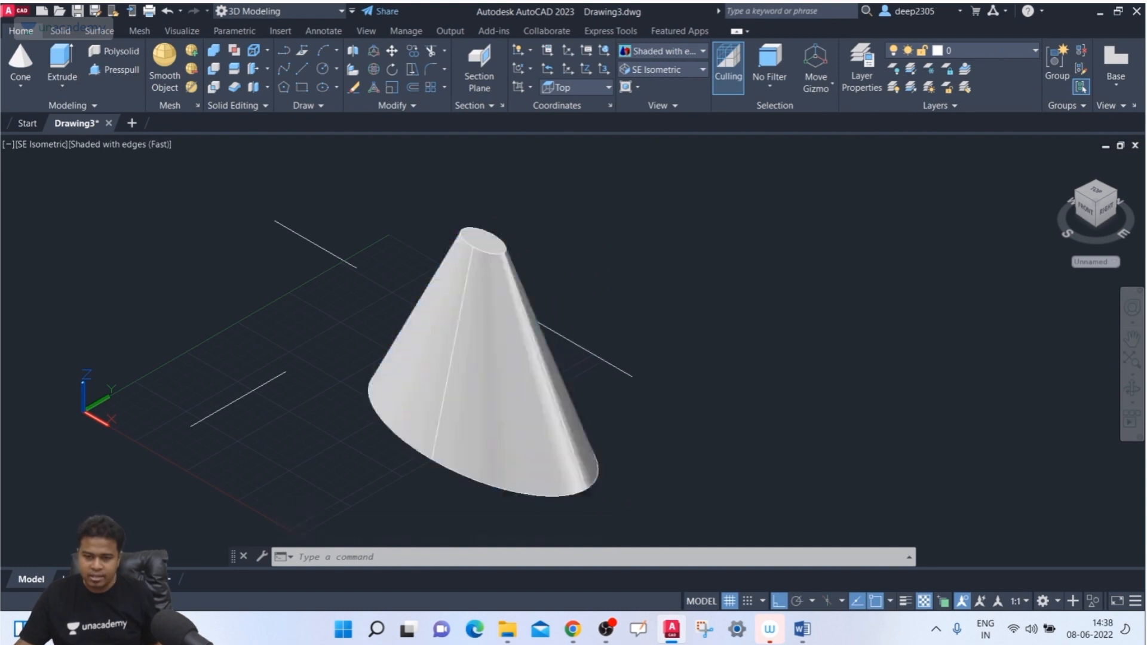
{"action": "left_click", "coordinate": [536, 394]}
{"action": "key", "text": "Delete"}
Start a cone with an elliptical base whose first axis spans the long X-direction line and second axis ends at the crossing line's front endpoint.
{"action": "left_click", "coordinate": [20, 59]}
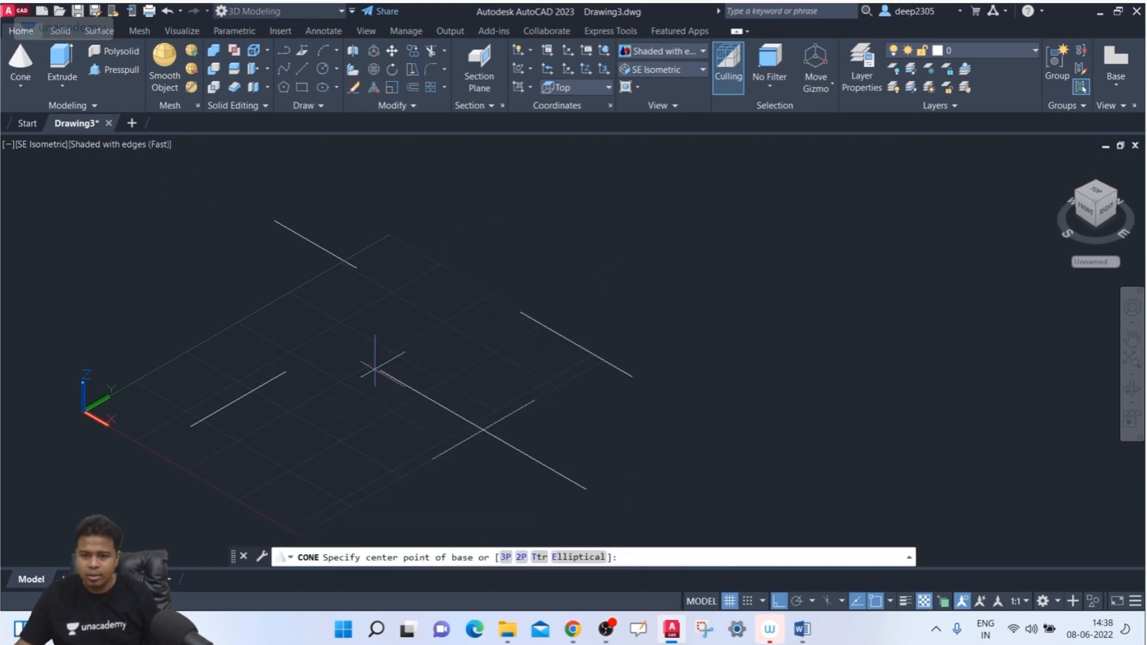
{"action": "left_click", "coordinate": [578, 557]}
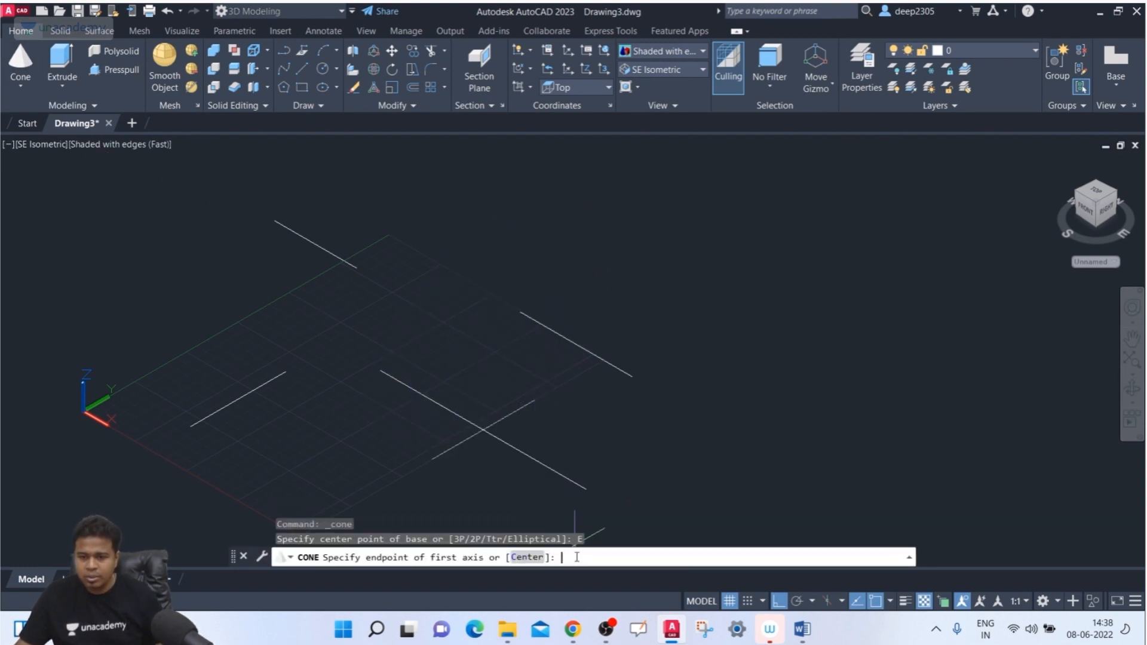
{"action": "left_click", "coordinate": [380, 371]}
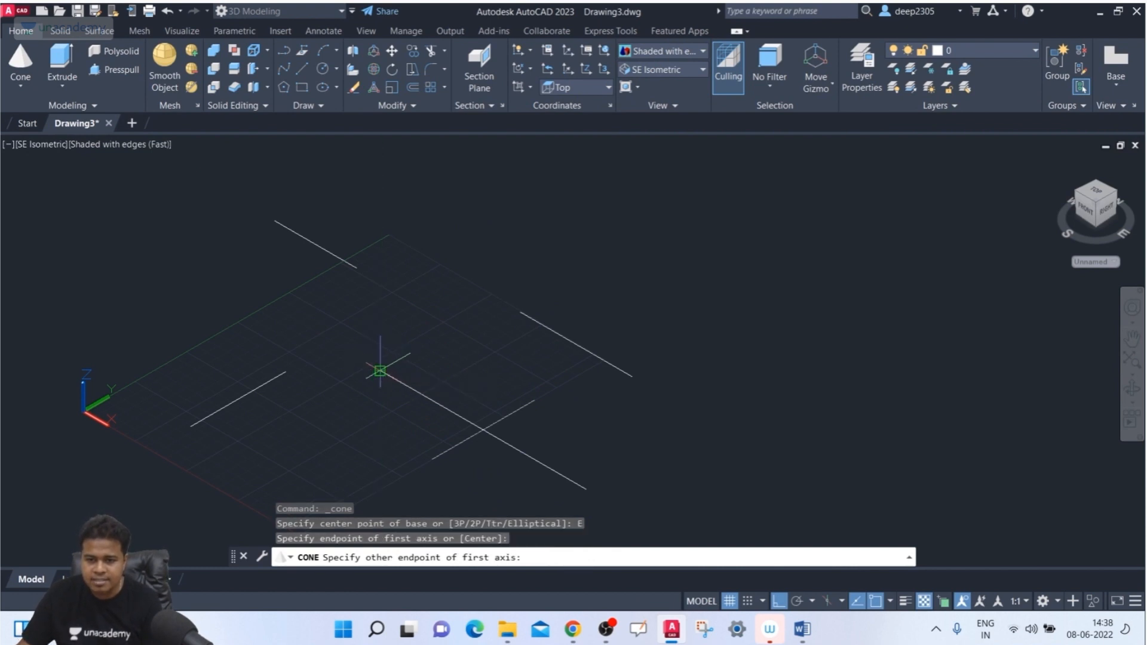
{"action": "left_click", "coordinate": [586, 489]}
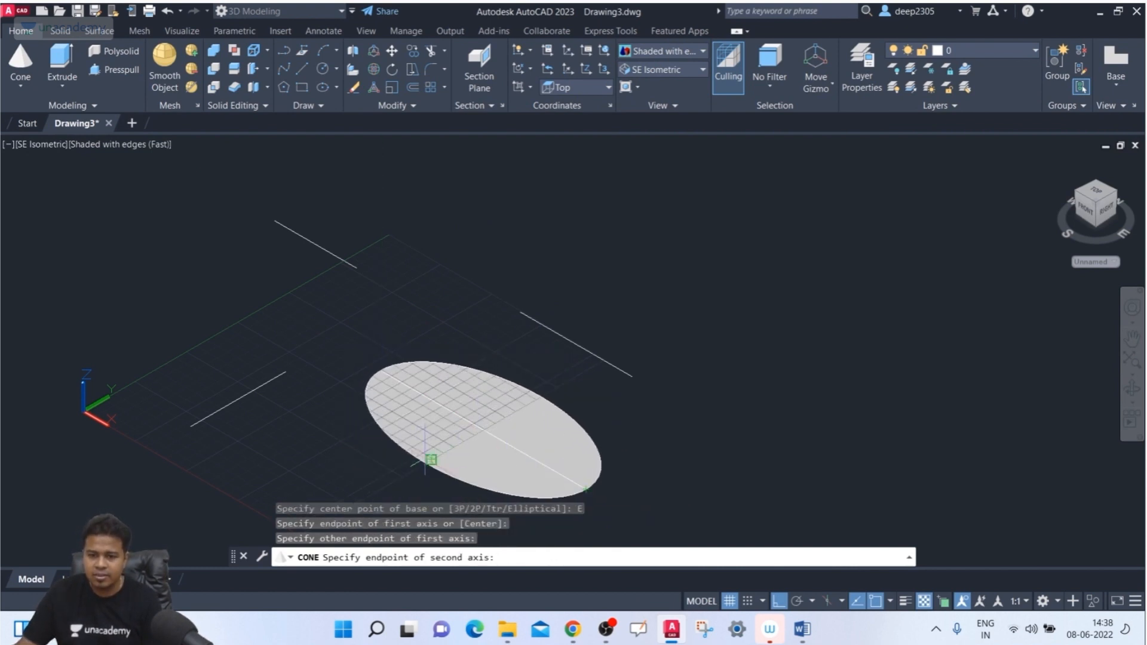
{"action": "left_click", "coordinate": [432, 458]}
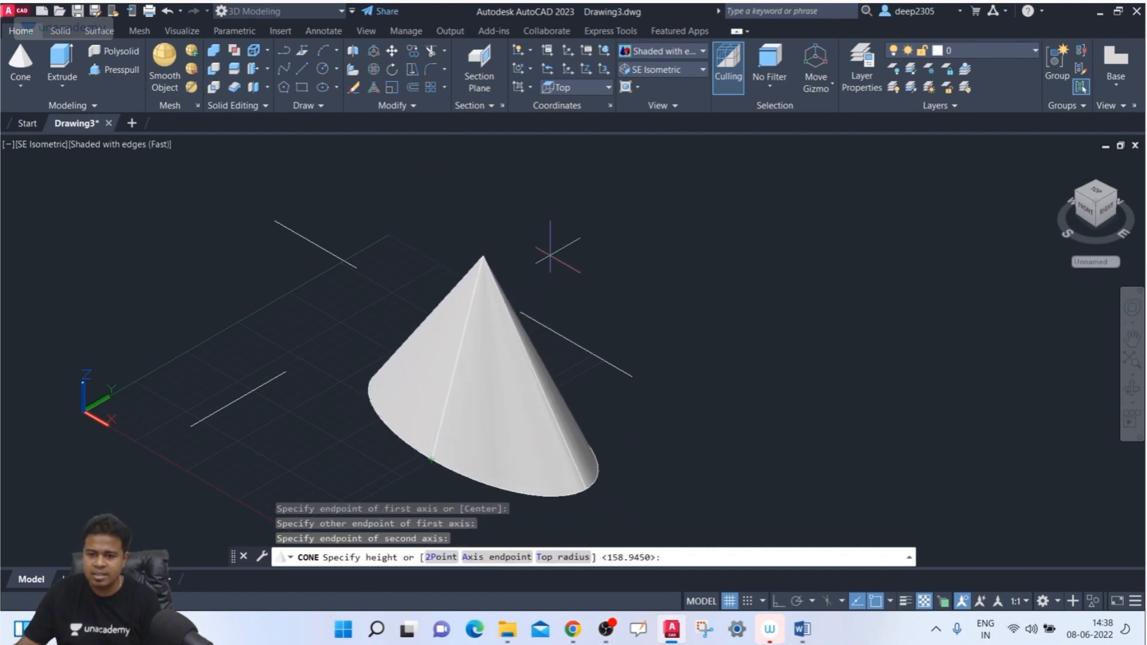
Give the elliptical cone a top radius of 120 and finish it upright, about 151 high.
{"action": "left_click", "coordinate": [575, 557]}
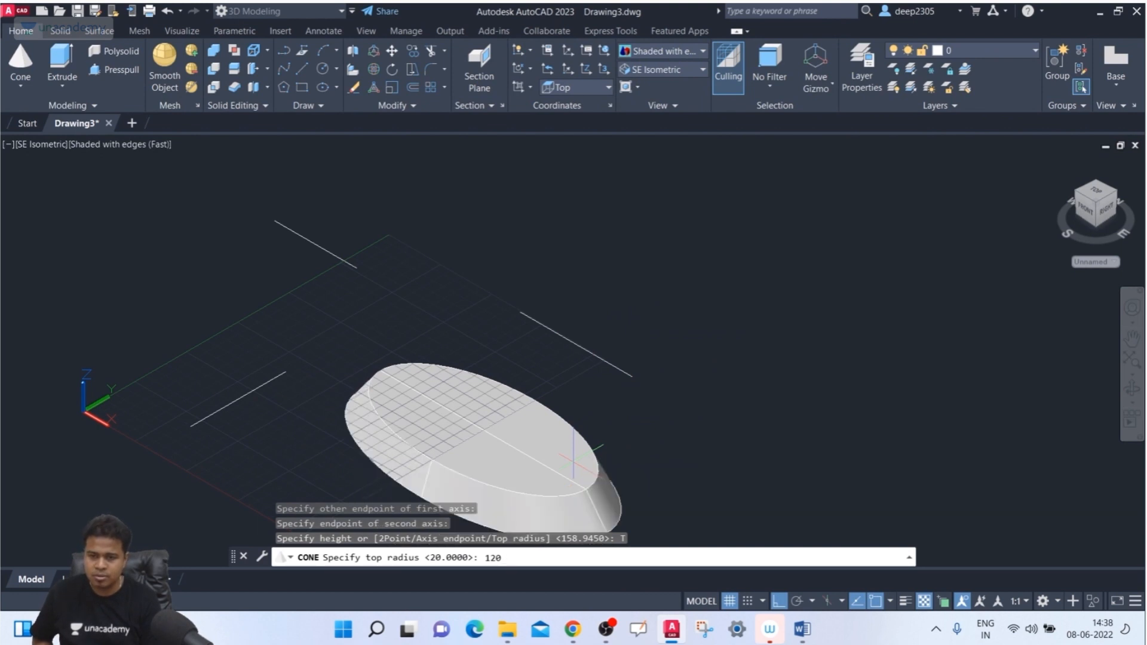
{"action": "key", "text": "Return"}
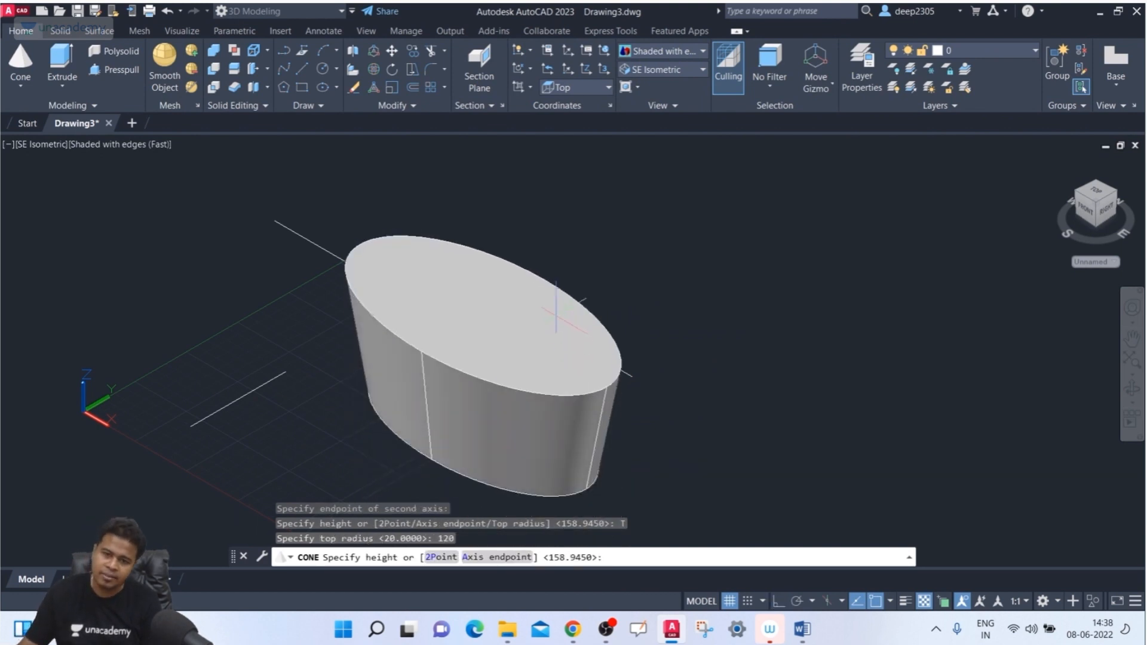
{"action": "left_click", "coordinate": [711, 290]}
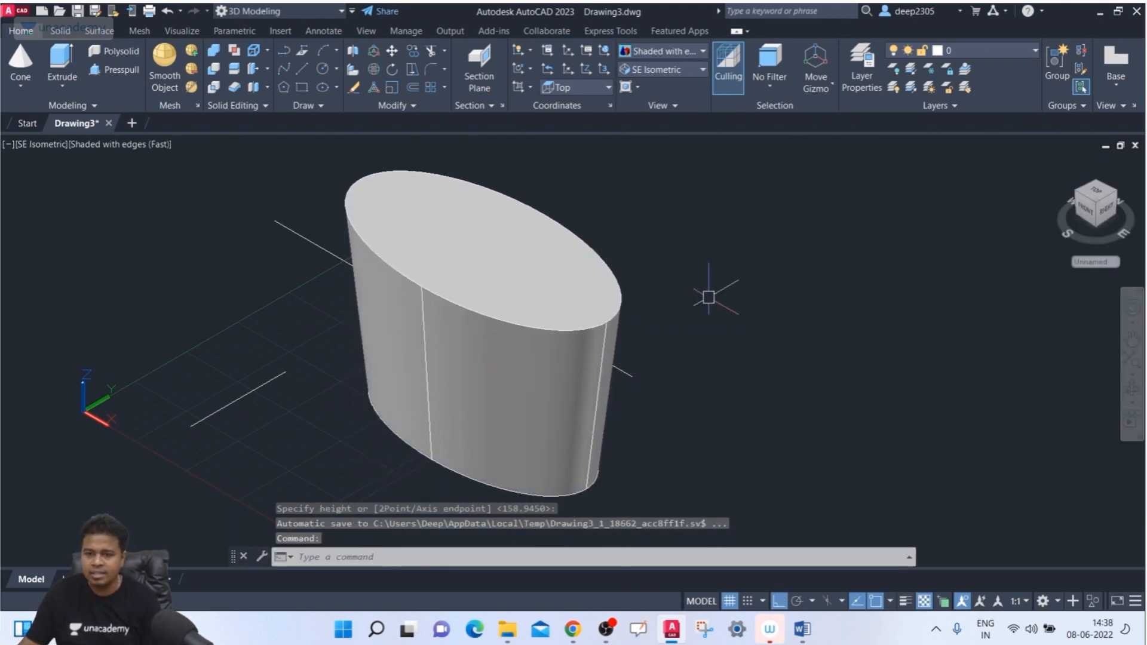
Examine how the flared solid's elliptical top compares with its base from below and above, ending in the SE Isometric view.
{"action": "middle_click_drag", "start_coordinate": [697, 333], "coordinate": [744, 236], "text": "shift"}
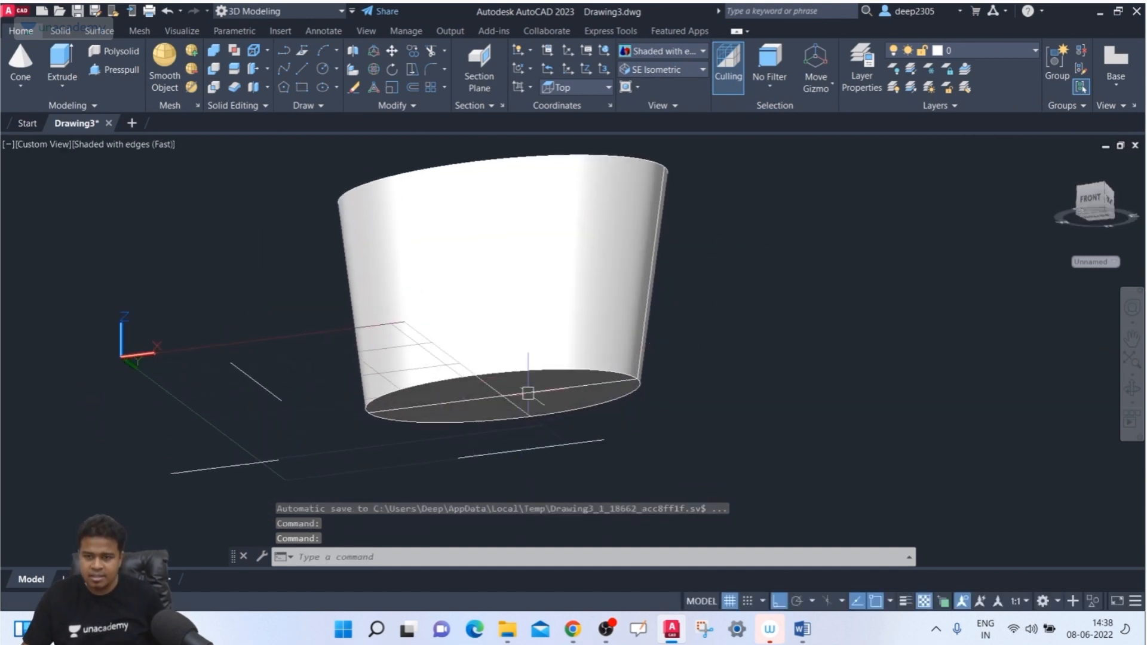
{"action": "middle_click_drag", "start_coordinate": [527, 392], "coordinate": [449, 476], "text": "shift"}
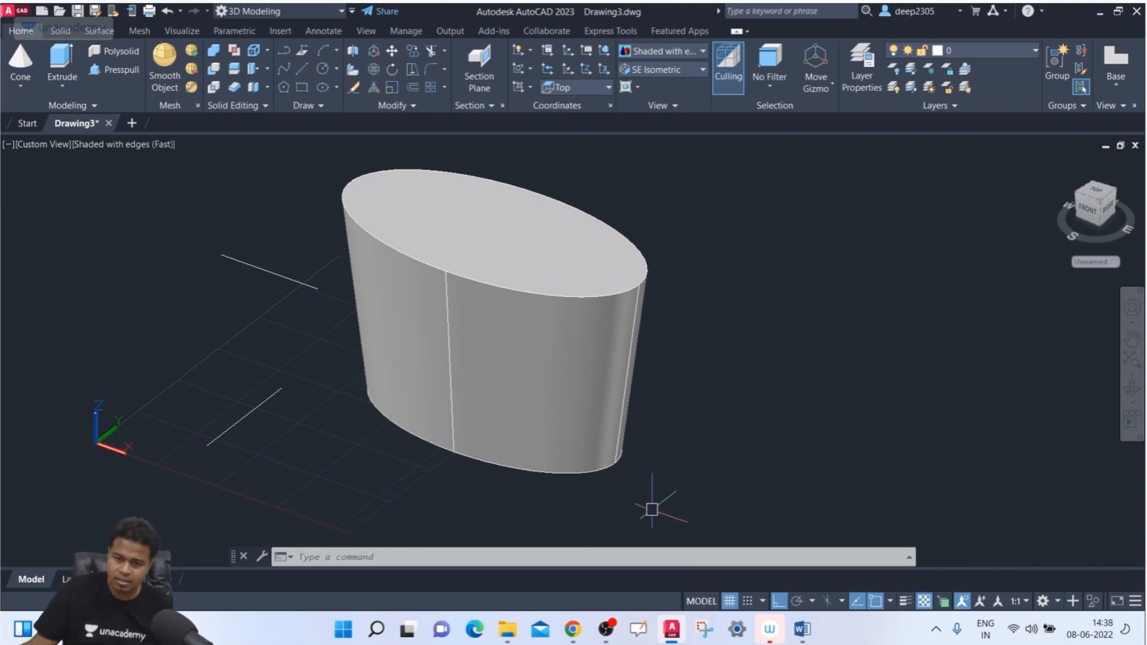
{"action": "middle_click_drag", "start_coordinate": [658, 504], "coordinate": [639, 397], "text": "shift"}
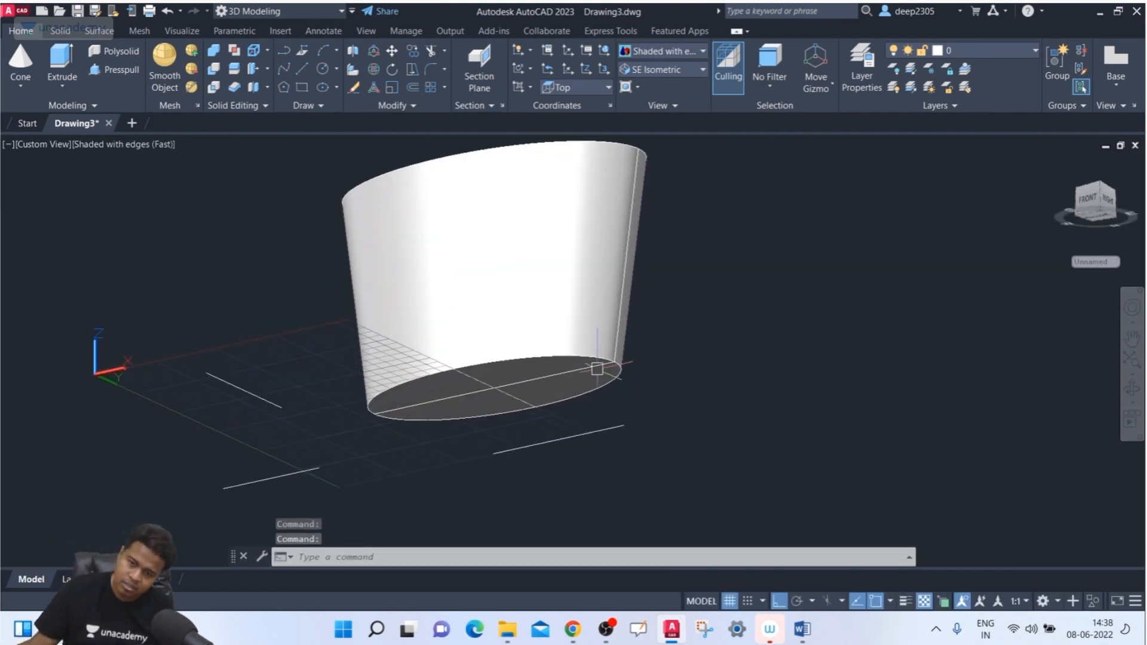
{"action": "middle_click_drag", "start_coordinate": [504, 440], "coordinate": [519, 292], "text": "shift"}
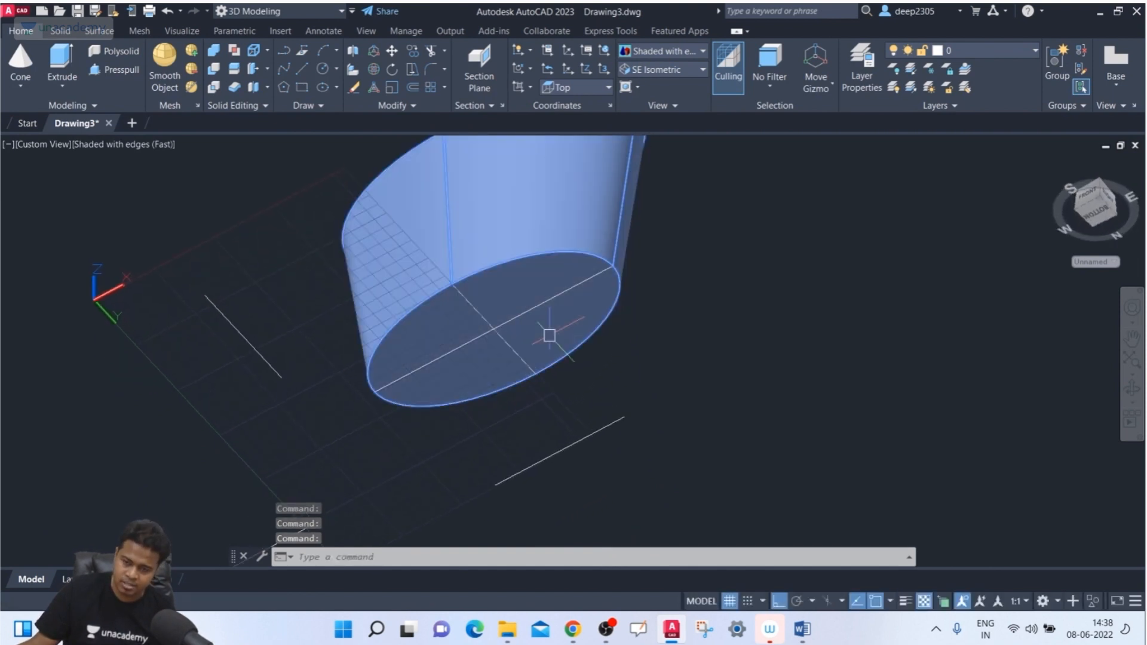
{"action": "mouse_move", "coordinate": [540, 358]}
{"action": "middle_mouse_down", "text": "shift"}
{"action": "mouse_move", "coordinate": [558, 486]}
{"action": "mouse_move", "coordinate": [570, 464]}
{"action": "mouse_move", "coordinate": [548, 524]}
{"action": "middle_mouse_up", "text": "shift"}
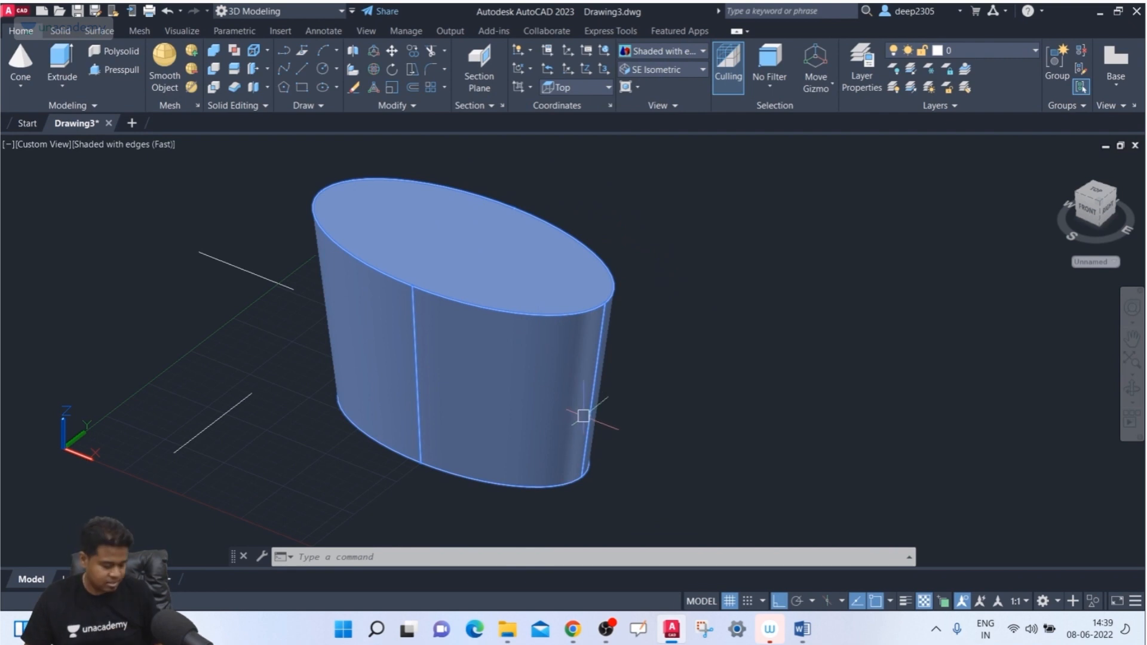
{"action": "middle_click_drag", "start_coordinate": [596, 384], "coordinate": [437, 405], "text": "shift"}
{"action": "middle_click_drag", "start_coordinate": [732, 223], "coordinate": [734, 317], "text": "shift"}
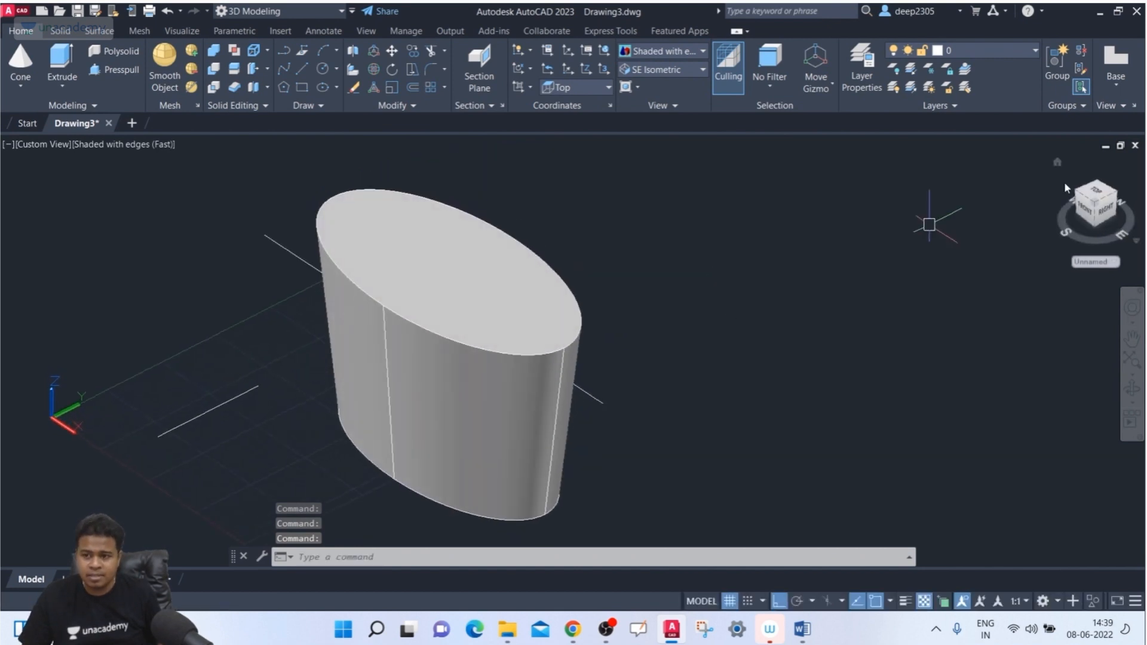
{"action": "left_click", "coordinate": [1093, 204]}
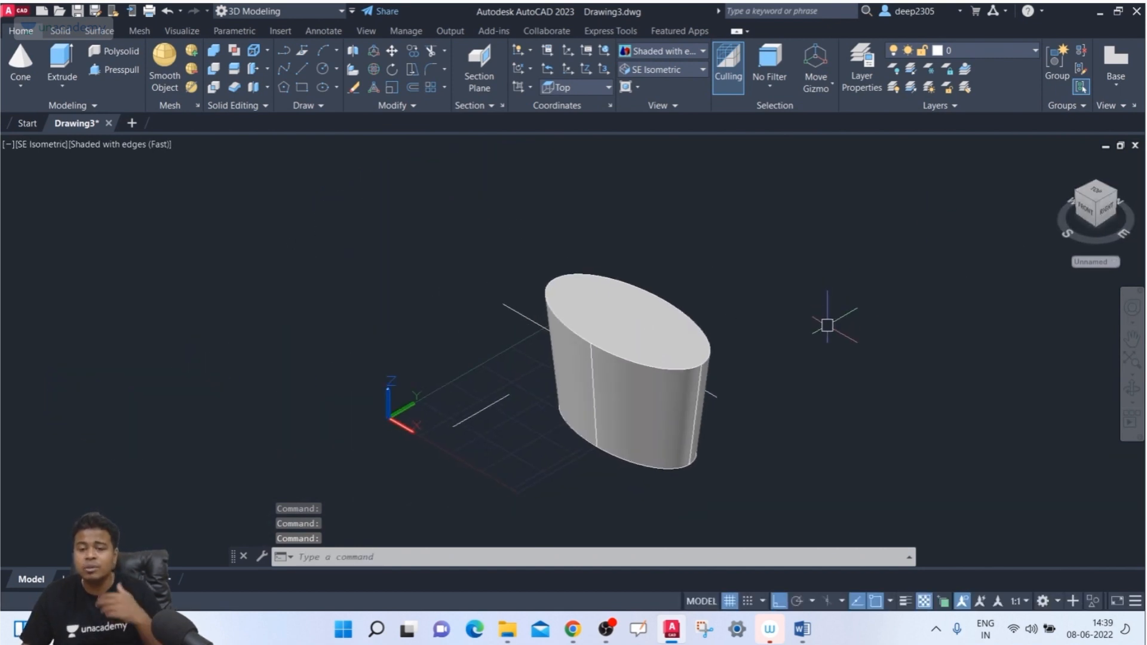
Delete the elliptical cone that flares outward towards its top.
{"action": "scroll", "coordinate": [826, 325], "scroll_direction": "down", "scroll_amount": 2}
{"action": "scroll", "coordinate": [800, 322], "scroll_direction": "up", "scroll_amount": 3}
{"action": "left_click", "coordinate": [678, 351]}
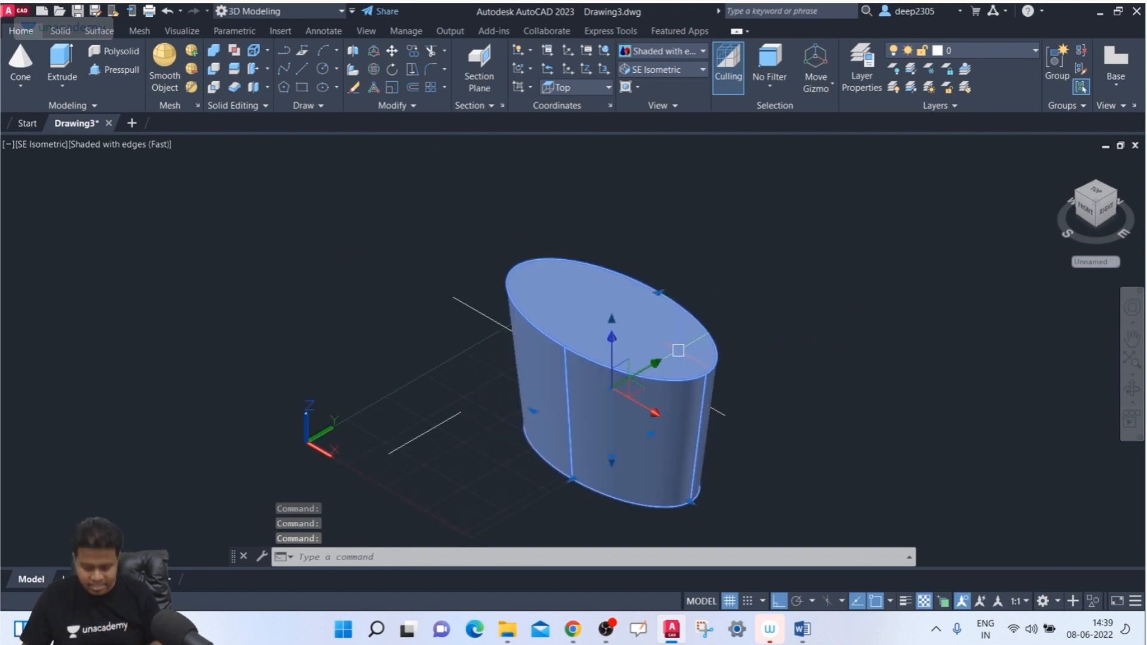
{"action": "key", "text": "Delete"}
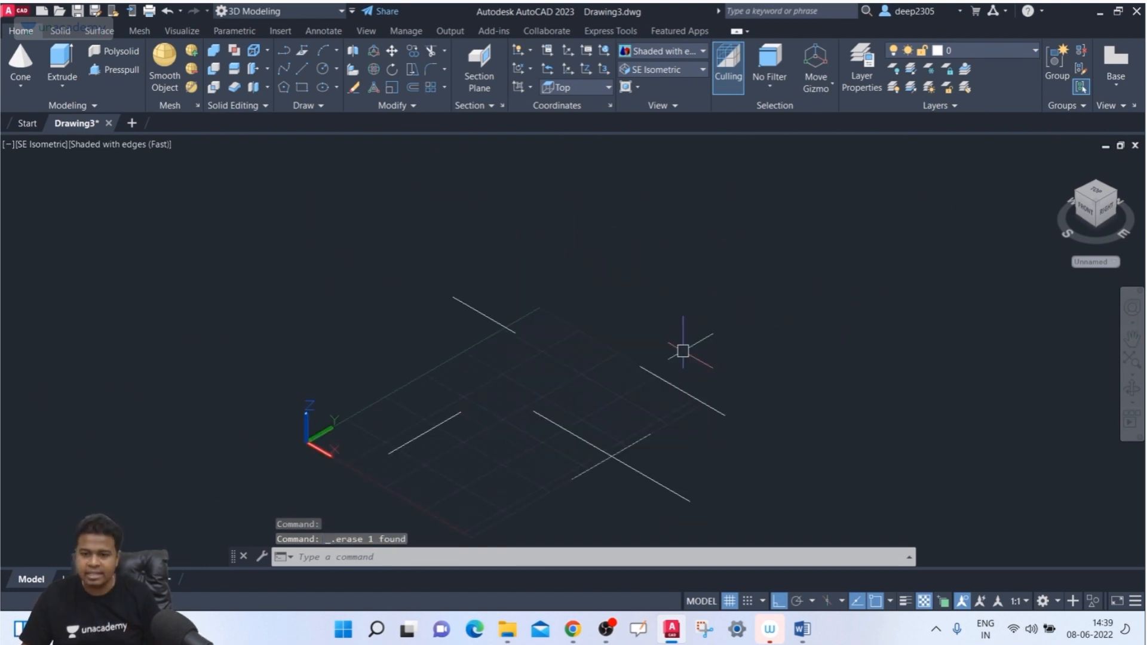
Start another elliptical-base cone, spanning the long X-direction line with its first axis and ending the second at the crossing line's front endpoint.
{"action": "left_click", "coordinate": [12, 64]}
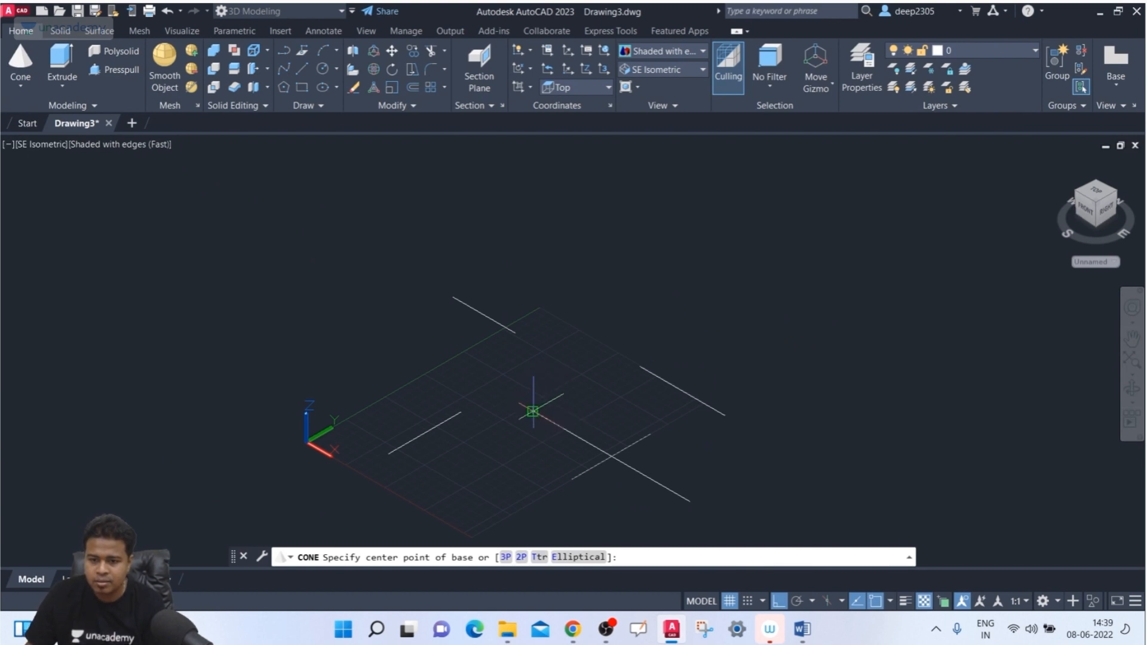
{"action": "type", "text": "E"}
{"action": "key", "text": "Return"}
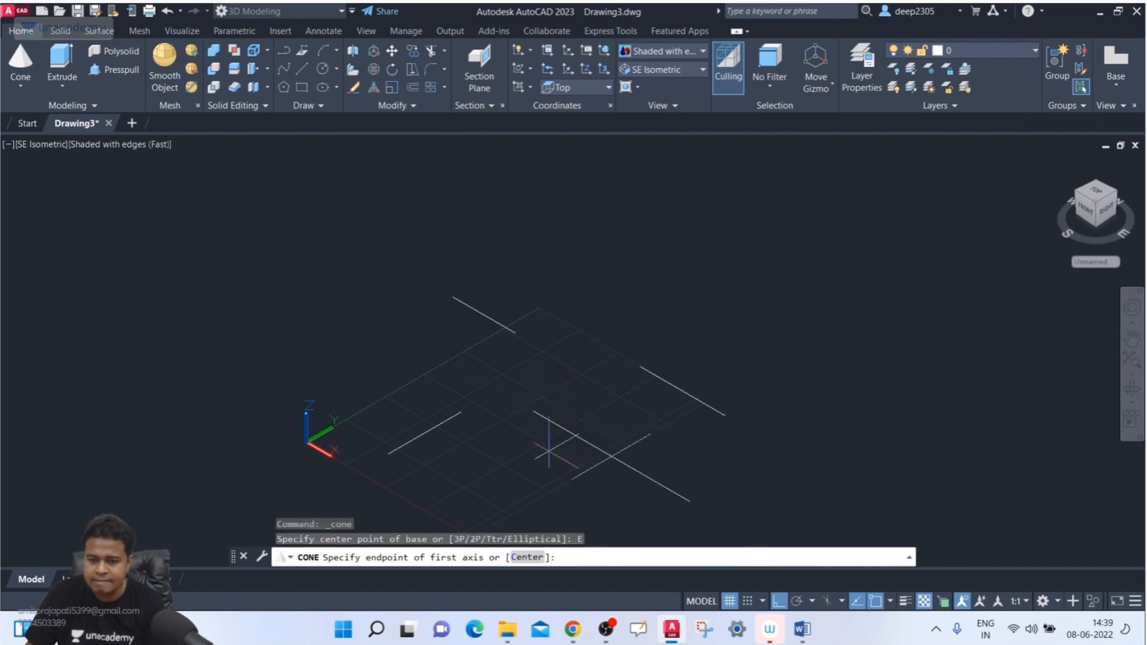
{"action": "left_click", "coordinate": [533, 411]}
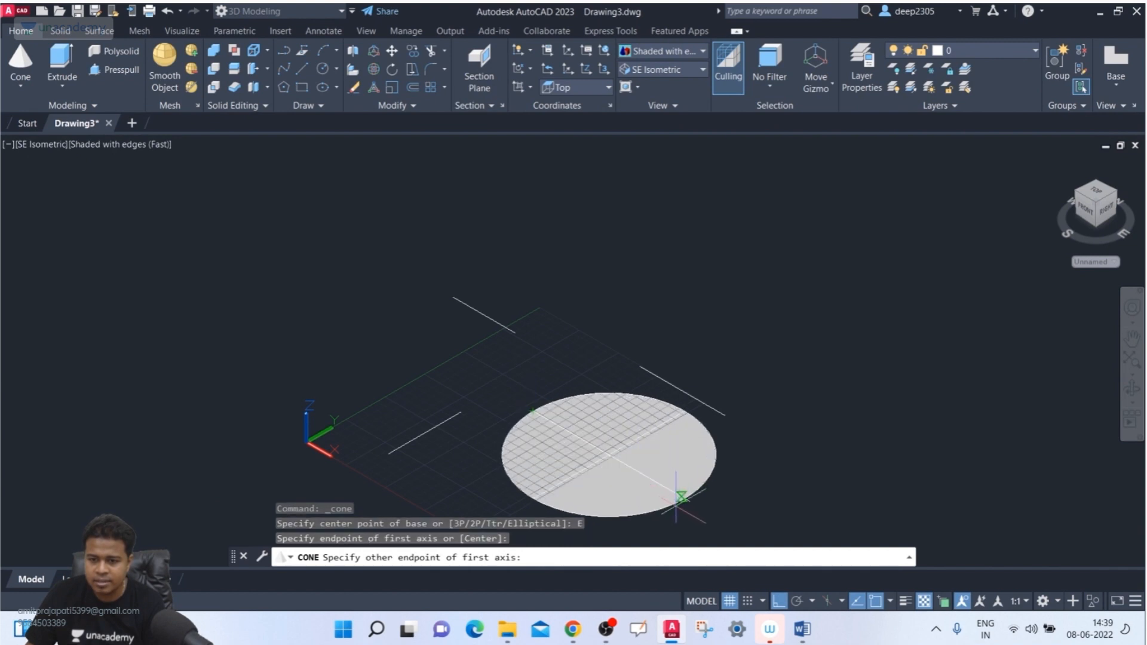
{"action": "left_click", "coordinate": [690, 502]}
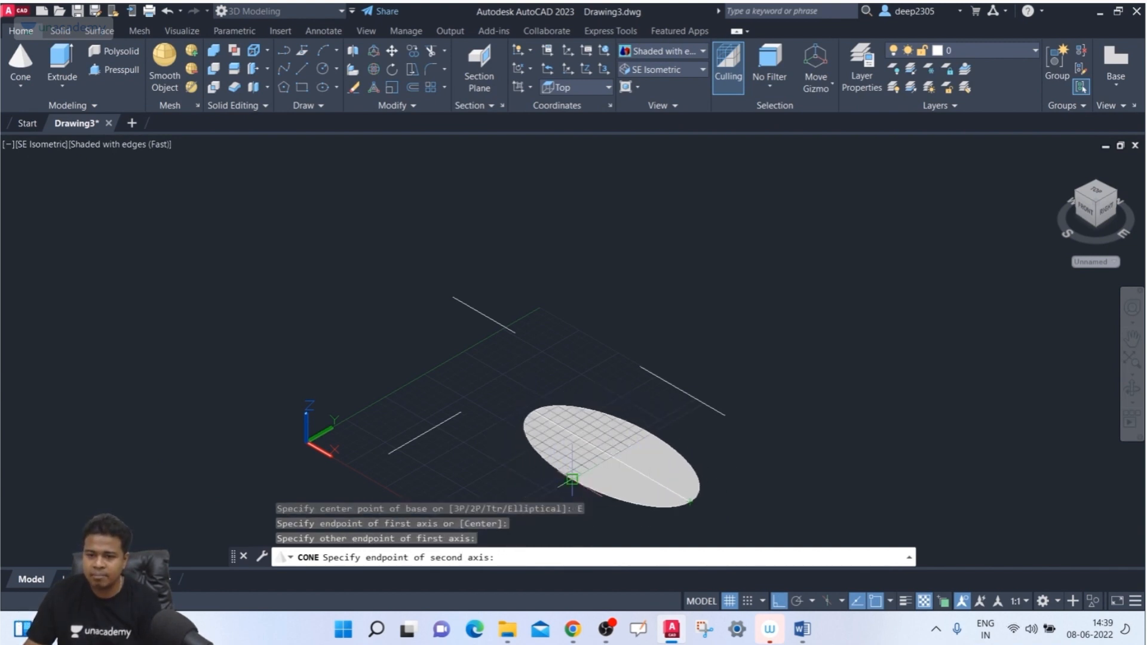
{"action": "left_click", "coordinate": [571, 480]}
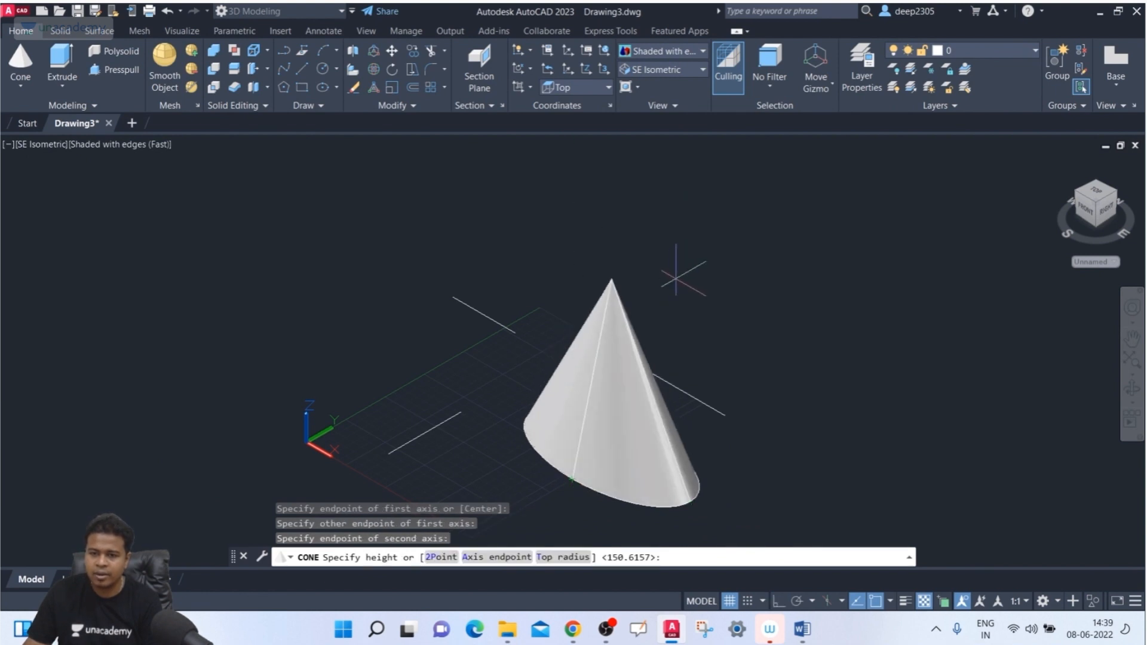
Give the elliptical cone a top radius of 50 and set its height freehand, upward from the base.
{"action": "left_click", "coordinate": [570, 557]}
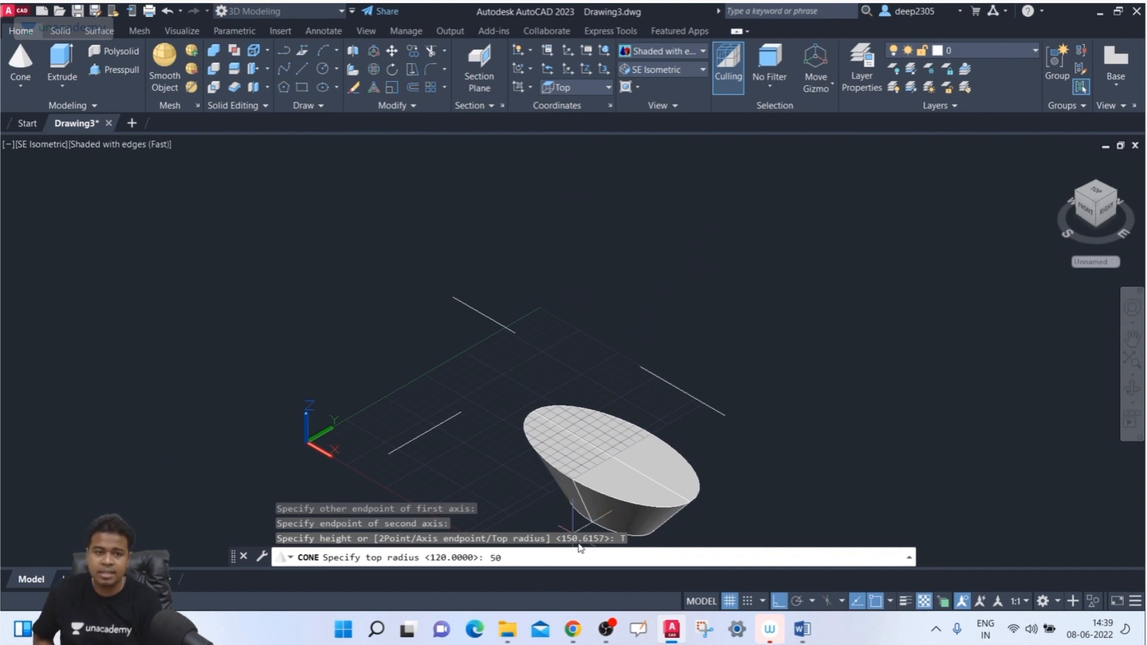
{"action": "key", "text": "Return"}
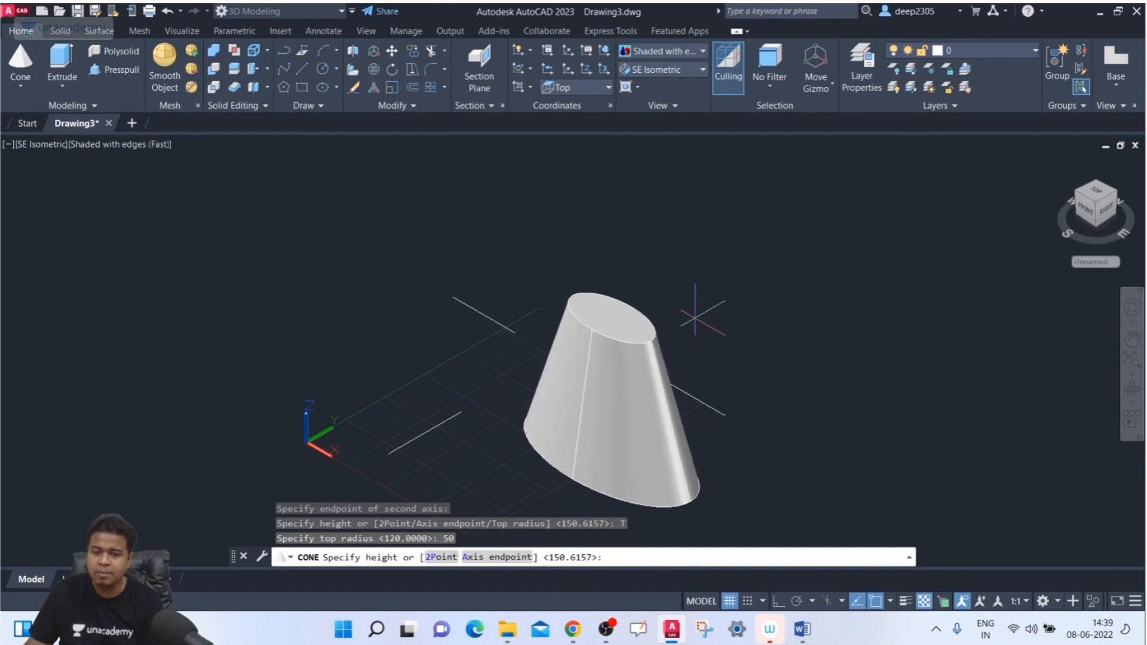
{"action": "left_click", "coordinate": [701, 304]}
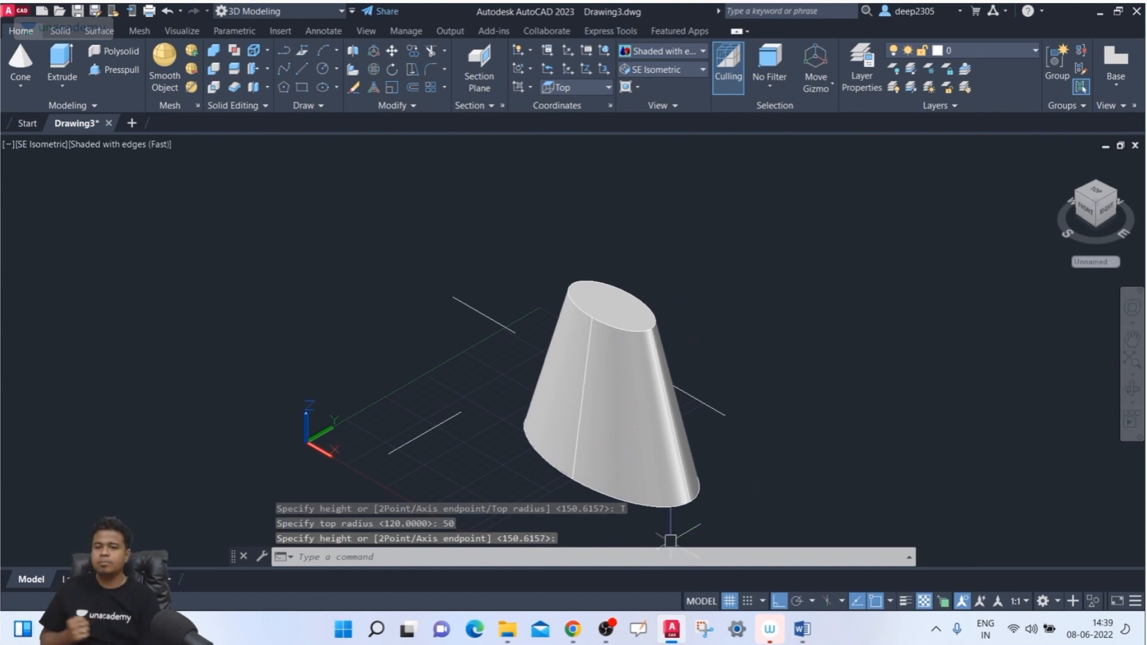
Delete the elliptical cone with the top radius of 50.
{"action": "left_click", "coordinate": [622, 357]}
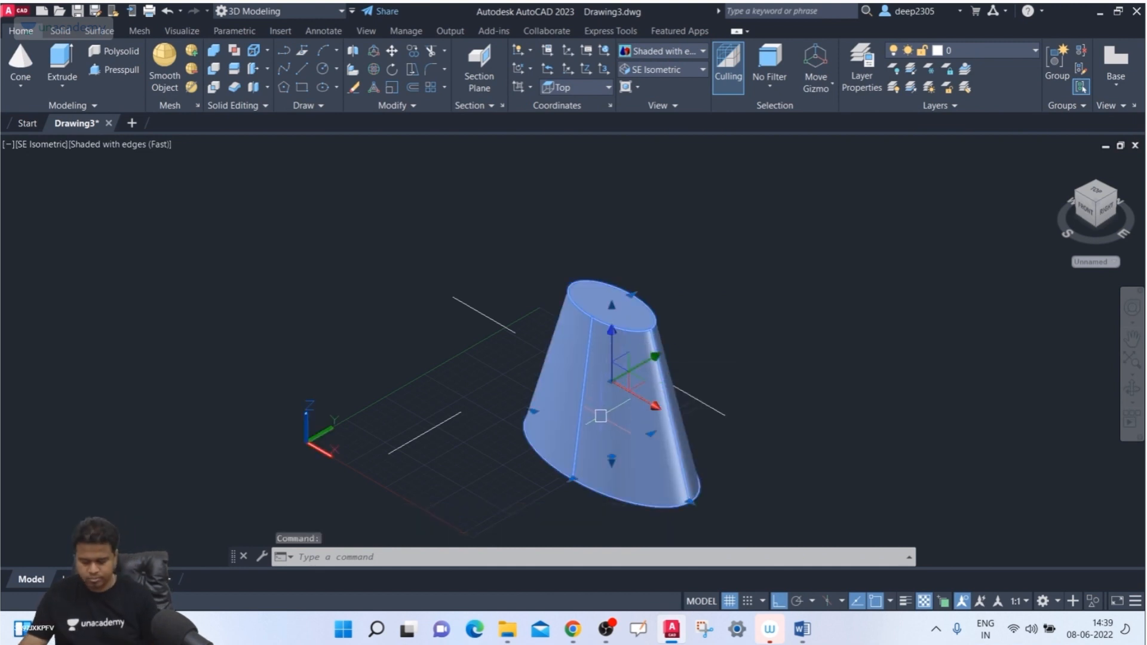
{"action": "key", "text": "Delete"}
Create a sphere of radius 50 centred on the rear endpoint of the Y-direction line nearest the origin.
{"action": "left_click", "coordinate": [27, 87]}
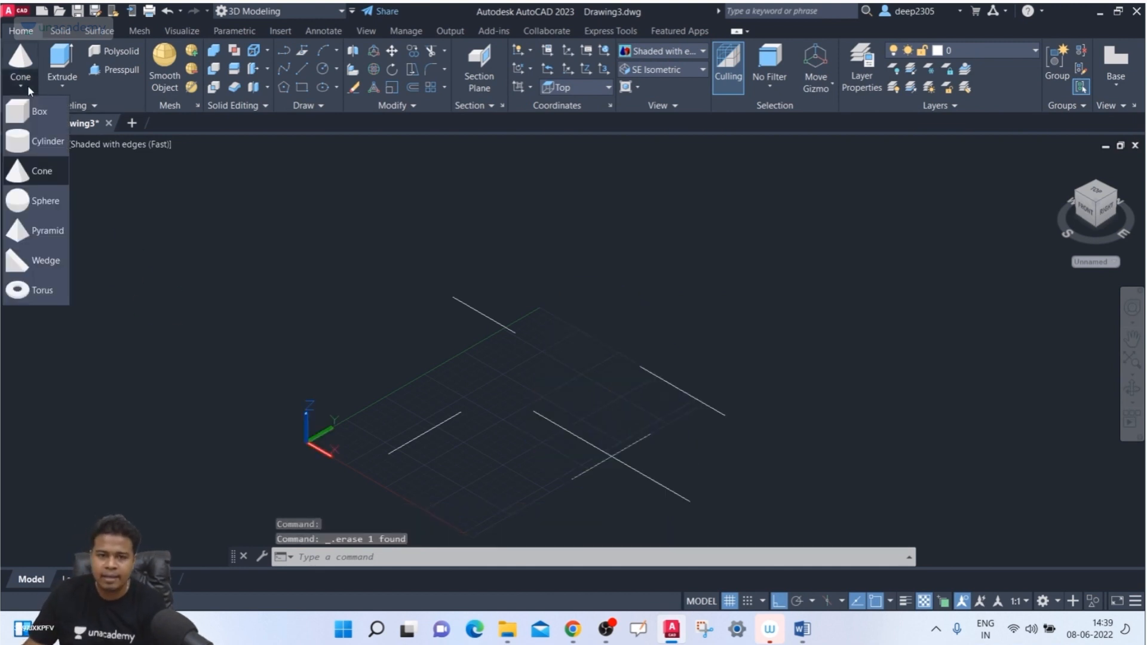
{"action": "left_click", "coordinate": [62, 202]}
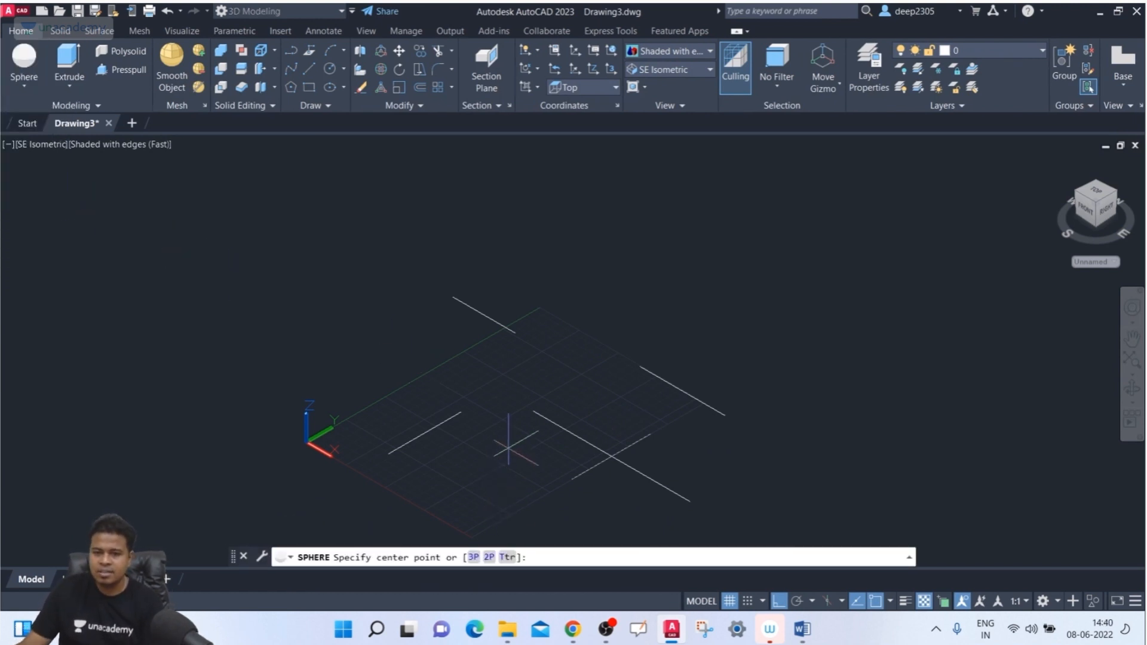
{"action": "middle_click_drag", "start_coordinate": [506, 390], "coordinate": [496, 342]}
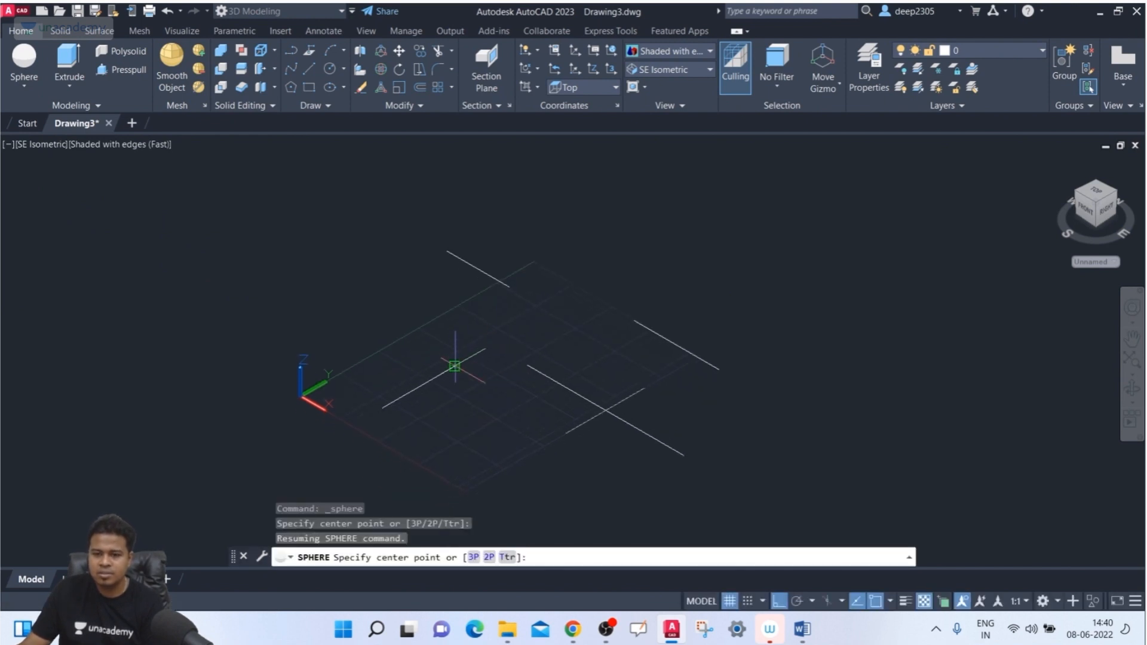
{"action": "left_click", "coordinate": [454, 365]}
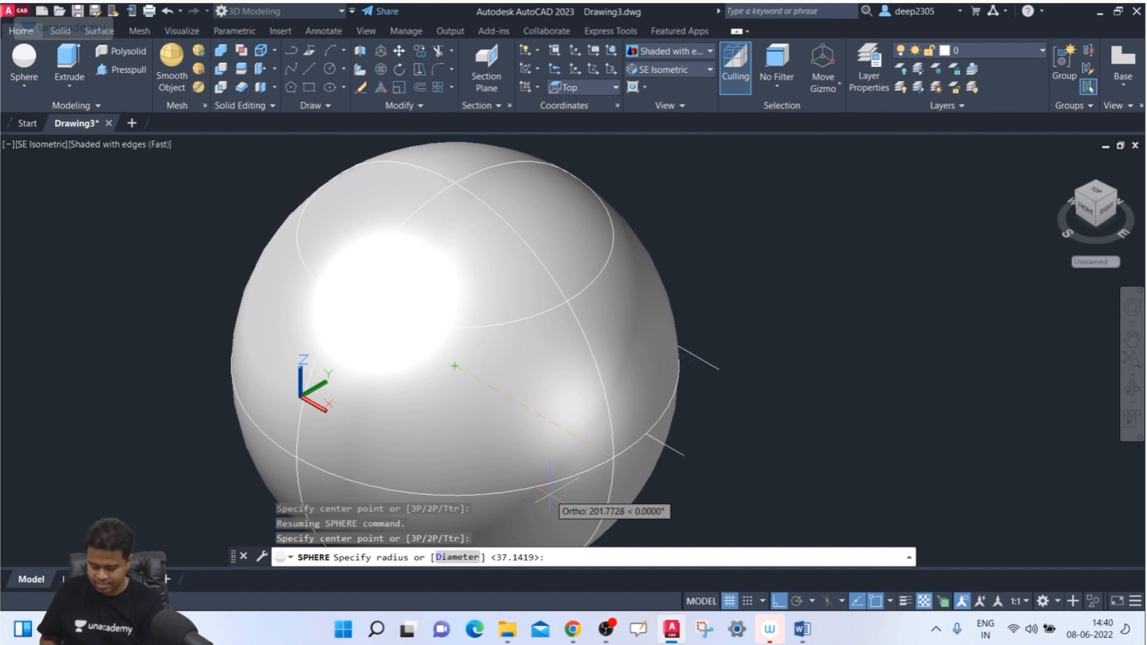
{"action": "key", "text": "Return"}
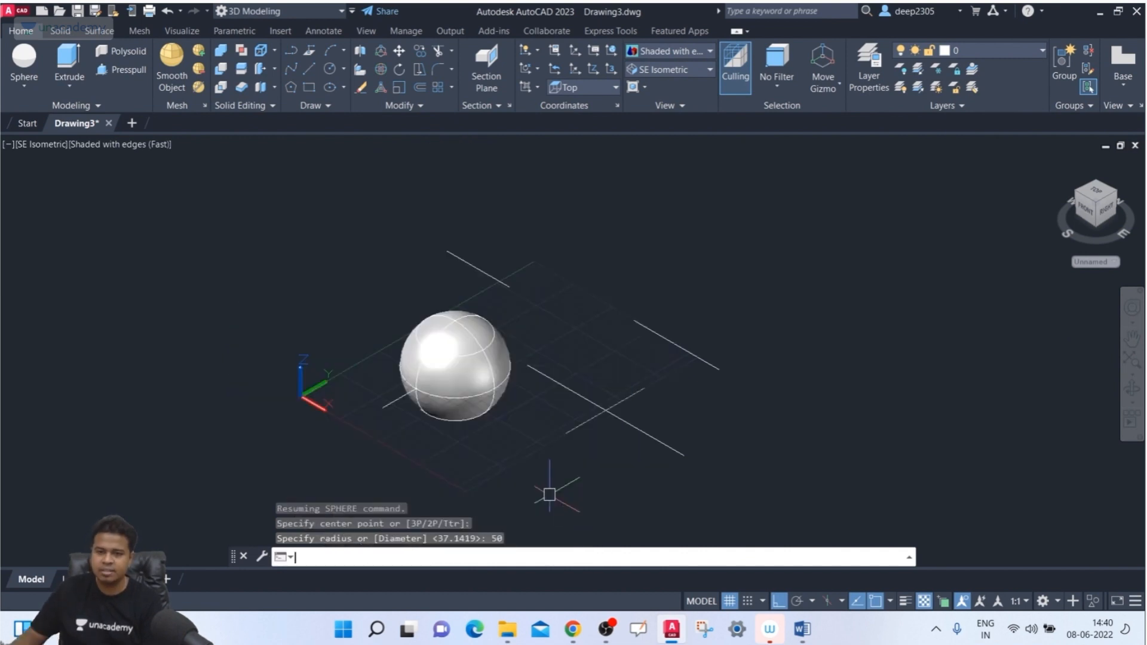
Delete the sphere of radius 50 after orbiting around it and restoring the isometric view.
{"action": "middle_click_drag", "start_coordinate": [525, 394], "coordinate": [514, 341], "text": "shift"}
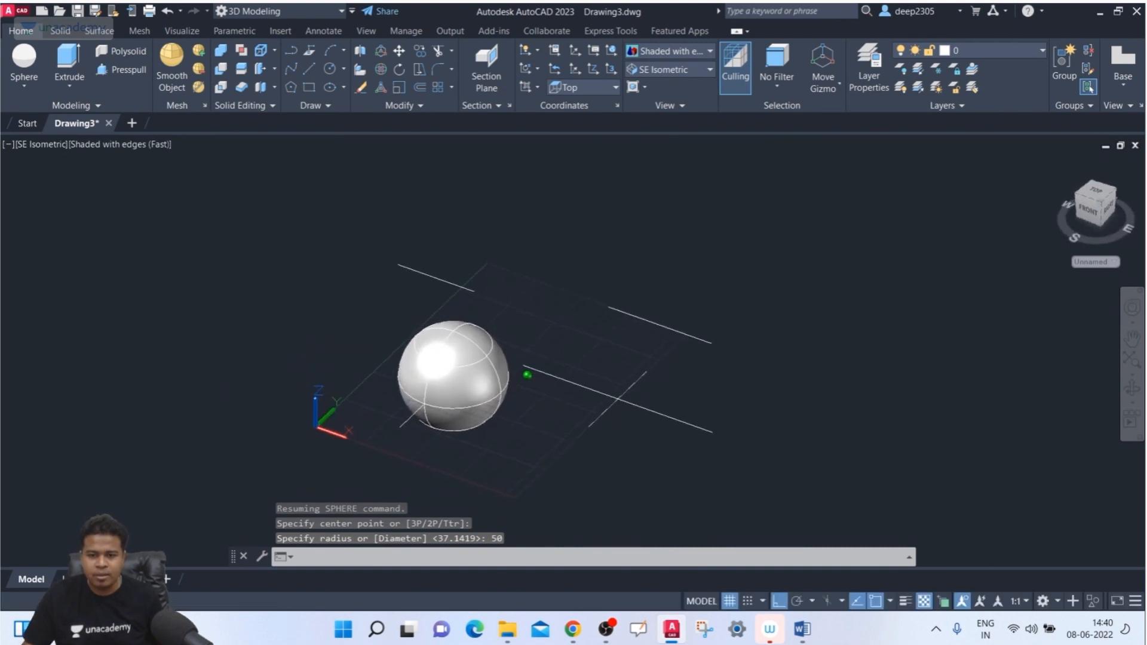
{"action": "left_click", "coordinate": [1099, 206]}
{"action": "left_click", "coordinate": [524, 327]}
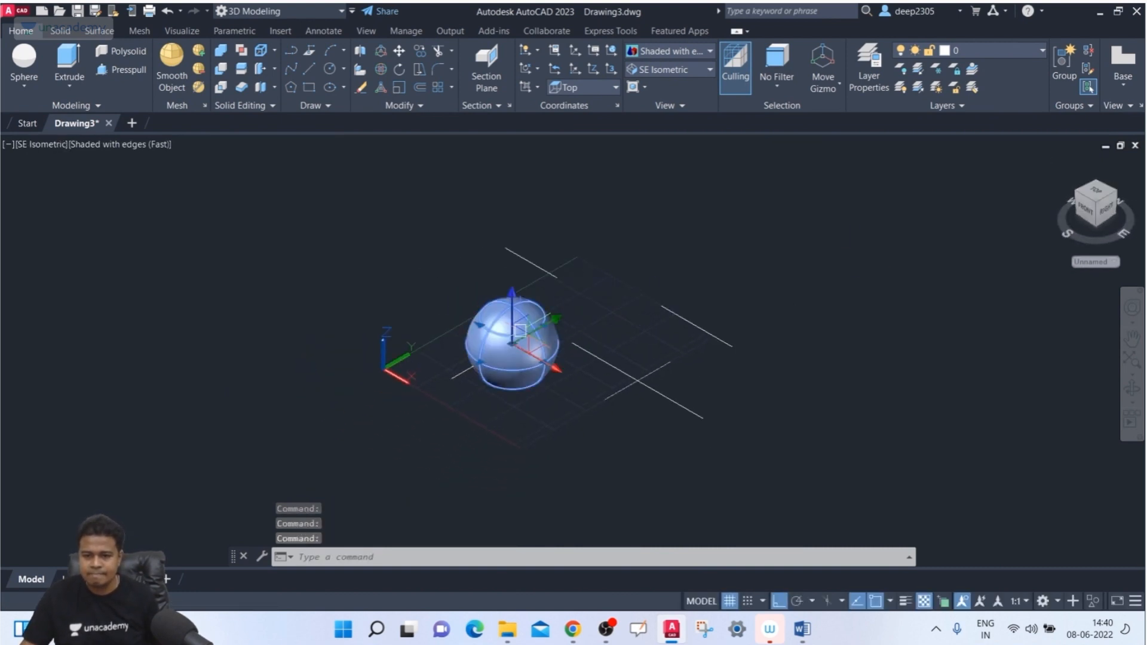
{"action": "key", "text": "Delete"}
{"action": "middle_click_drag", "start_coordinate": [517, 332], "coordinate": [493, 340]}
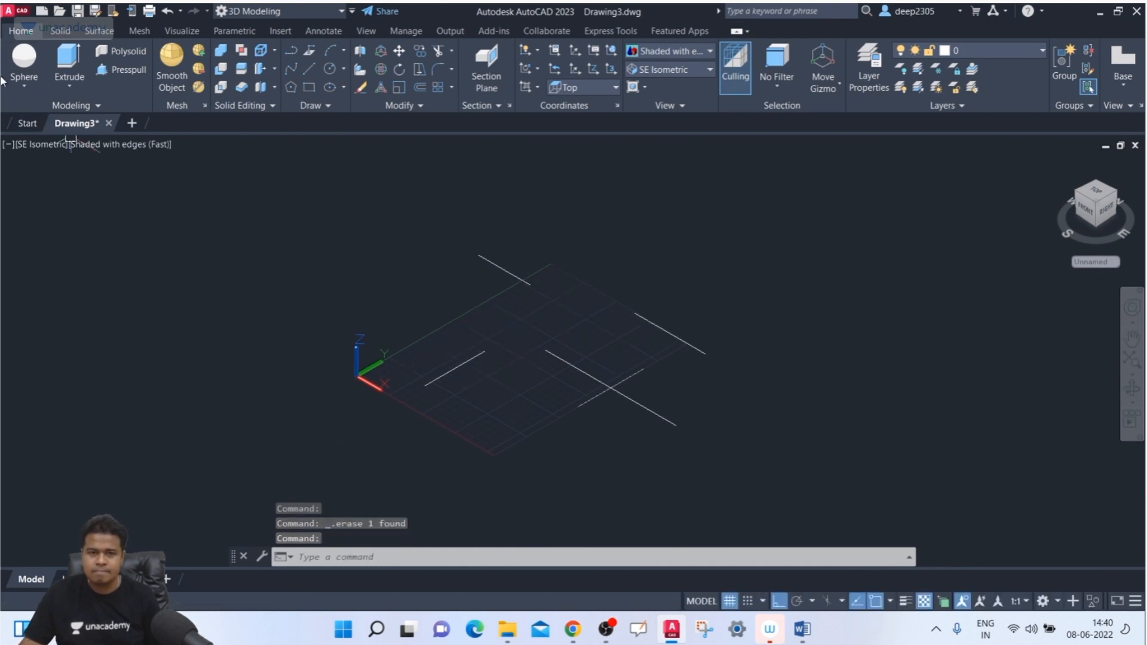
Create a three-point sphere through the rear endpoint of the Y-direction line nearest the origin and the closest endpoints of the two short X-direction lines.
{"action": "left_click", "coordinate": [24, 63]}
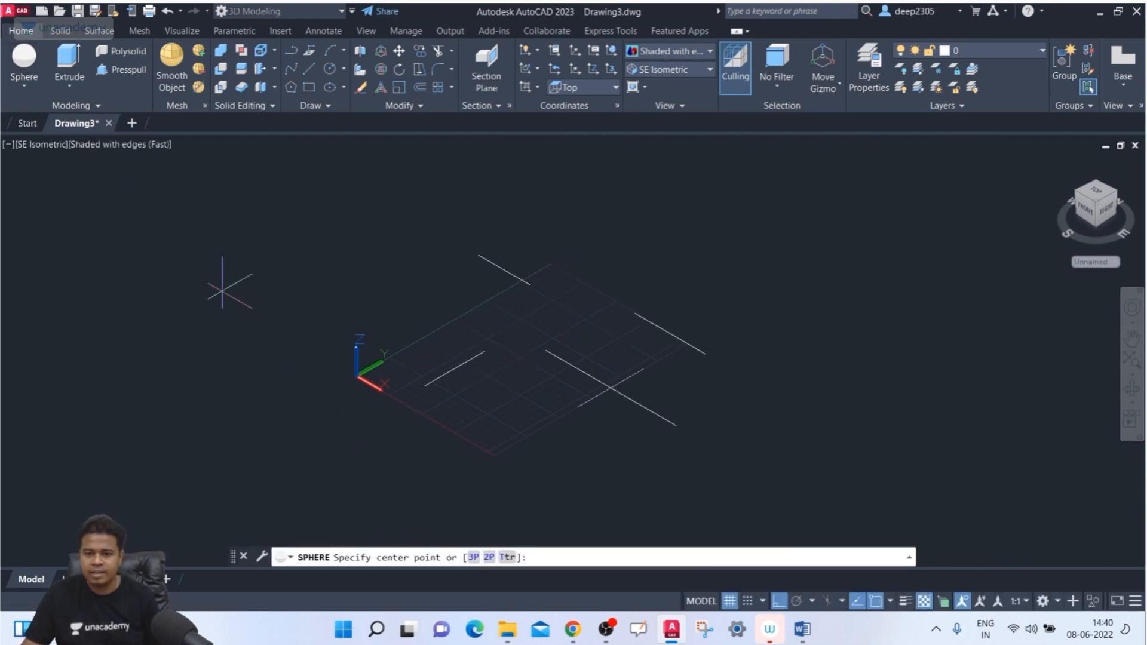
{"action": "left_click", "coordinate": [472, 557]}
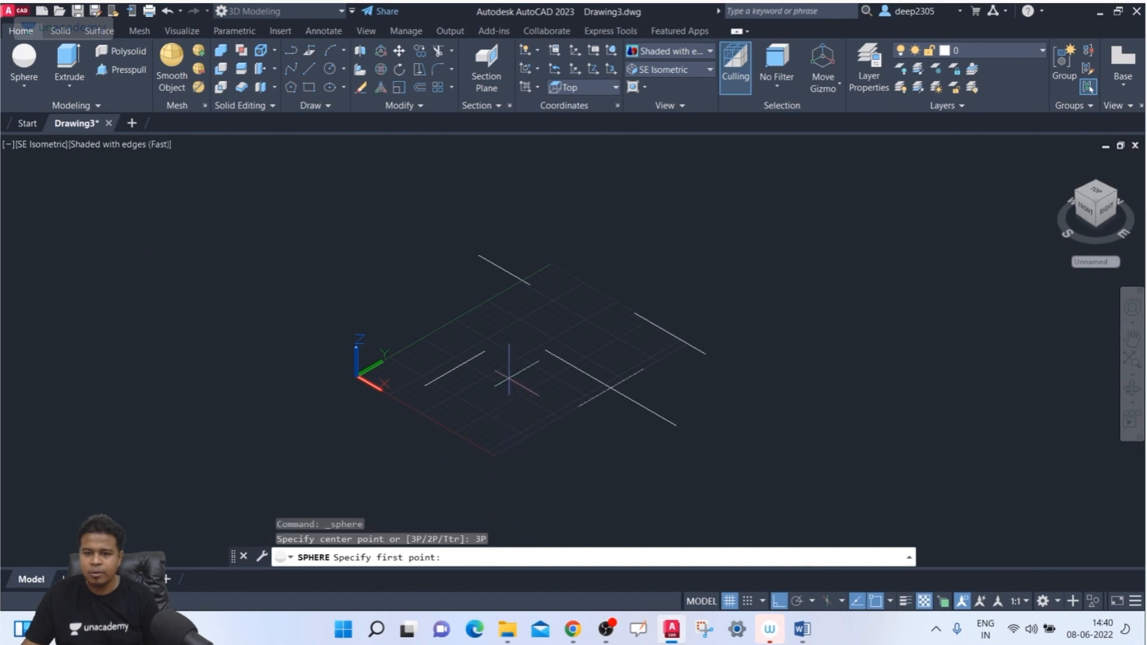
{"action": "left_click", "coordinate": [484, 351]}
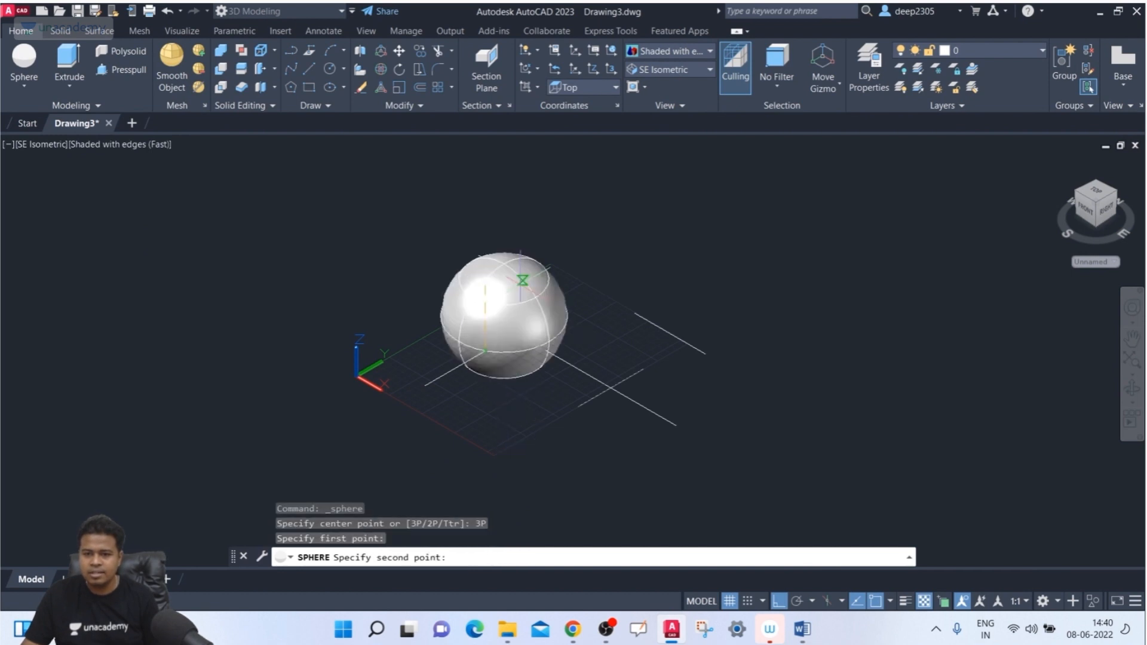
{"action": "left_click", "coordinate": [529, 285]}
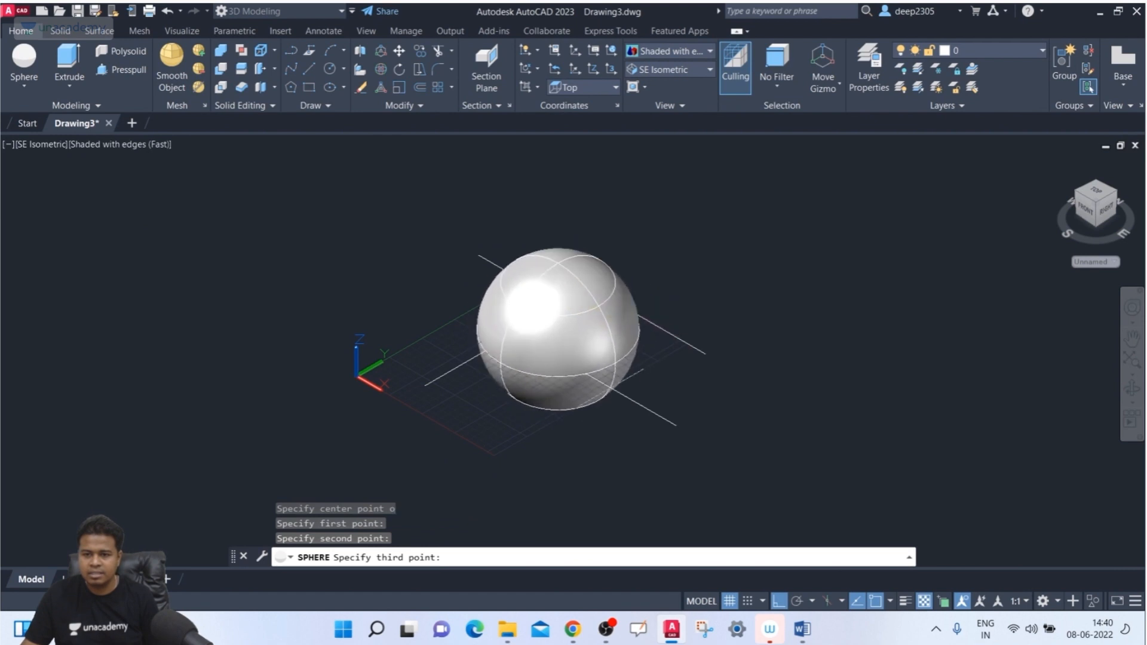
{"action": "left_click", "coordinate": [642, 315]}
Orbit around the three-point sphere, restore the isometric view and delete the sphere.
{"action": "middle_click_drag", "start_coordinate": [570, 418], "coordinate": [596, 332], "text": "shift"}
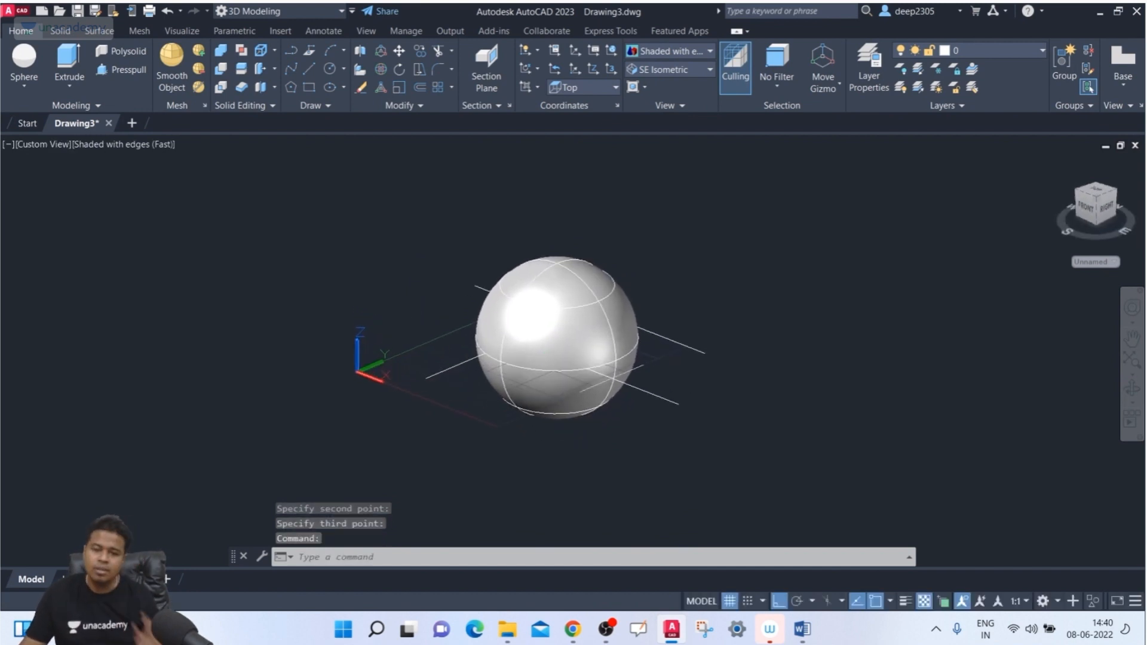
{"action": "middle_click_drag", "start_coordinate": [566, 401], "coordinate": [529, 406], "text": "shift"}
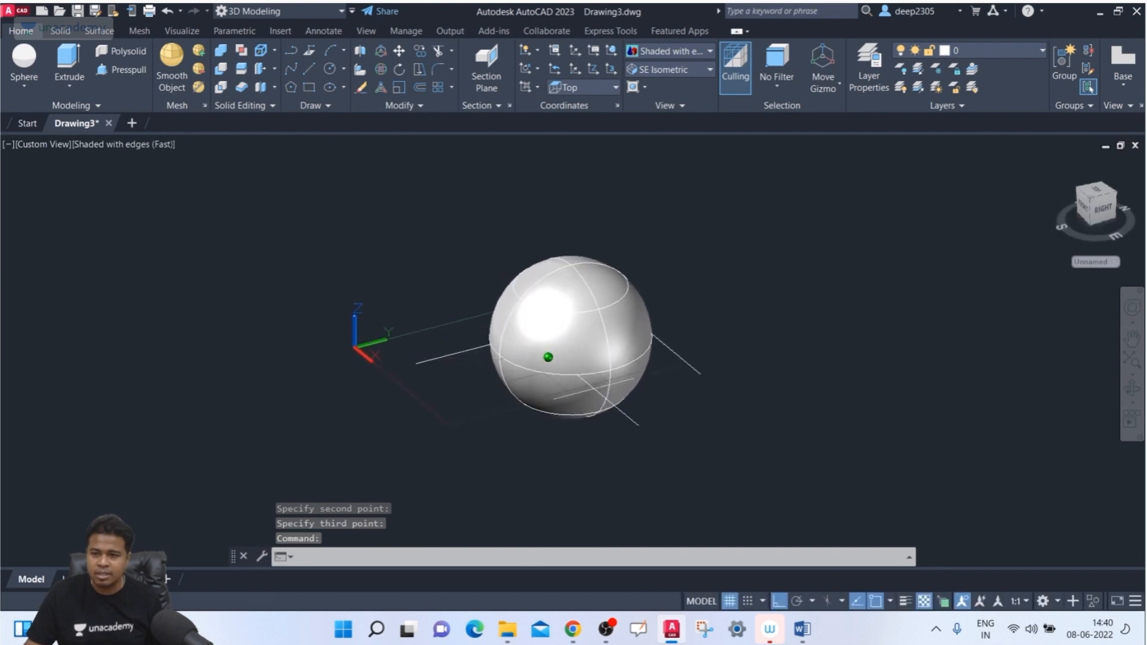
{"action": "left_click", "coordinate": [1093, 206]}
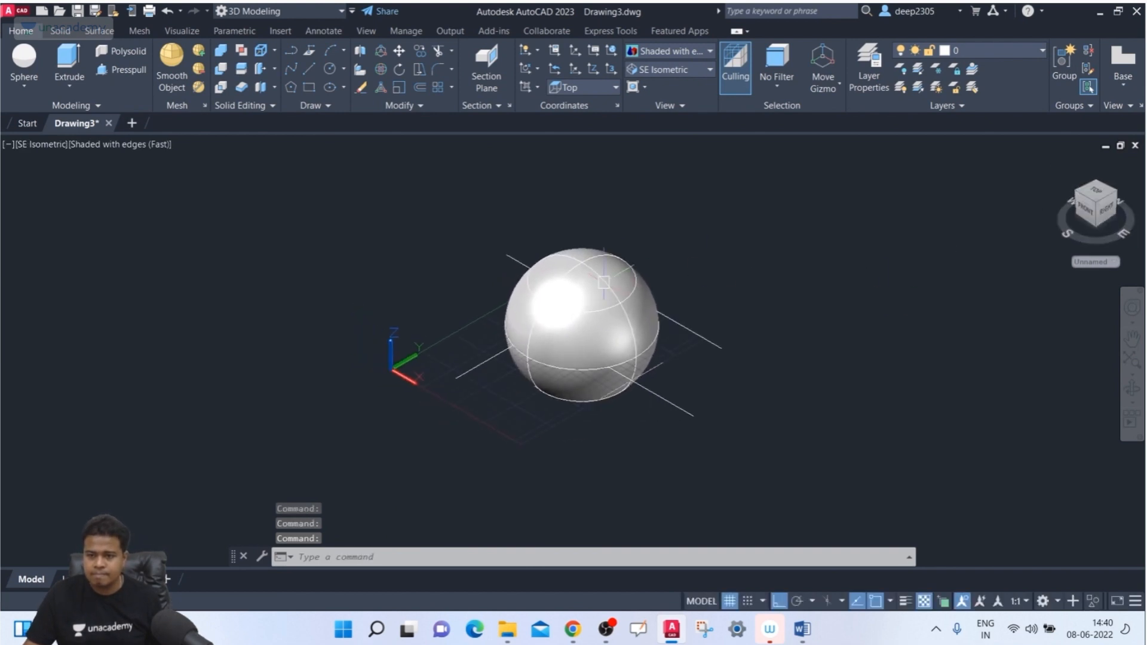
{"action": "left_click", "coordinate": [585, 292]}
{"action": "key", "text": "Delete"}
Create a tangent-tangent-radius sphere of radius 120 using the Y-direction line nearest the origin and the short X-direction line at the Y axis.
{"action": "left_click", "coordinate": [24, 60]}
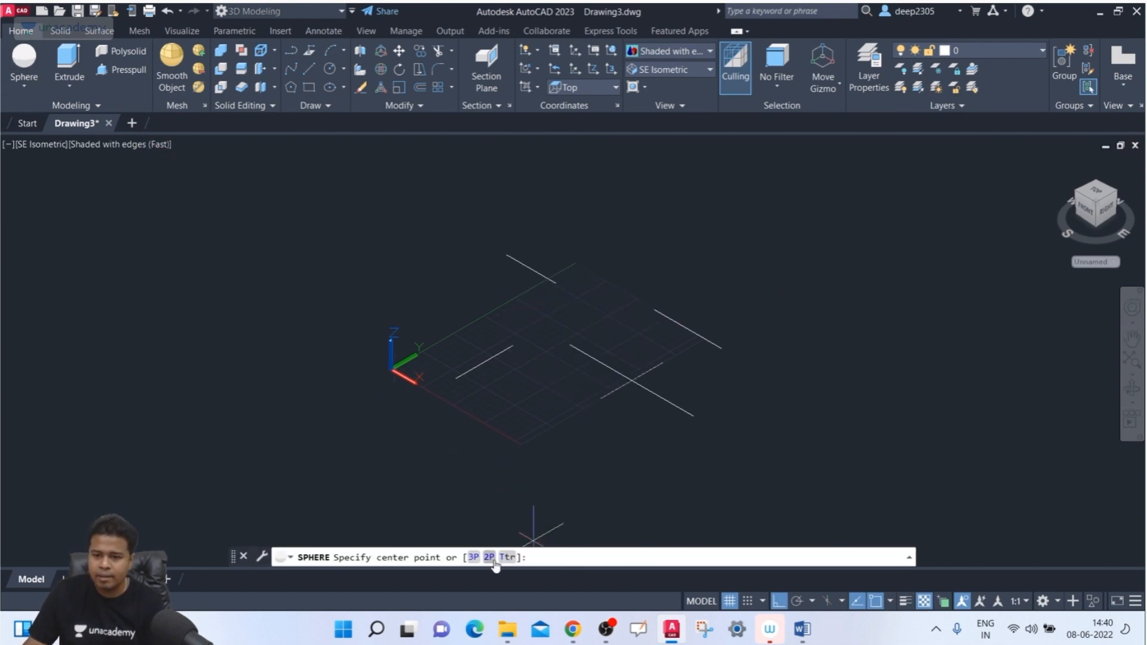
{"action": "left_click", "coordinate": [507, 557]}
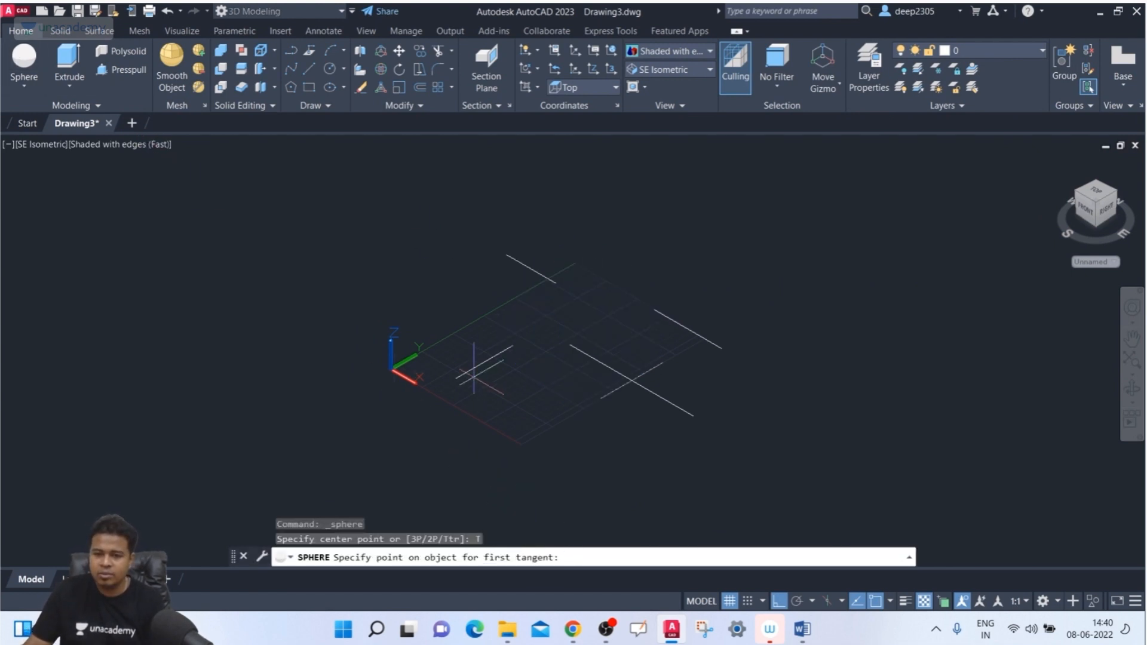
{"action": "left_click", "coordinate": [476, 366]}
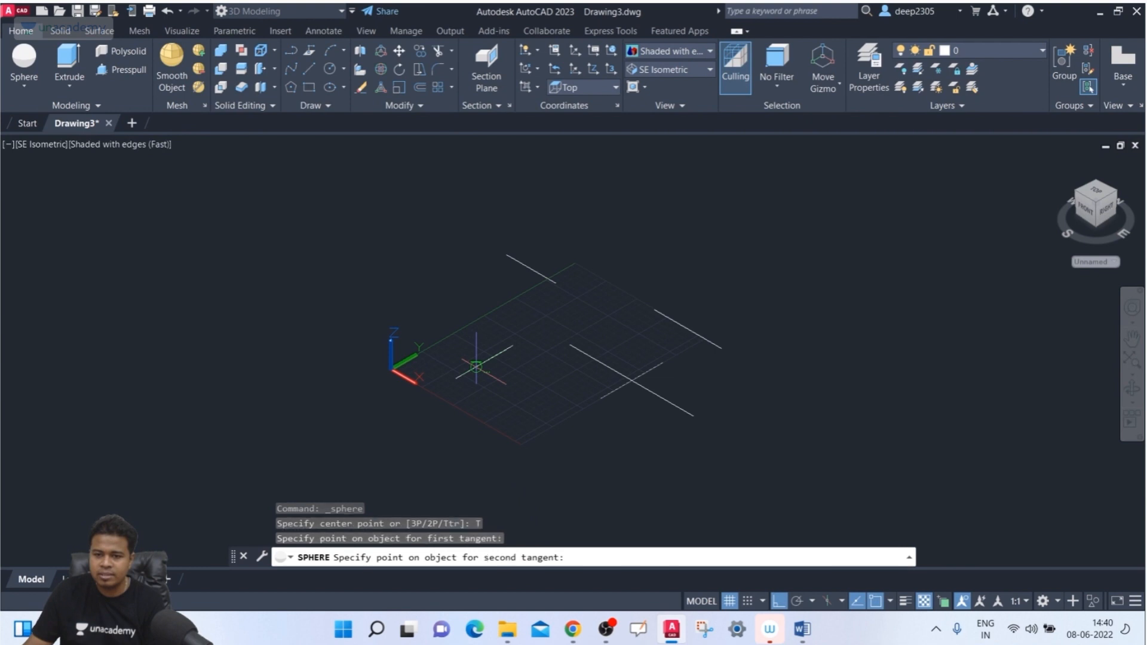
{"action": "left_click", "coordinate": [552, 263]}
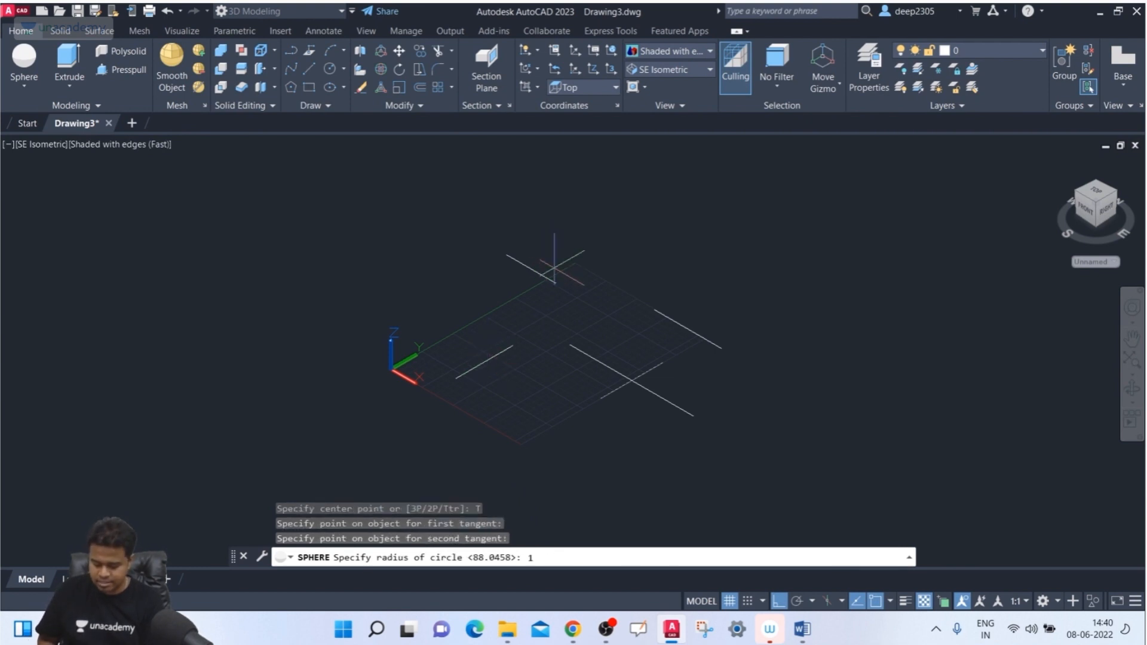
{"action": "type", "text": "120"}
{"action": "key", "text": "Return"}
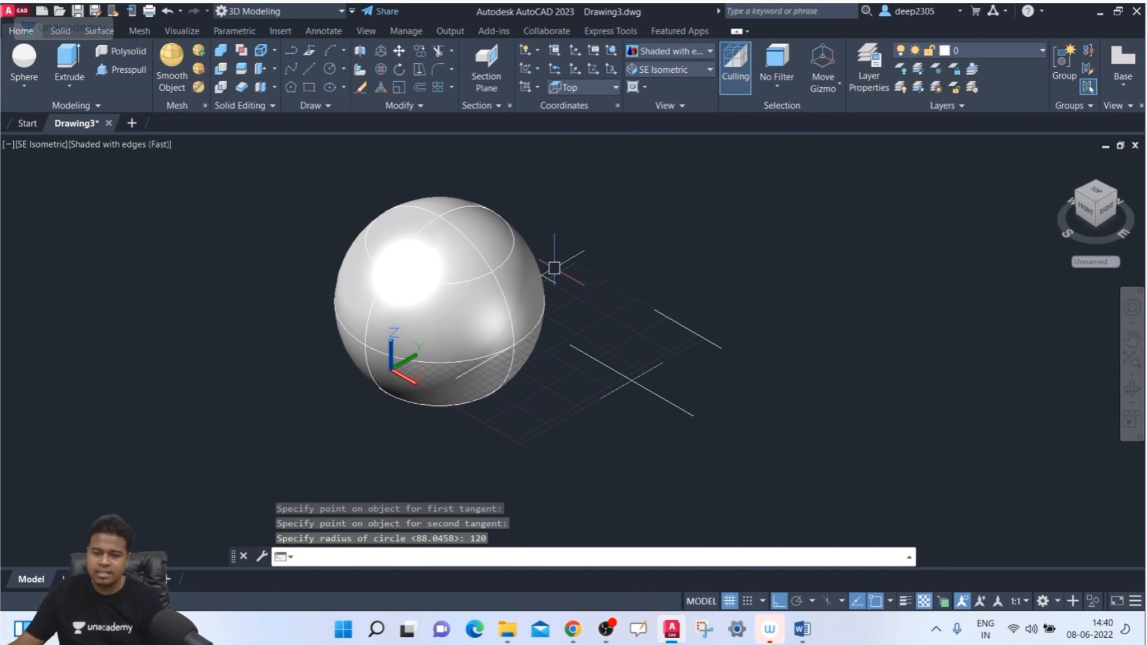
Examine the tangent sphere of radius 120 from level and raised angles, checking its position relative to the two tangent lines.
{"action": "middle_click_drag", "start_coordinate": [489, 372], "coordinate": [543, 352], "text": "shift"}
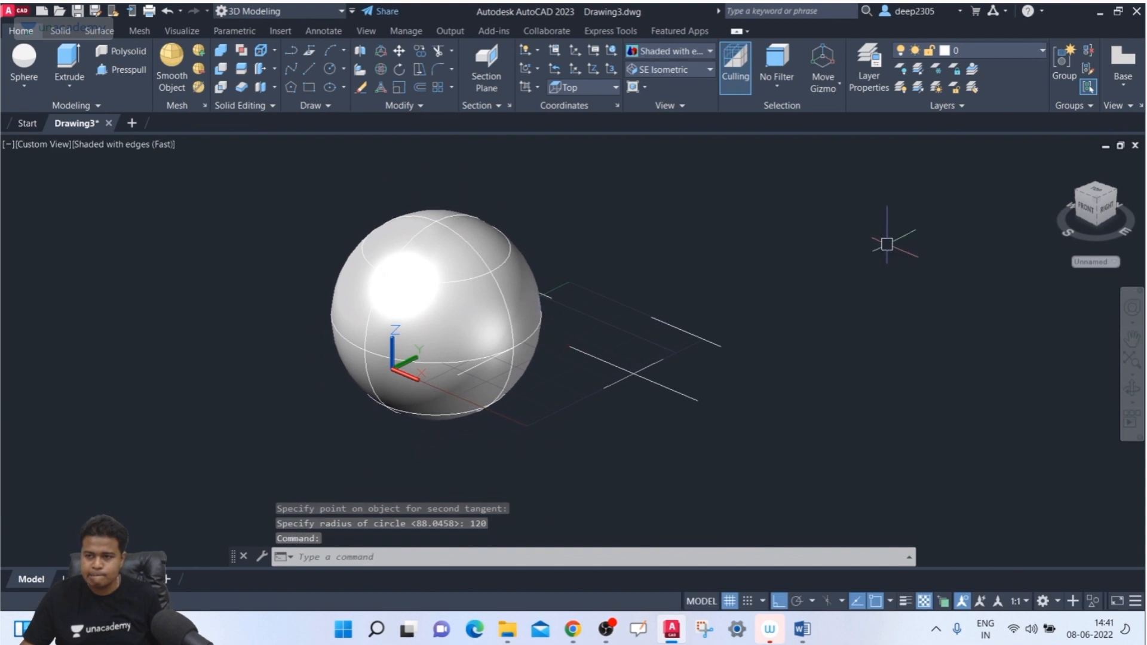
{"action": "left_click", "coordinate": [1098, 204]}
{"action": "left_click", "coordinate": [454, 313]}
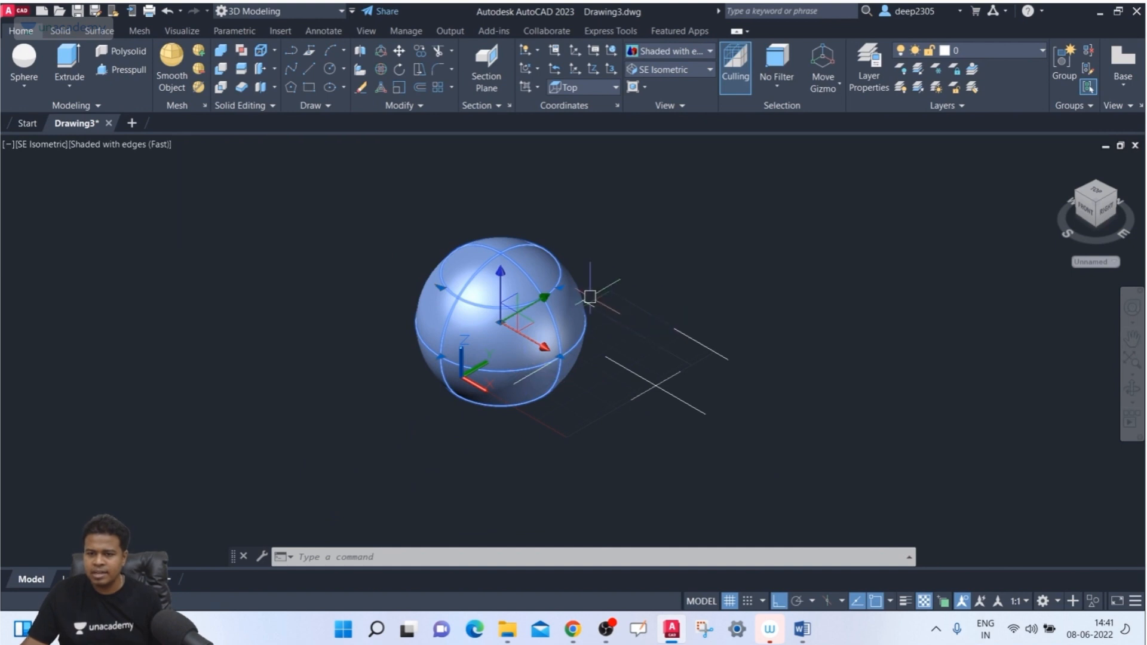
{"action": "middle_click_drag", "start_coordinate": [588, 481], "coordinate": [594, 422], "text": "shift"}
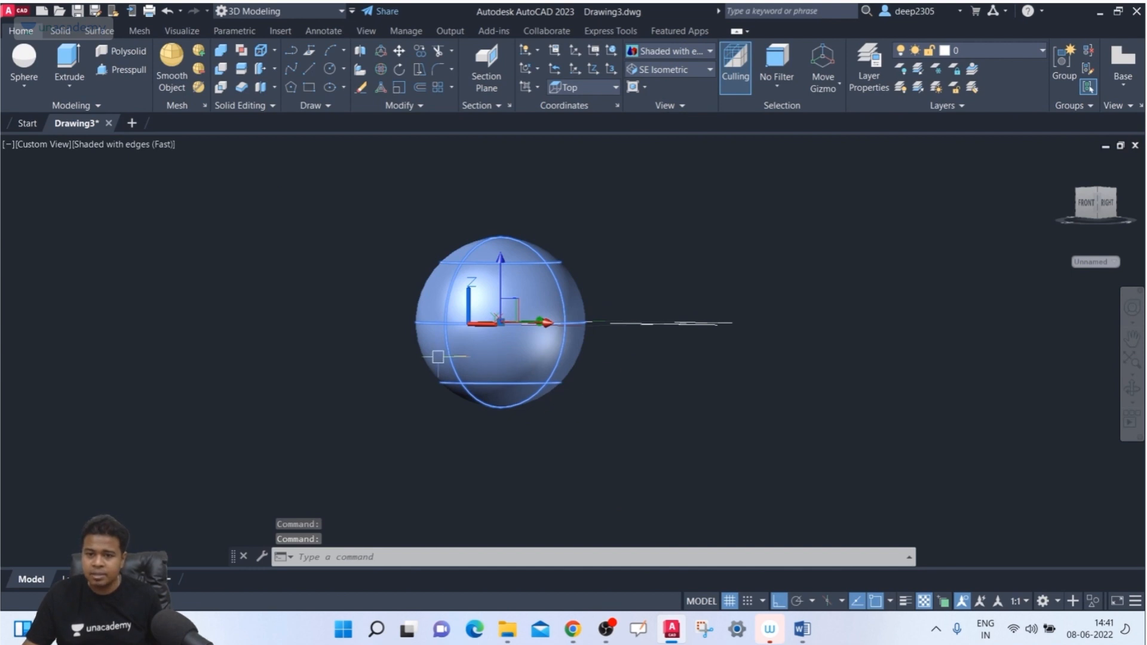
{"action": "middle_click_drag", "start_coordinate": [513, 361], "coordinate": [608, 365], "text": "shift"}
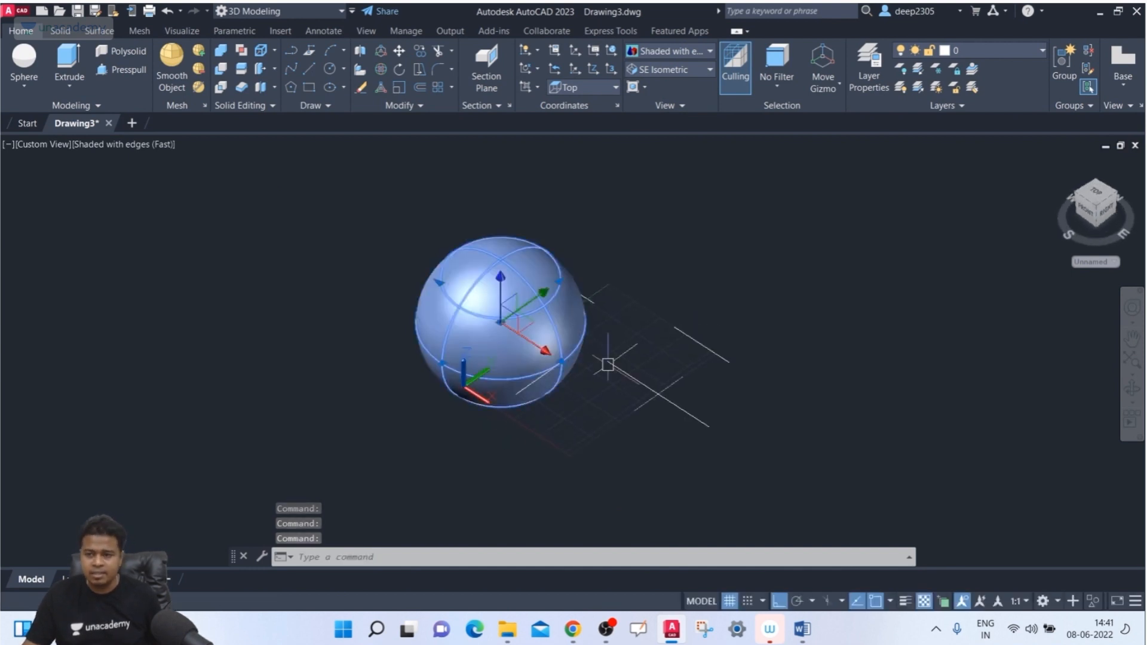
{"action": "left_click", "coordinate": [1098, 213]}
{"action": "middle_click_drag", "start_coordinate": [870, 302], "coordinate": [818, 313]}
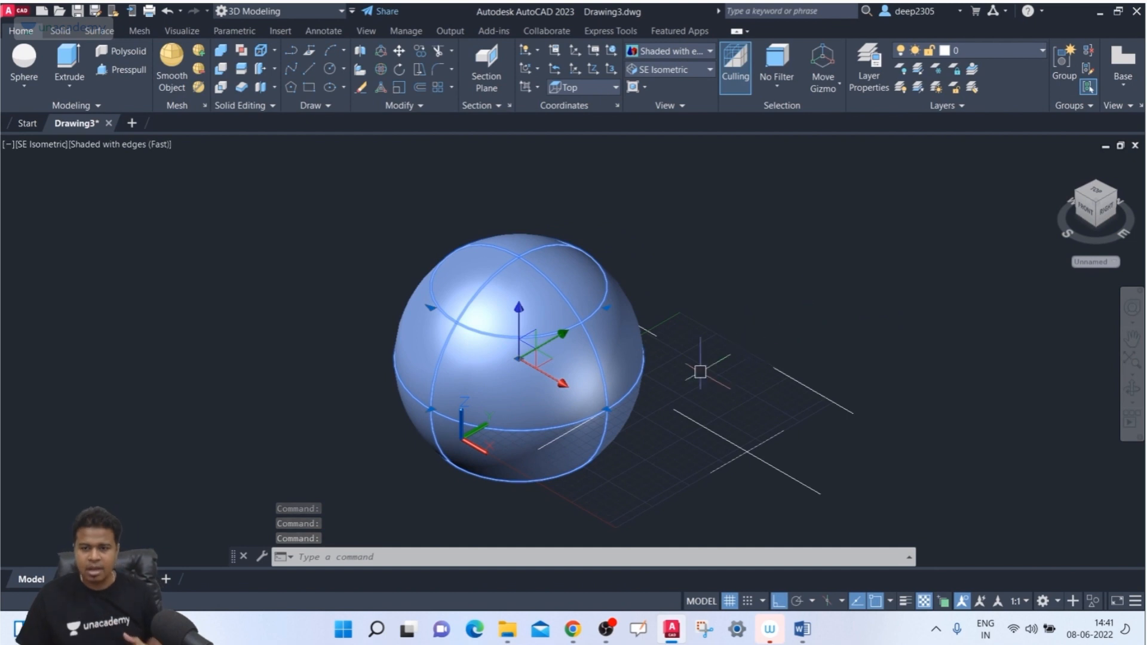
{"action": "key", "text": "Escape"}
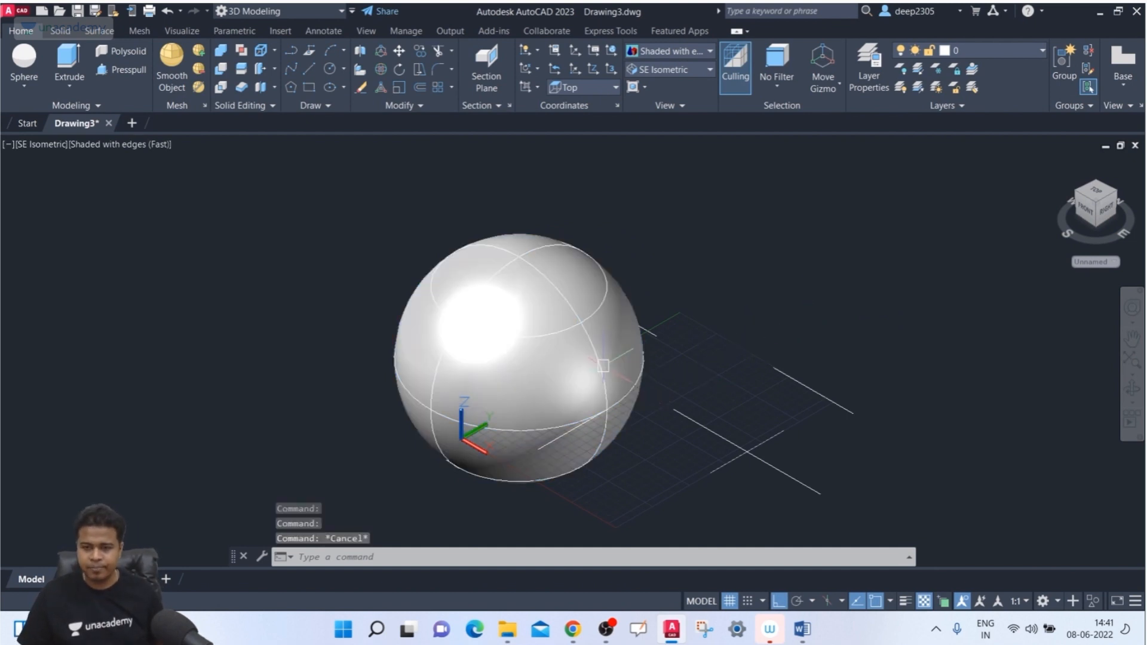
Delete the tangent sphere of radius 120.
{"action": "left_click", "coordinate": [410, 279]}
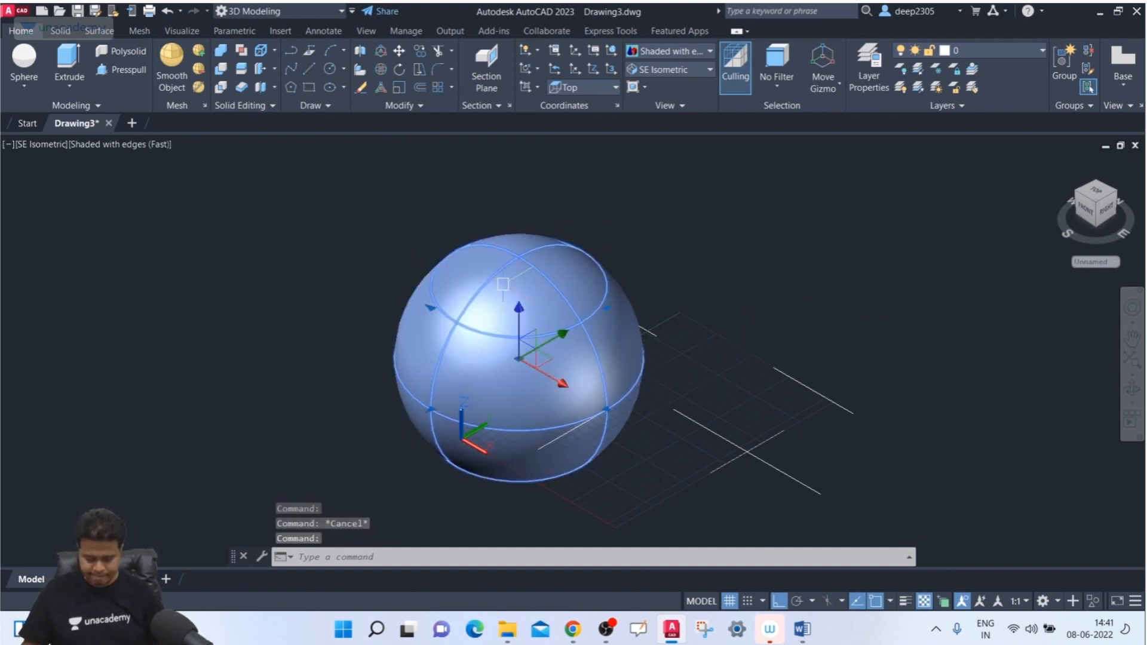
{"action": "key", "text": "Delete"}
{"action": "left_click", "coordinate": [40, 92]}
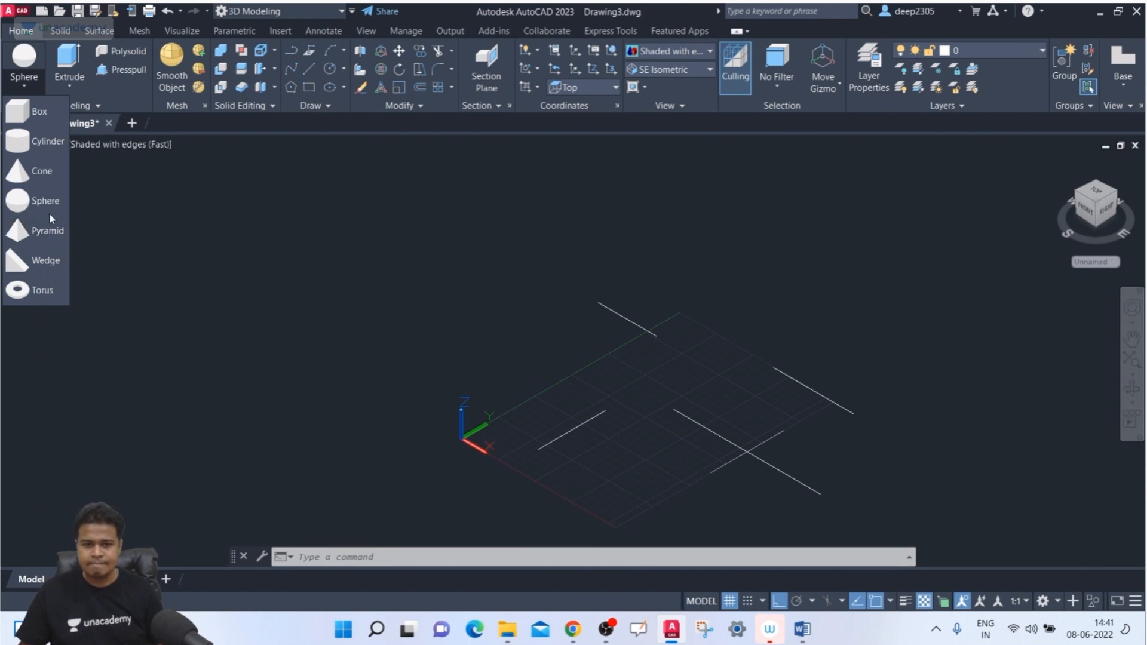
{"action": "left_click", "coordinate": [49, 209]}
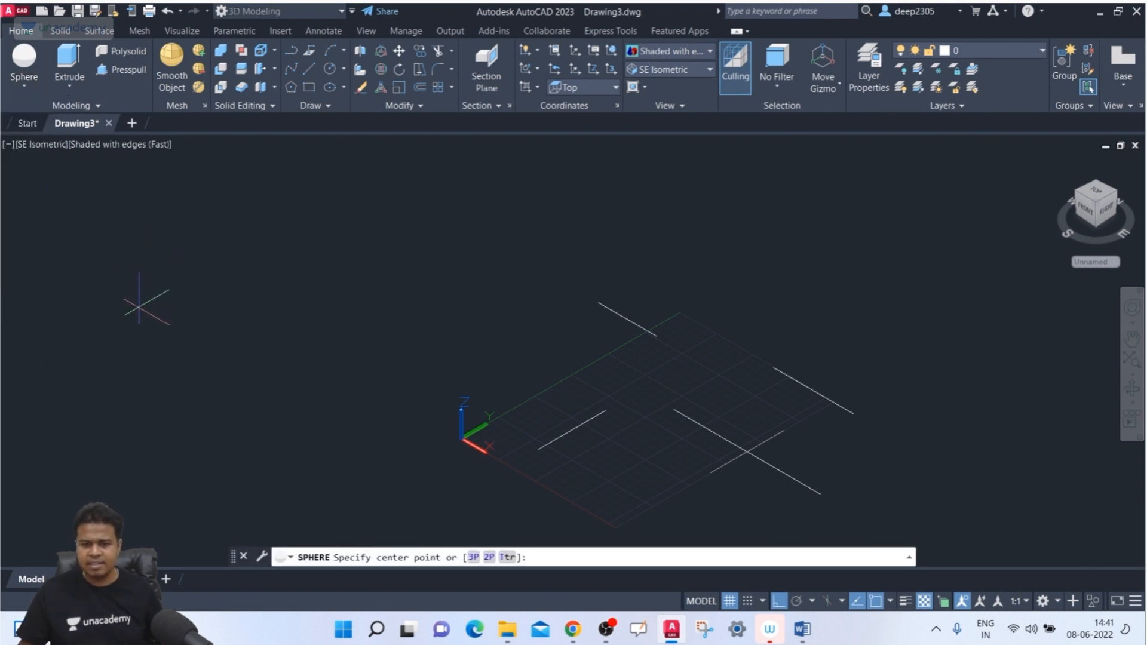
{"action": "key", "text": "Escape"}
Create a four-sided pyramid centred on the rear endpoint of the Y-direction line nearest the origin, with base radius 150 and a freehand upward height.
{"action": "left_click", "coordinate": [8, 82]}
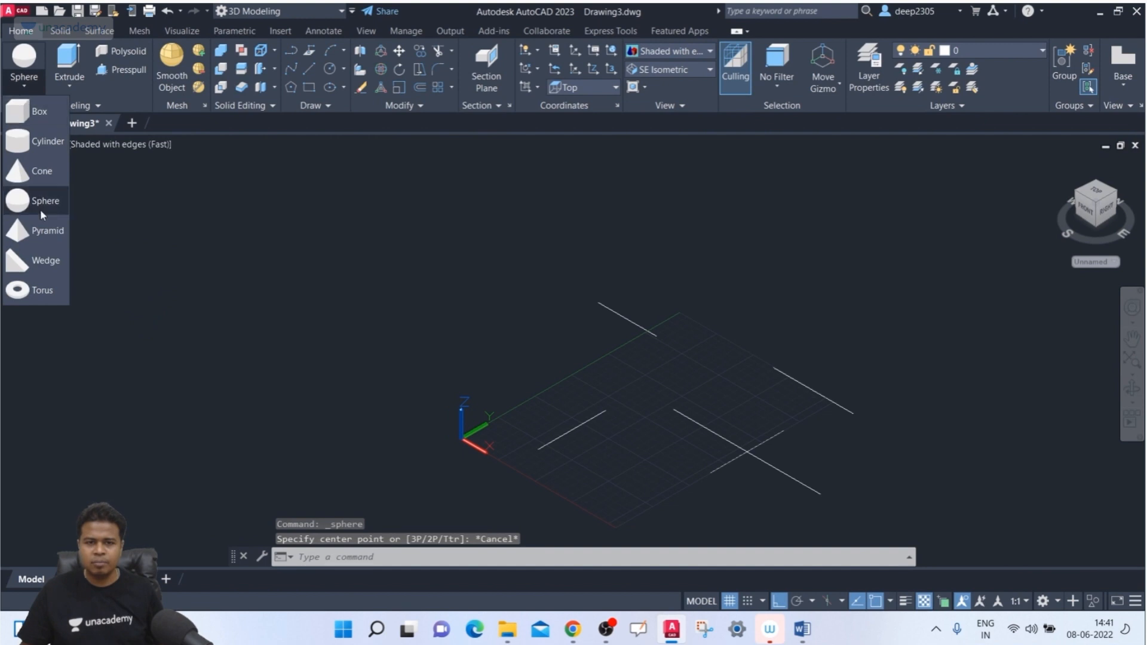
{"action": "left_click", "coordinate": [43, 231]}
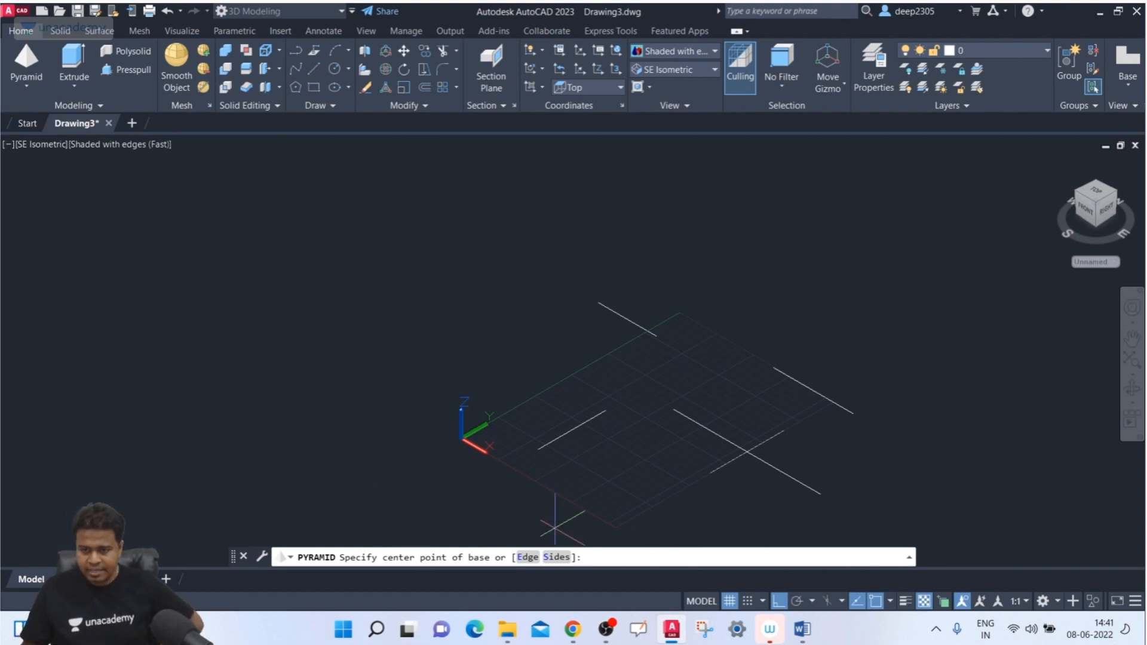
{"action": "left_click", "coordinate": [606, 411]}
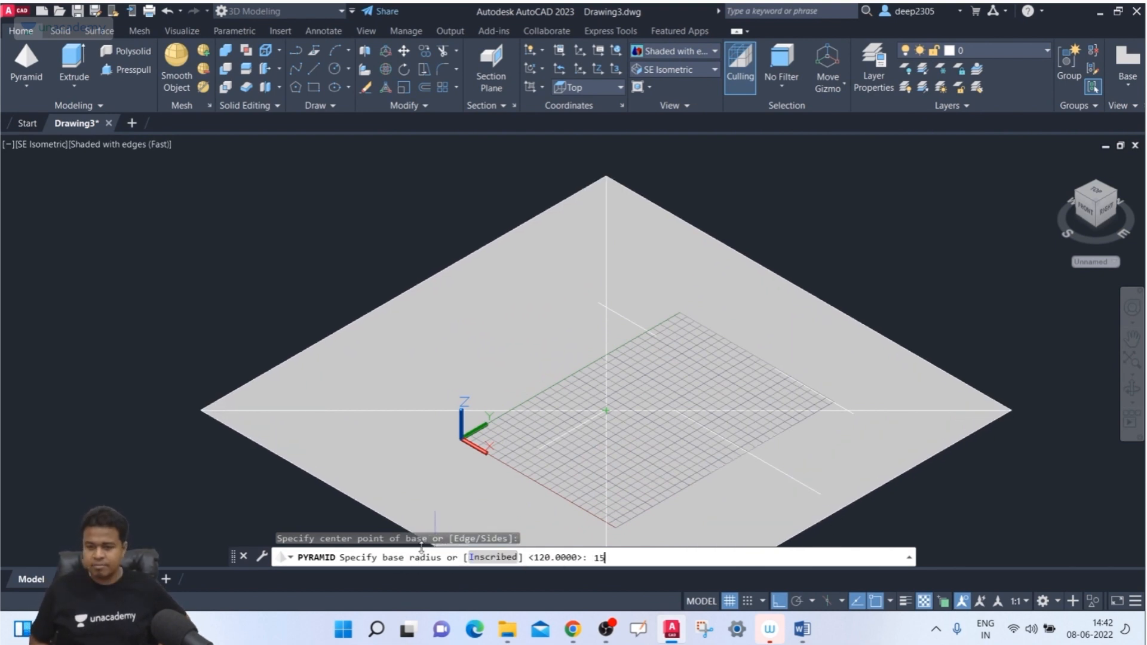
{"action": "key", "text": "Return"}
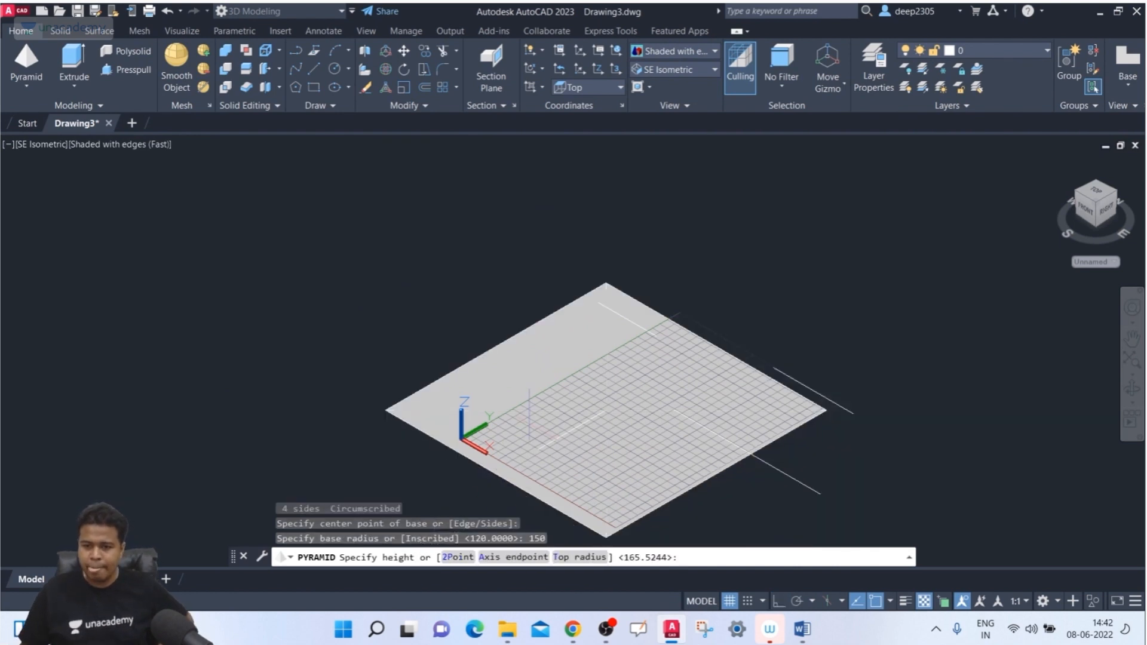
{"action": "scroll", "coordinate": [672, 227], "scroll_direction": "down", "scroll_amount": 2}
{"action": "middle_click_drag", "start_coordinate": [675, 212], "coordinate": [574, 310]}
{"action": "left_click", "coordinate": [612, 210]}
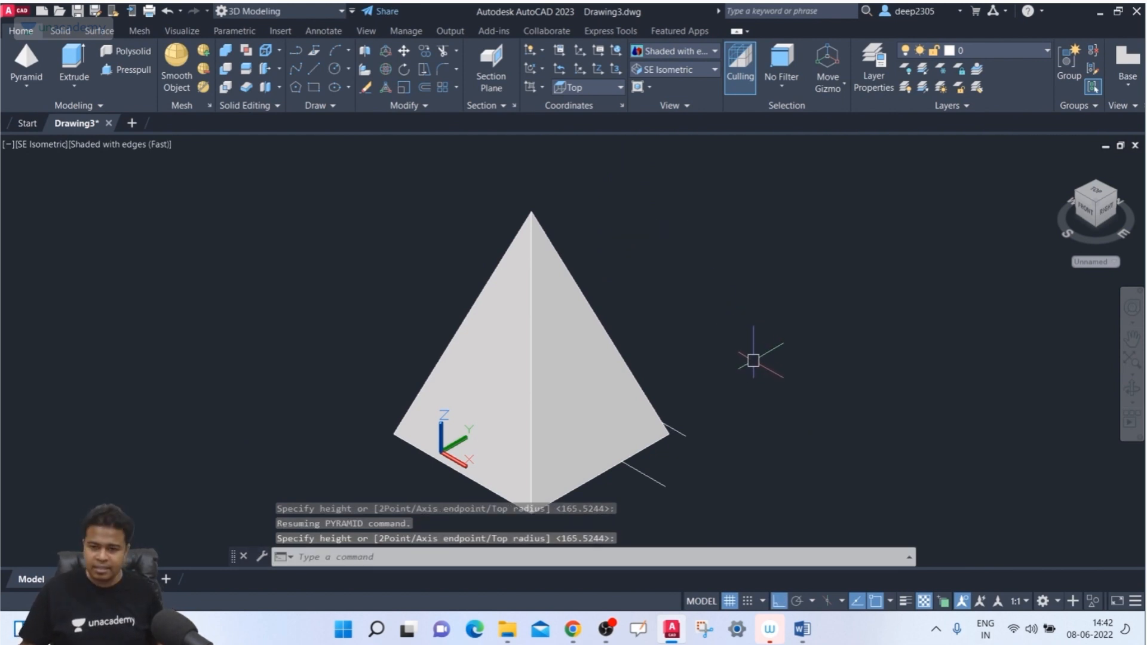
View the pyramid from below, restore the isometric view and delete the pyramid.
{"action": "middle_click_drag", "start_coordinate": [753, 359], "coordinate": [658, 280], "text": "shift"}
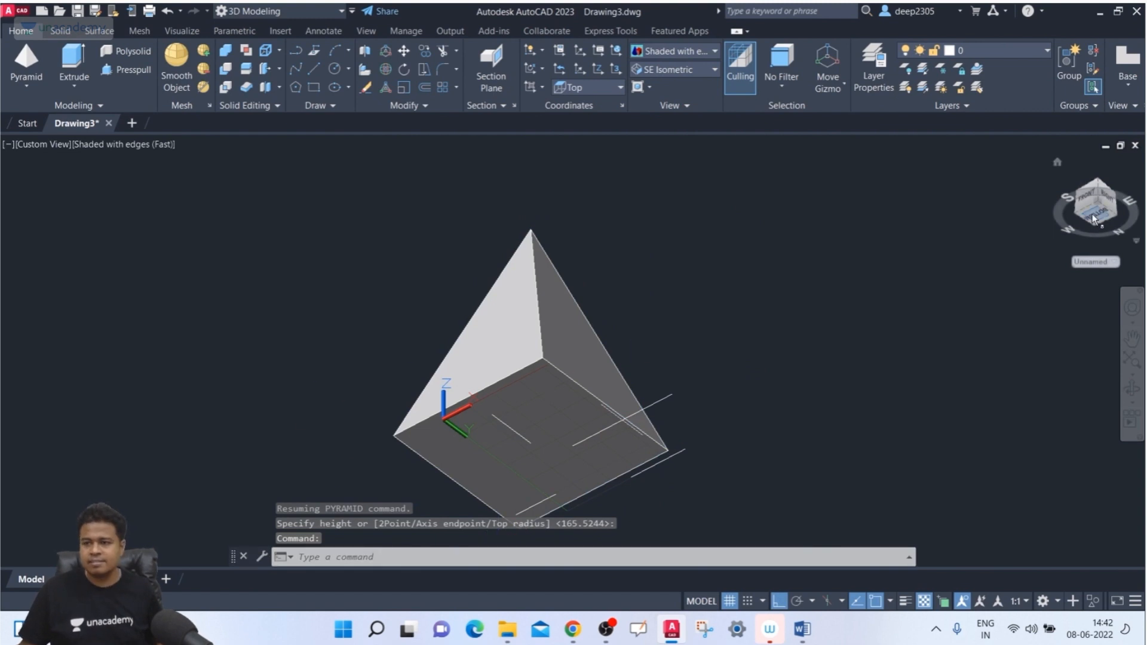
{"action": "key", "text": "ctrl+z"}
{"action": "left_click", "coordinate": [616, 257]}
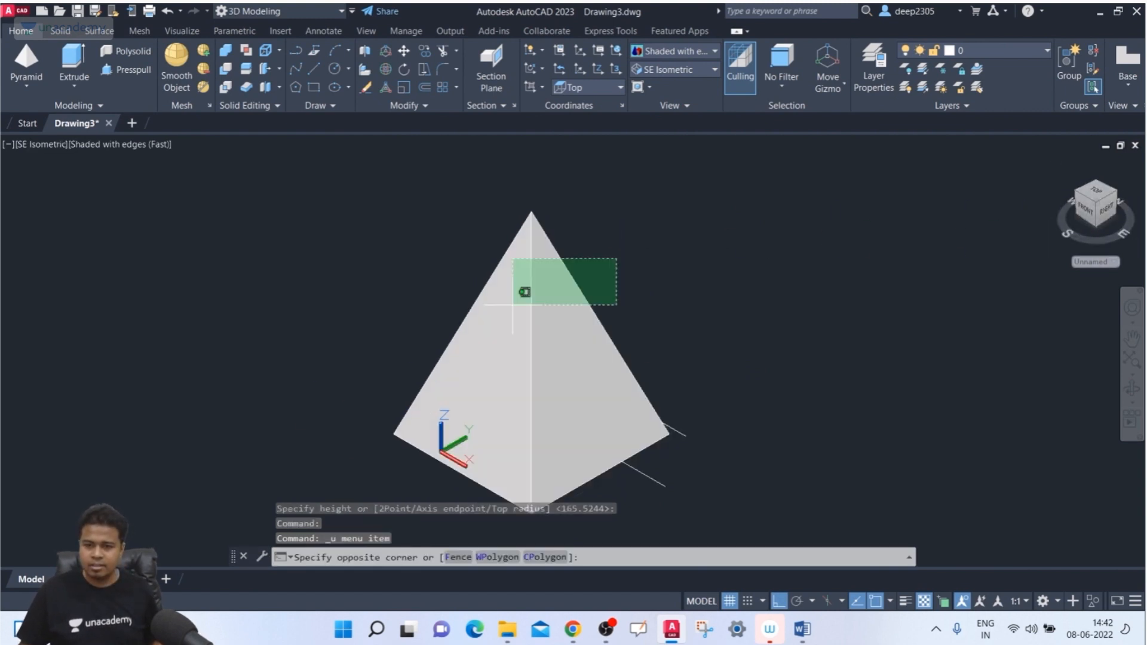
{"action": "left_click", "coordinate": [474, 323]}
{"action": "key", "text": "Delete"}
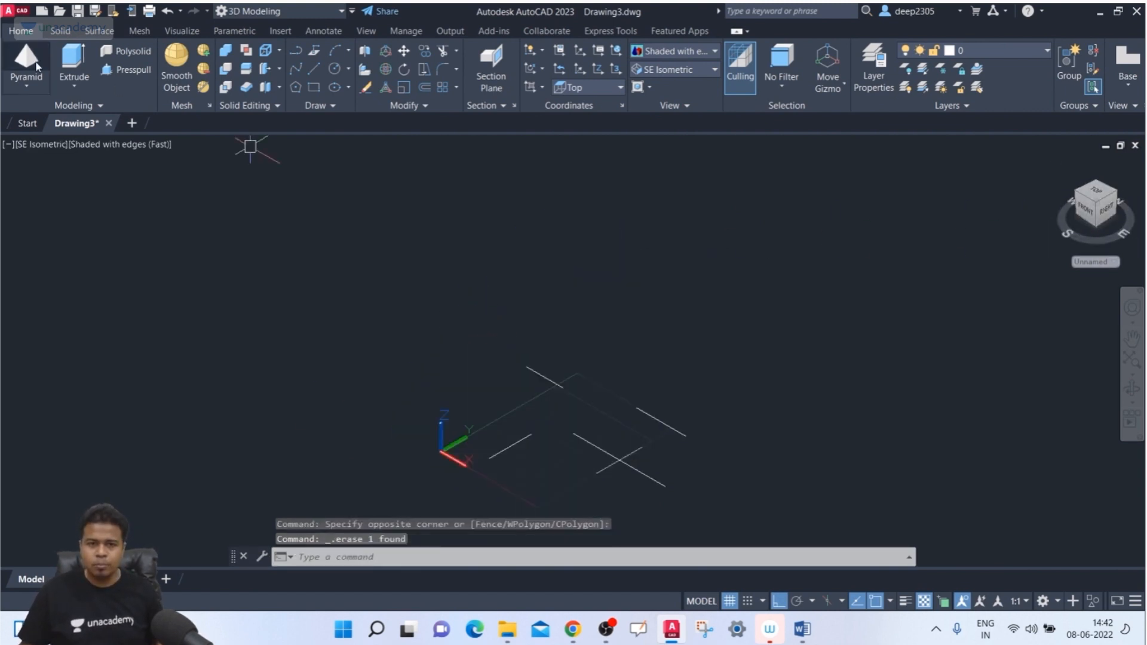
{"action": "left_click", "coordinate": [26, 63]}
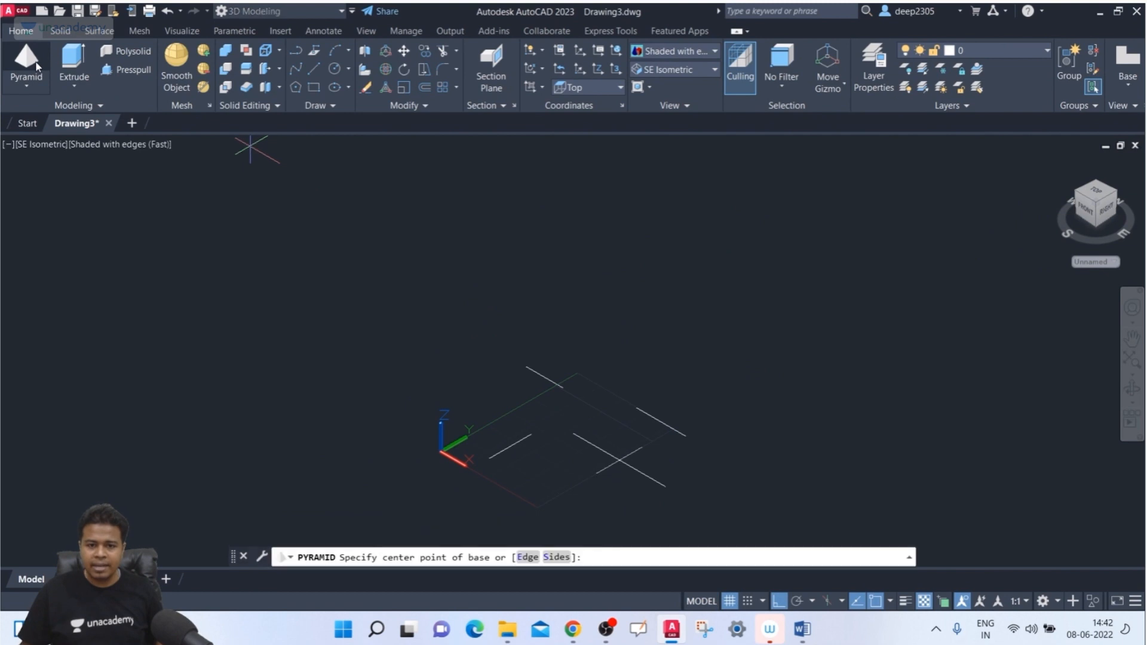
{"action": "left_click", "coordinate": [526, 557]}
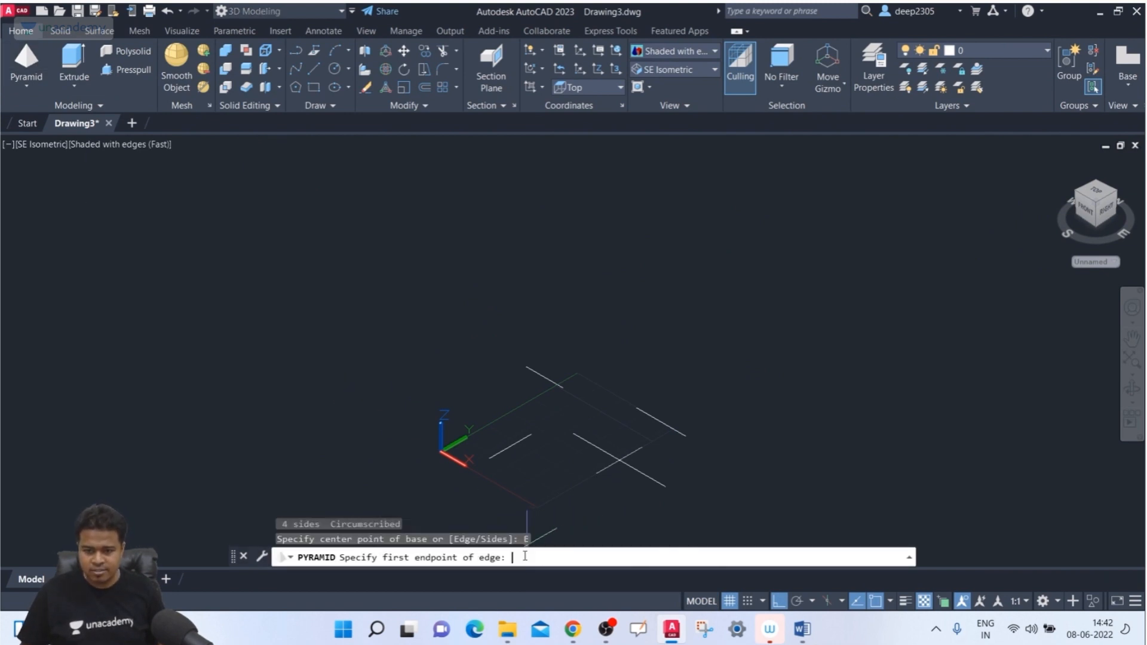
{"action": "key", "text": "Escape"}
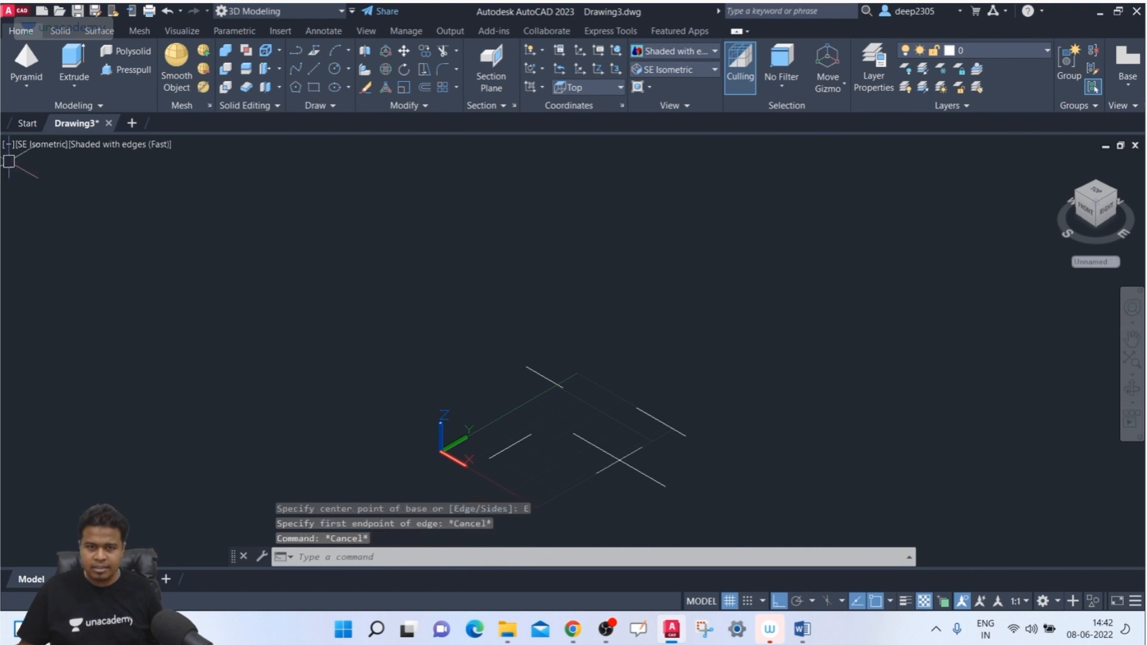
Start a six-sided pyramid defined by Edge, using the two endpoints of the Y-direction line nearest the origin as its base edge.
{"action": "left_click", "coordinate": [36, 61]}
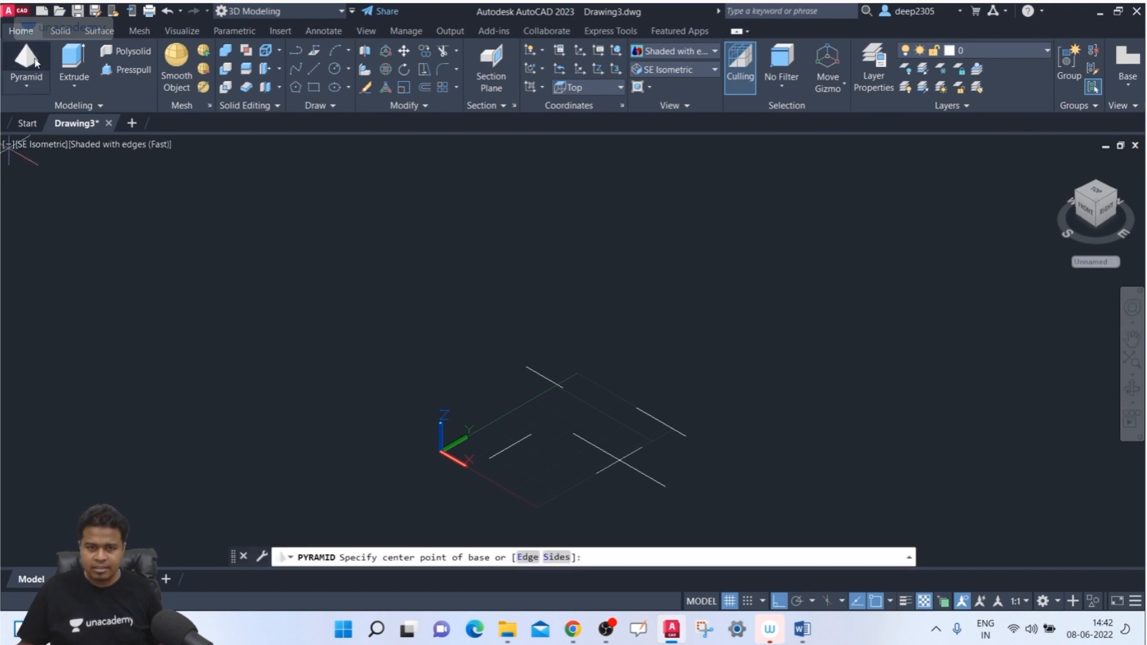
{"action": "left_click", "coordinate": [555, 556]}
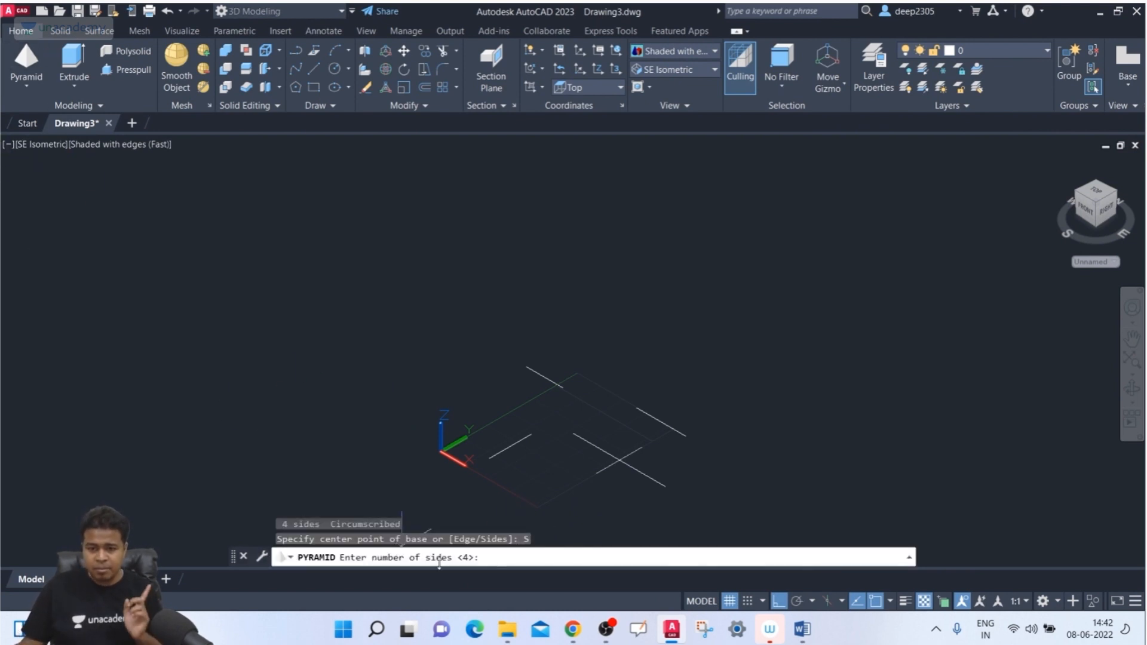
{"action": "type", "text": "6"}
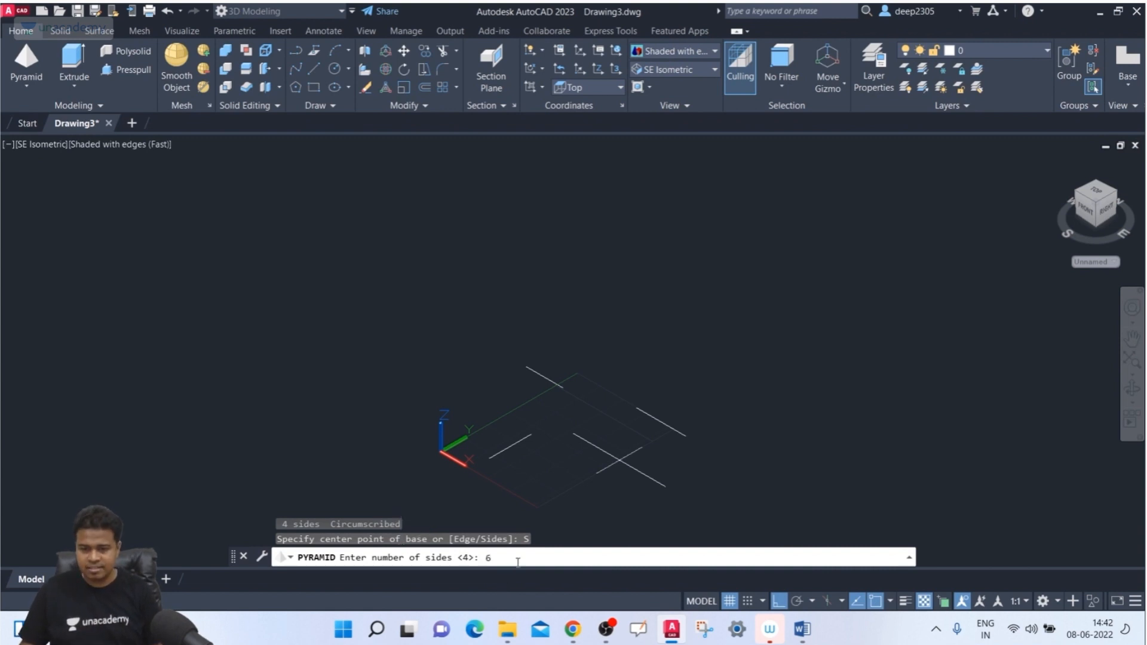
{"action": "key", "text": "Return"}
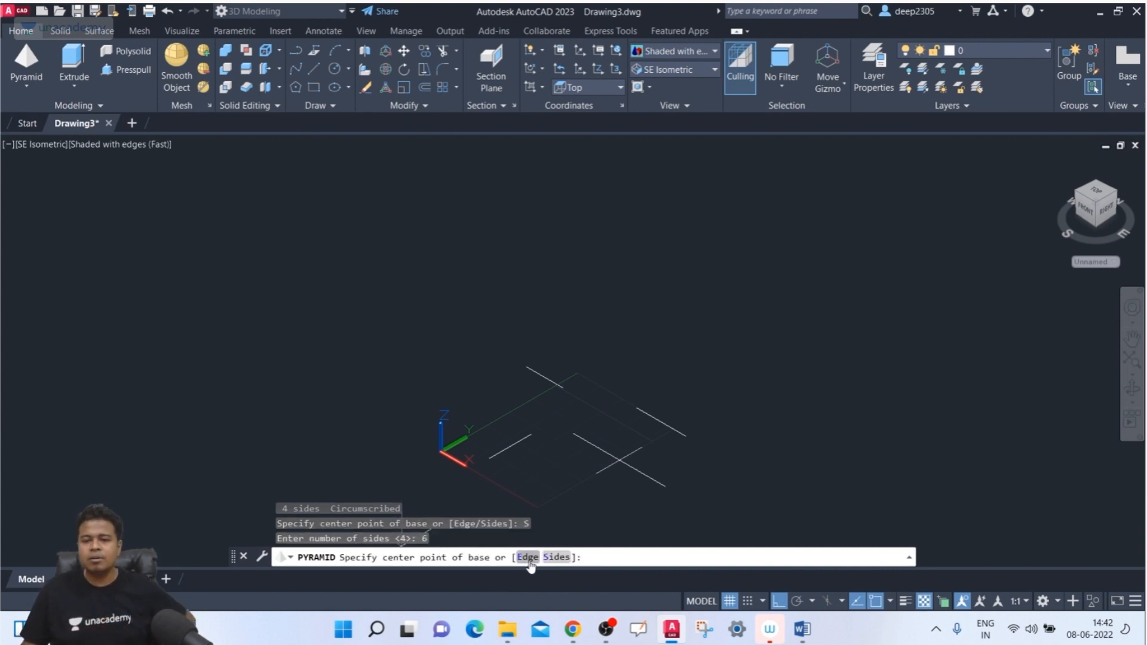
{"action": "left_click", "coordinate": [527, 557]}
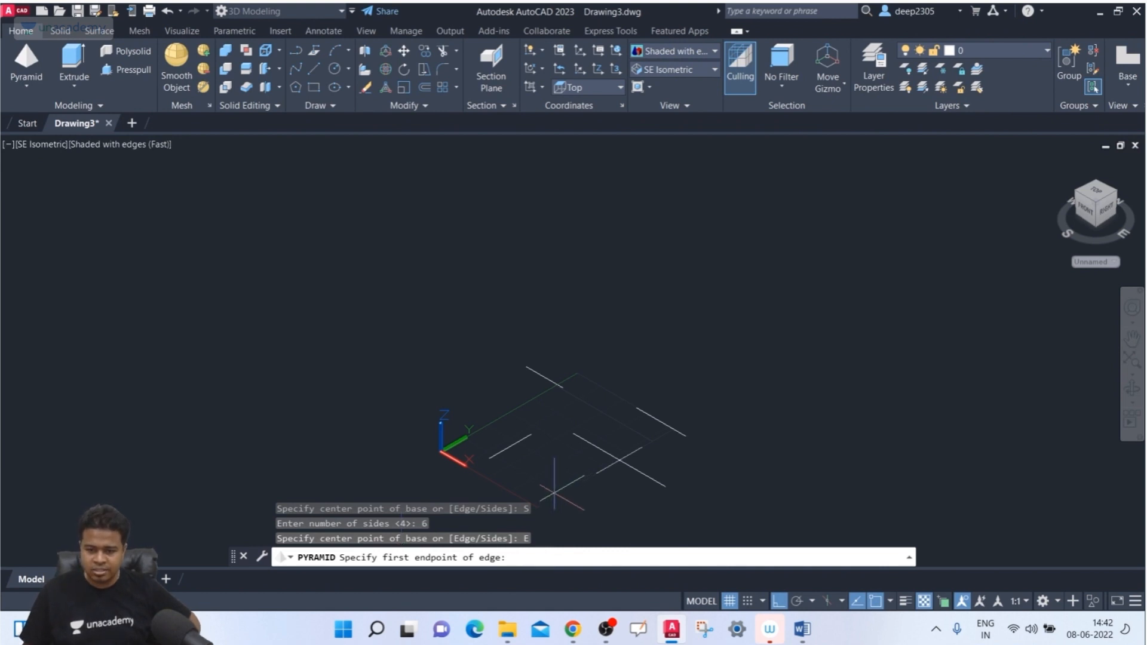
{"action": "scroll", "coordinate": [558, 463], "scroll_direction": "up", "scroll_amount": 3}
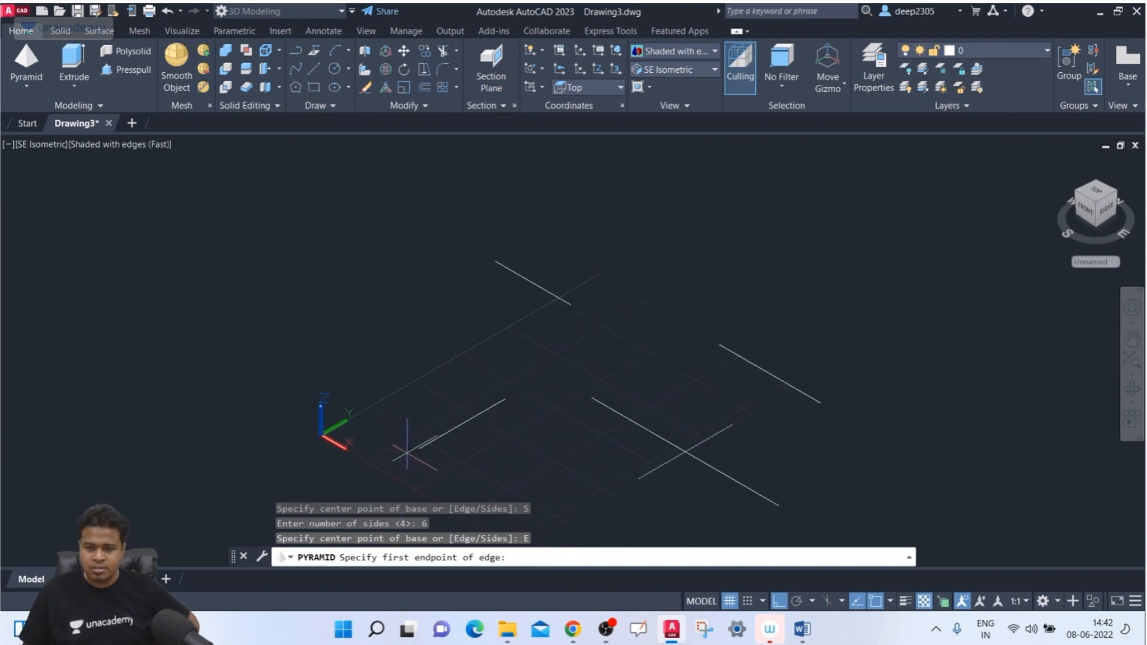
{"action": "left_click", "coordinate": [419, 449]}
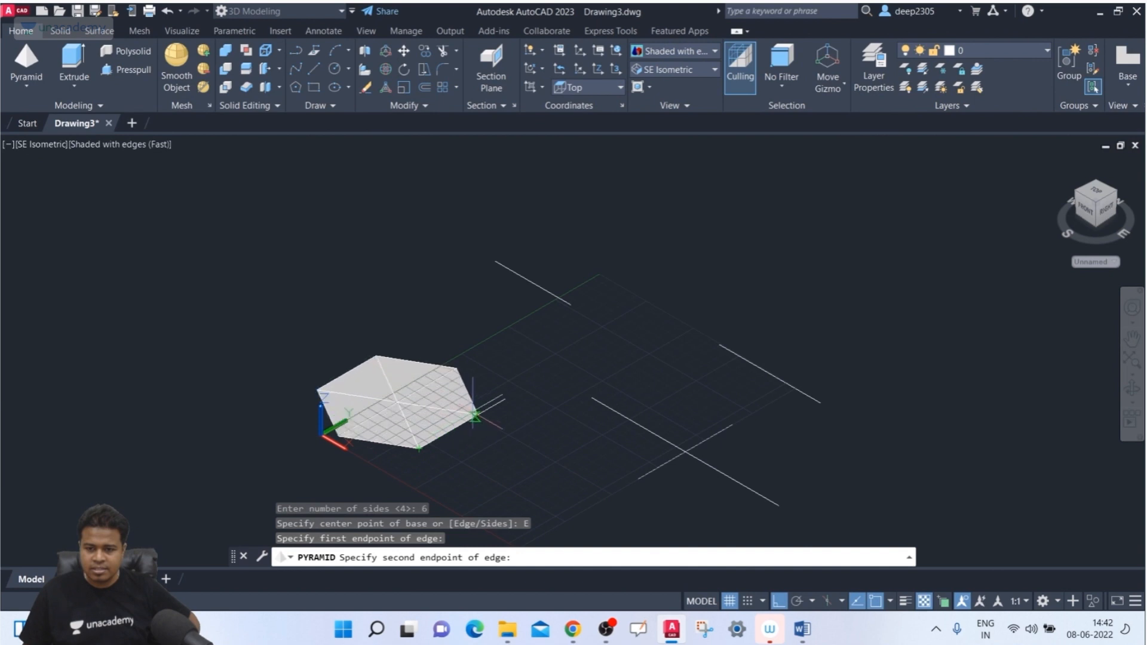
{"action": "left_click", "coordinate": [505, 398]}
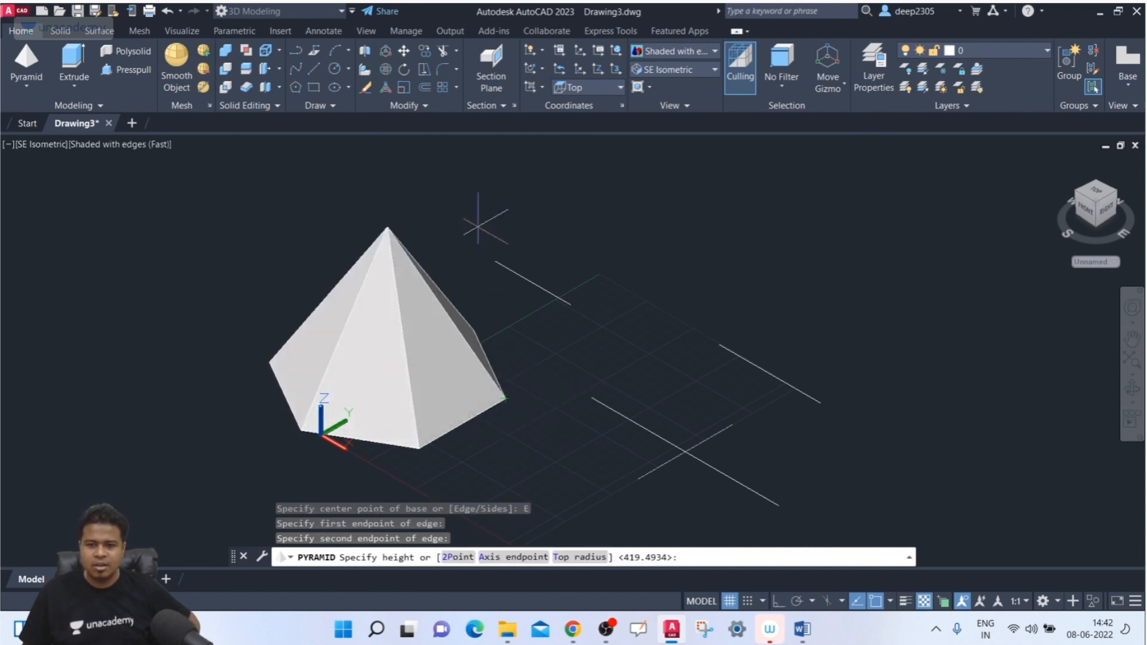
Finish the six-sided pyramid with the Axis endpoint option, placing the apex freehand about 211 straight up along Z.
{"action": "middle_click_drag", "start_coordinate": [496, 192], "coordinate": [489, 290]}
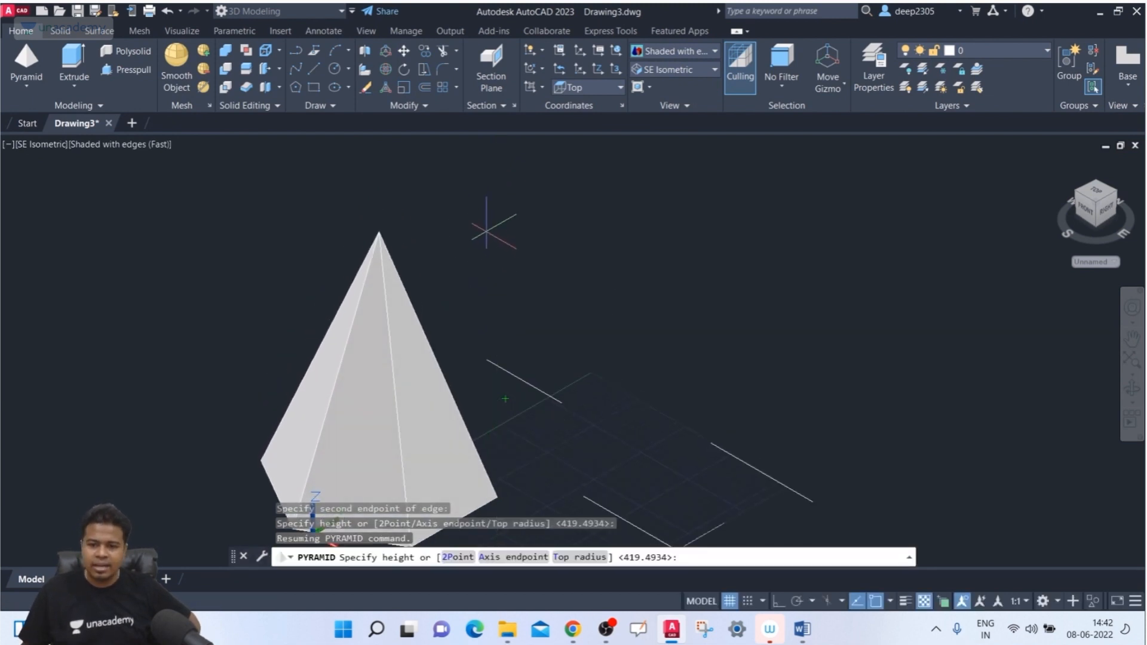
{"action": "middle_click_drag", "start_coordinate": [518, 397], "coordinate": [484, 316]}
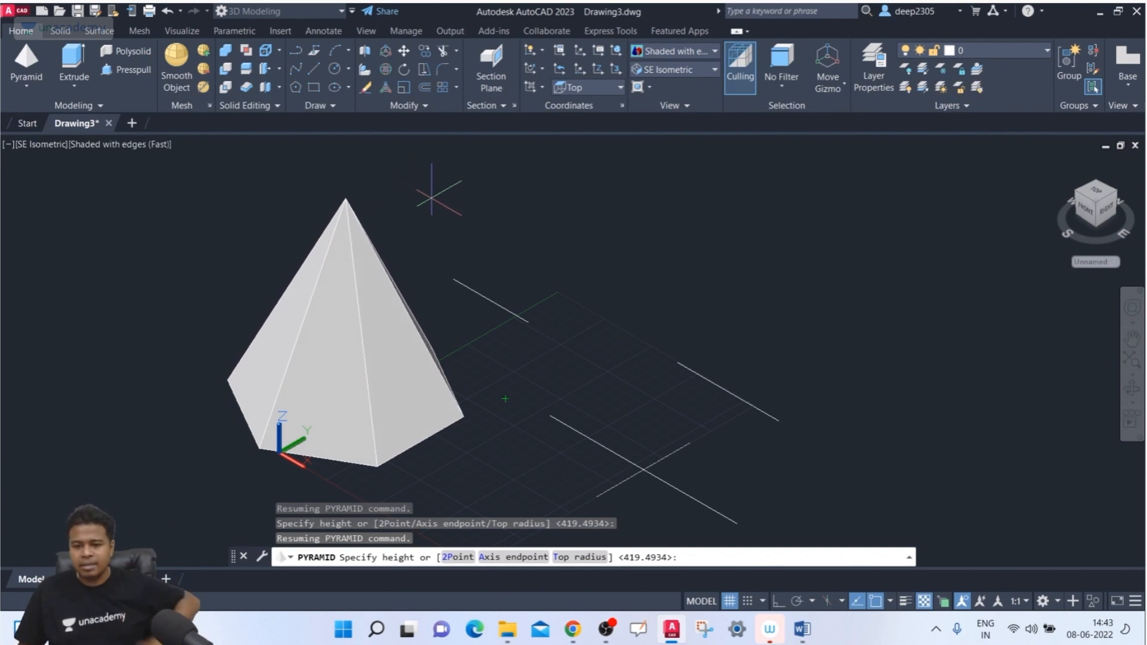
{"action": "left_click", "coordinate": [528, 558]}
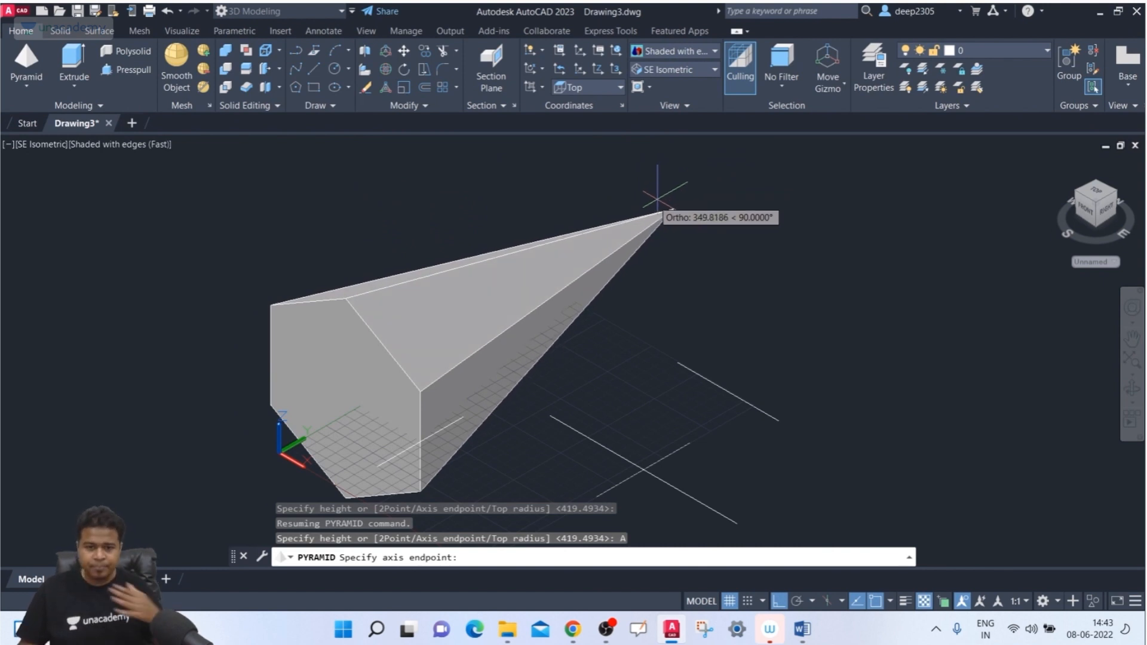
{"action": "middle_click_drag", "start_coordinate": [755, 410], "coordinate": [704, 307]}
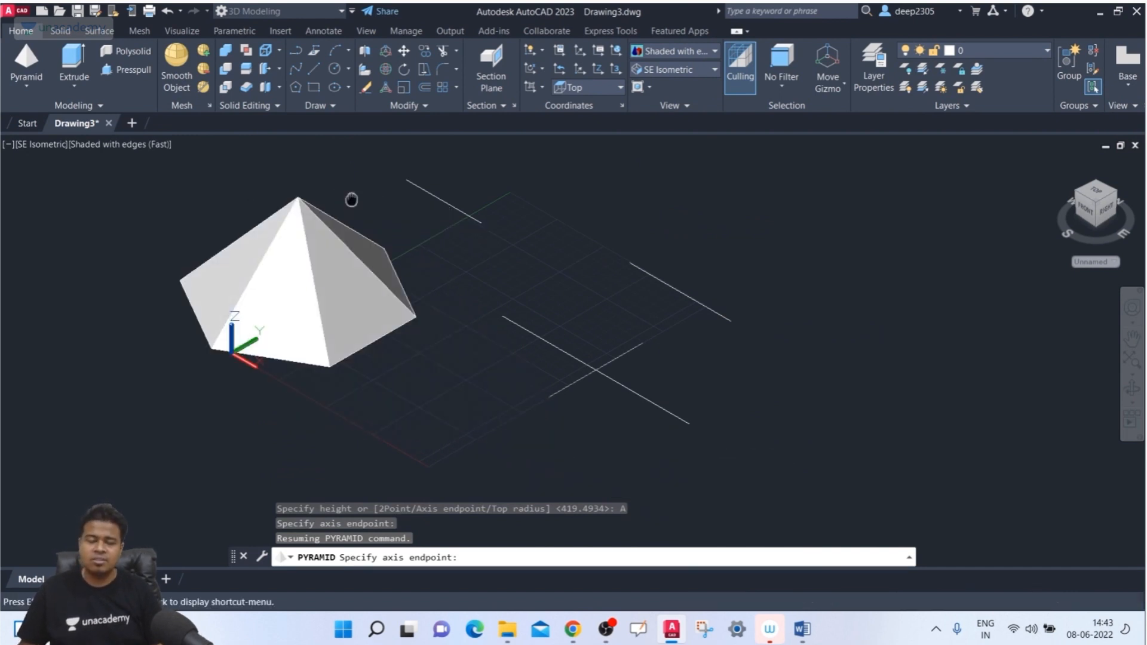
{"action": "middle_click_drag", "start_coordinate": [349, 198], "coordinate": [323, 347]}
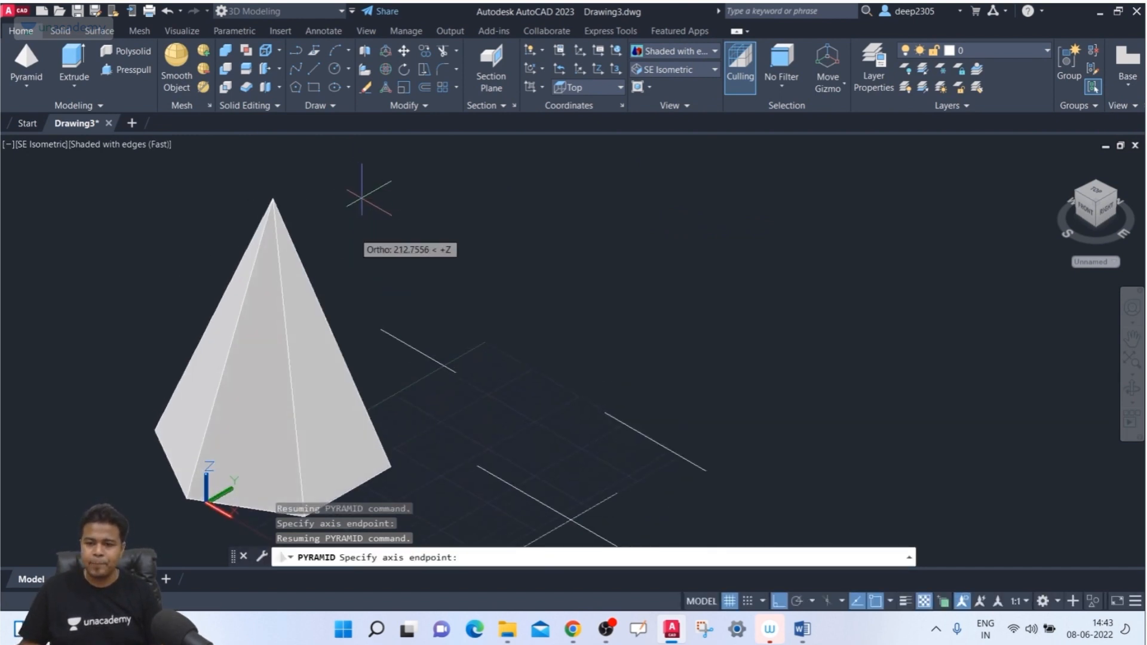
{"action": "left_click", "coordinate": [406, 220]}
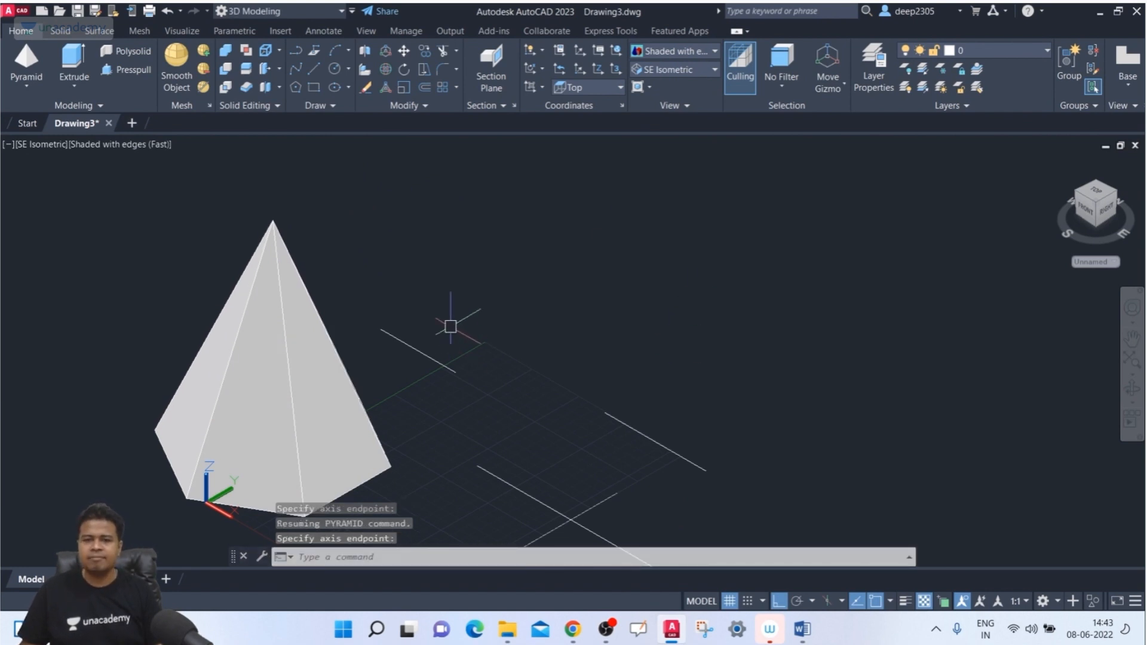
Delete the six-sided pyramid.
{"action": "left_click", "coordinate": [406, 208]}
{"action": "left_click", "coordinate": [249, 274]}
{"action": "key", "text": "Delete"}
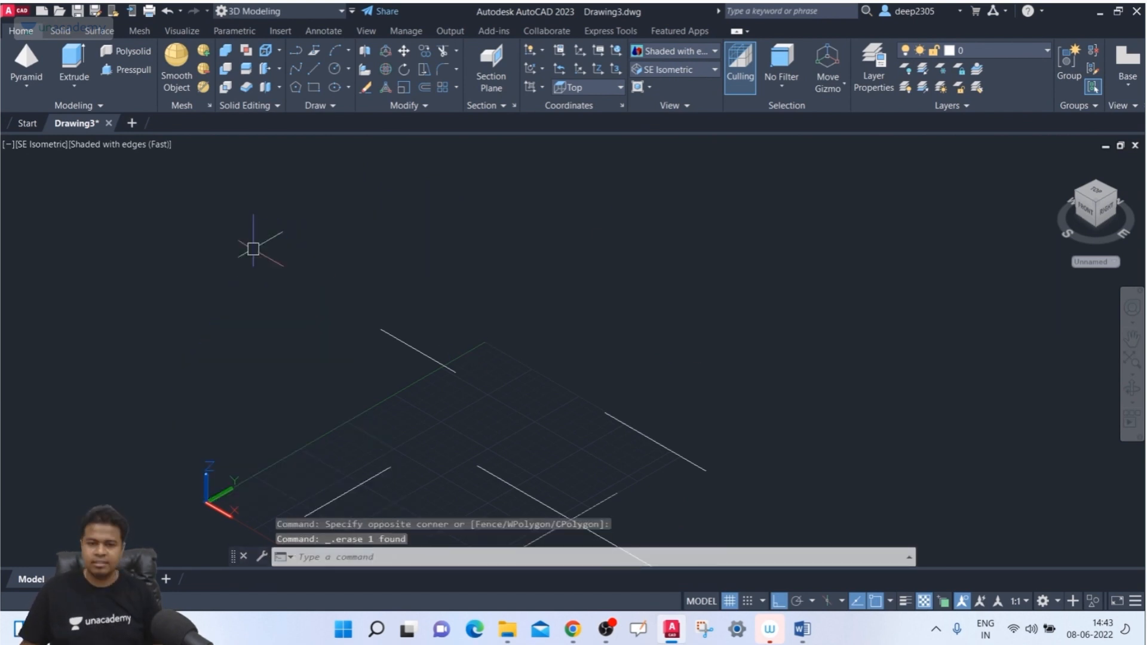
Start a three-sided pyramid defined by Edge, using the endpoints of the X-direction line farthest from the origin as its base edge.
{"action": "left_click", "coordinate": [26, 57]}
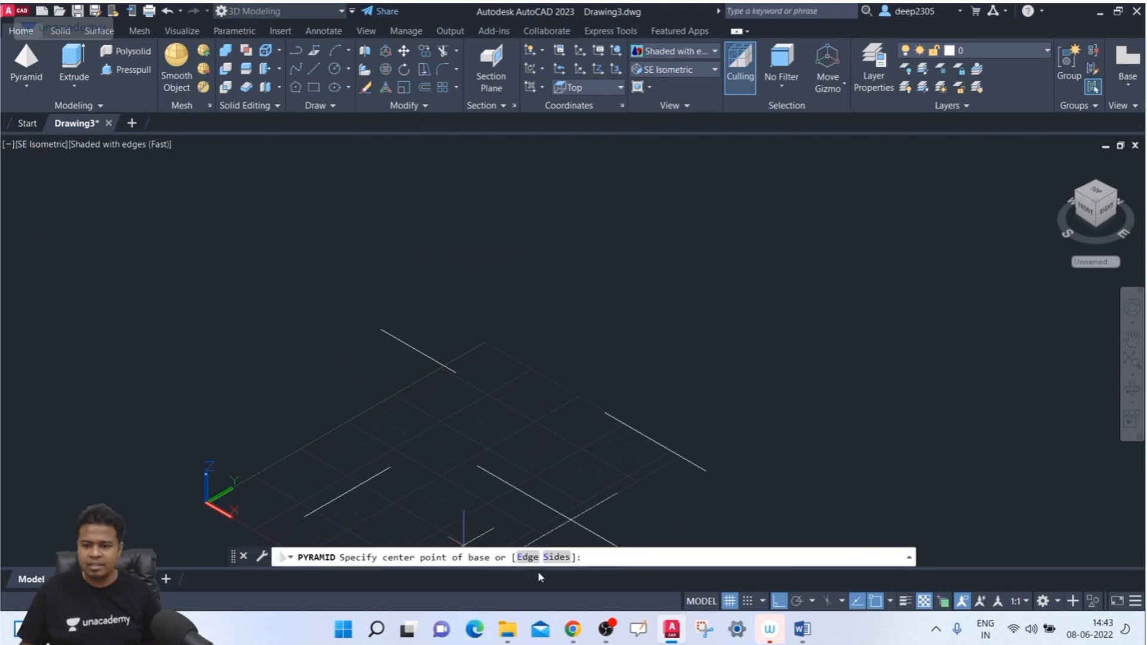
{"action": "left_click", "coordinate": [560, 558]}
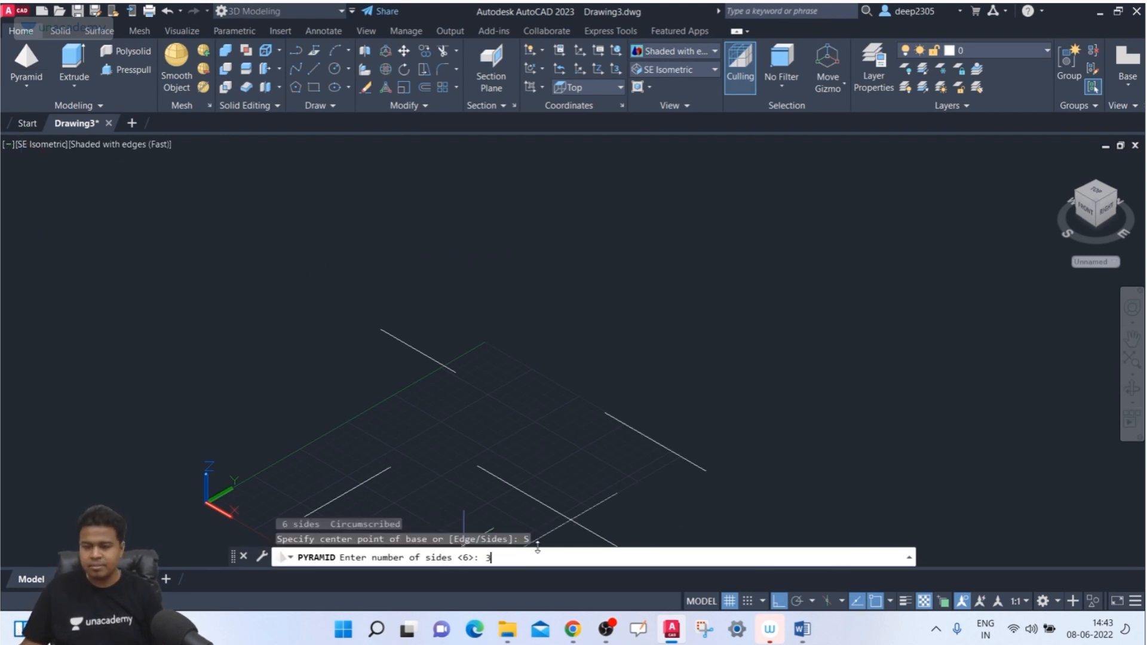
{"action": "key", "text": "Return"}
{"action": "left_click", "coordinate": [528, 557]}
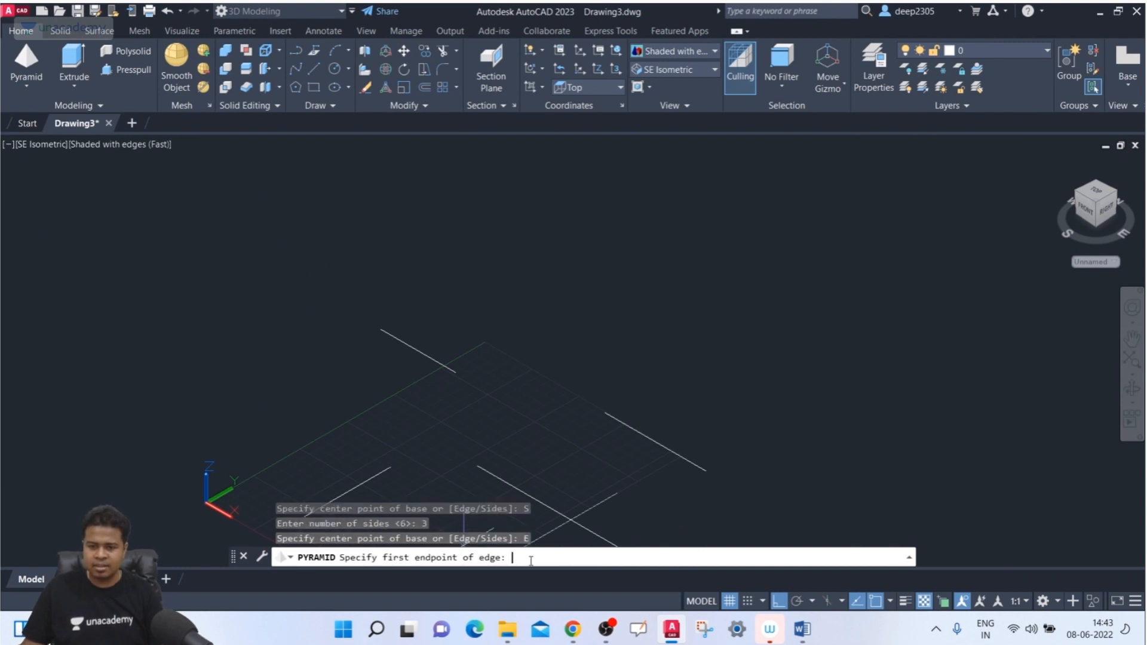
{"action": "middle_click_drag", "start_coordinate": [313, 412], "coordinate": [318, 364]}
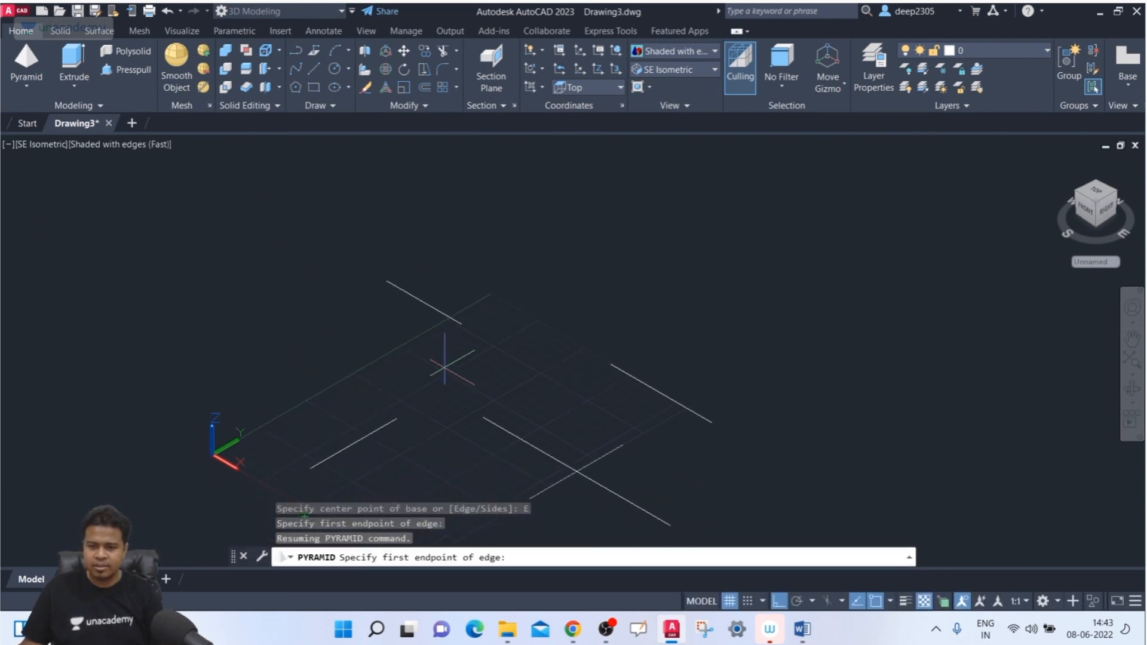
{"action": "left_click", "coordinate": [607, 361]}
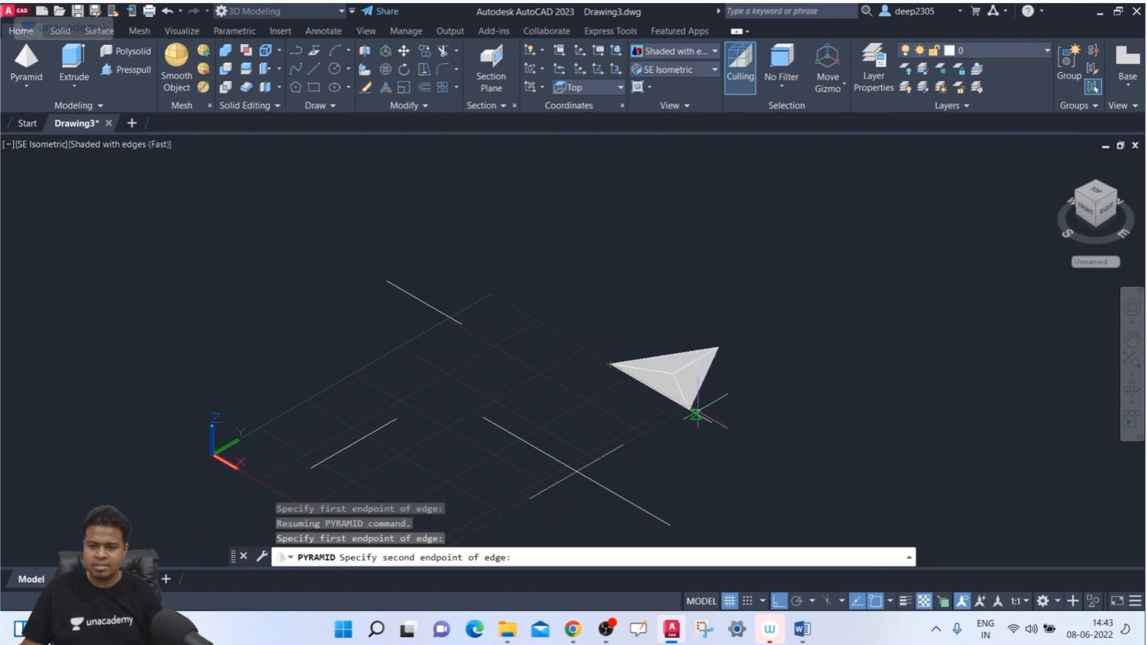
{"action": "left_click", "coordinate": [712, 423]}
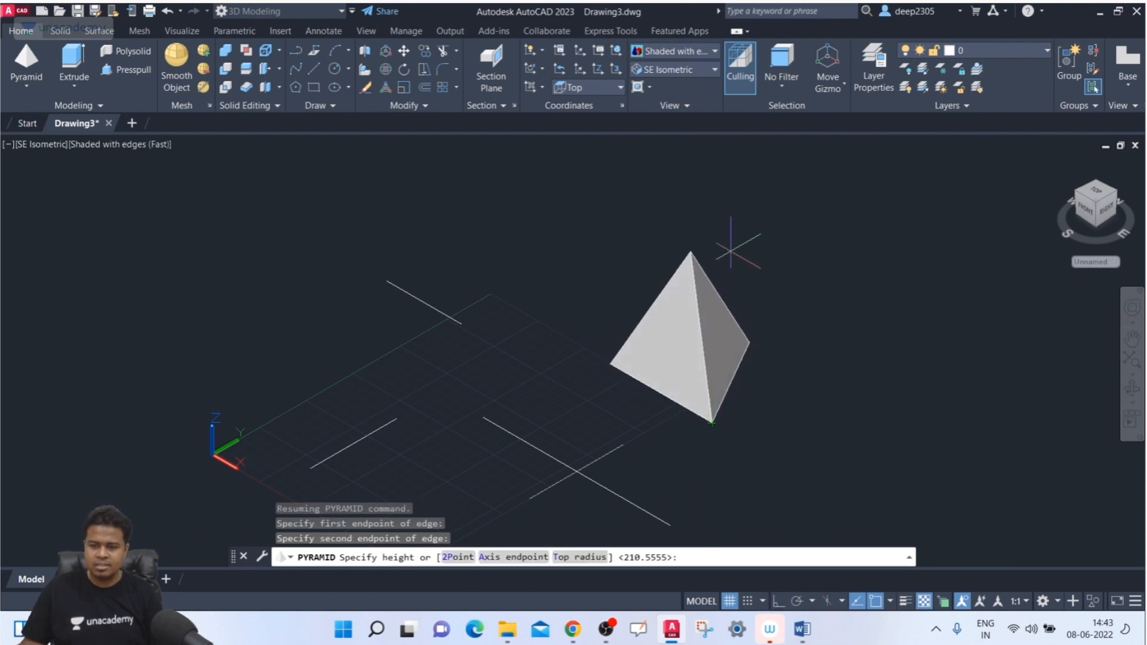
Set the three-sided pyramid's height with the 2Point option, from a freehand first point to a second point 250 straight up.
{"action": "middle_click_drag", "start_coordinate": [737, 243], "coordinate": [696, 294]}
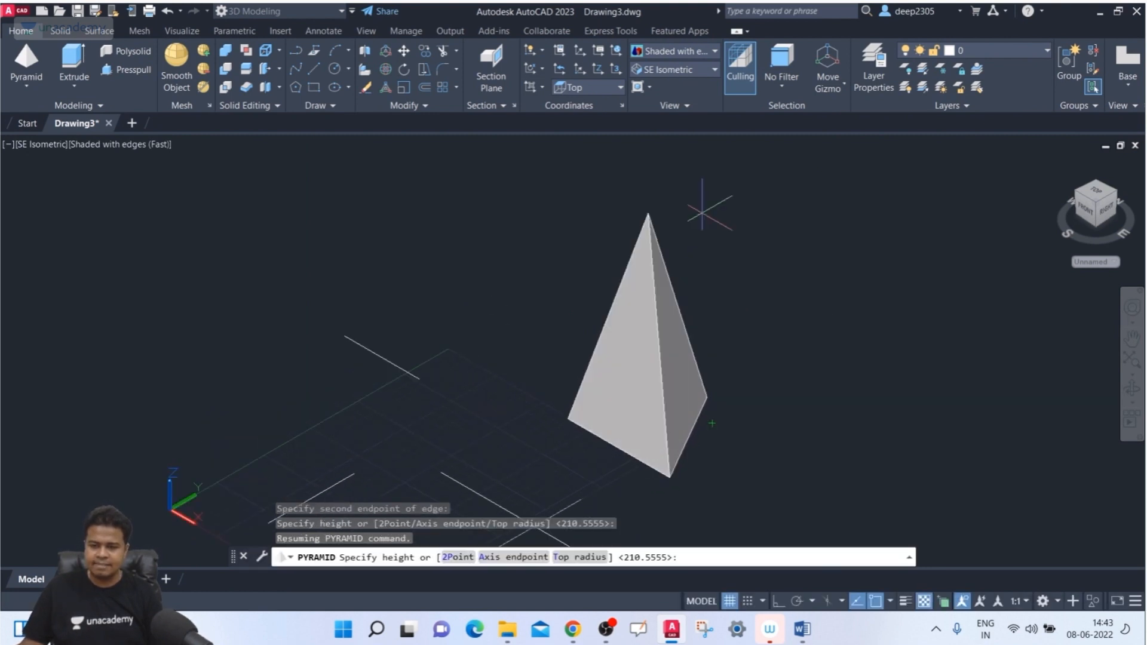
{"action": "left_click", "coordinate": [449, 560]}
{"action": "middle_click_drag", "start_coordinate": [585, 365], "coordinate": [484, 307]}
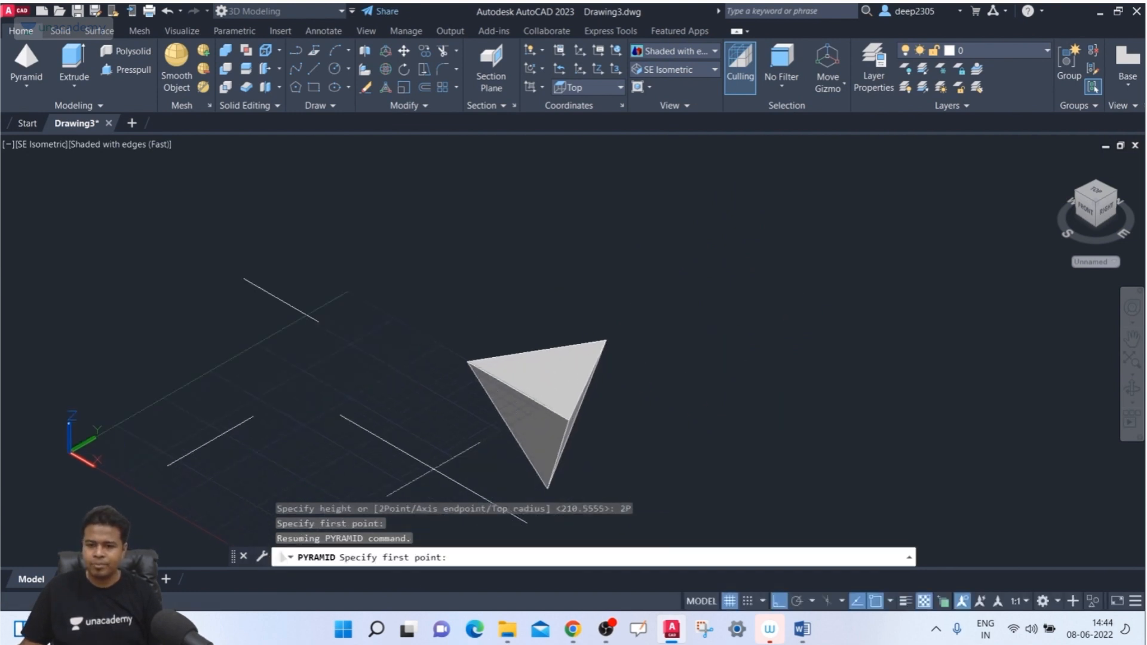
{"action": "left_click", "coordinate": [710, 313]}
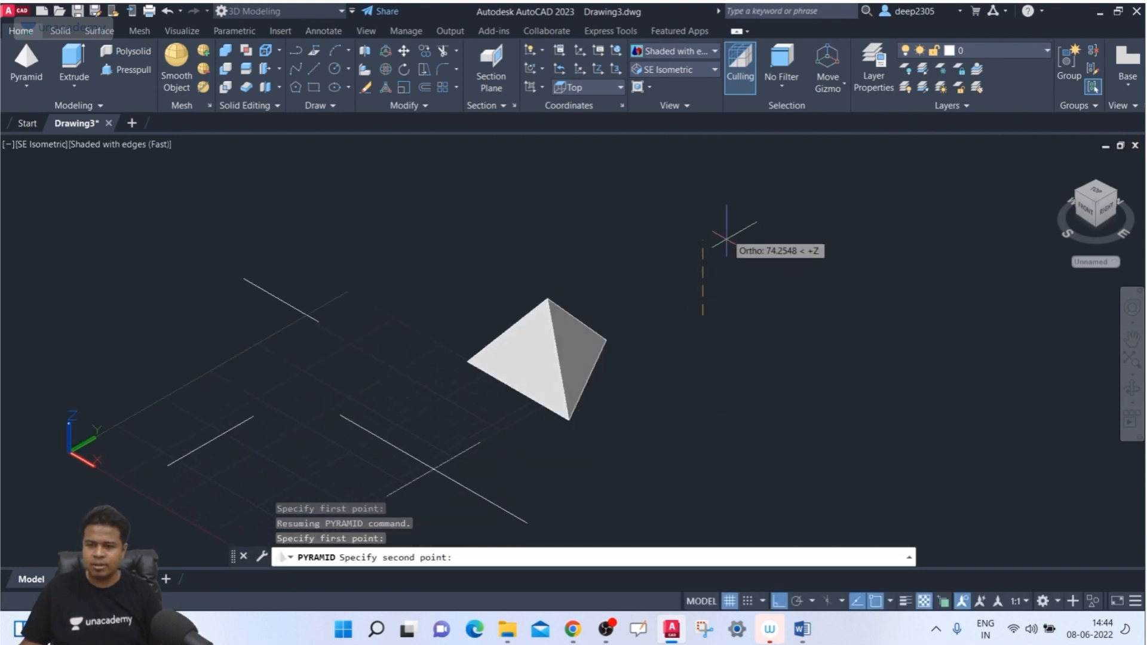
{"action": "middle_click_drag", "start_coordinate": [730, 218], "coordinate": [688, 258]}
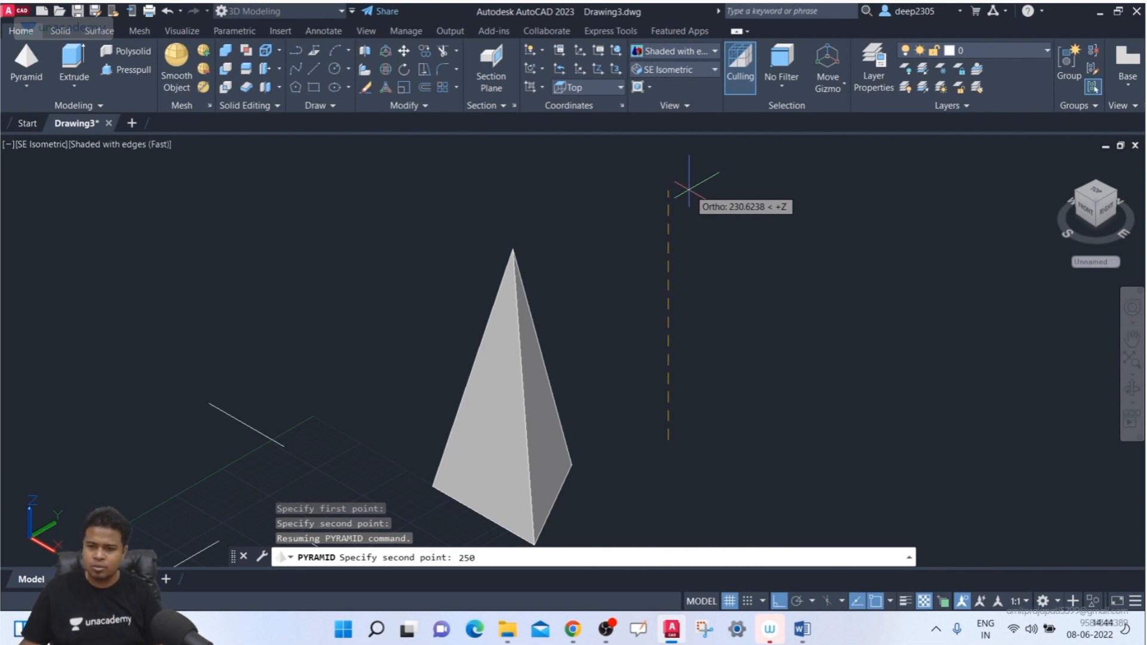
{"action": "key", "text": "Return"}
View the three-sided pyramid from another side, restore the isometric view and delete the pyramid.
{"action": "middle_click_drag", "start_coordinate": [594, 370], "coordinate": [691, 384], "text": "shift"}
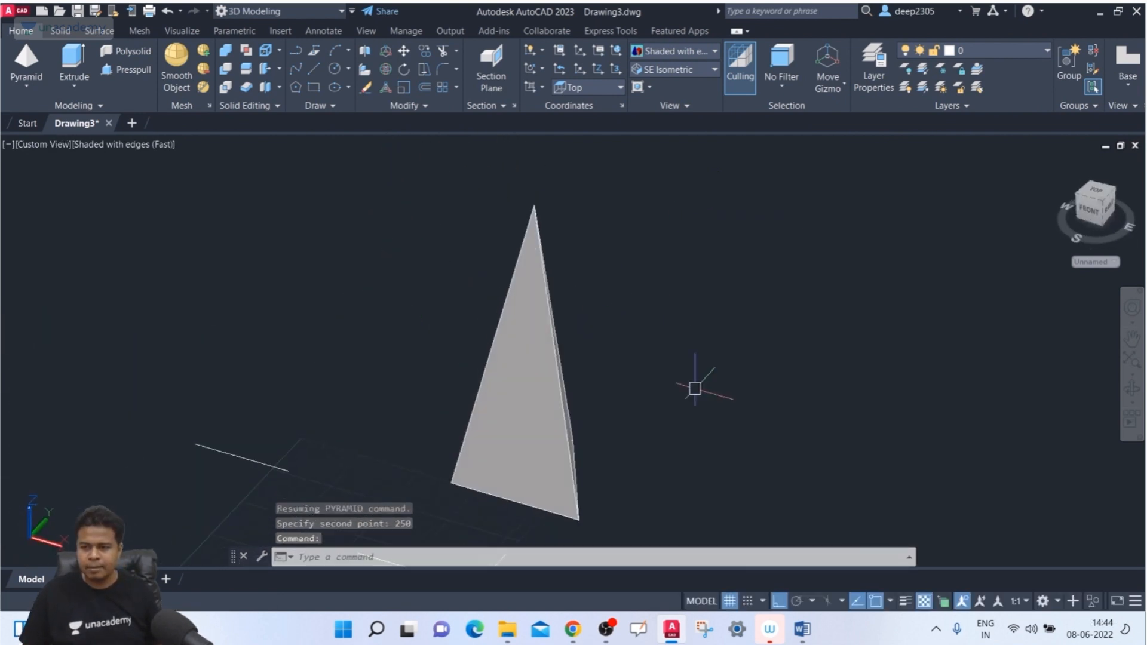
{"action": "left_click", "coordinate": [1101, 205]}
{"action": "left_click", "coordinate": [743, 280]}
{"action": "left_click", "coordinate": [567, 403]}
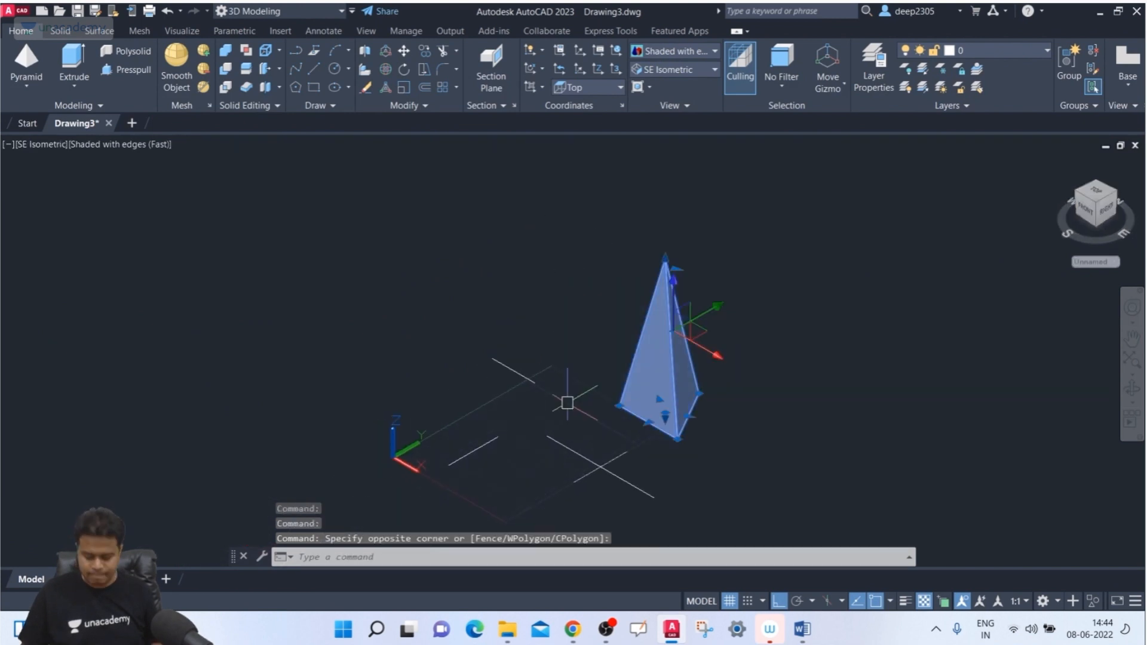
{"action": "key", "text": "Delete"}
{"action": "scroll", "coordinate": [376, 397], "scroll_direction": "up", "scroll_amount": 3}
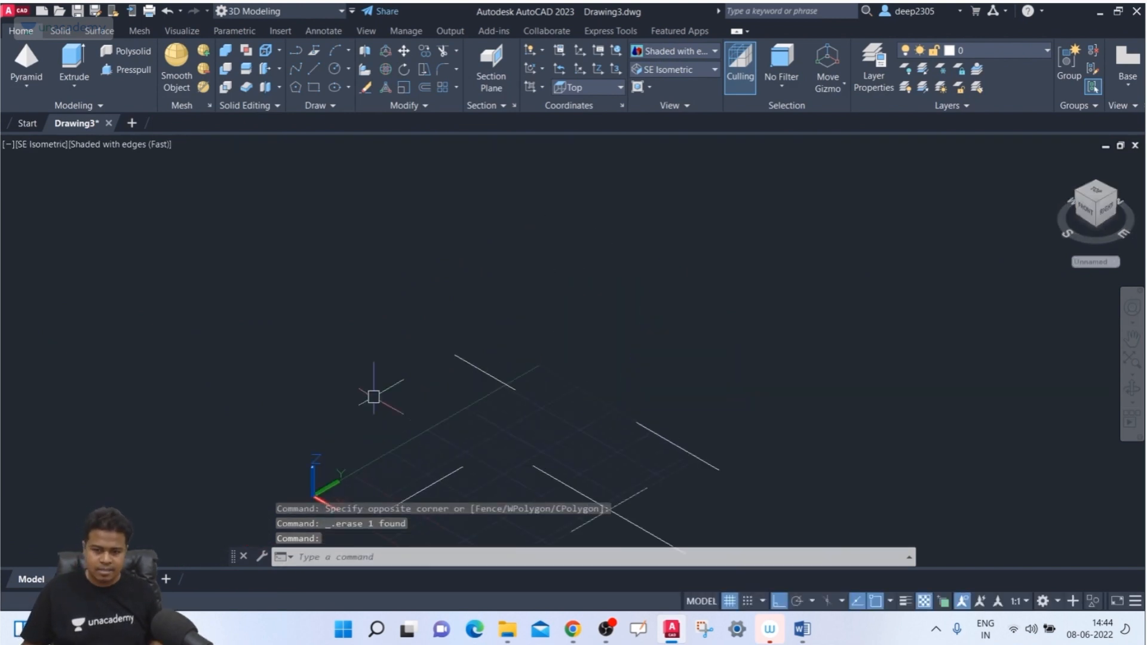
{"action": "middle_click_drag", "start_coordinate": [374, 396], "coordinate": [235, 301]}
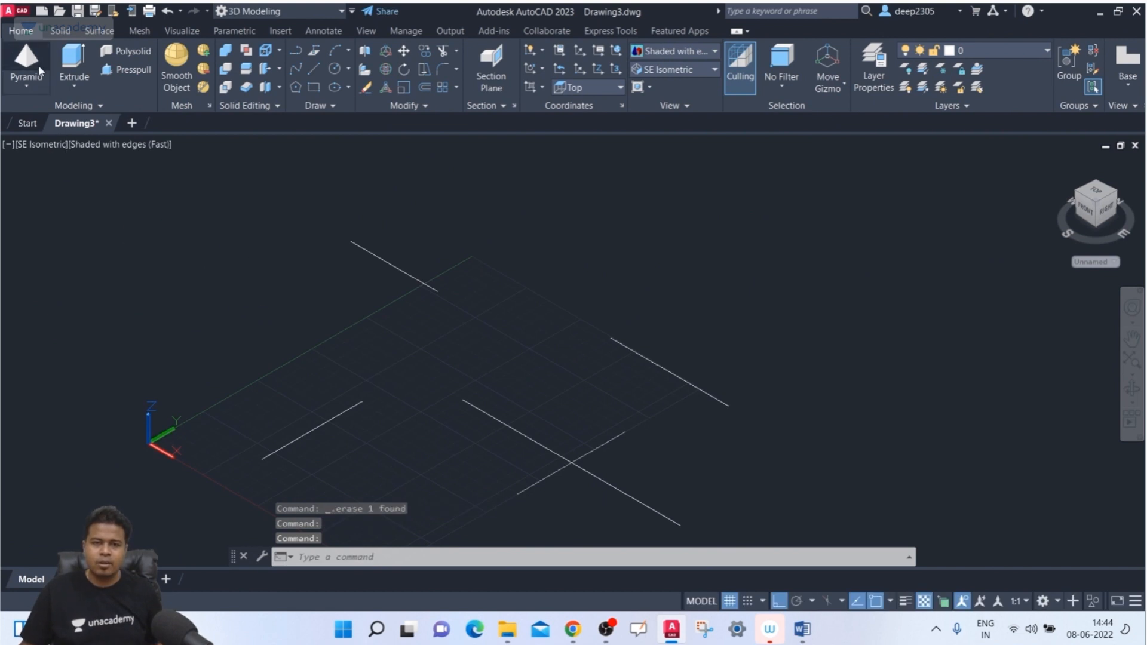
{"action": "left_click", "coordinate": [26, 63]}
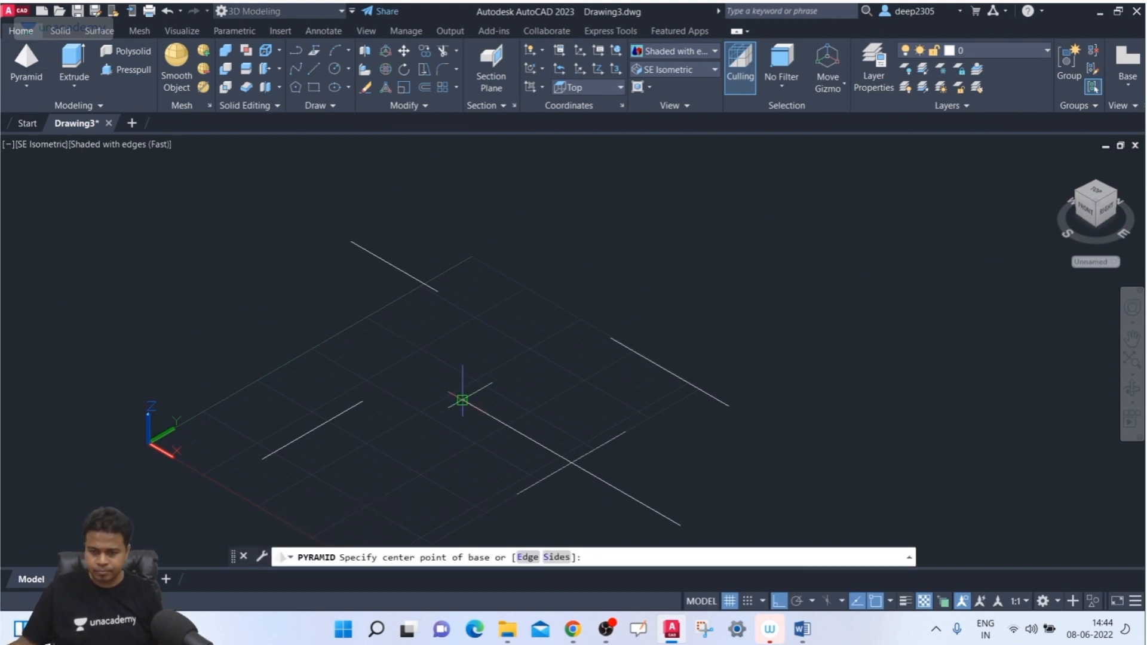
{"action": "middle_click_drag", "start_coordinate": [419, 373], "coordinate": [407, 334]}
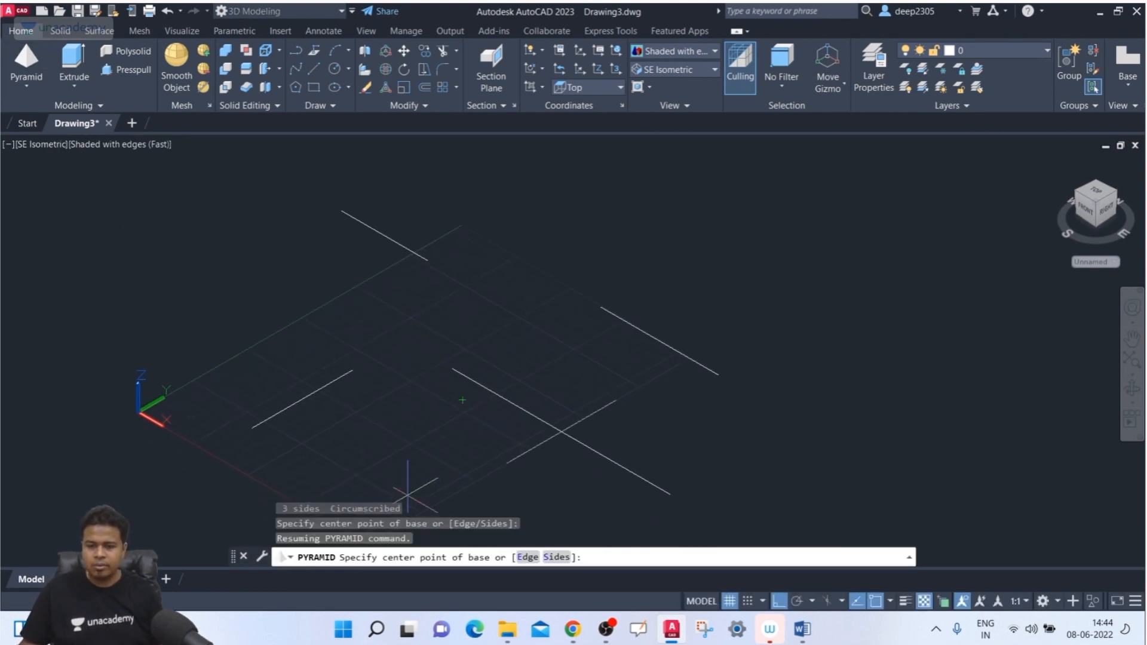
{"action": "left_click", "coordinate": [527, 558]}
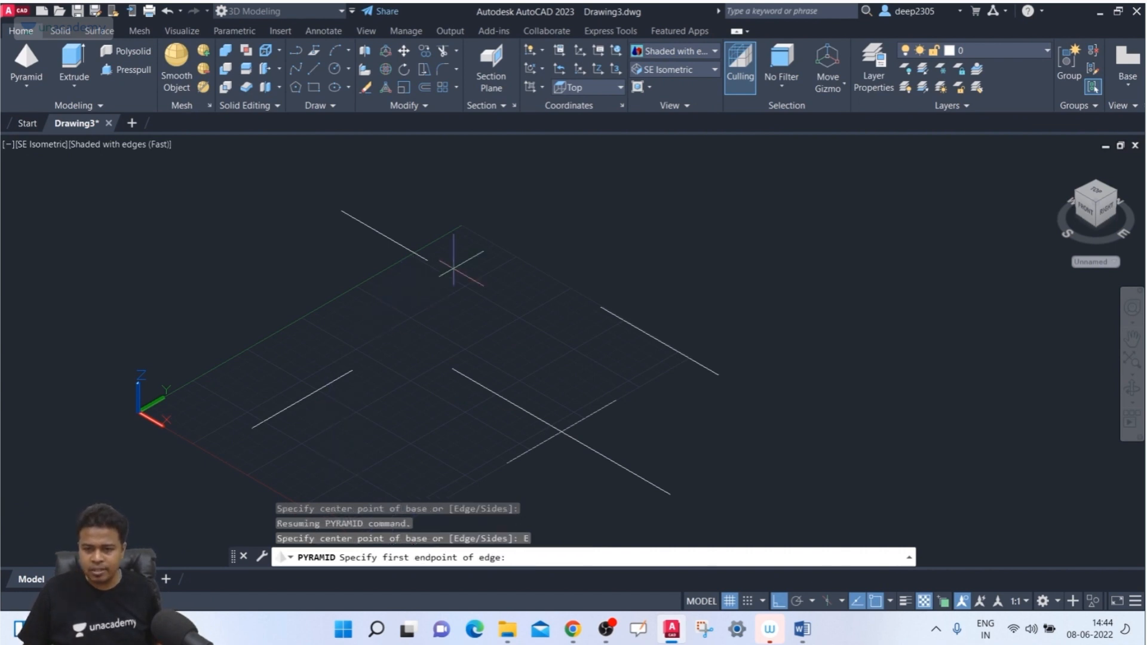
{"action": "left_click", "coordinate": [427, 260]}
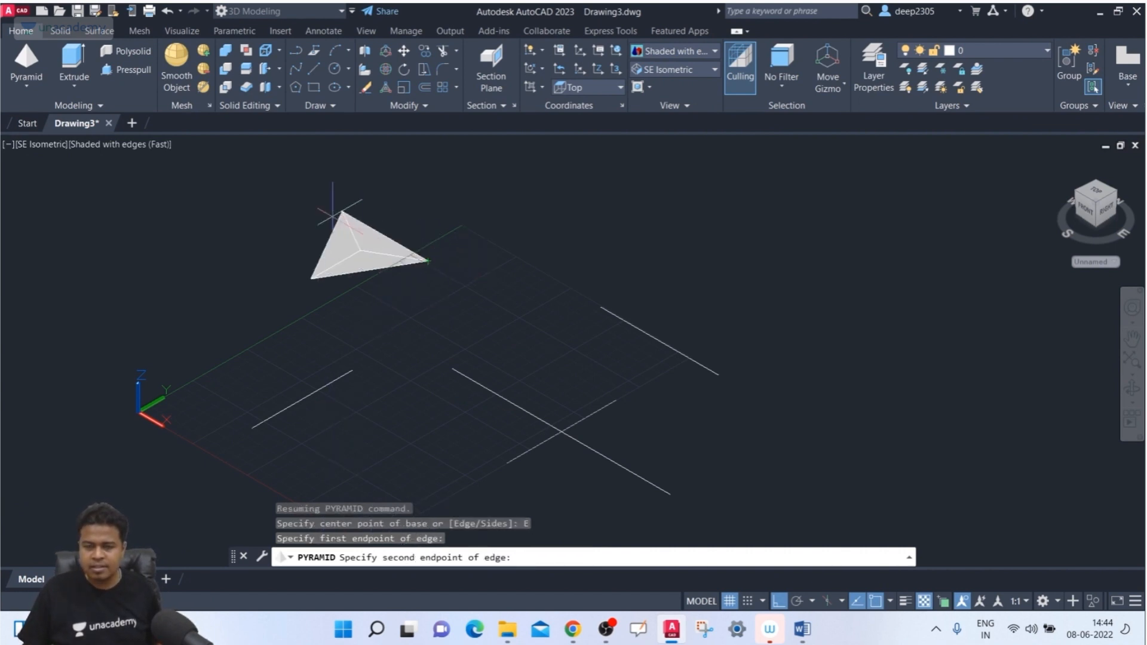
{"action": "left_click", "coordinate": [341, 211]}
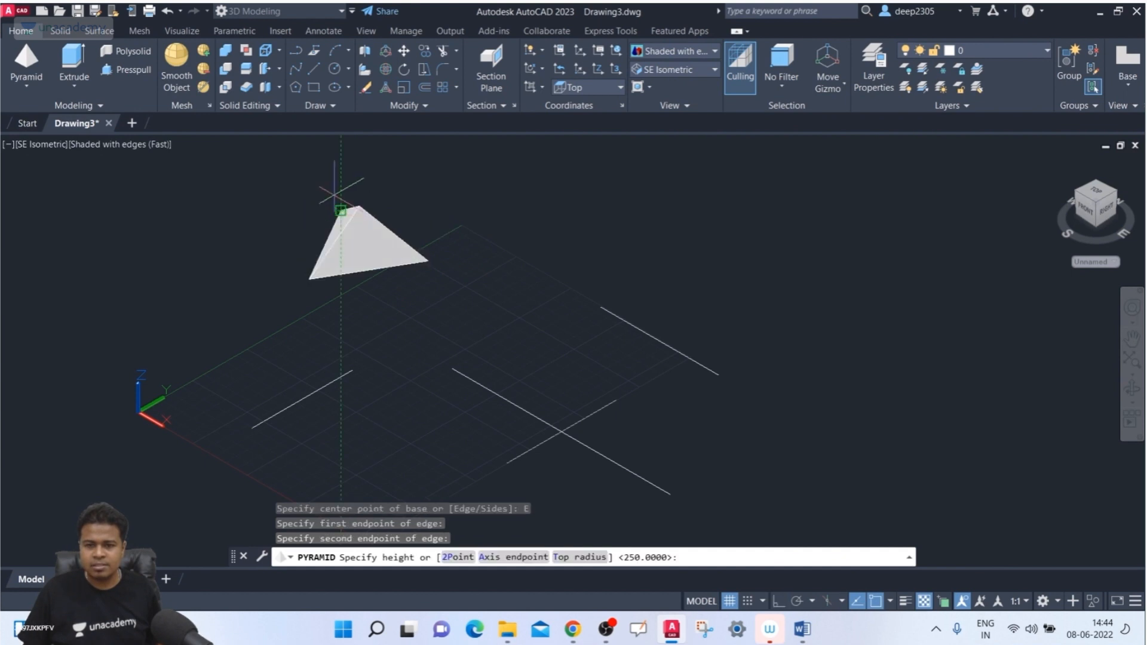
{"action": "middle_click_drag", "start_coordinate": [332, 175], "coordinate": [310, 223]}
{"action": "key", "text": "Escape"}
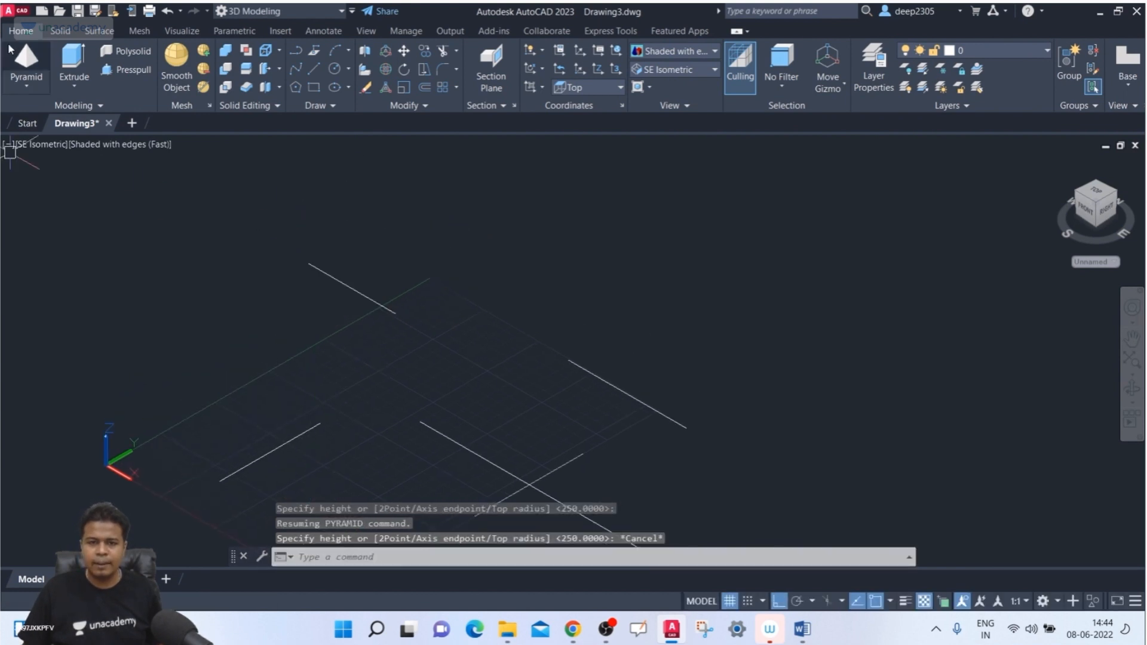
Start a three-sided pyramid centred on the far end of the Y-direction line nearest the origin, with a base radius of 100.
{"action": "left_click", "coordinate": [27, 59]}
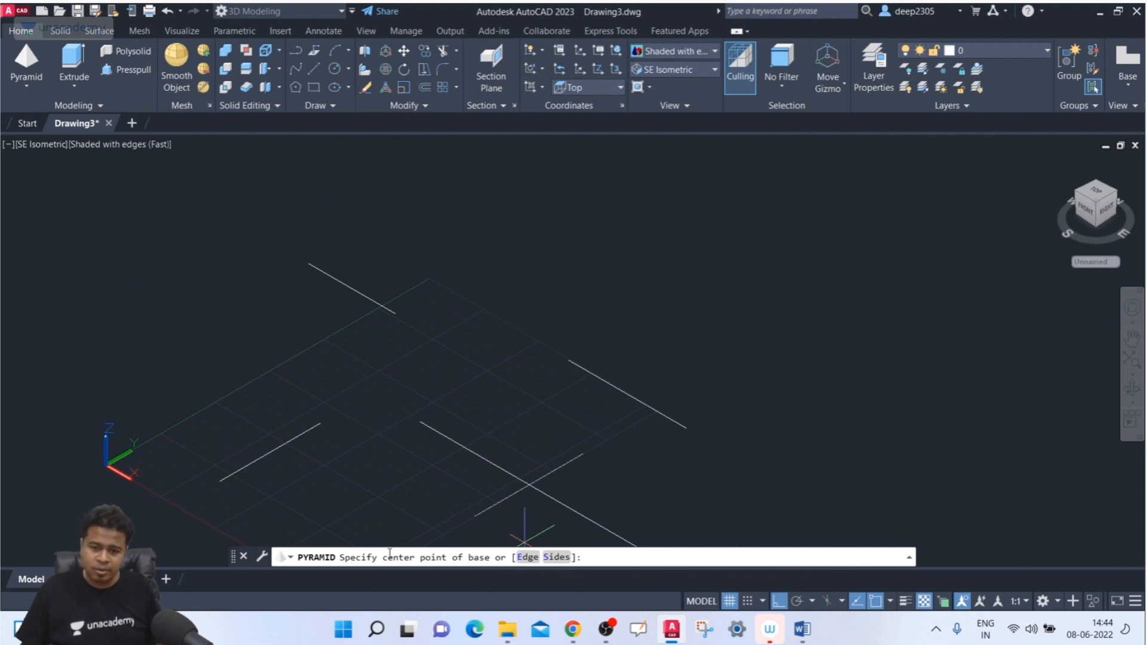
{"action": "key", "text": "ctrl"}
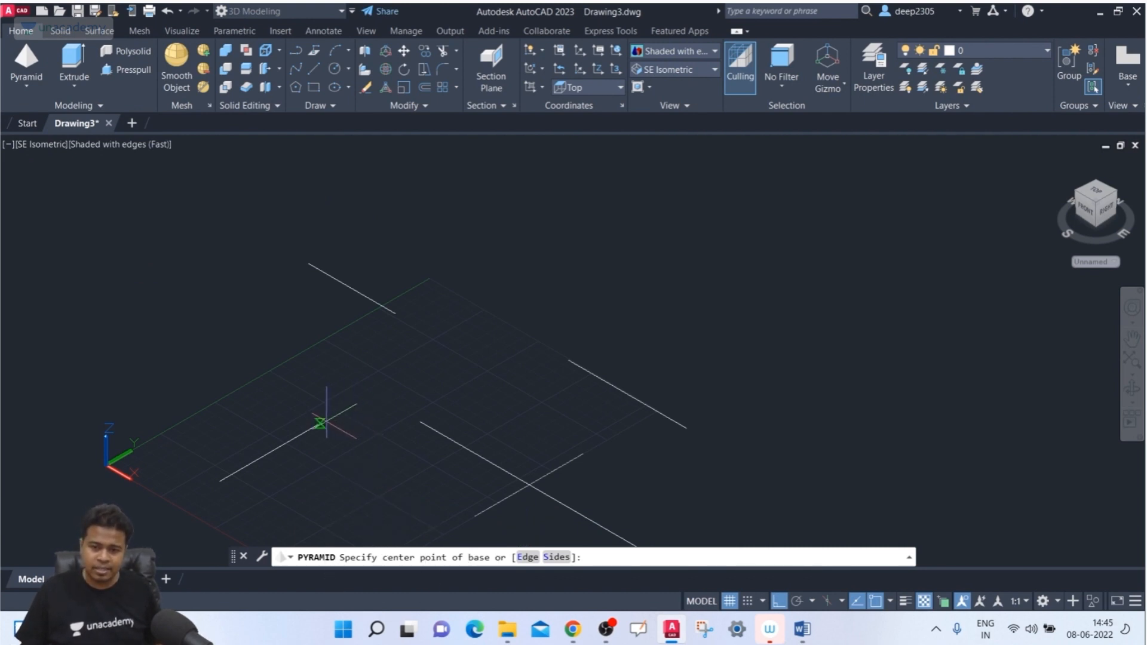
{"action": "left_click", "coordinate": [319, 424]}
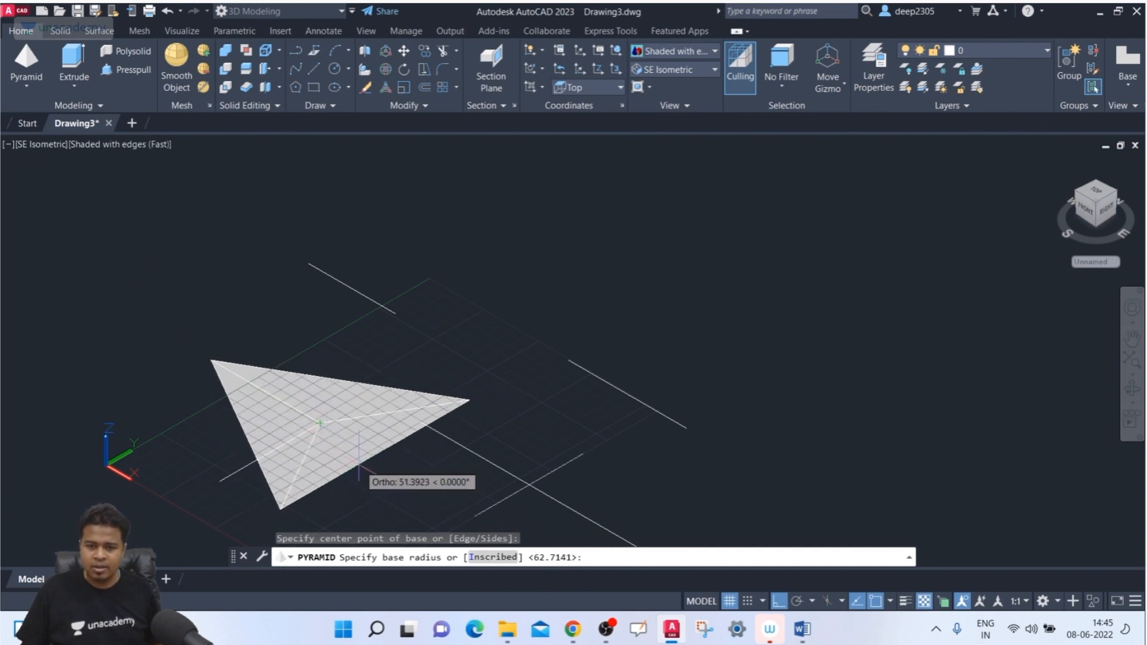
{"action": "middle_click_drag", "start_coordinate": [347, 464], "coordinate": [281, 410]}
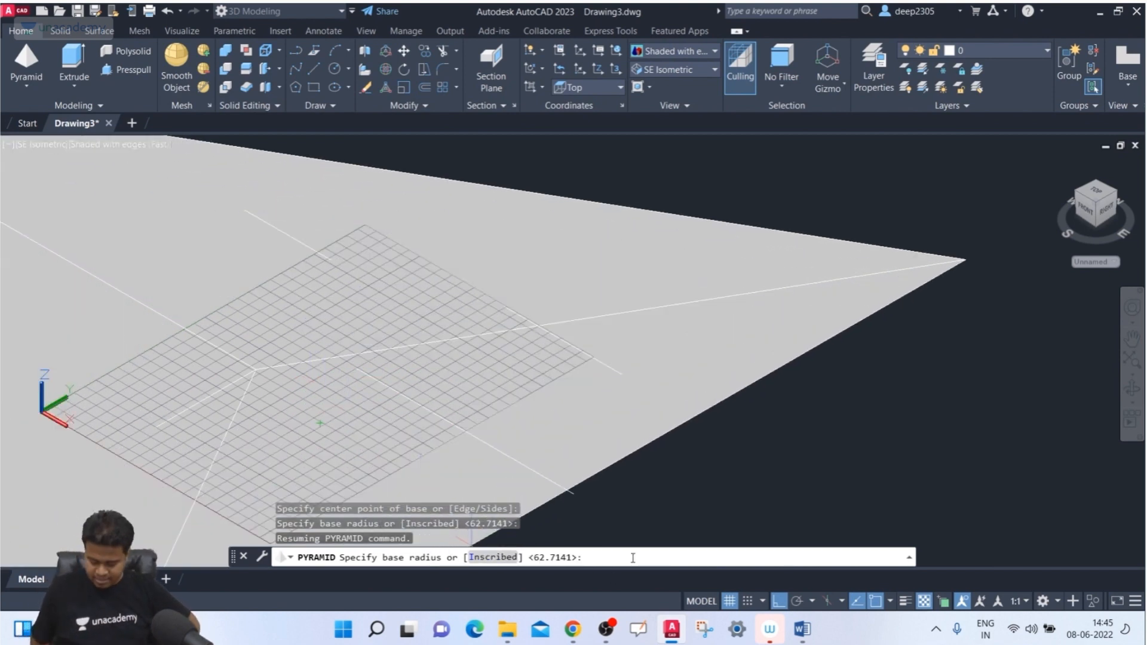
{"action": "type", "text": "100"}
{"action": "key", "text": "Return"}
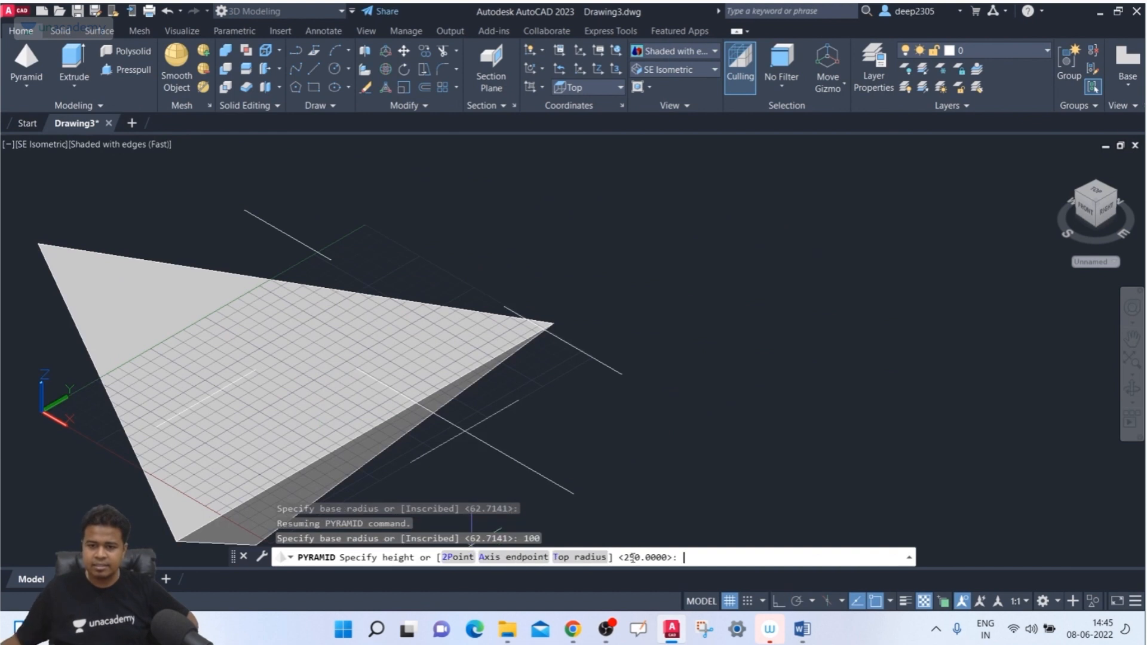
Finish the three-sided pyramid with a top radius of 20 and a height of 250, and delete it.
{"action": "middle_click_drag", "start_coordinate": [420, 185], "coordinate": [367, 258]}
{"action": "scroll", "coordinate": [385, 233], "scroll_direction": "down", "scroll_amount": 4}
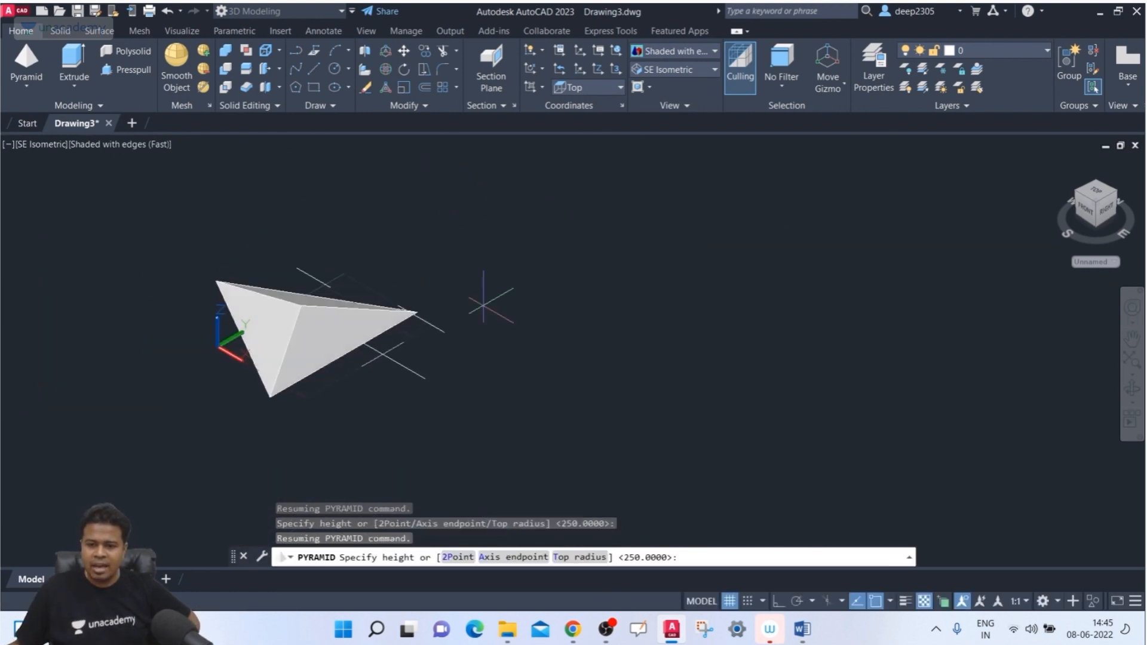
{"action": "left_click", "coordinate": [575, 557]}
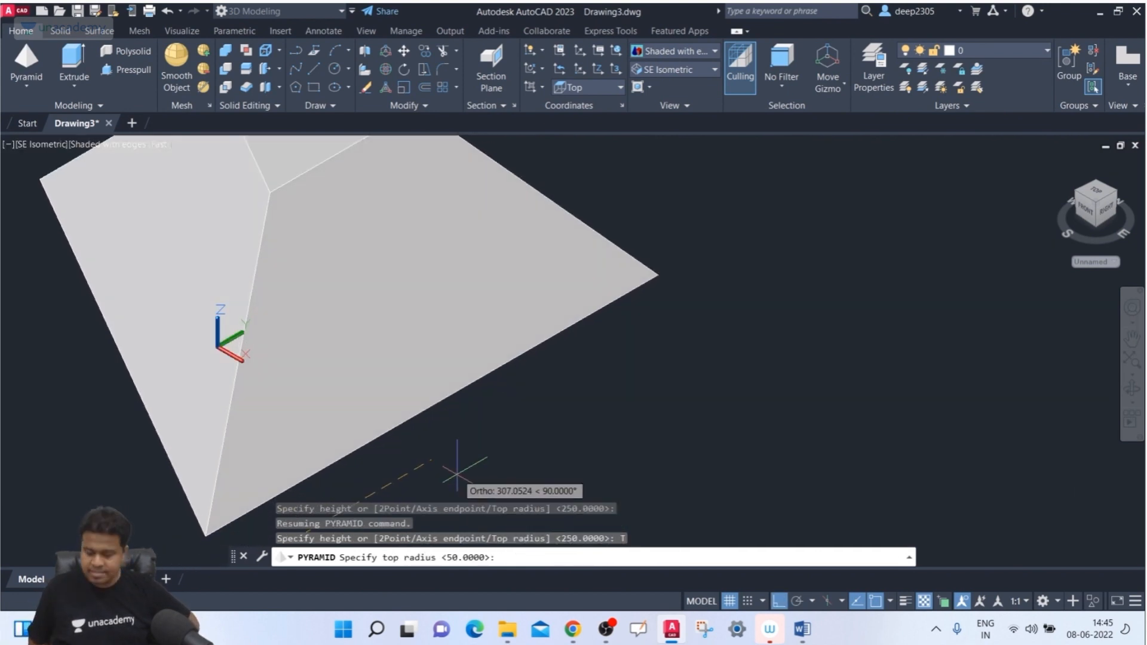
{"action": "type", "text": "20"}
{"action": "key", "text": "Return"}
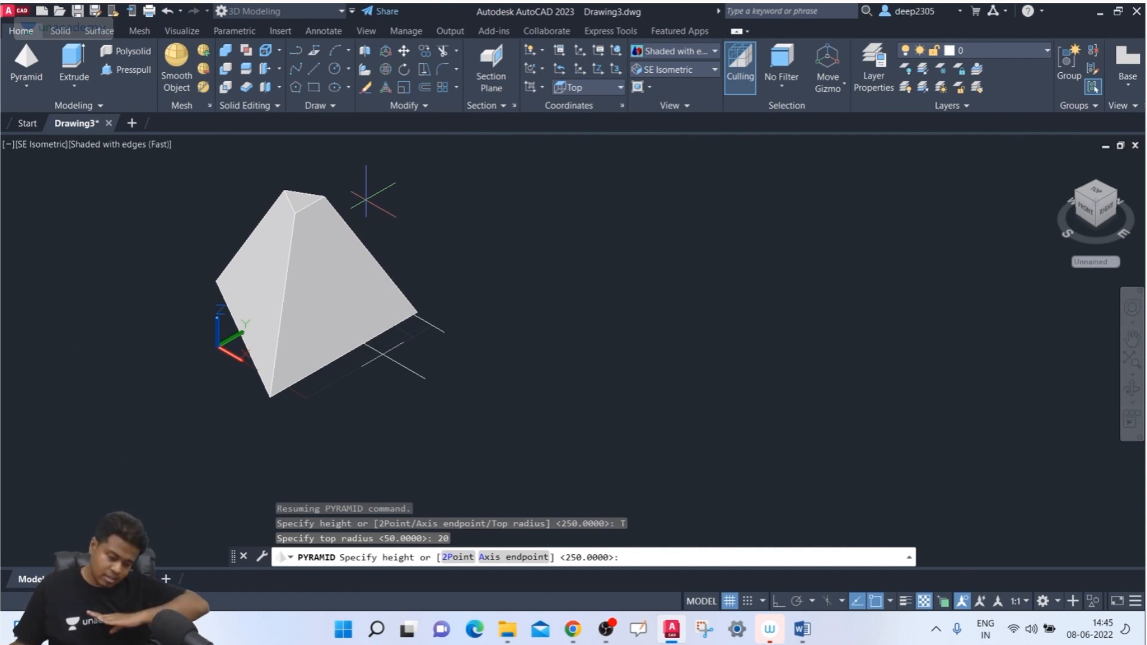
{"action": "key", "text": "Return"}
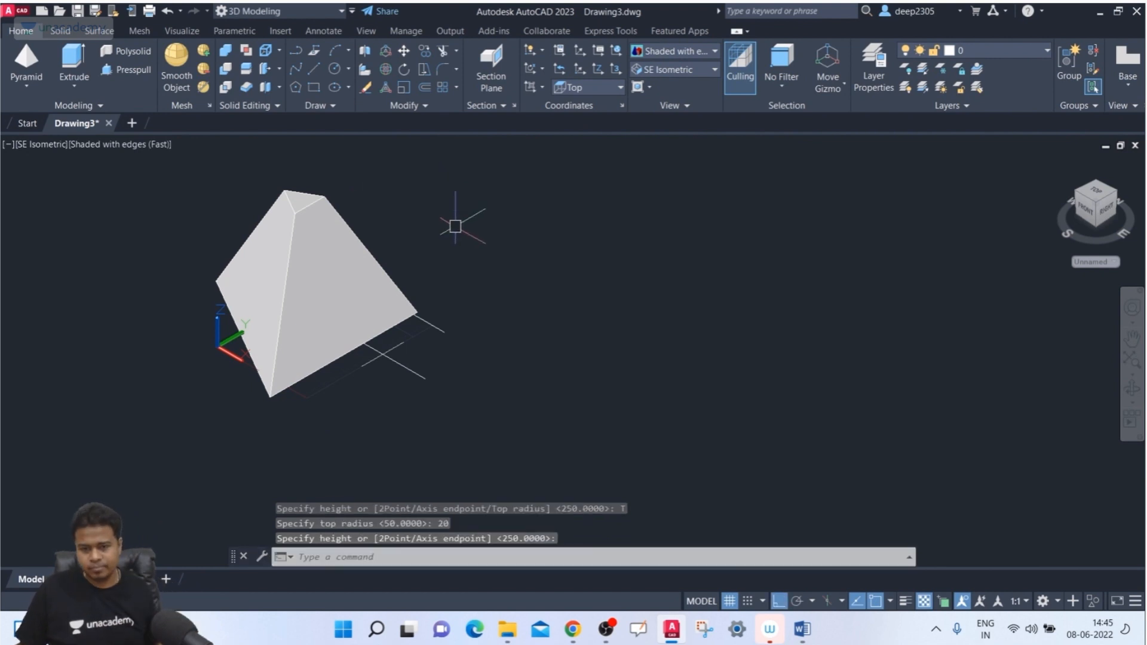
{"action": "left_click", "coordinate": [307, 263]}
{"action": "key", "text": "Delete"}
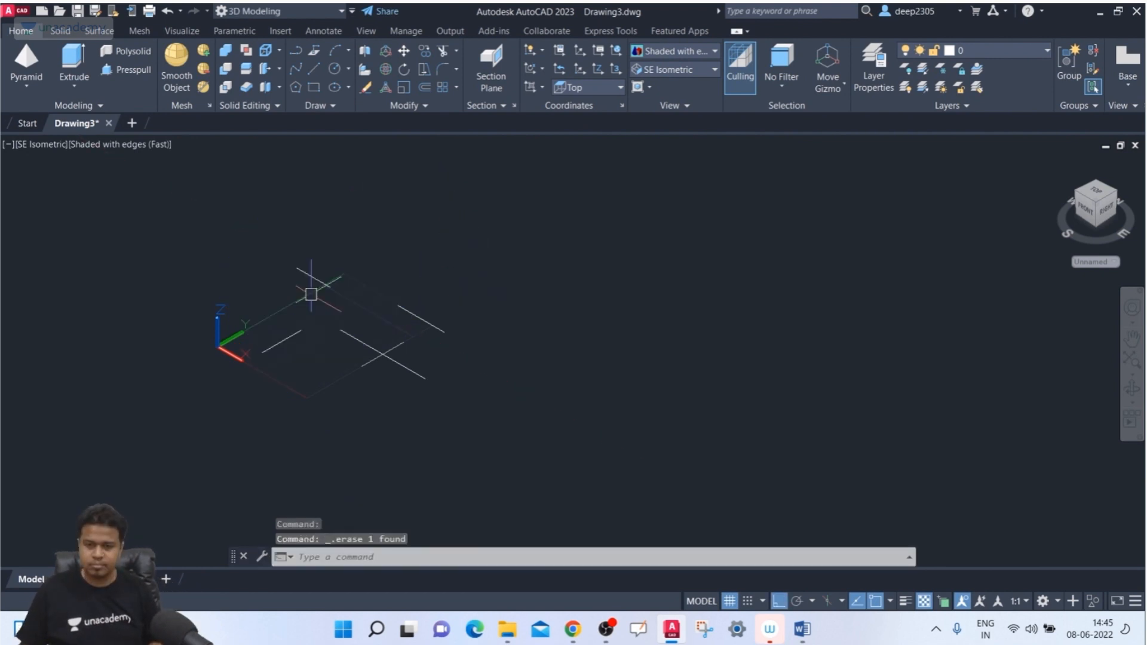
Start a six-sided pyramid centred on the crossing of the two intersecting lines, with its base radius option switched to Inscribed.
{"action": "left_click", "coordinate": [28, 67]}
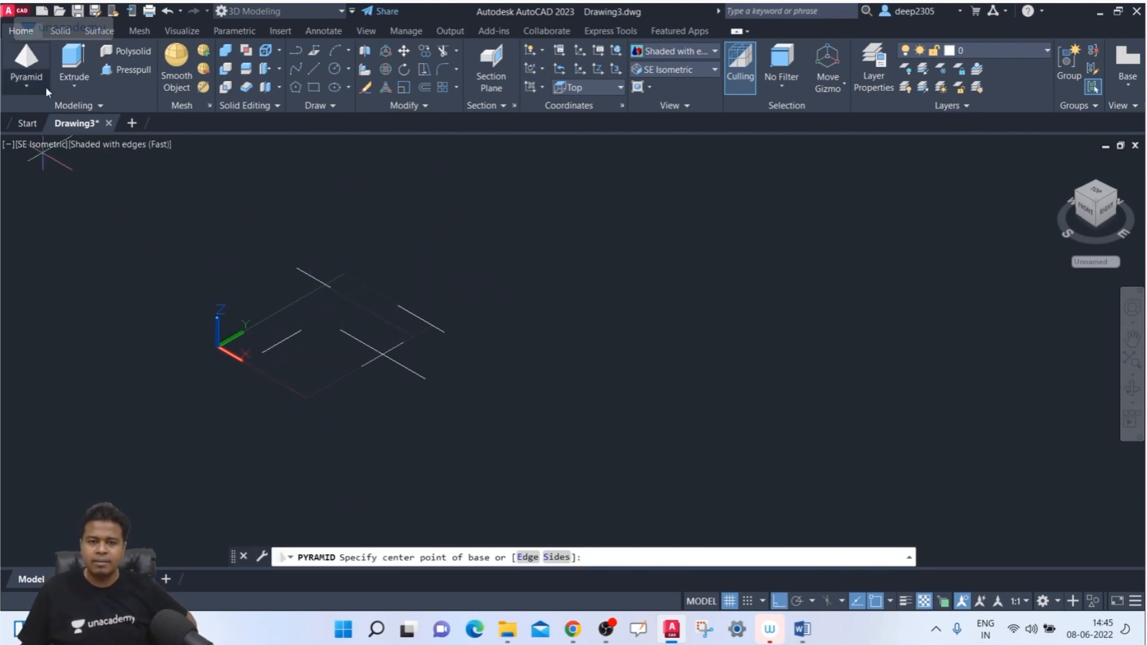
{"action": "left_click", "coordinate": [555, 557]}
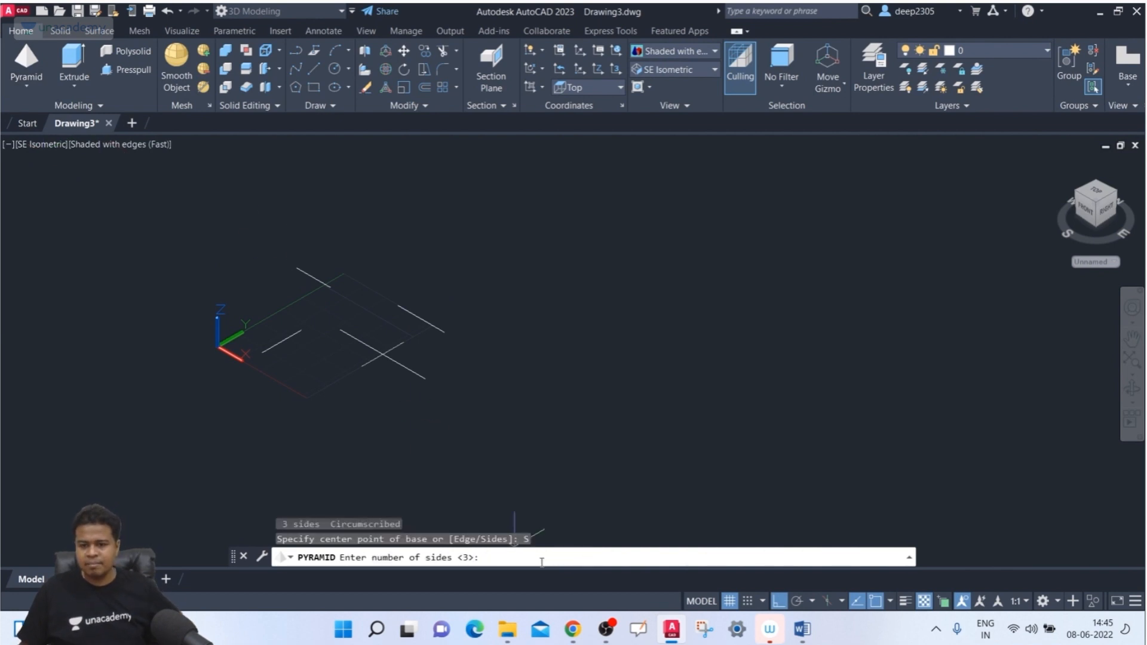
{"action": "type", "text": "6"}
{"action": "key", "text": "Return"}
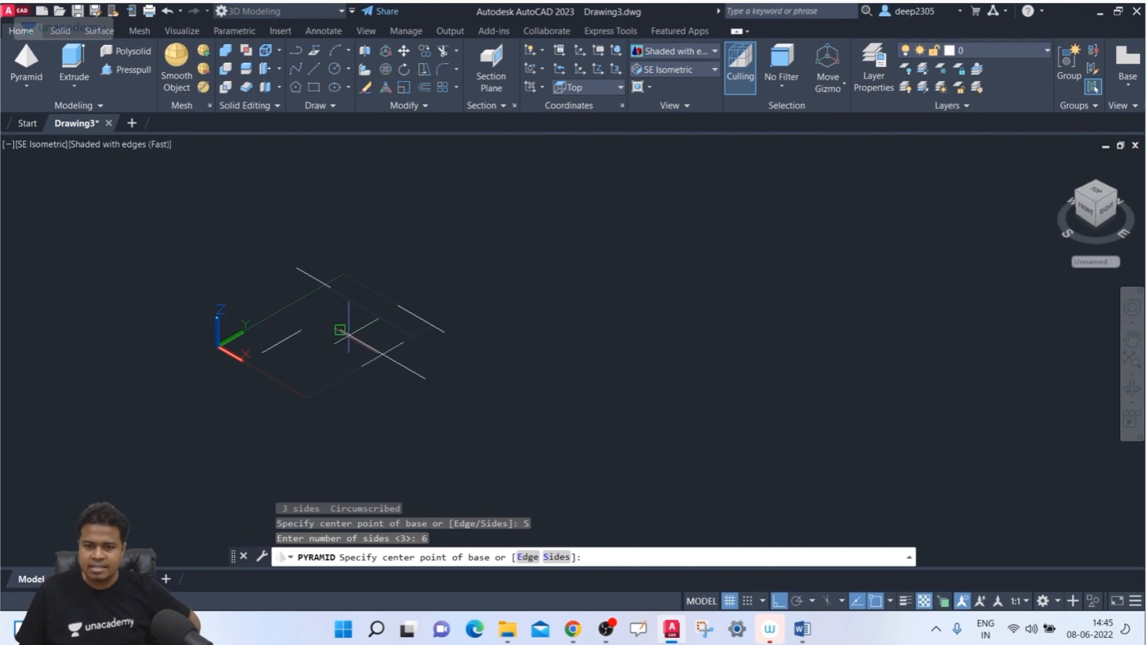
{"action": "left_click", "coordinate": [383, 355]}
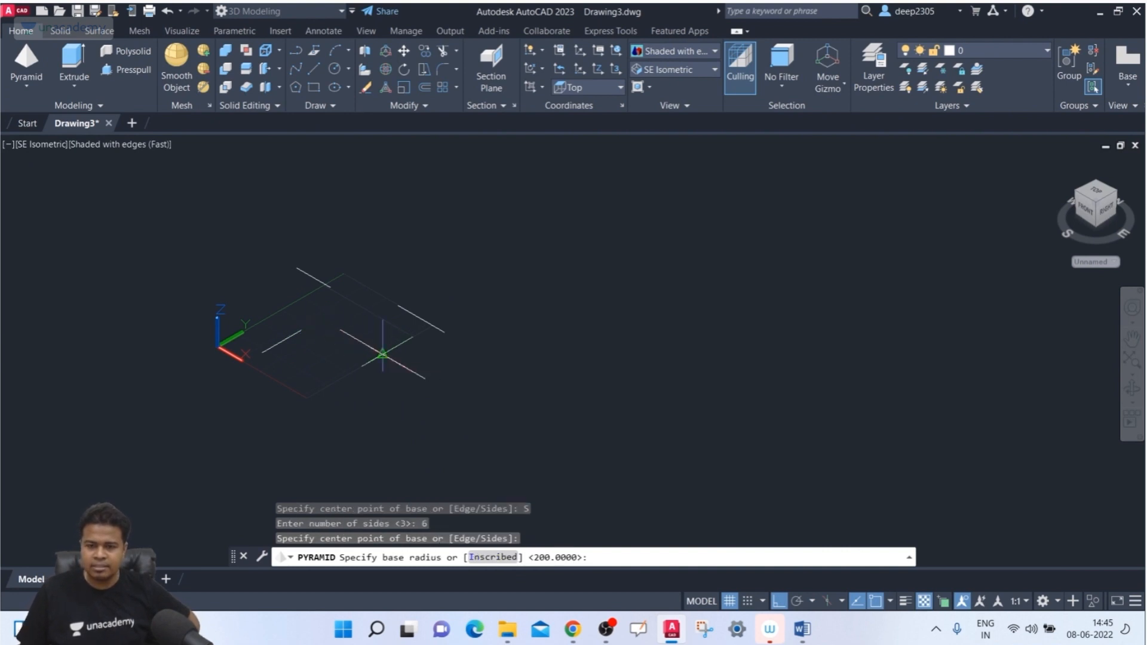
{"action": "scroll", "coordinate": [395, 374], "scroll_direction": "up", "scroll_amount": 3}
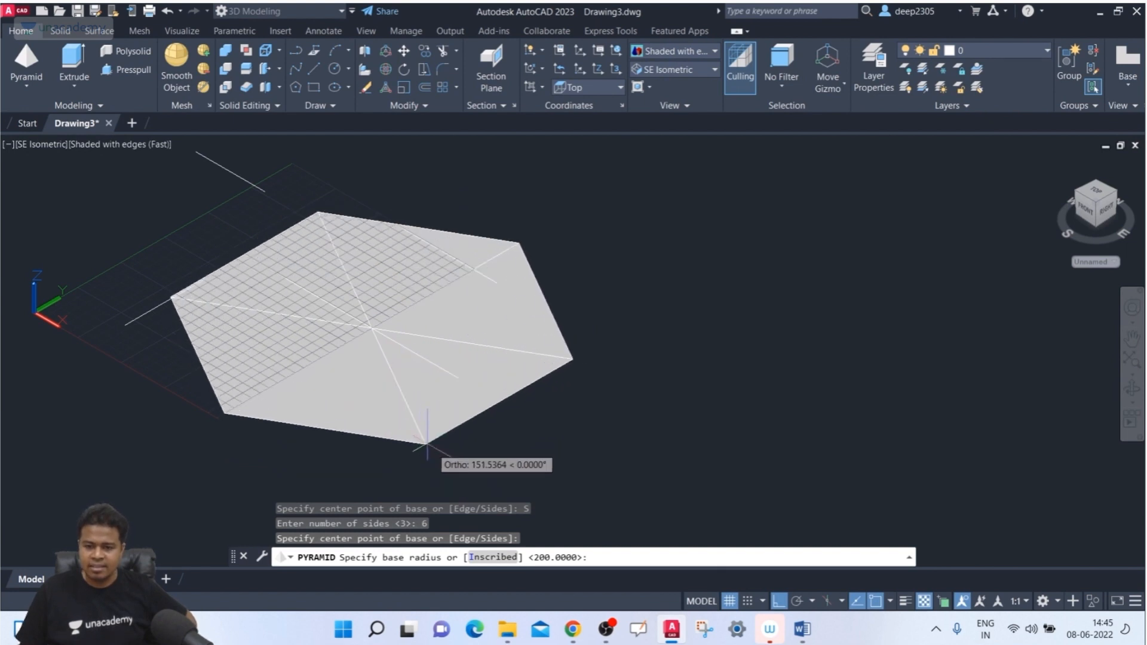
{"action": "left_click", "coordinate": [493, 557]}
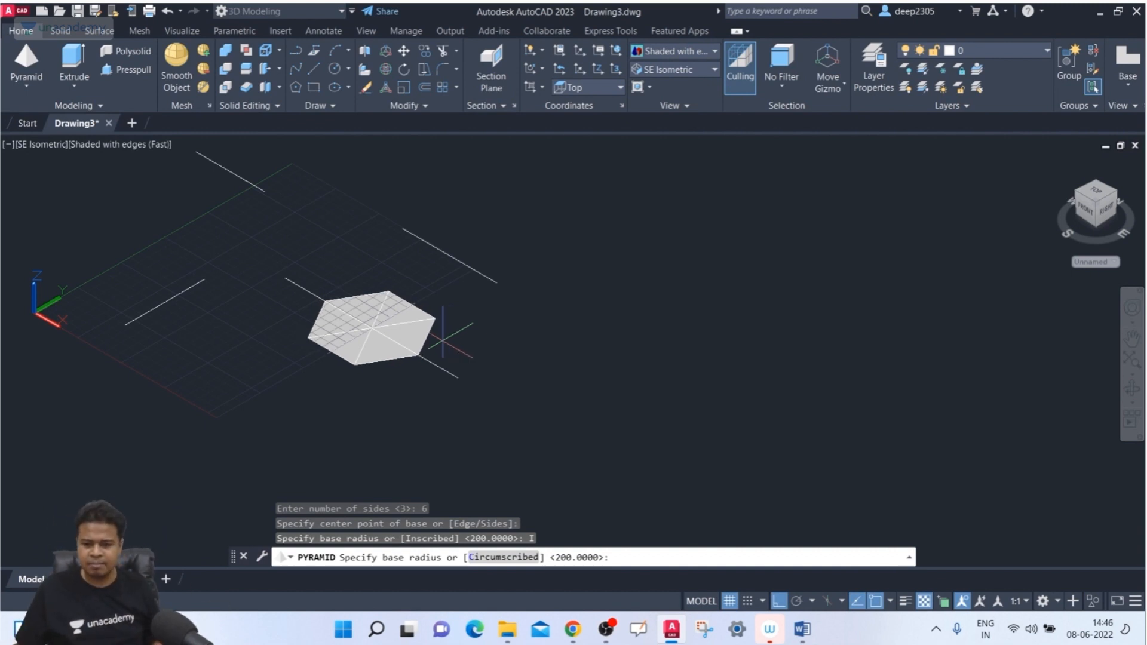
Switch to OneNote 2016, dismiss its activation wizard and maximize the window.
{"action": "left_click", "coordinate": [377, 630]}
{"action": "left_click", "coordinate": [378, 633]}
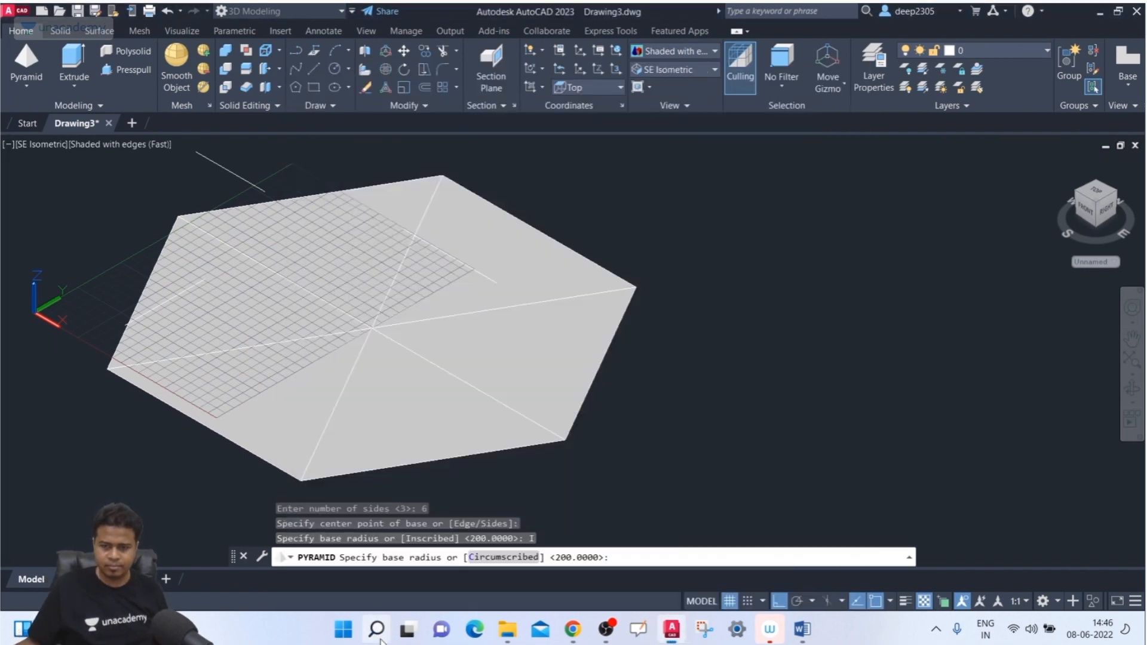
{"action": "left_click", "coordinate": [381, 639]}
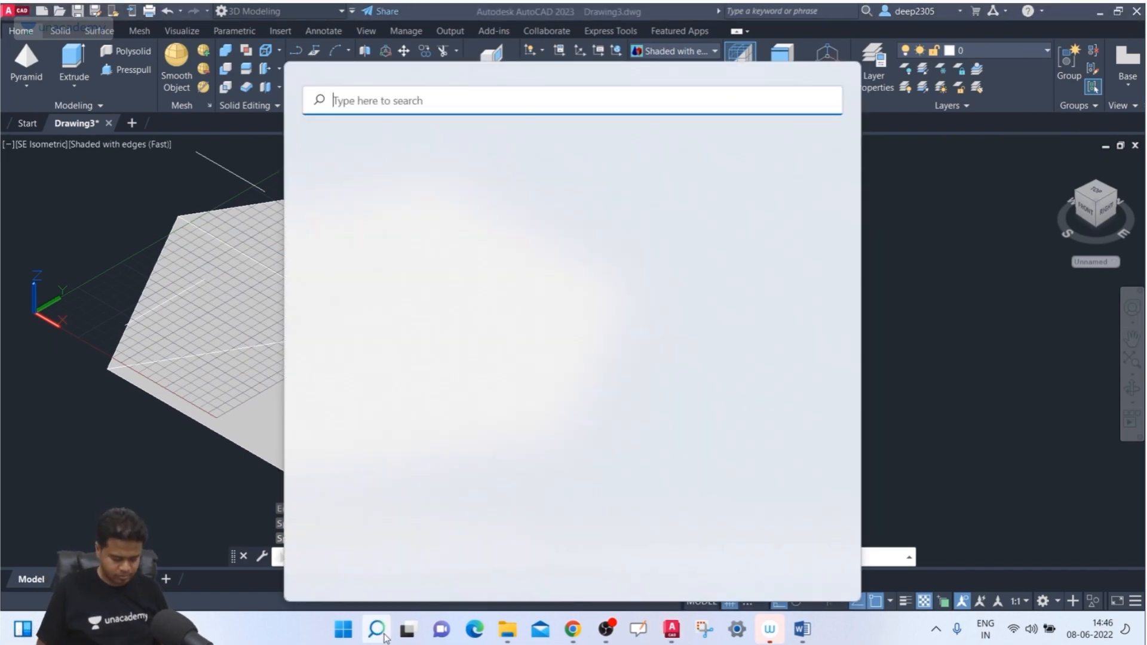
{"action": "type", "text": "note"}
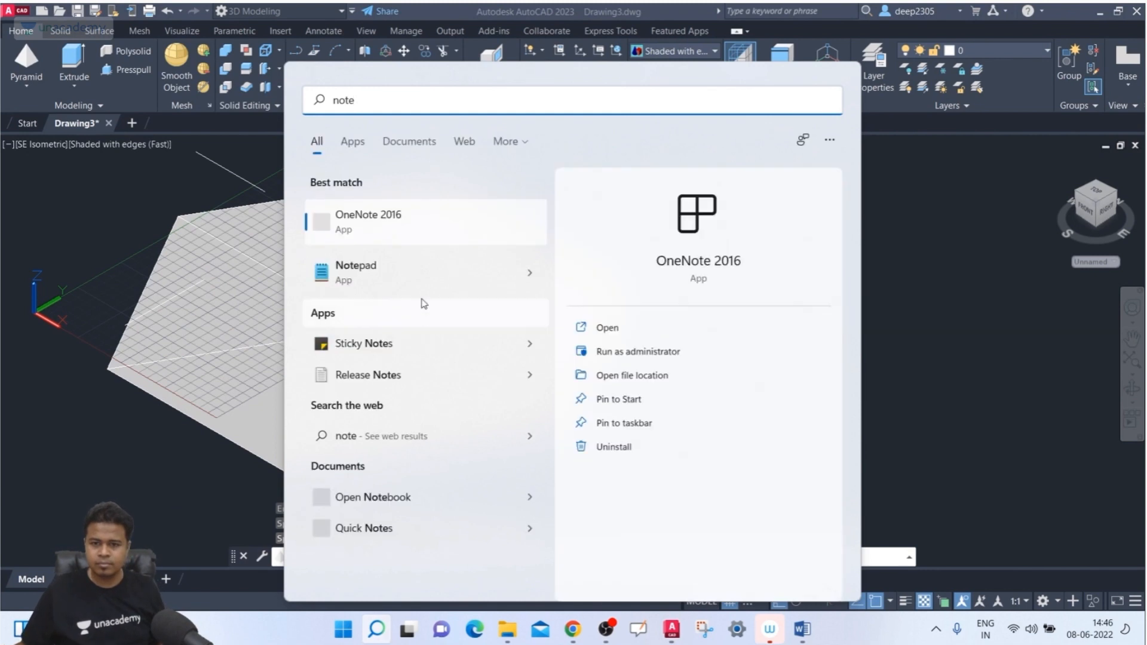
{"action": "left_click", "coordinate": [403, 232]}
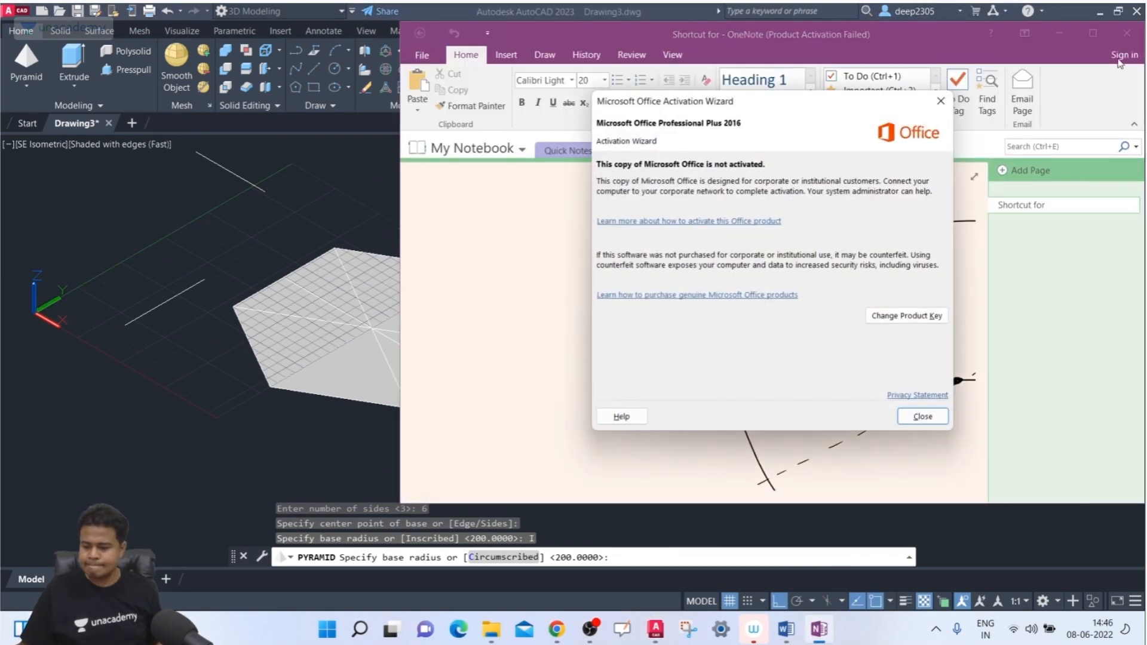
{"action": "left_click", "coordinate": [922, 416]}
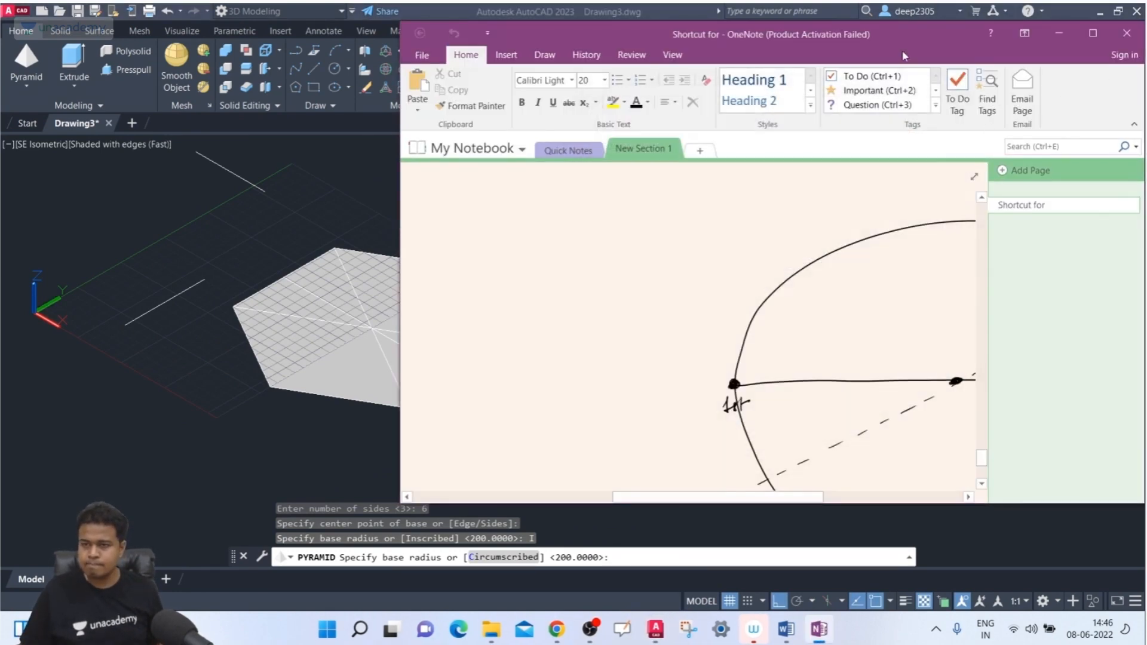
{"action": "double_click", "coordinate": [862, 36]}
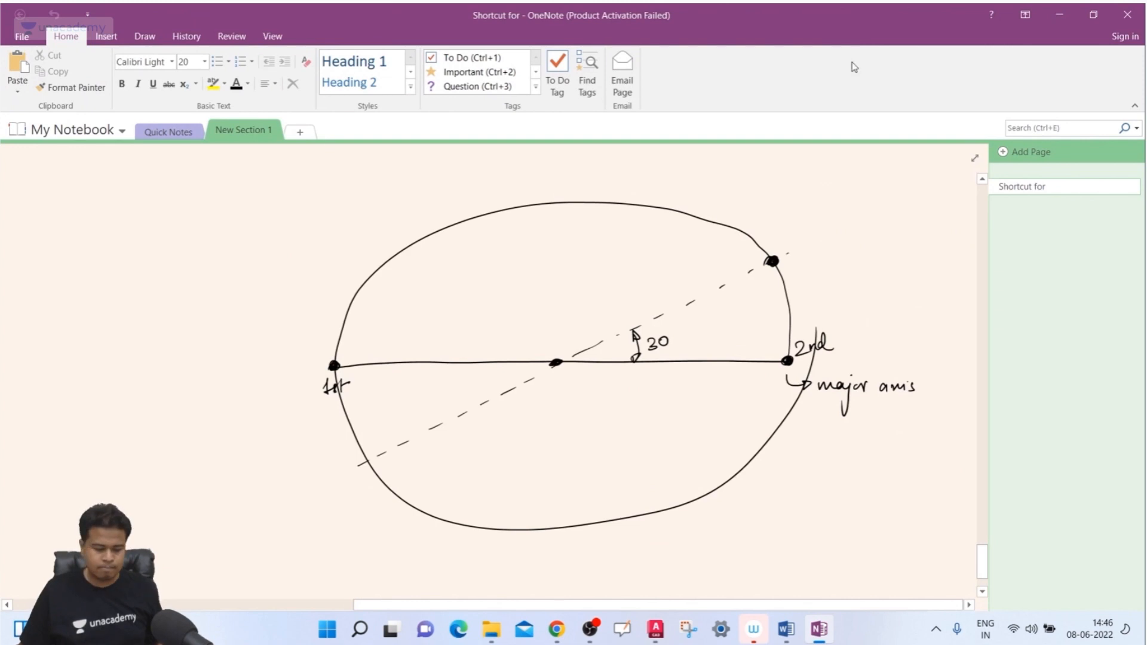
Draw two freehand circles side by side with a black pen in the blank area below the ellipse sketch.
{"action": "left_click", "coordinate": [143, 37]}
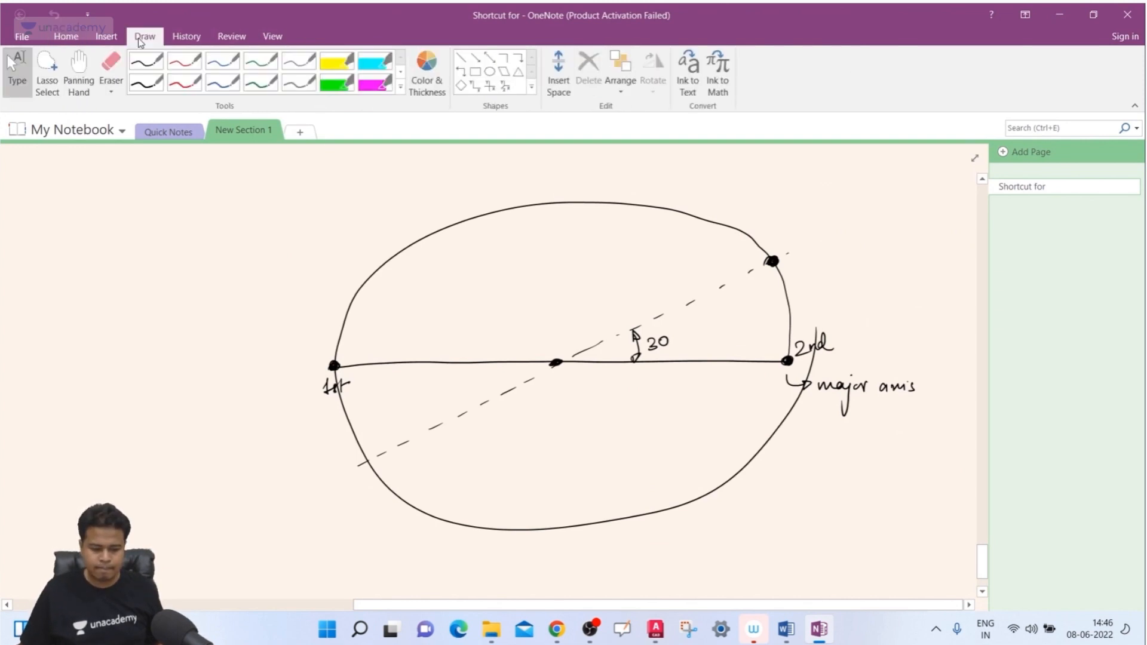
{"action": "left_click", "coordinate": [78, 71]}
{"action": "scroll", "coordinate": [130, 365], "scroll_direction": "down", "scroll_amount": 4}
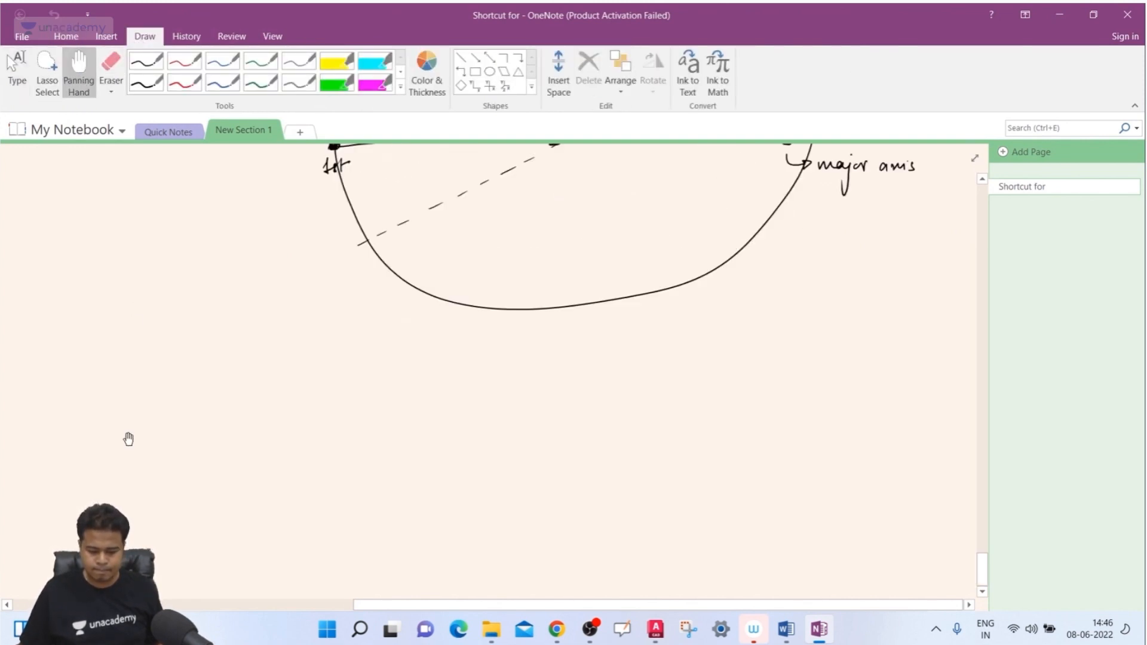
{"action": "scroll", "coordinate": [129, 439], "scroll_direction": "down", "scroll_amount": 4}
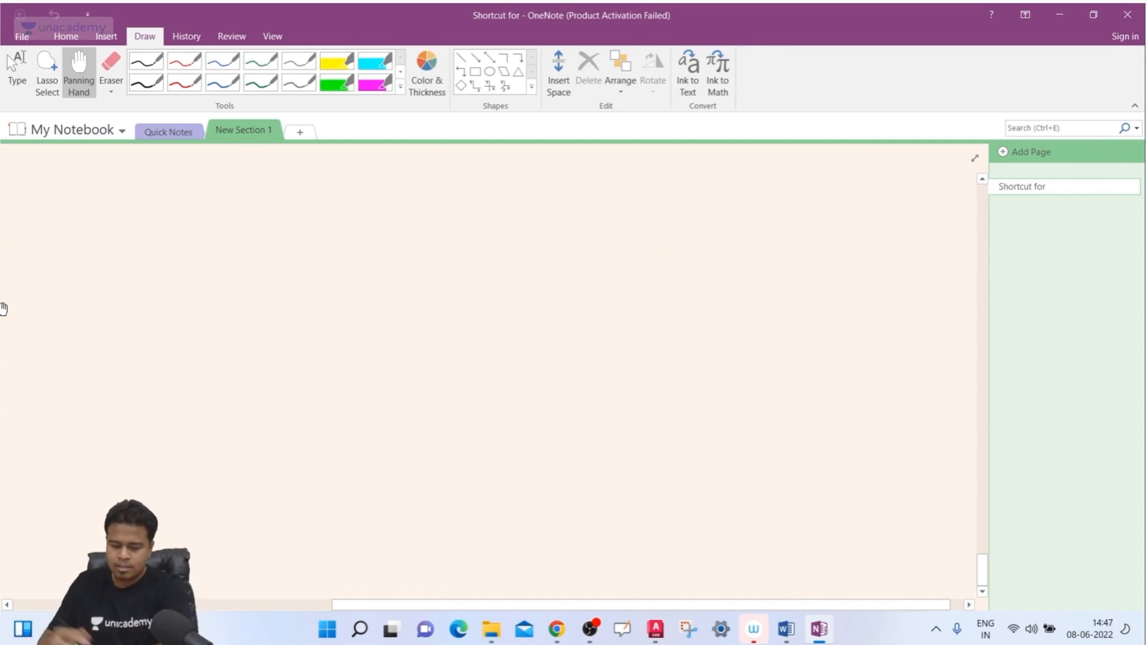
{"action": "left_click", "coordinate": [163, 85]}
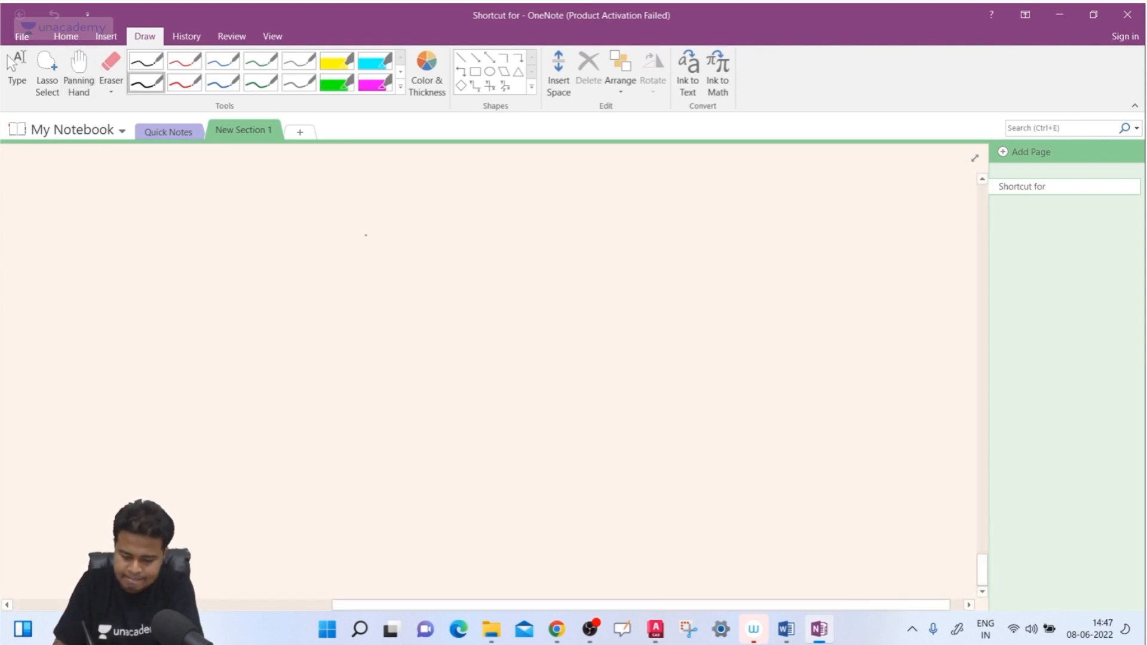
{"action": "mouse_move", "coordinate": [359, 227]}
{"action": "left_mouse_down"}
{"action": "mouse_move", "coordinate": [282, 254]}
{"action": "mouse_move", "coordinate": [250, 346]}
{"action": "mouse_move", "coordinate": [330, 425]}
{"action": "mouse_move", "coordinate": [452, 345]}
{"action": "mouse_move", "coordinate": [420, 244]}
{"action": "mouse_move", "coordinate": [348, 228]}
{"action": "left_mouse_up"}
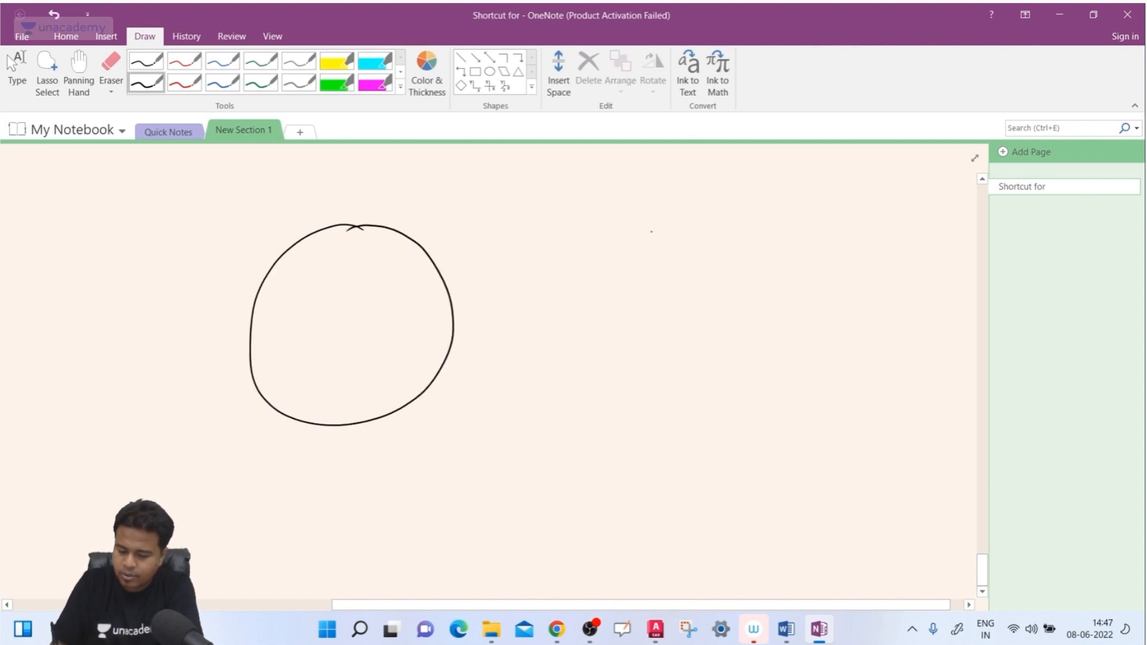
{"action": "mouse_move", "coordinate": [686, 216]}
{"action": "left_mouse_down"}
{"action": "mouse_move", "coordinate": [634, 237]}
{"action": "mouse_move", "coordinate": [608, 385]}
{"action": "mouse_move", "coordinate": [776, 371]}
{"action": "mouse_move", "coordinate": [757, 235]}
{"action": "left_mouse_up"}
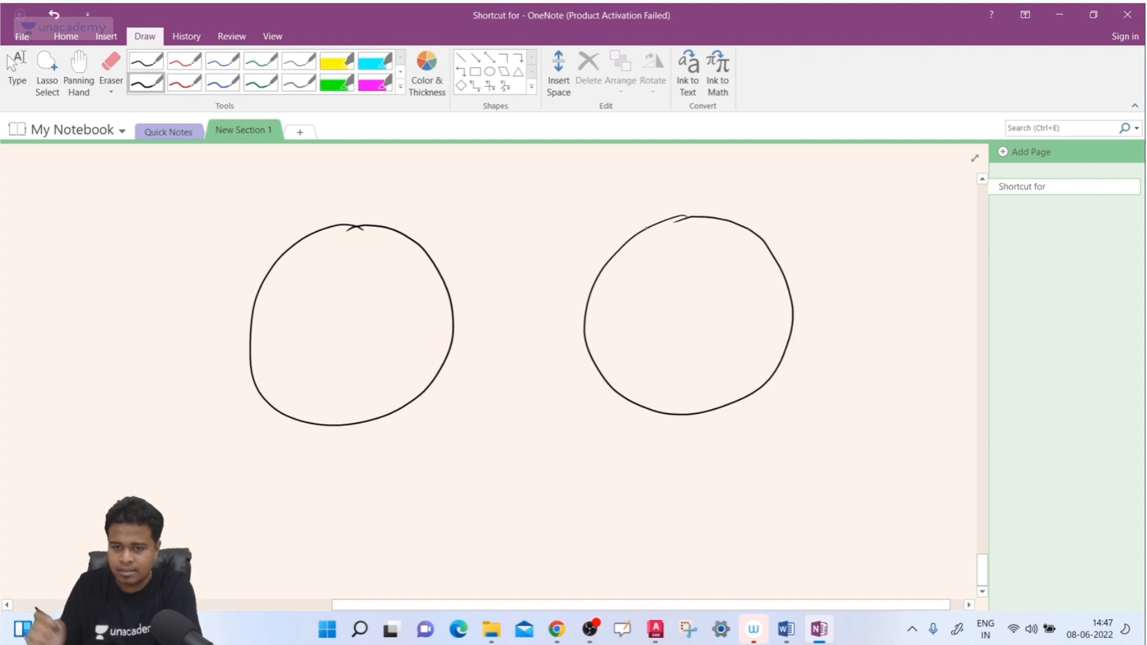
Draw a six-sided polygon inside the left circle, with its corners on the circle, to illustrate the inscribed case.
{"action": "left_click_drag", "start_coordinate": [293, 245], "coordinate": [406, 235]}
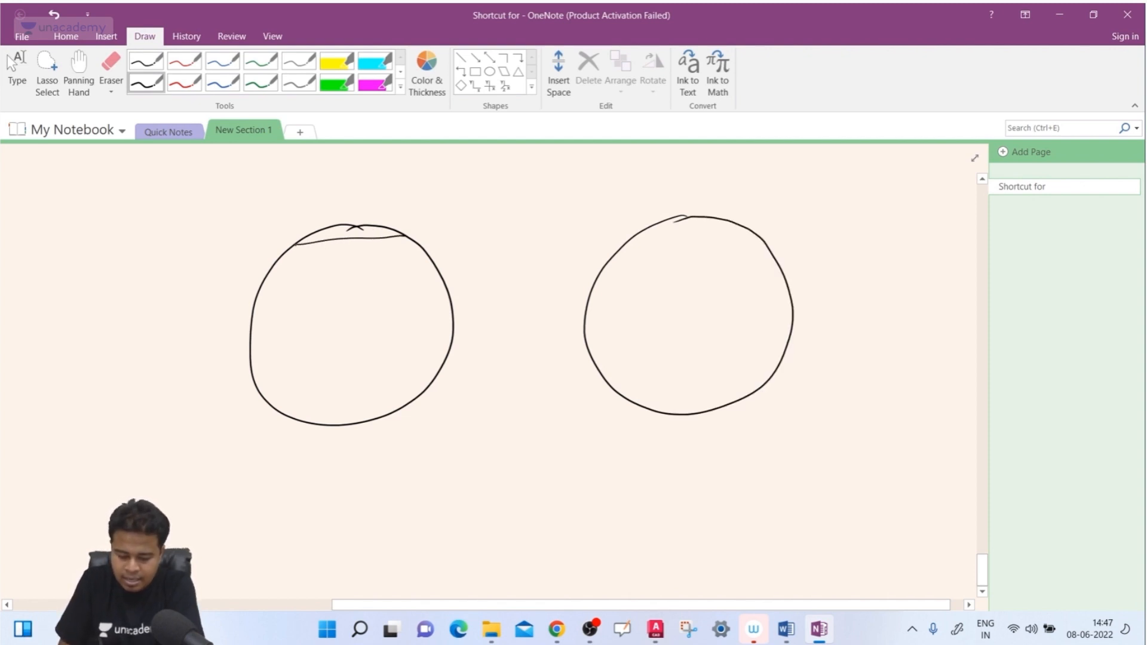
{"action": "mouse_move", "coordinate": [296, 245]}
{"action": "left_mouse_down"}
{"action": "mouse_move", "coordinate": [258, 299]}
{"action": "mouse_move", "coordinate": [265, 375]}
{"action": "left_mouse_up"}
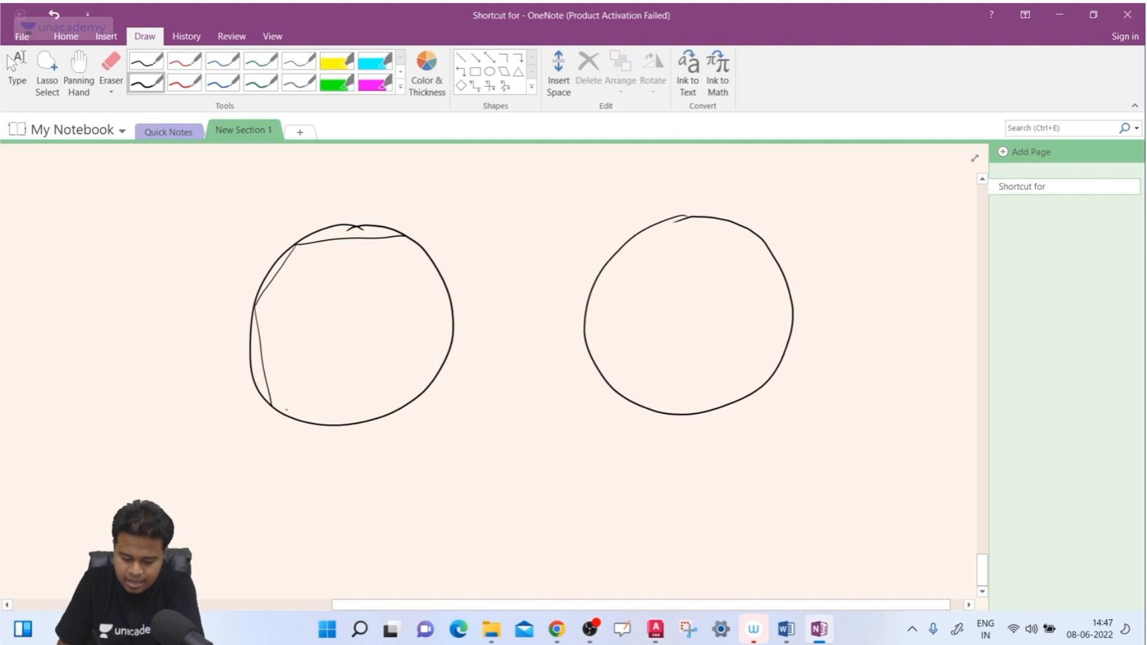
{"action": "mouse_move", "coordinate": [313, 411]}
{"action": "left_mouse_down"}
{"action": "mouse_move", "coordinate": [396, 410]}
{"action": "mouse_move", "coordinate": [452, 330]}
{"action": "left_mouse_up"}
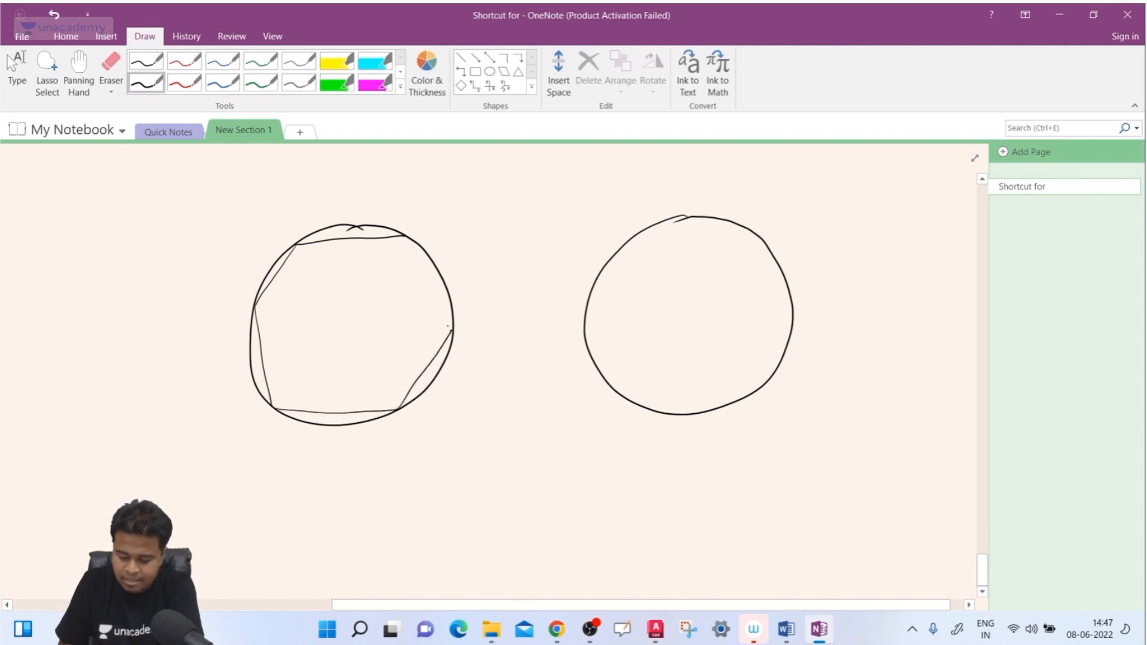
{"action": "left_click_drag", "start_coordinate": [403, 236], "coordinate": [442, 315]}
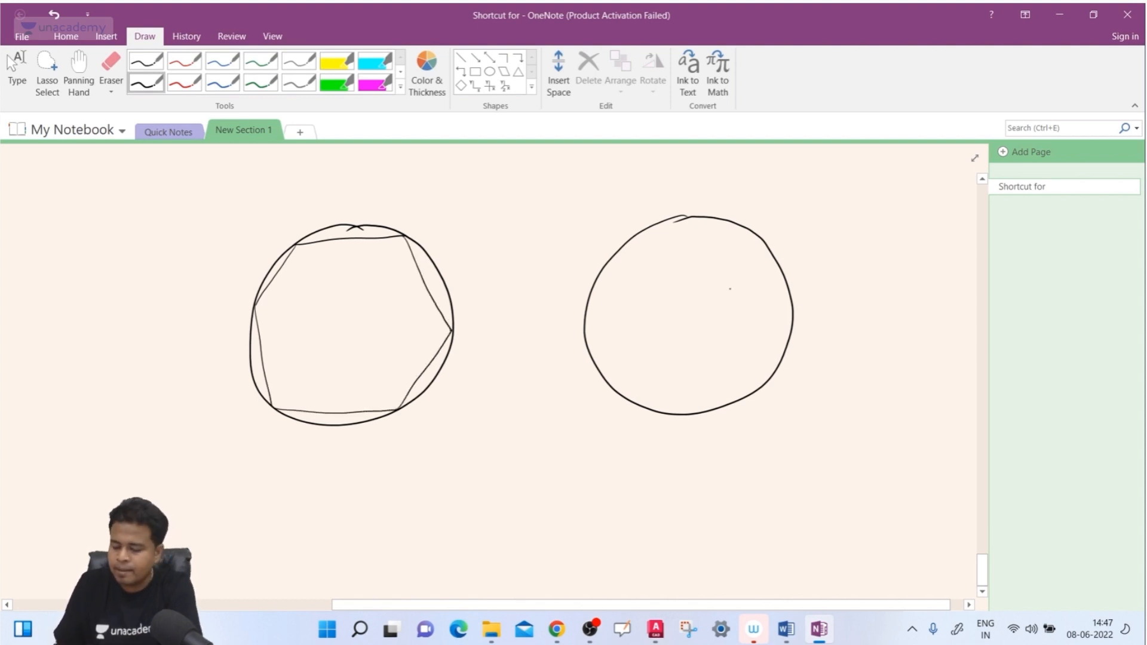
Draw a six-sided polygon around the outside of the right circle, with its sides touching the circle, and put away the pen.
{"action": "mouse_move", "coordinate": [595, 227]}
{"action": "left_mouse_down"}
{"action": "mouse_move", "coordinate": [754, 209]}
{"action": "mouse_move", "coordinate": [589, 283]}
{"action": "mouse_move", "coordinate": [578, 338]}
{"action": "mouse_move", "coordinate": [621, 409]}
{"action": "mouse_move", "coordinate": [708, 414]}
{"action": "mouse_move", "coordinate": [781, 391]}
{"action": "left_mouse_up"}
{"action": "mouse_move", "coordinate": [754, 210]}
{"action": "left_mouse_down"}
{"action": "mouse_move", "coordinate": [792, 293]}
{"action": "mouse_move", "coordinate": [789, 364]}
{"action": "left_mouse_up"}
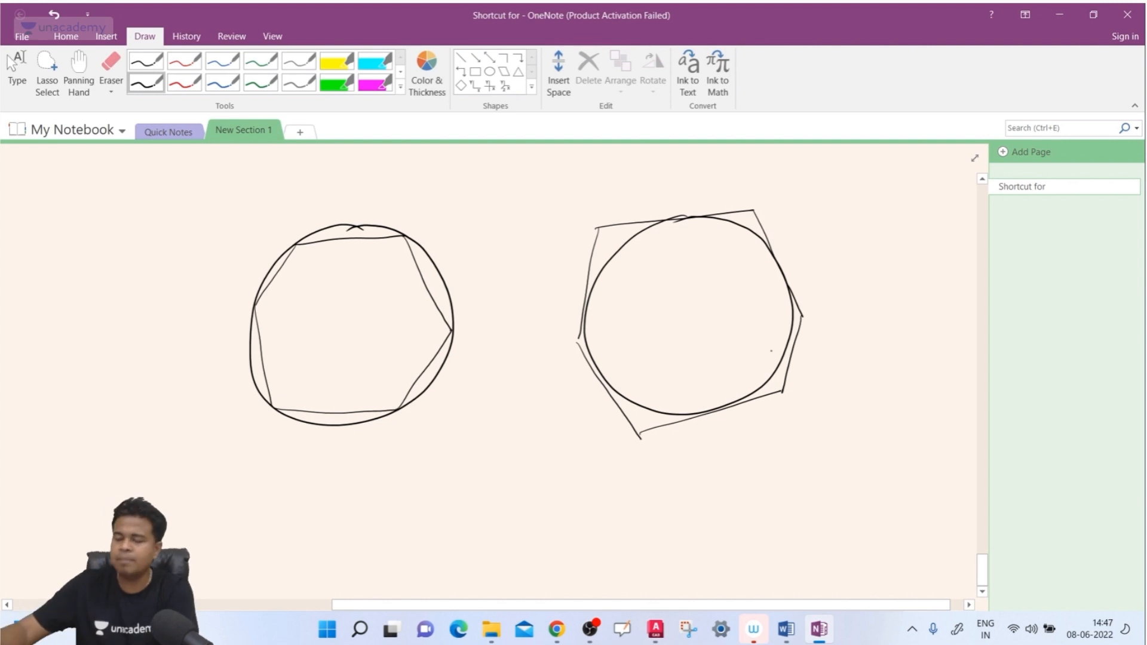
{"action": "key", "text": "Escape"}
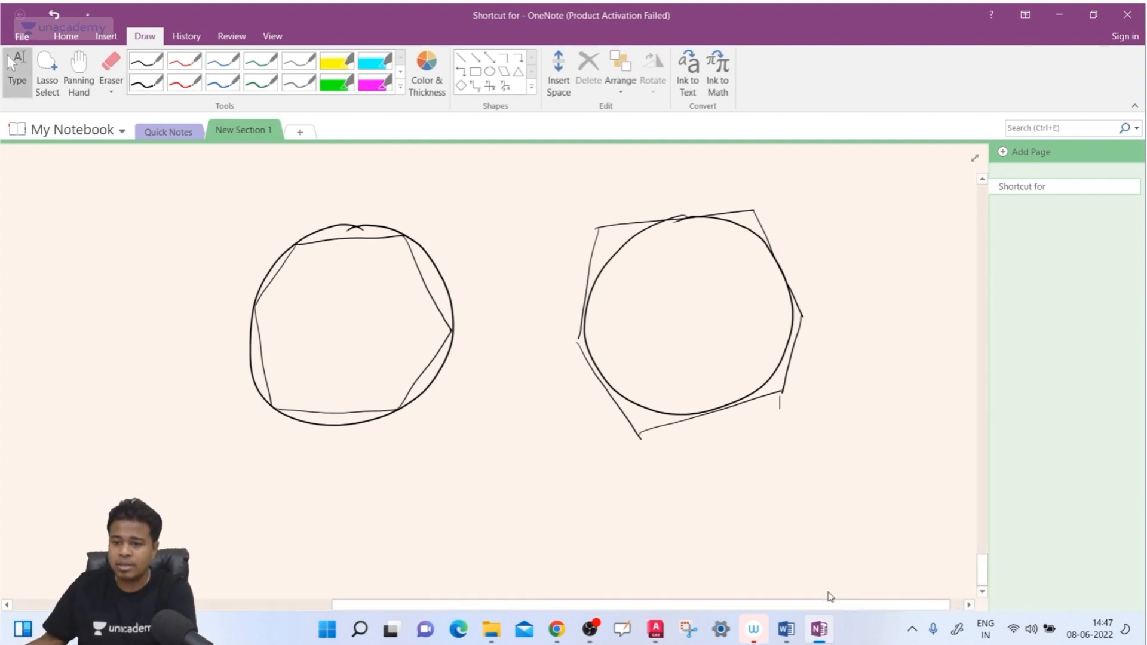
{"action": "left_click", "coordinate": [590, 629]}
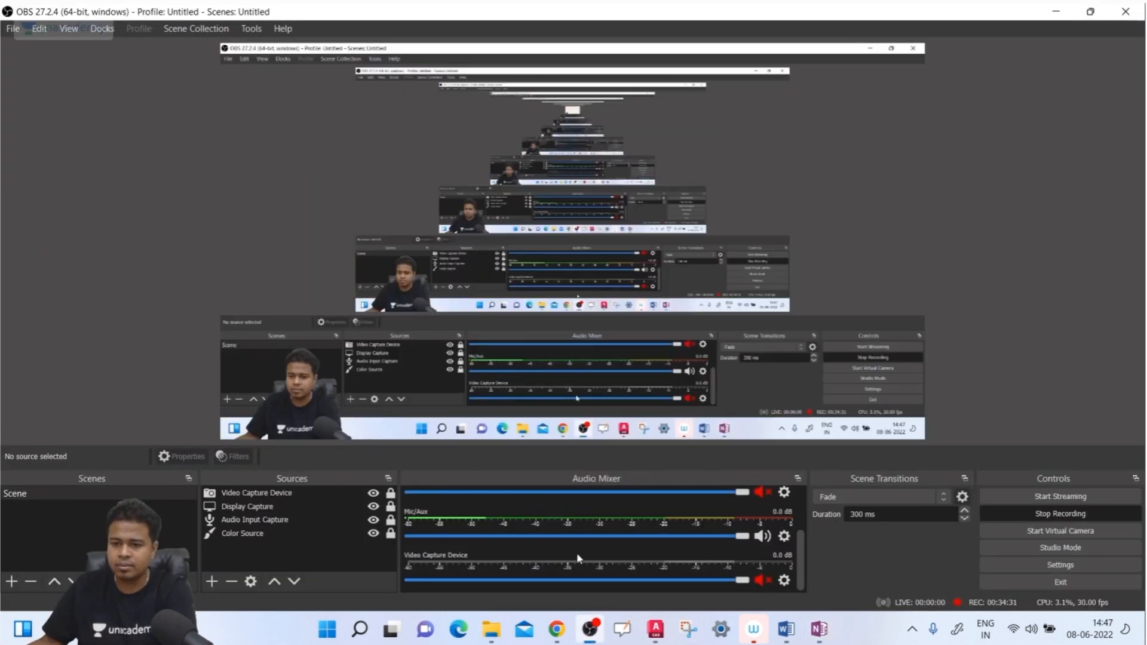
Switch to AutoCAD and set the base radius of the six-sided inscribed pyramid to 50.
{"action": "left_click", "coordinate": [590, 629]}
{"action": "left_click", "coordinate": [655, 628]}
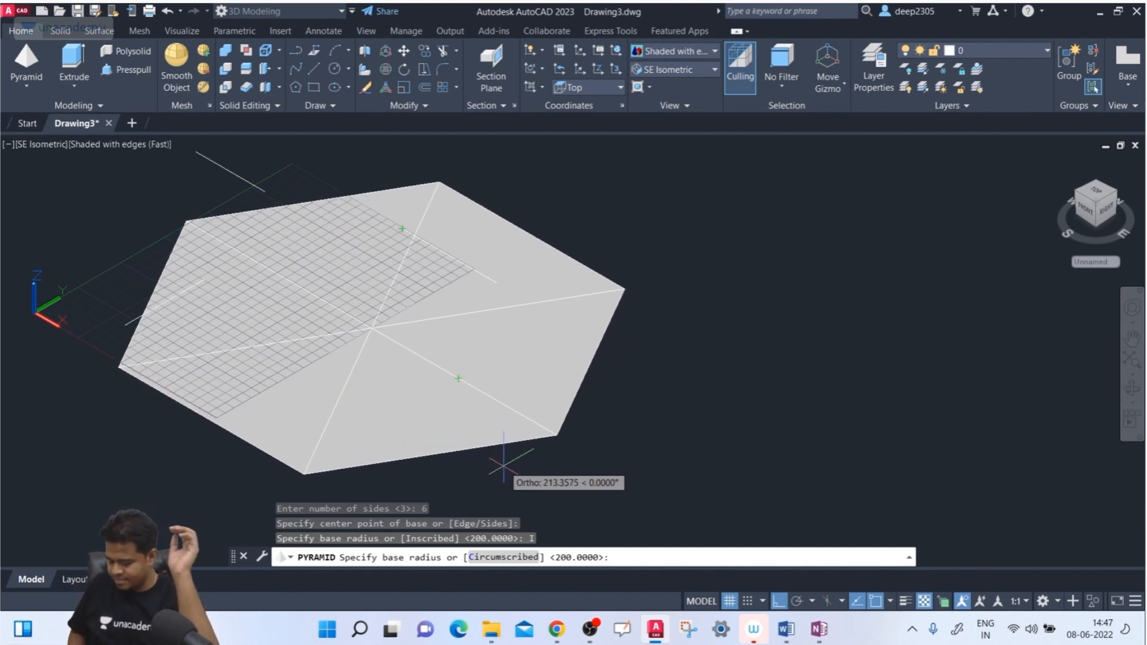
{"action": "key", "text": "Return"}
{"action": "key", "text": "F8"}
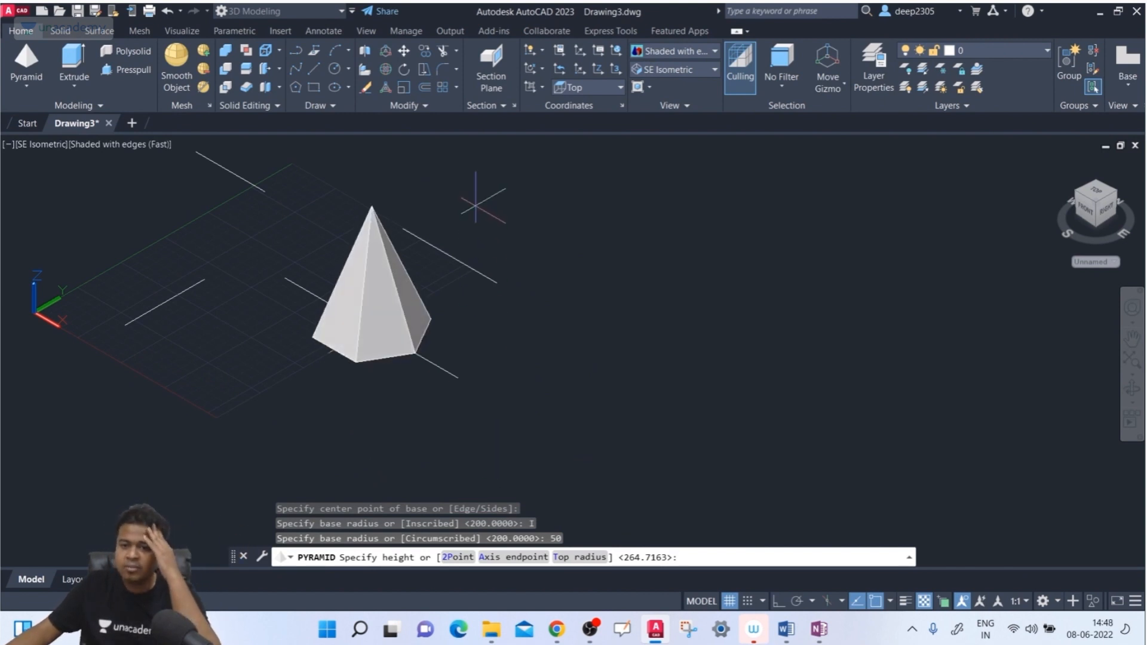
Give the pyramid a top radius of 50, equal to its base radius, and pick a height above the base to finish it.
{"action": "middle_click_drag", "start_coordinate": [546, 184], "coordinate": [531, 254]}
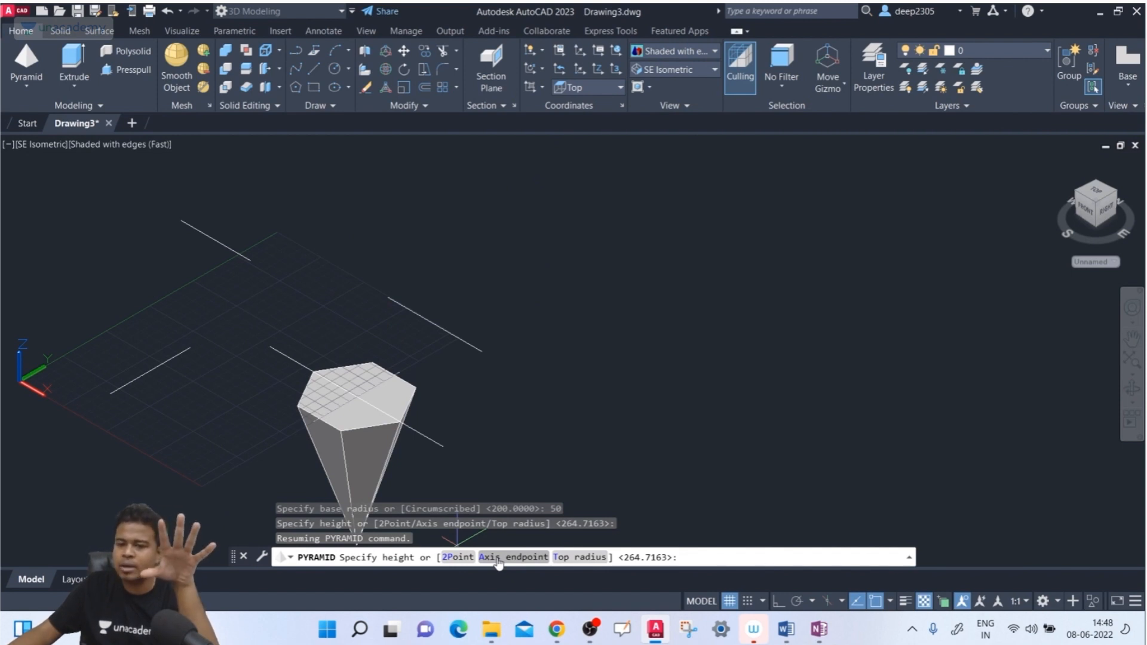
{"action": "left_click", "coordinate": [585, 557]}
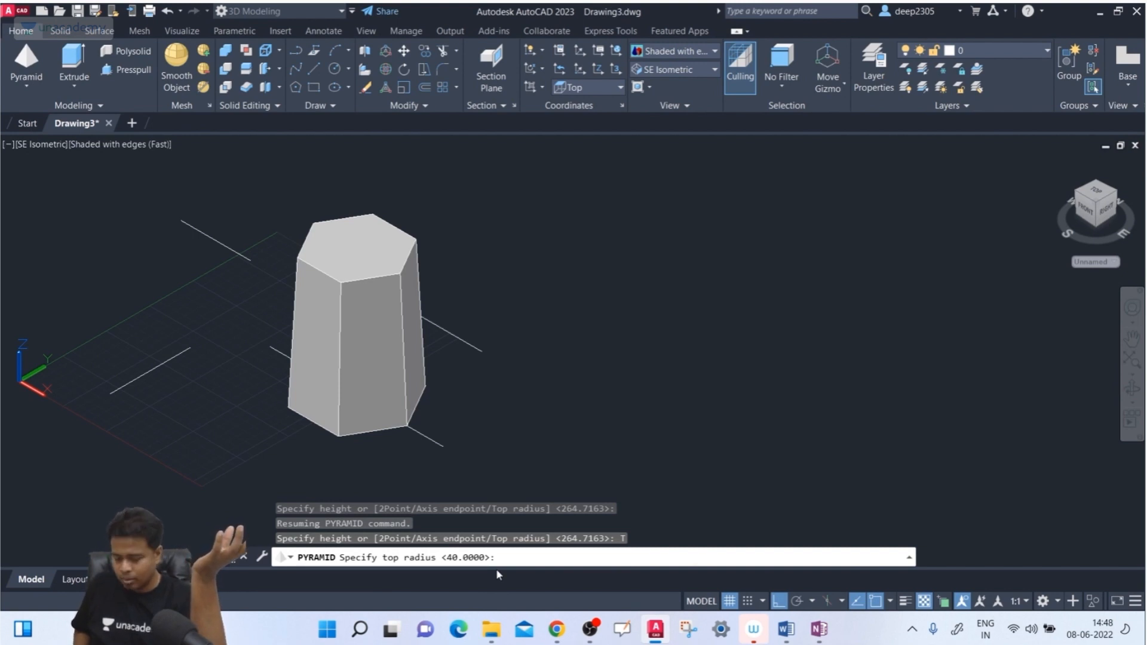
{"action": "type", "text": "50"}
{"action": "key", "text": "Return"}
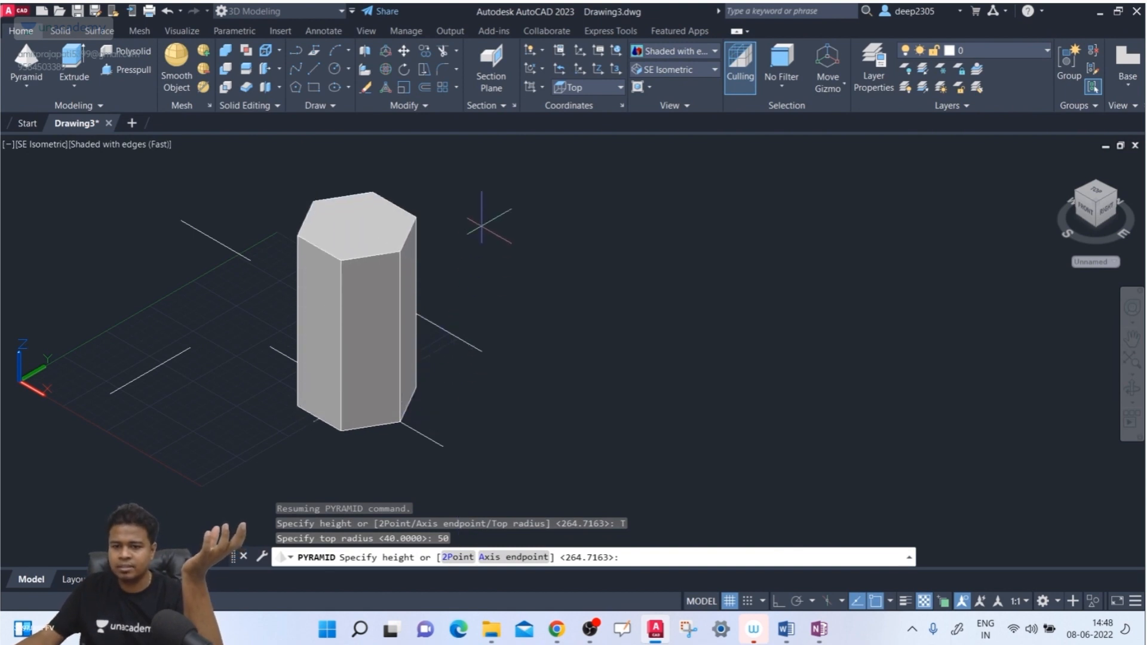
{"action": "left_click", "coordinate": [513, 225]}
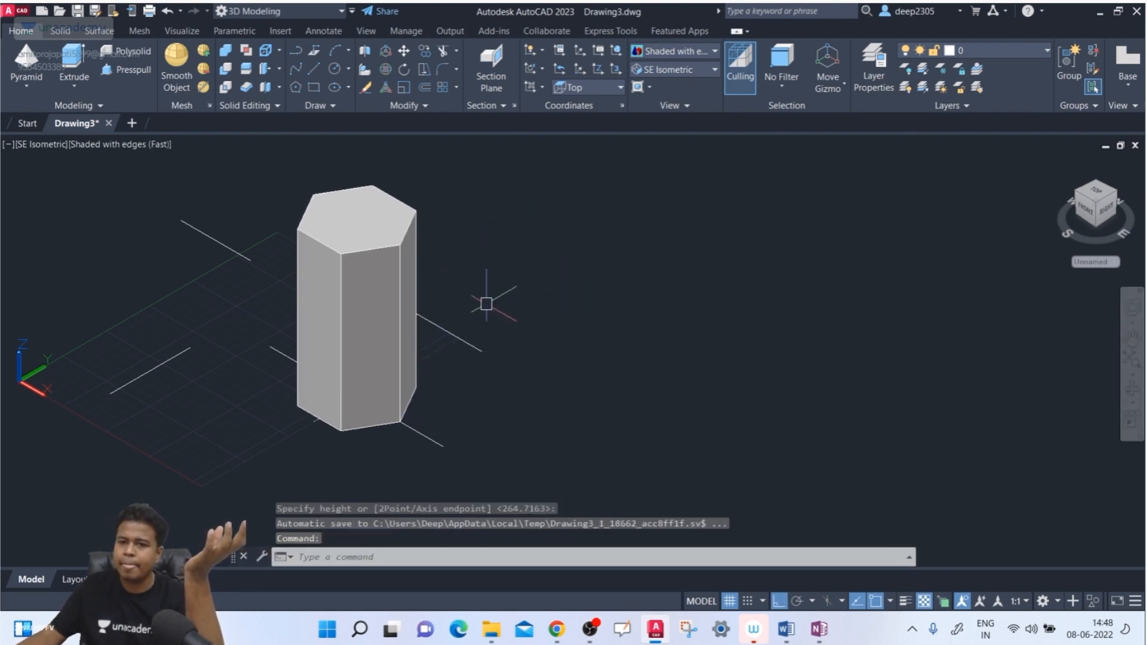
Delete the straight-sided hexagonal solid.
{"action": "left_click", "coordinate": [412, 251]}
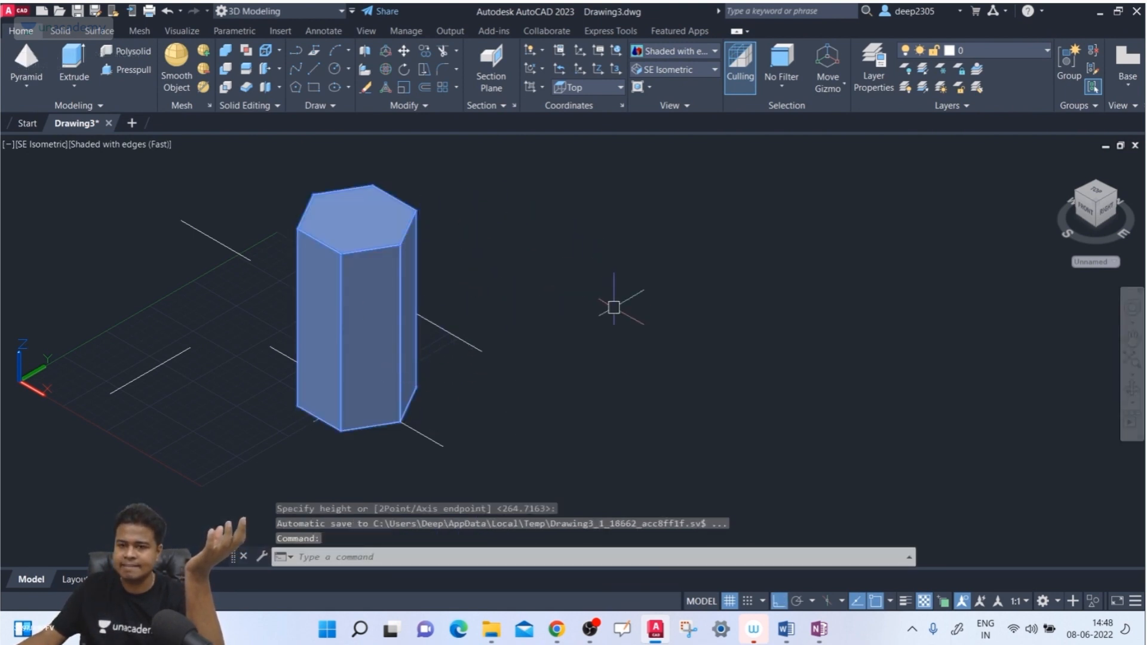
{"action": "key", "text": "Escape"}
{"action": "middle_click_drag", "start_coordinate": [697, 389], "coordinate": [694, 402]}
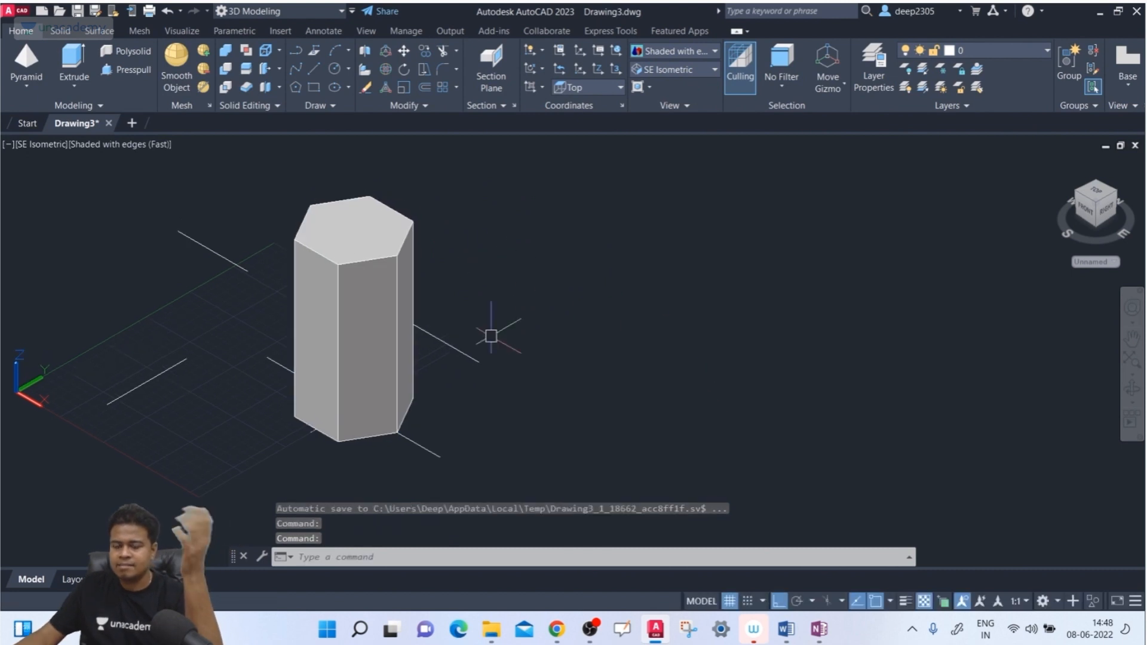
{"action": "left_click", "coordinate": [405, 413]}
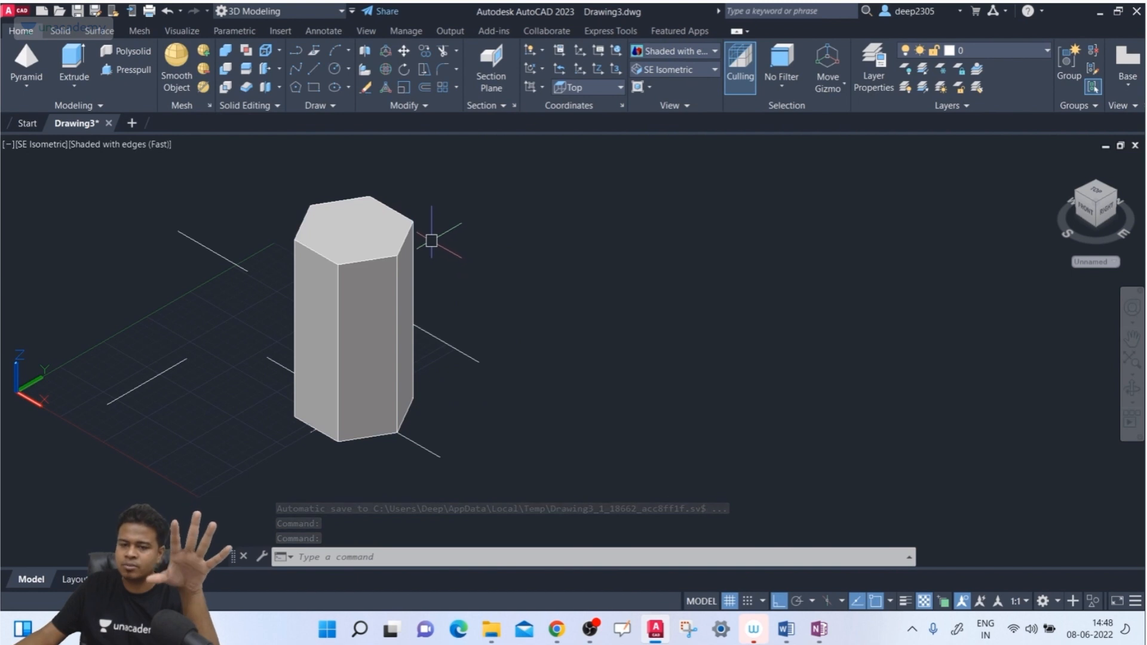
{"action": "mouse_move", "coordinate": [410, 241]}
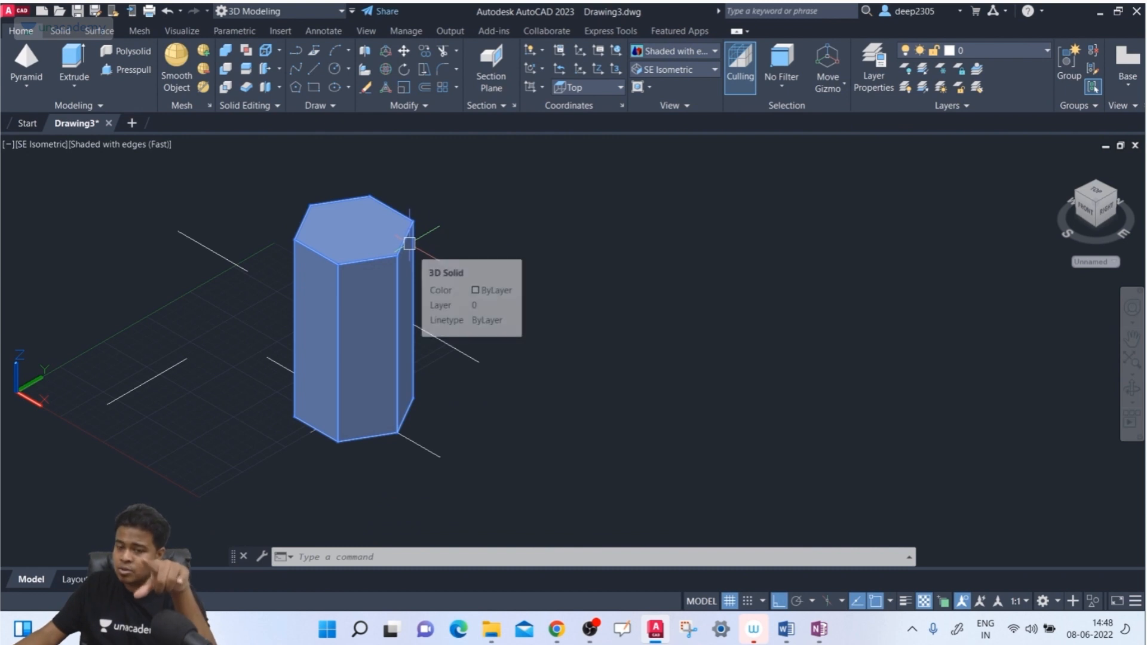
{"action": "left_click", "coordinate": [409, 243]}
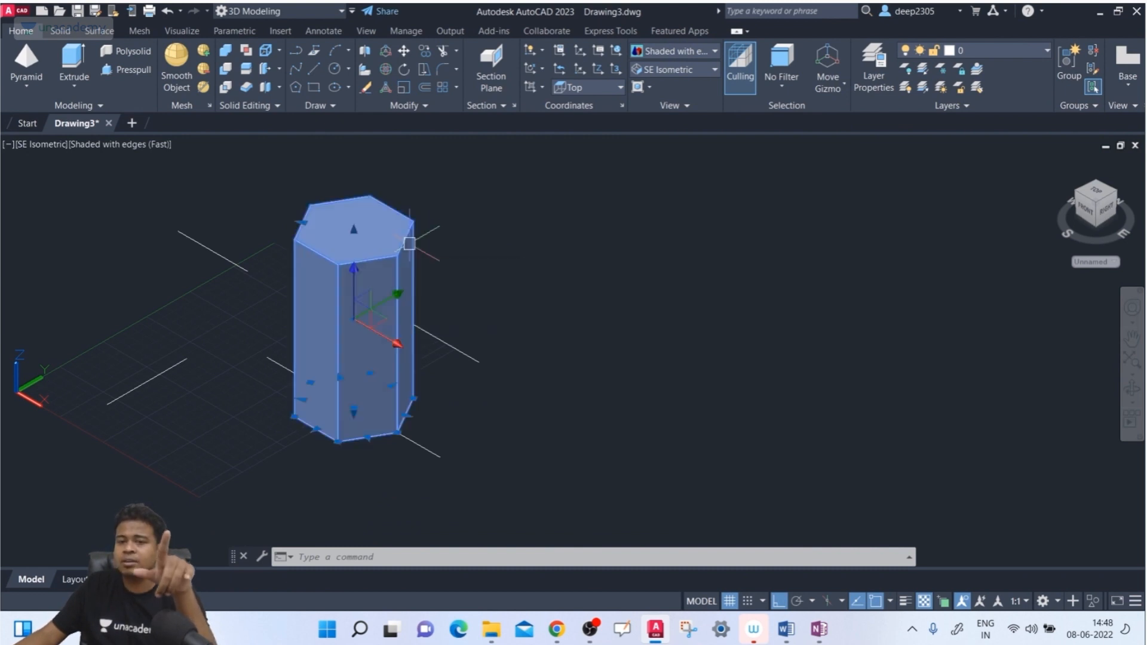
{"action": "key", "text": "Delete"}
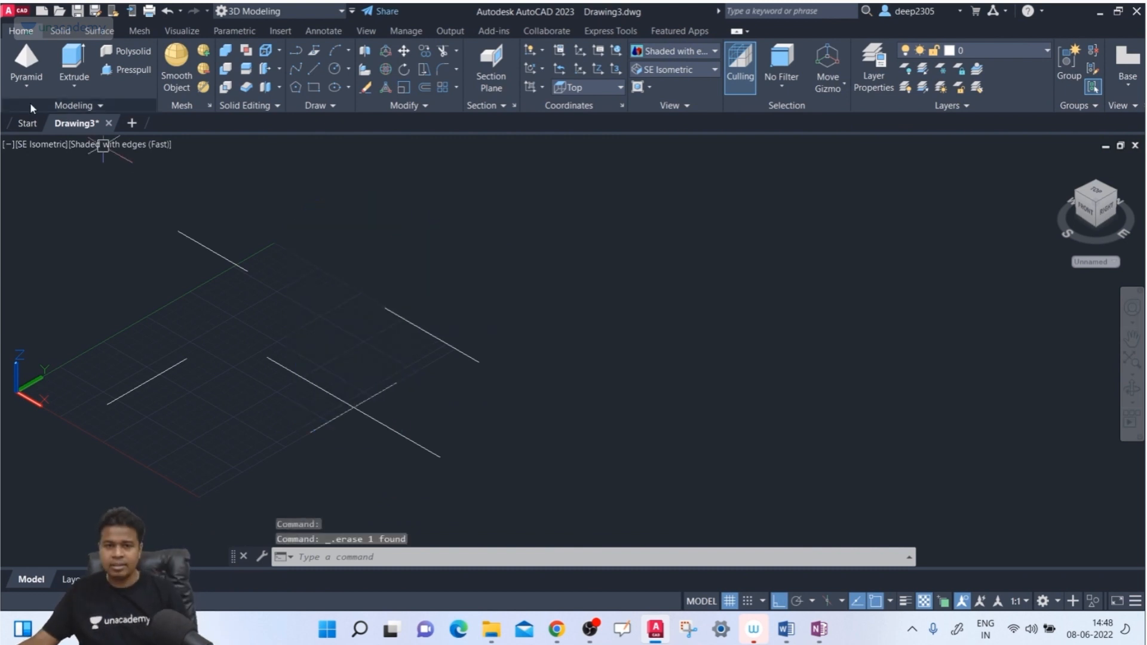
Start a new six-sided inscribed pyramid centred on the midpoint of the line where the deleted solid stood, with base radius 50.
{"action": "left_click", "coordinate": [27, 63]}
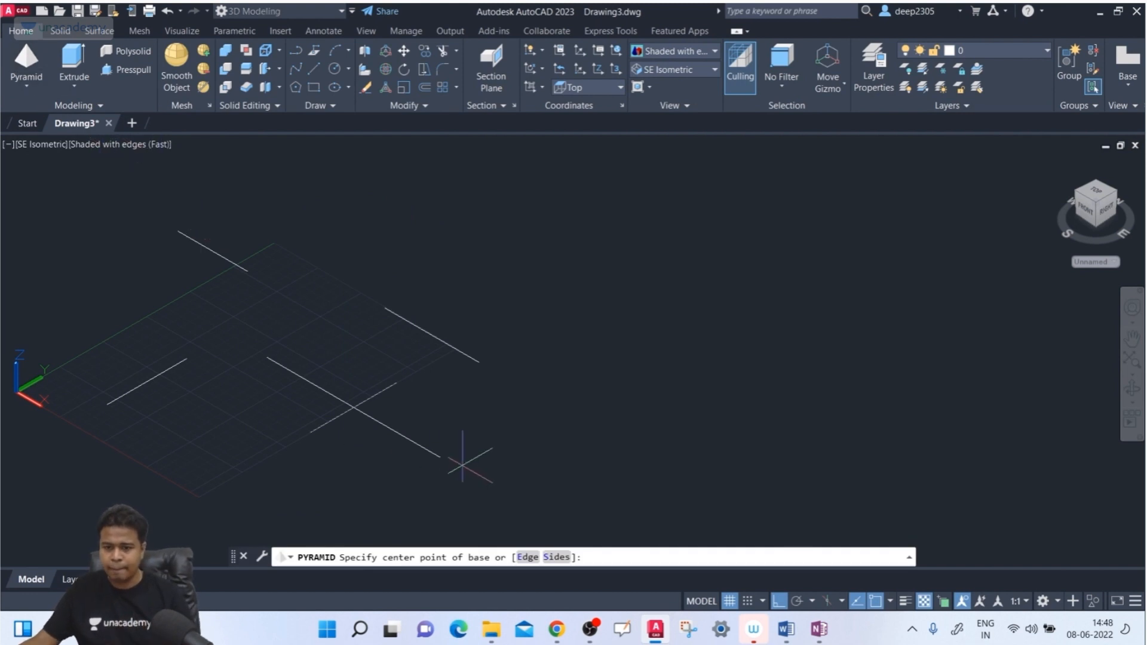
{"action": "left_click", "coordinate": [353, 407]}
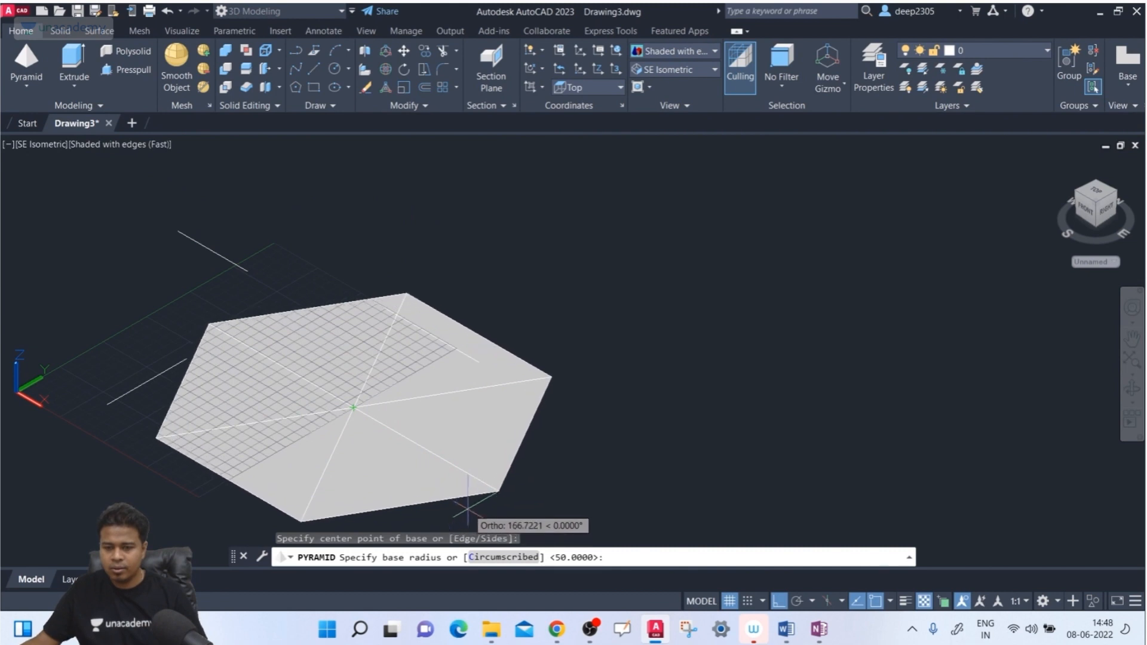
{"action": "type", "text": "50"}
{"action": "key", "text": "Return"}
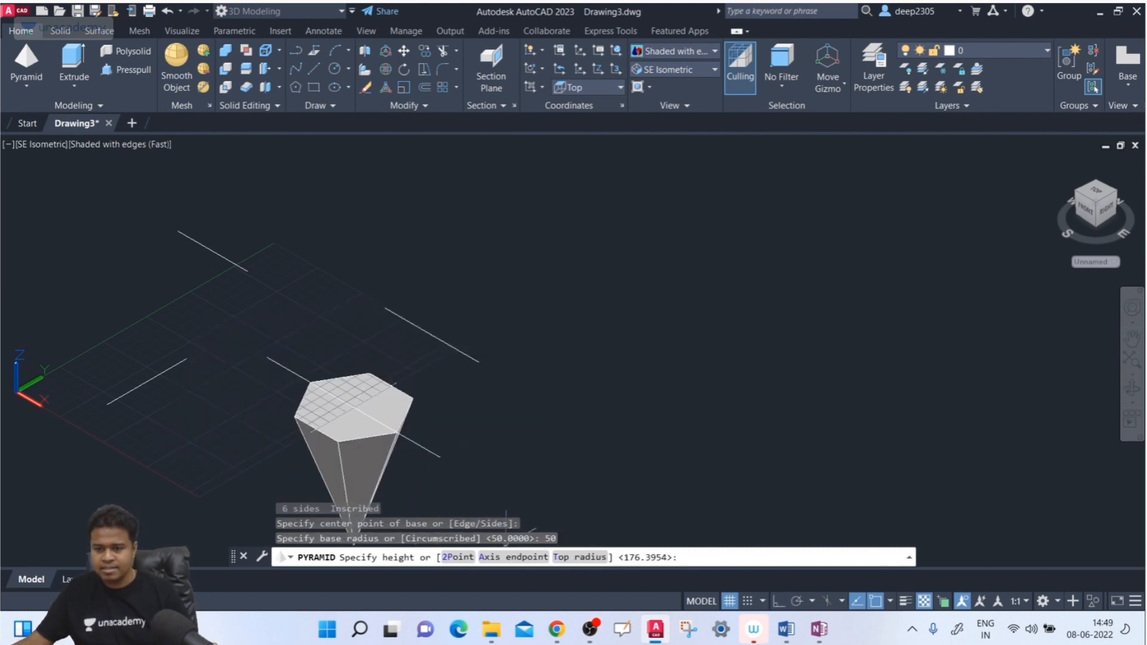
Set the pyramid's top radius to 20 and pick a height above the base to complete the truncated hexagonal pyramid.
{"action": "left_click", "coordinate": [571, 557]}
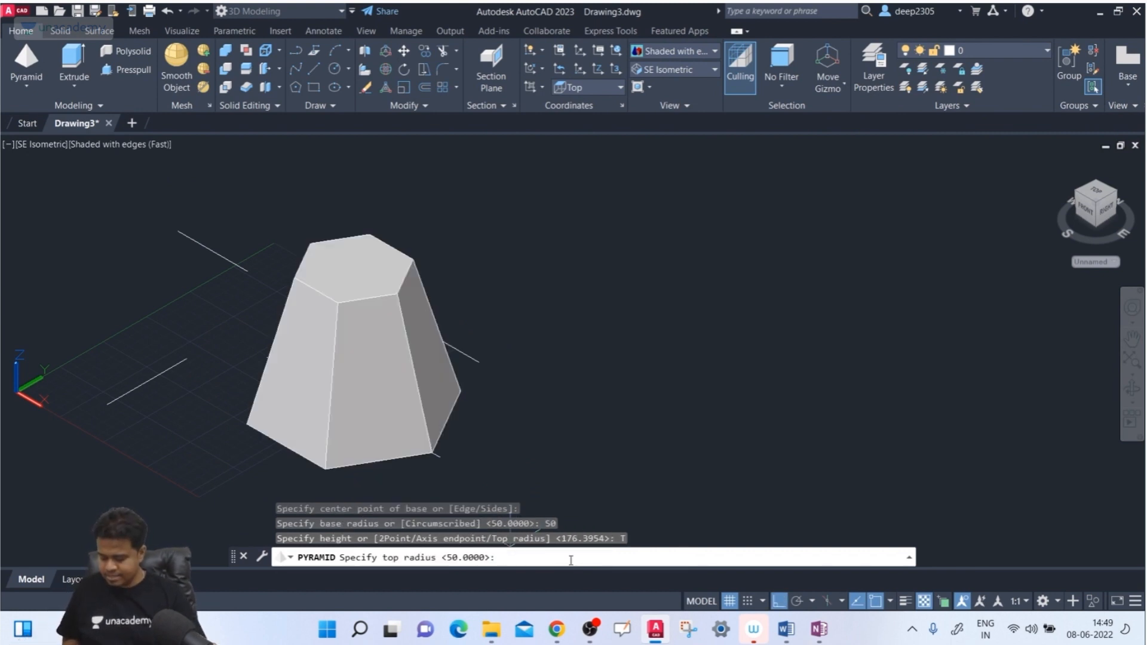
{"action": "type", "text": "70"}
{"action": "key", "text": "BackSpace"}
{"action": "key", "text": "BackSpace"}
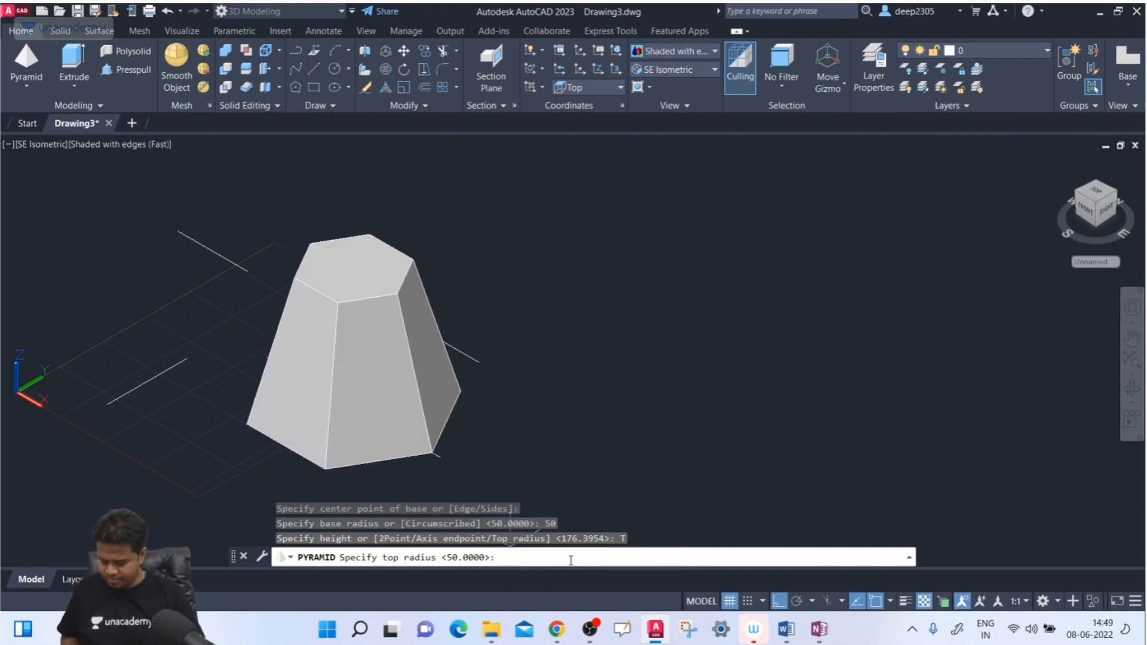
{"action": "type", "text": "20"}
{"action": "key", "text": "Return"}
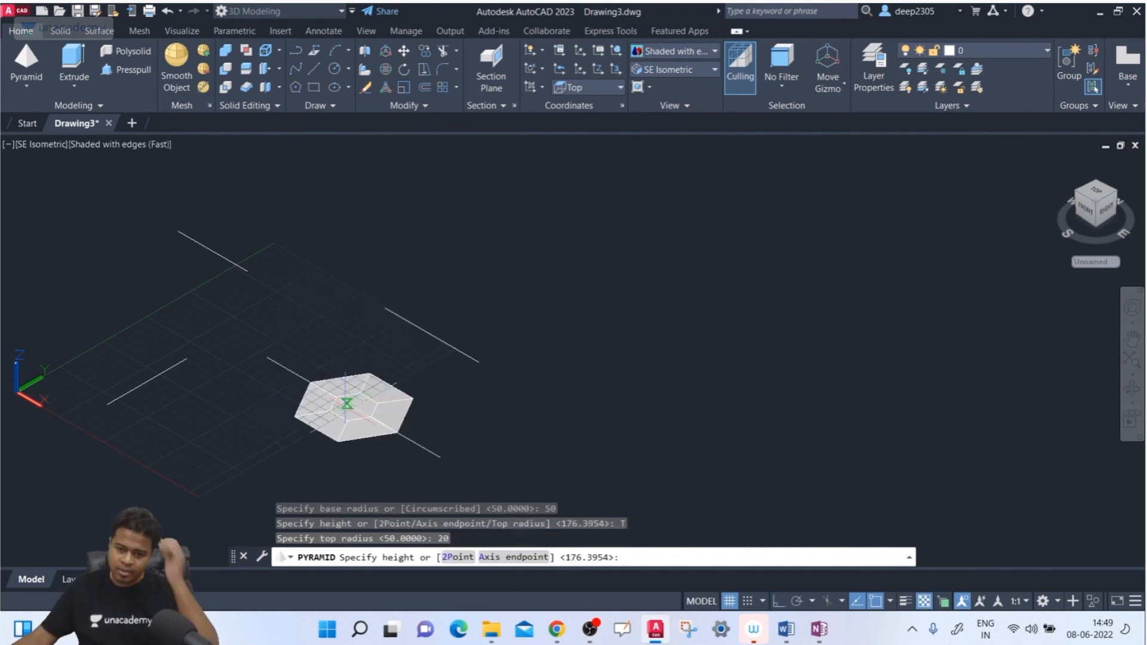
{"action": "scroll", "coordinate": [426, 263], "scroll_direction": "up", "scroll_amount": 3}
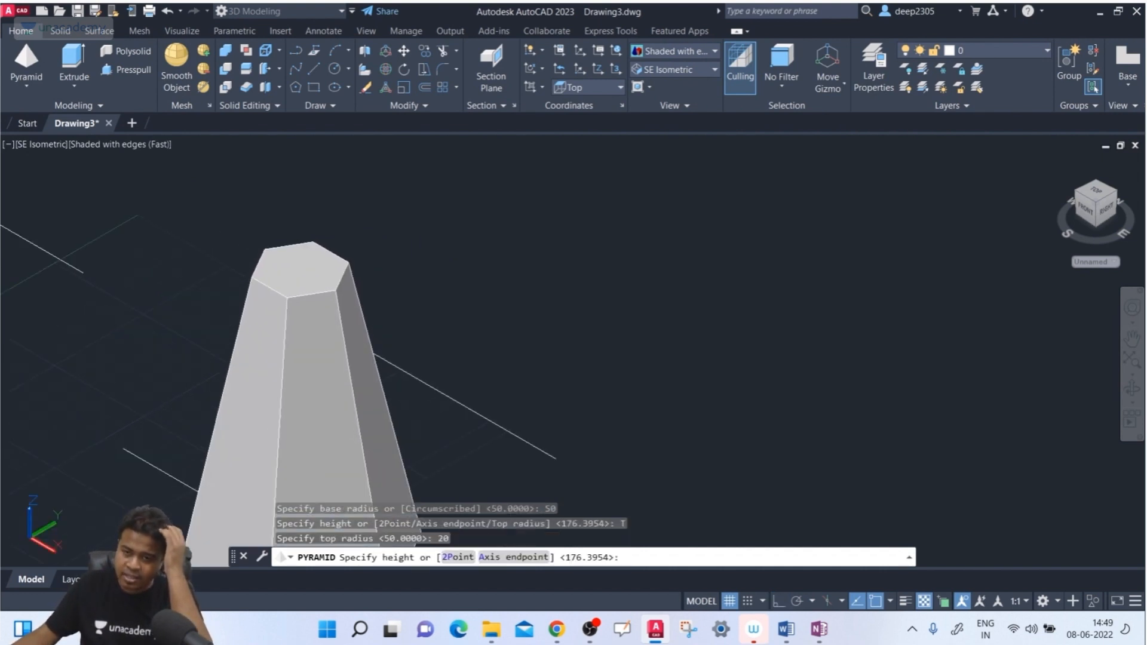
{"action": "scroll", "coordinate": [405, 269], "scroll_direction": "up", "scroll_amount": 2}
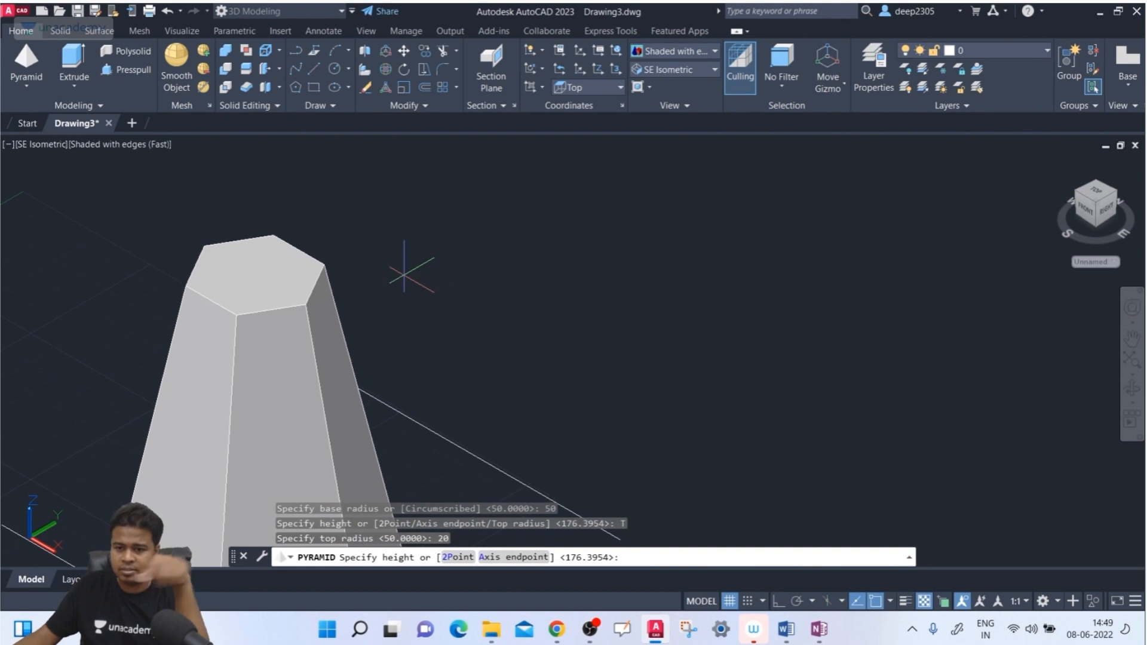
{"action": "scroll", "coordinate": [411, 275], "scroll_direction": "down", "scroll_amount": 2}
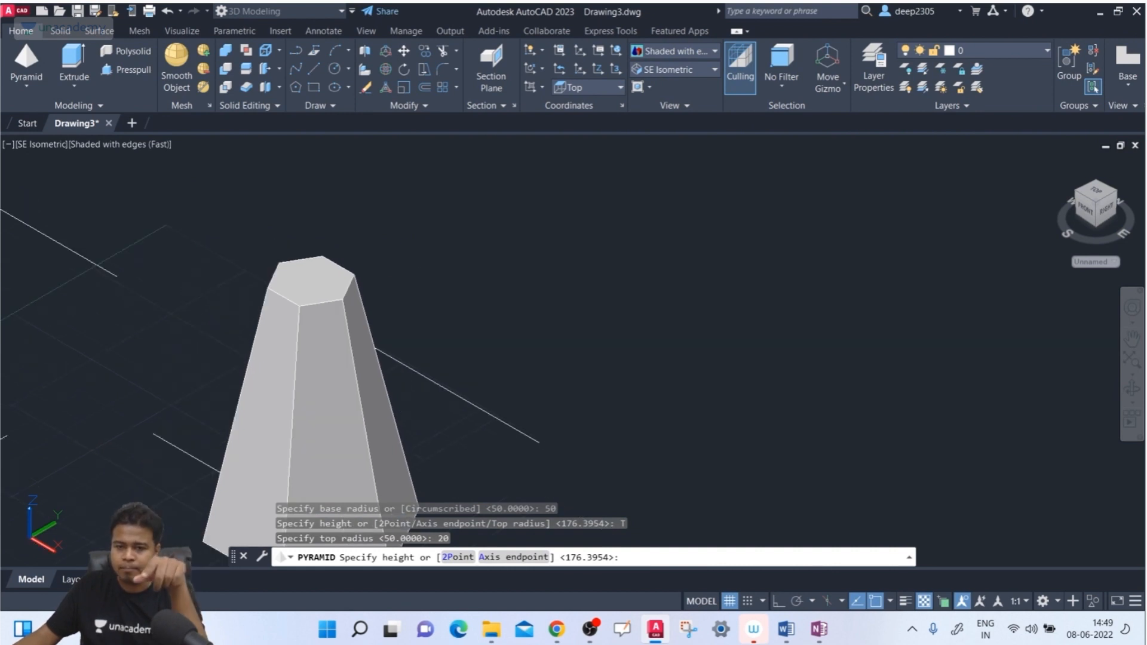
{"action": "middle_click_drag", "start_coordinate": [411, 275], "coordinate": [423, 205]}
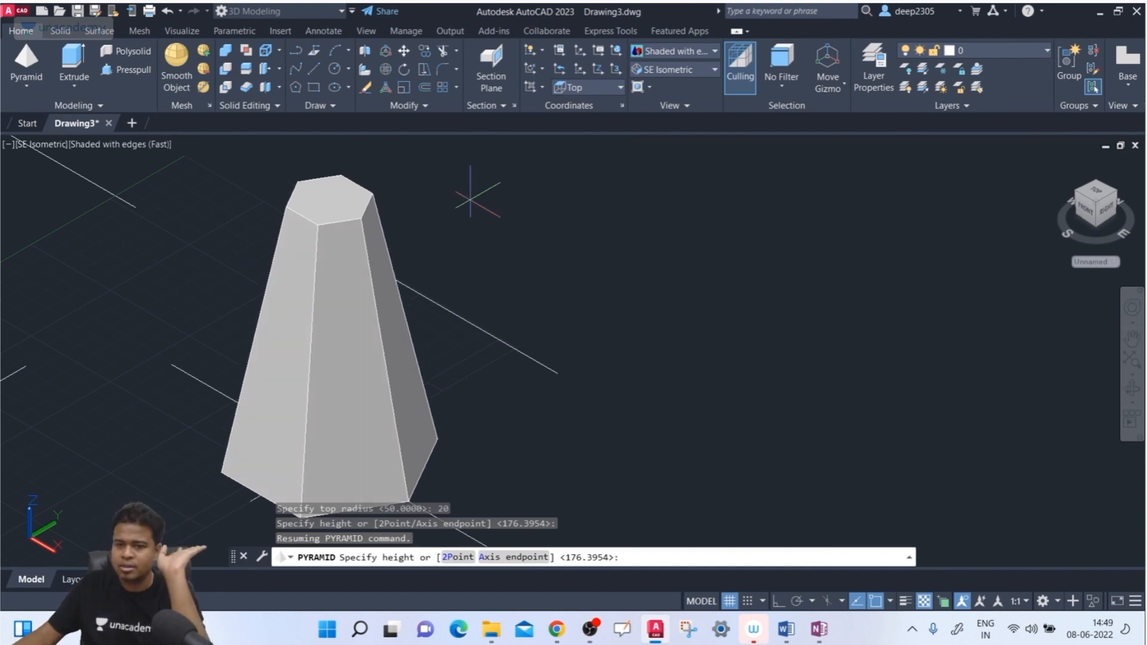
{"action": "left_click", "coordinate": [504, 201]}
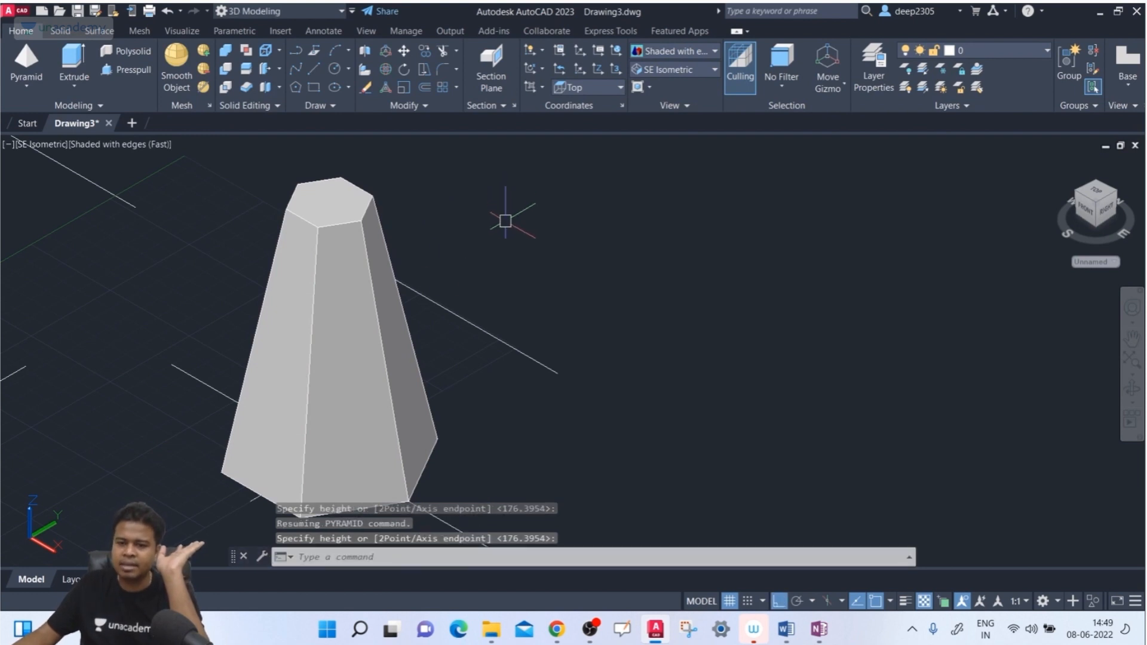
Show the available solid primitive types to choose the next one.
{"action": "scroll", "coordinate": [480, 461], "scroll_direction": "down", "scroll_amount": 2}
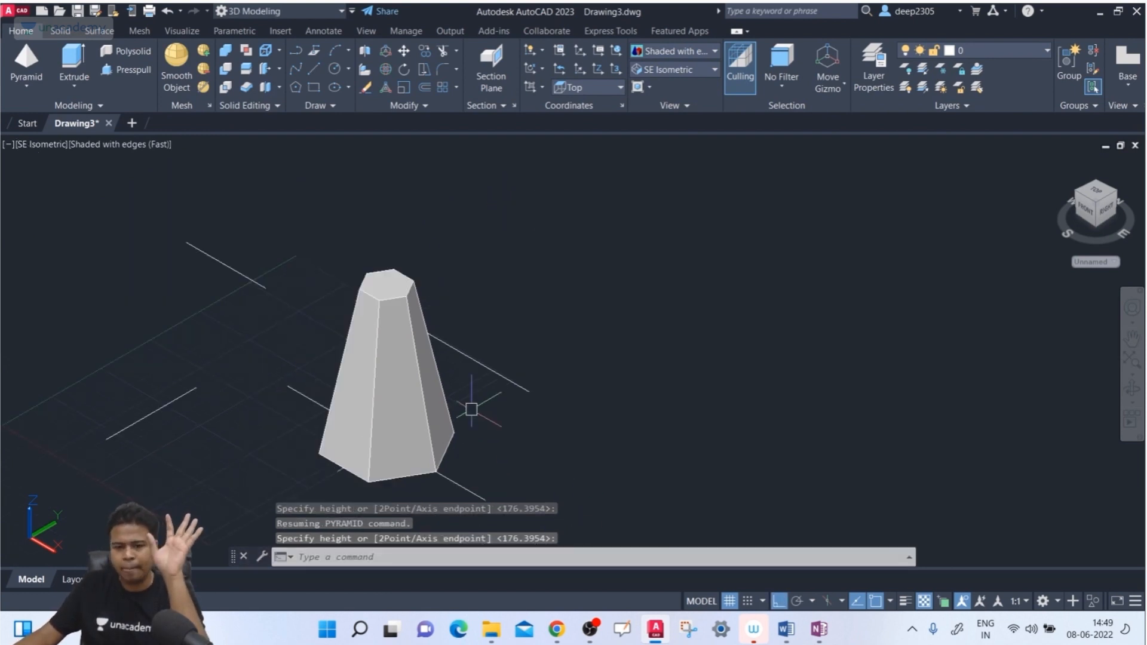
{"action": "middle_click_drag", "start_coordinate": [469, 407], "coordinate": [415, 348]}
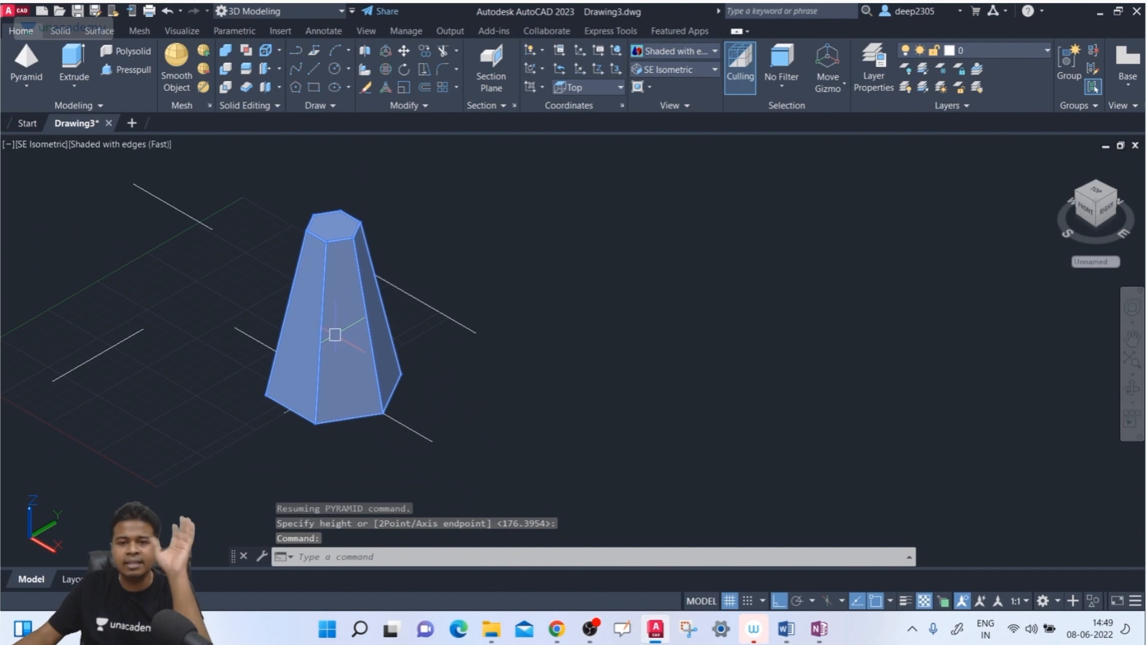
{"action": "mouse_move", "coordinate": [339, 315]}
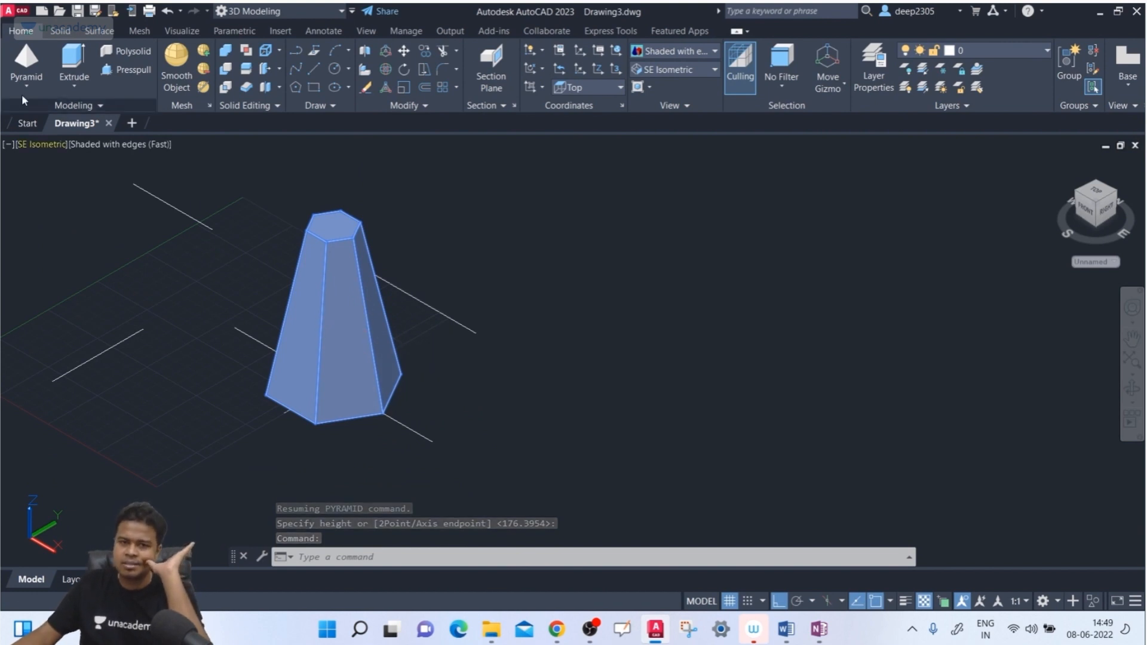
{"action": "left_click", "coordinate": [15, 84]}
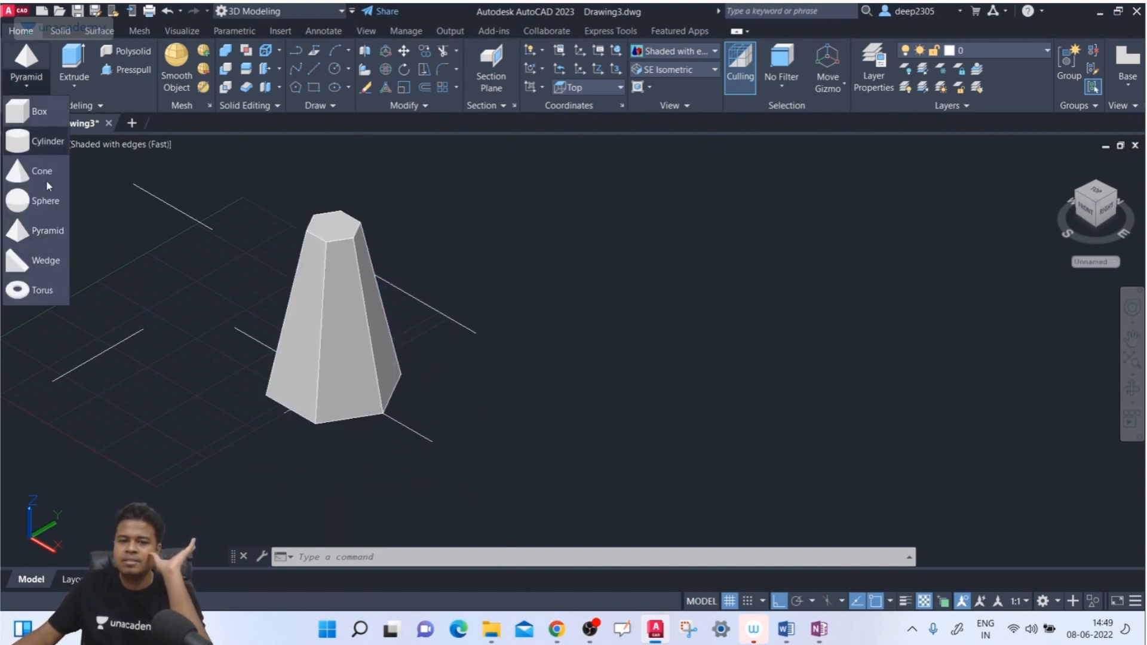